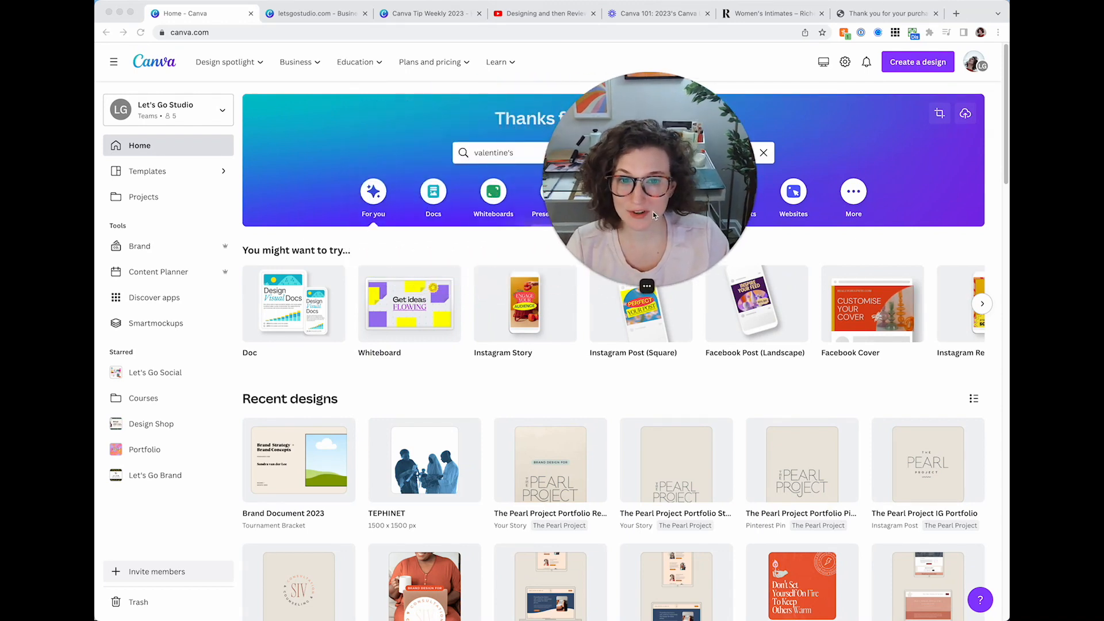
left_click(825, 87)
left_click_drag(719, 143, 635, 156)
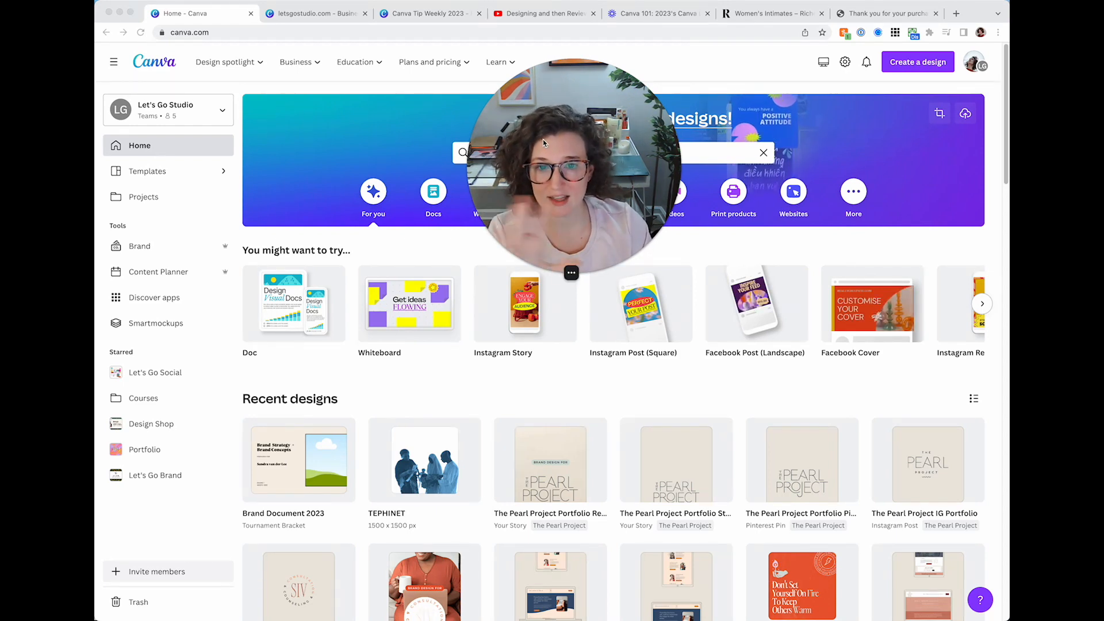
left_click(916, 69)
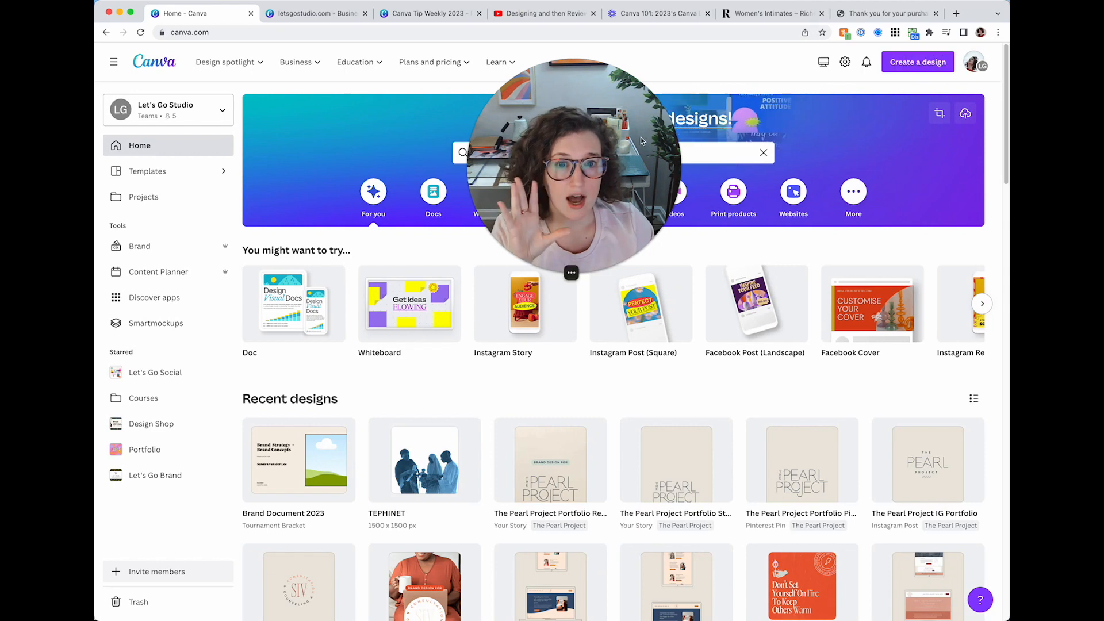
left_click_drag(642, 138, 544, 135)
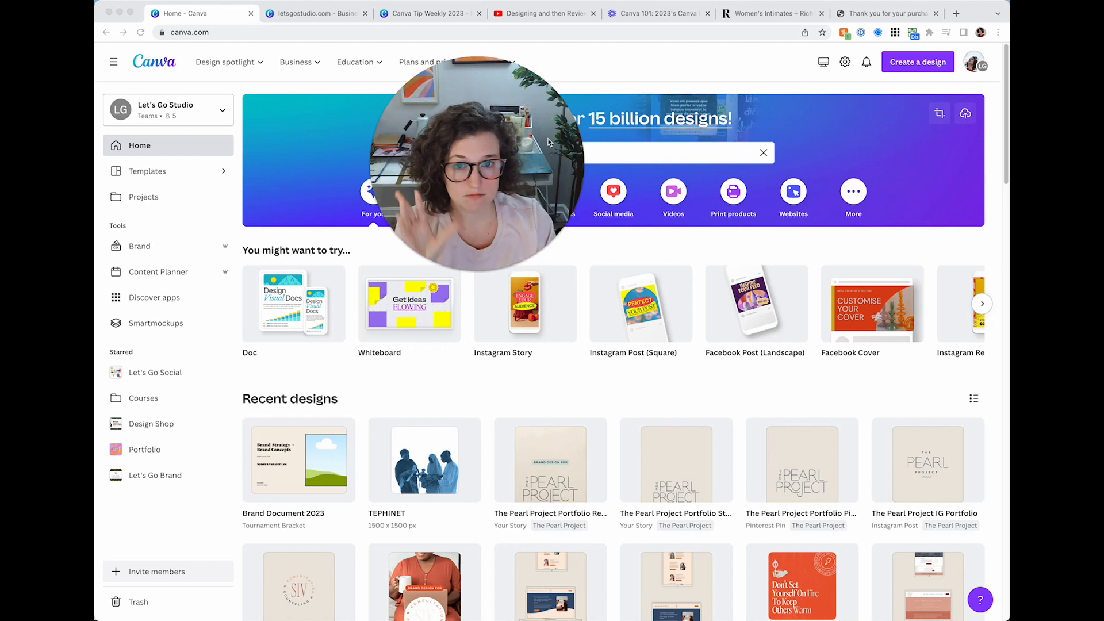
Step: Create a new blank Desktop Wallpaper design at 1920 × 1080 px by searching the design types for wallpaper
left_click(902, 64)
type("presen")
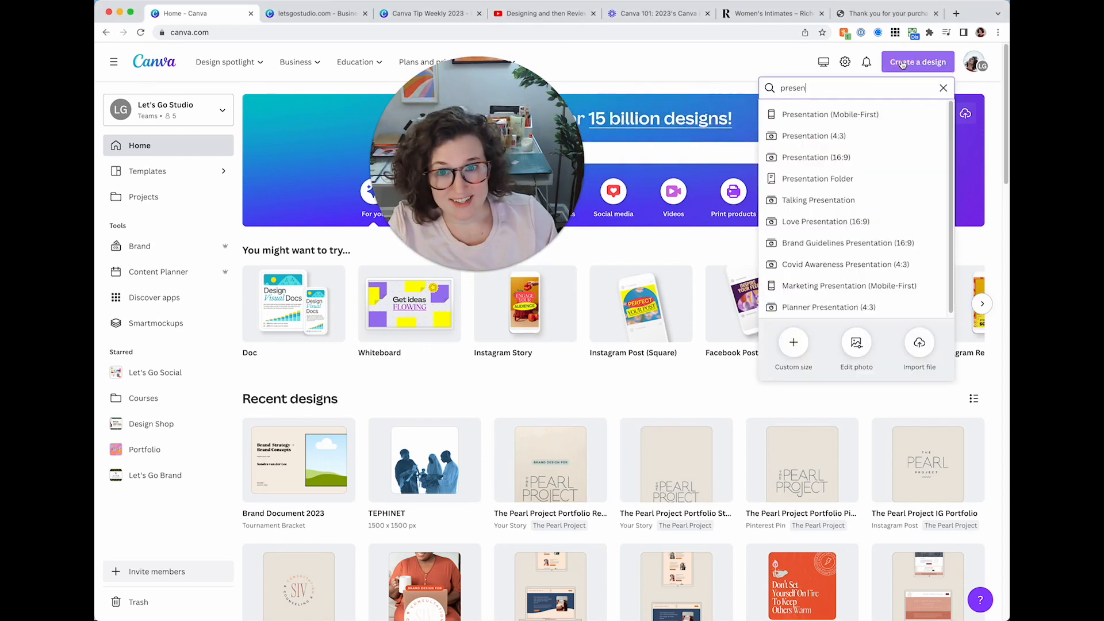
key("super+a")
type("wallpaper")
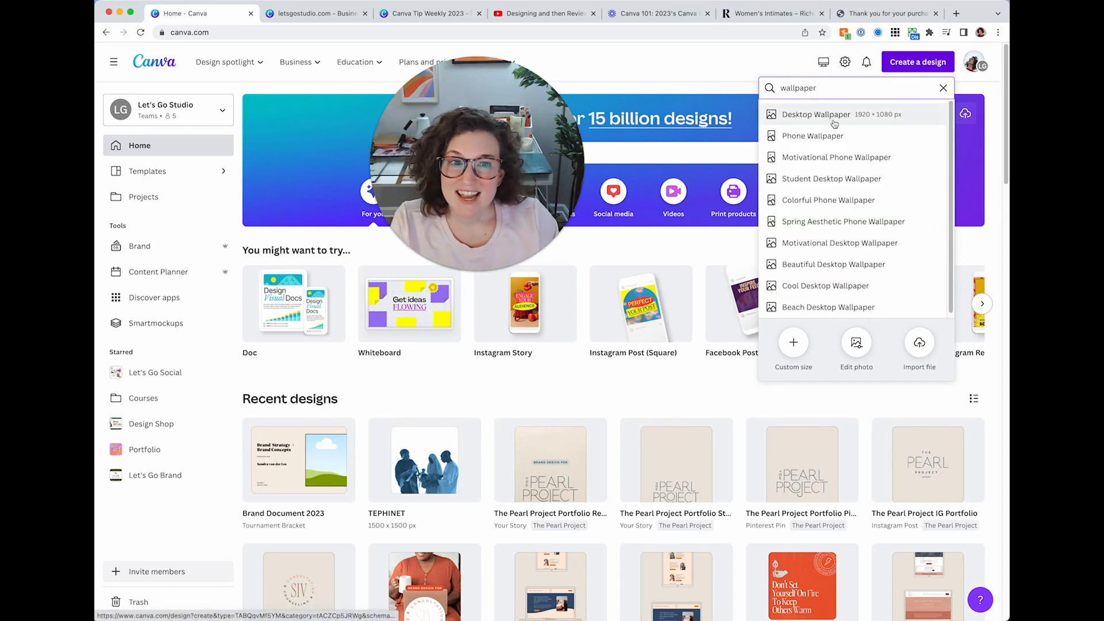
left_click(898, 122)
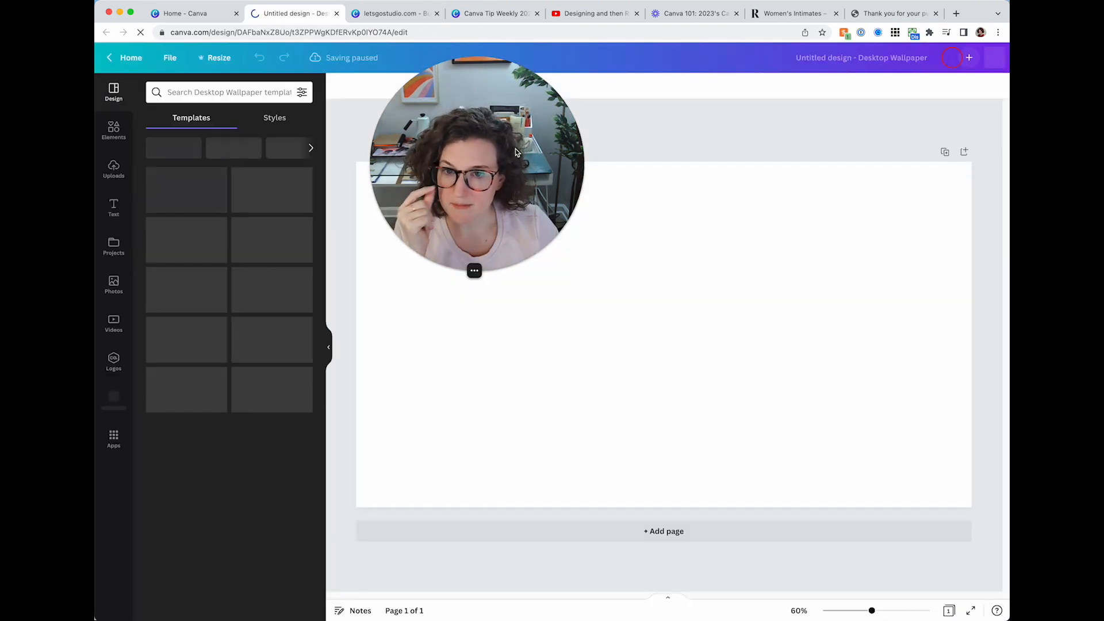
Step: Place the pink and orange floral pattern from the 01 Brand Patterns folder on the first page
left_click(112, 282)
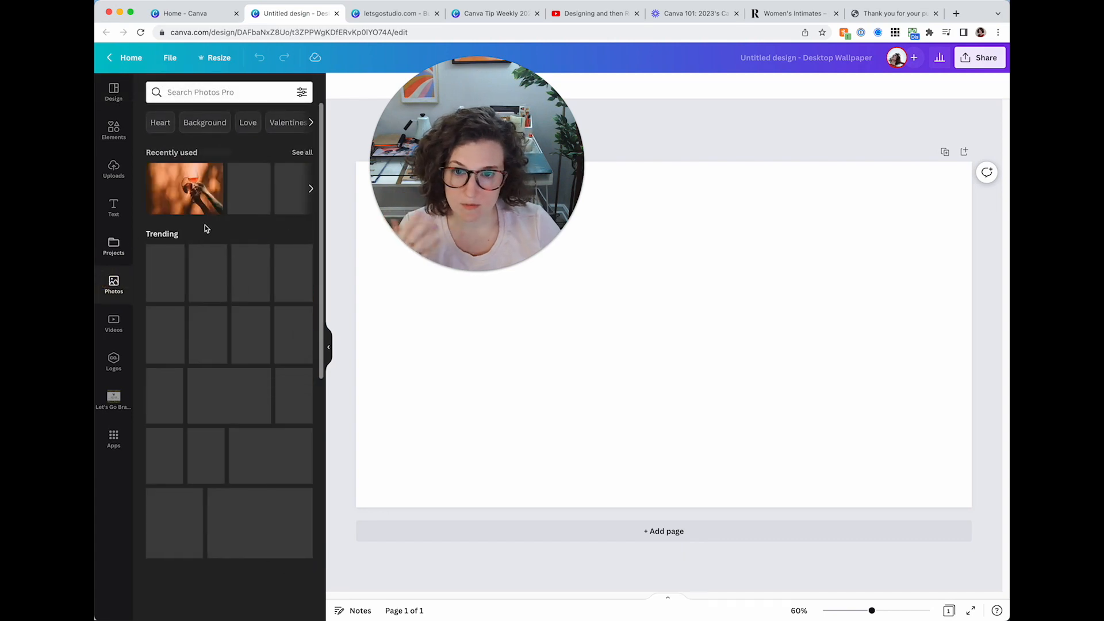
left_click(113, 398)
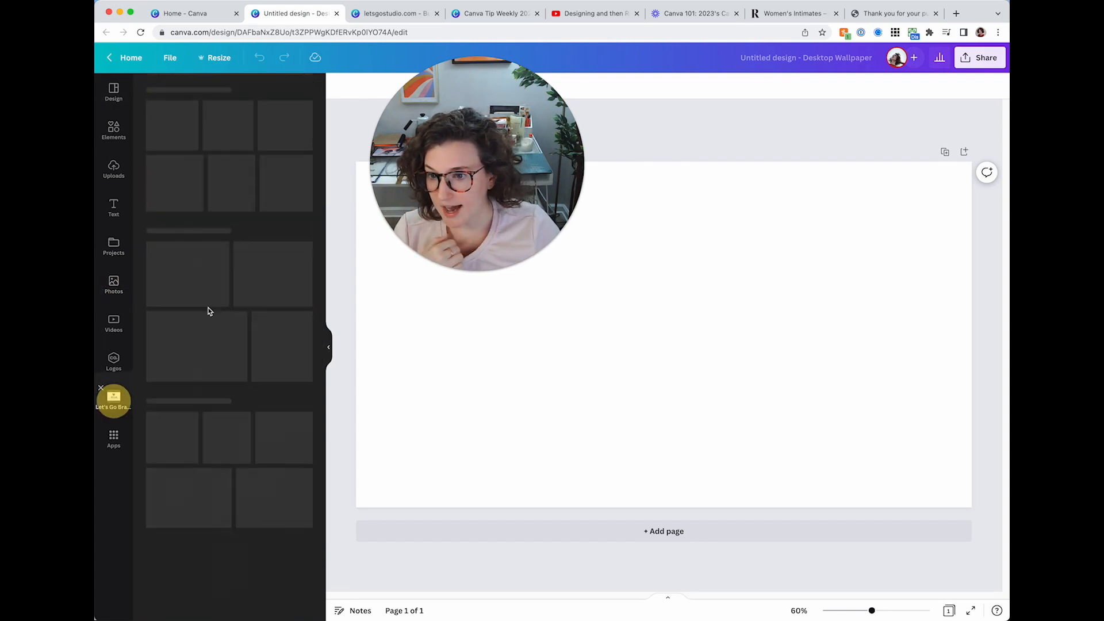
left_click(218, 289)
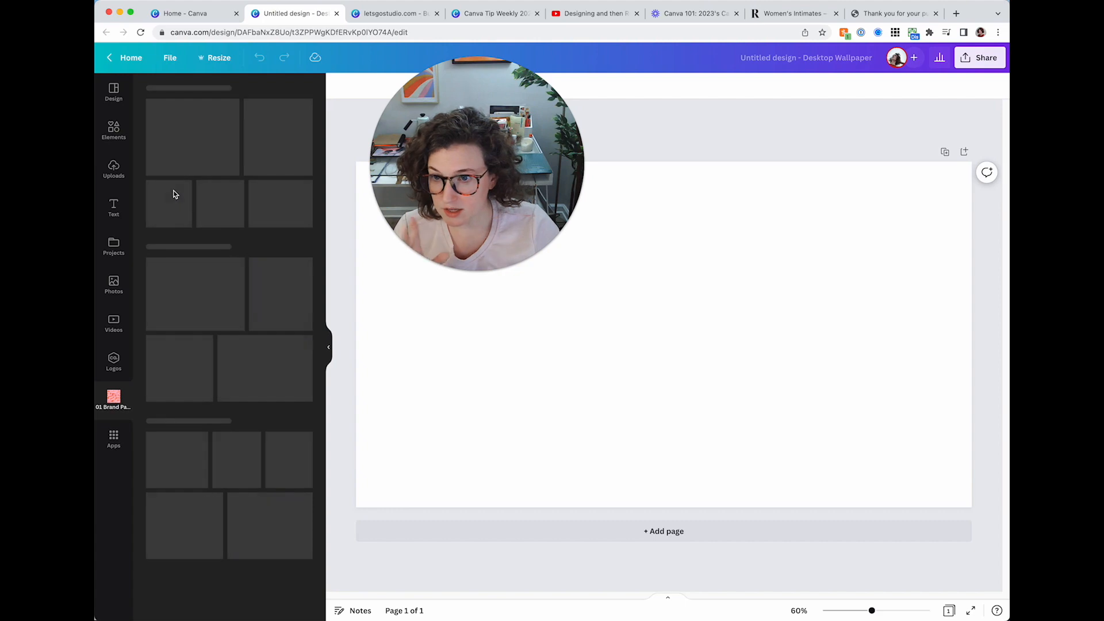
left_click(199, 339)
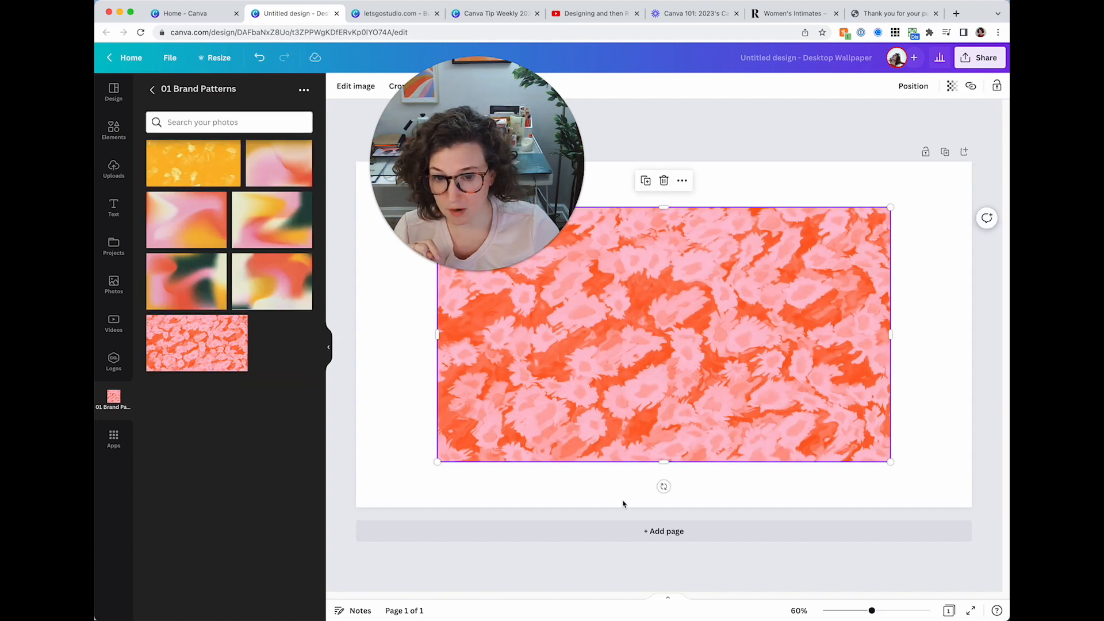
Step: Add a second page and search the photo library for "flowers"
left_click(623, 530)
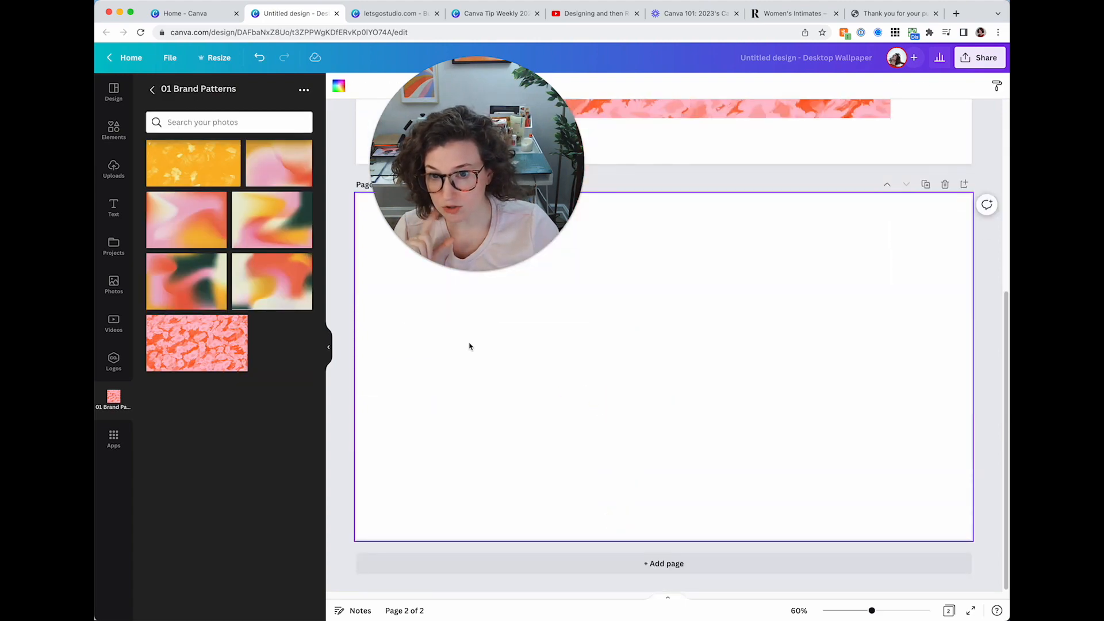
left_click(114, 284)
left_click(212, 92)
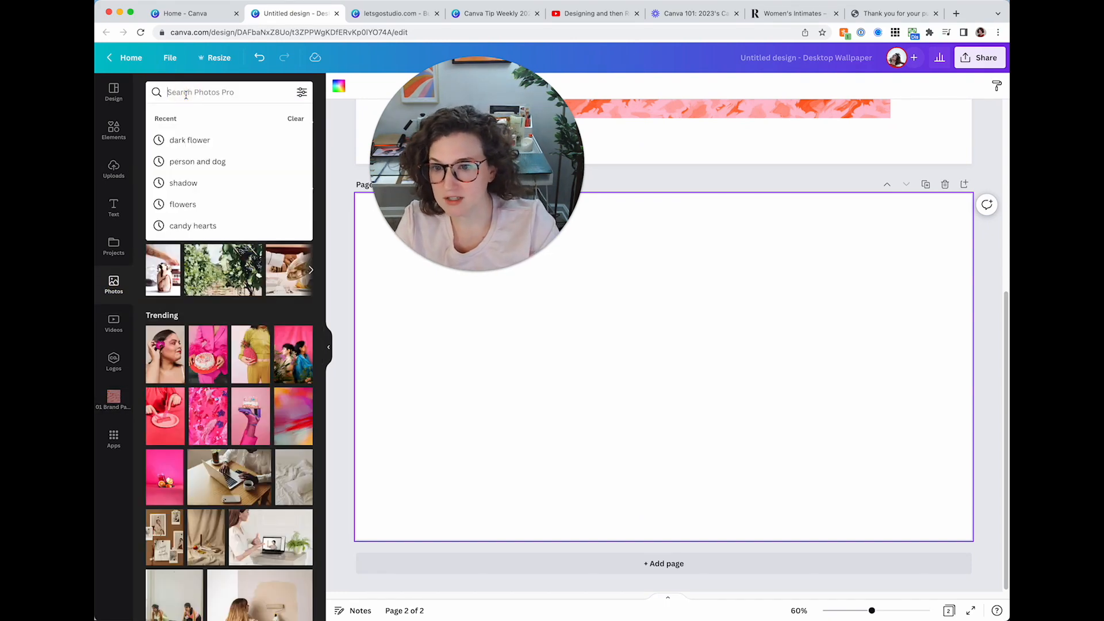
type("pho")
key("BackSpace")
key("BackSpace")
type("flowers")
key("Return")
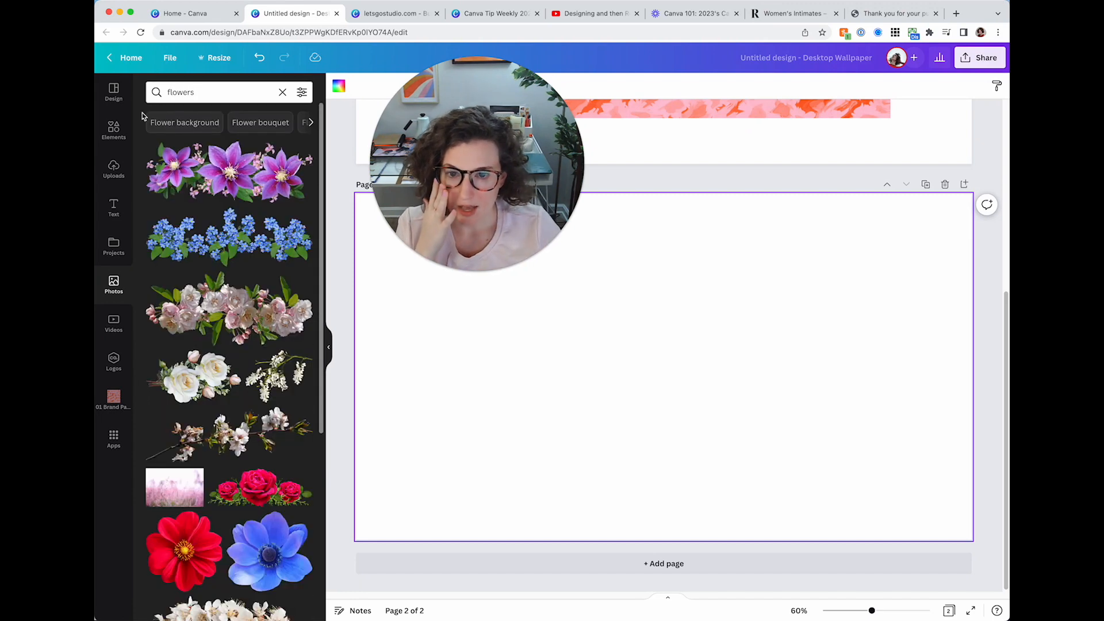
Step: Place the photo of coral and cream blossoms among green leaves on page 2
scroll(226, 255, "down", 5)
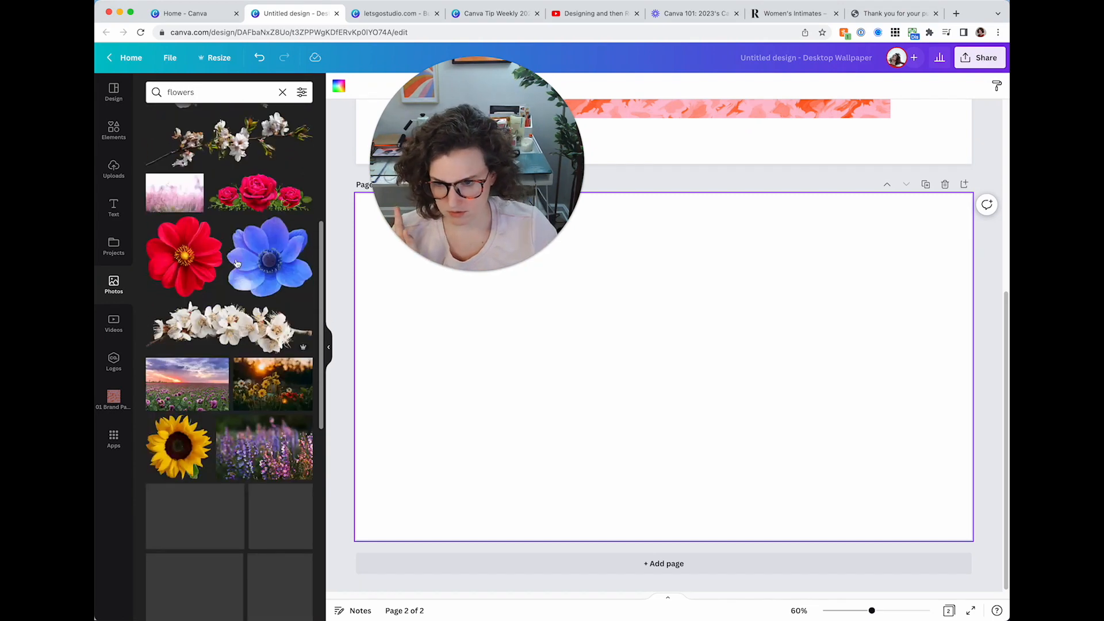
scroll(264, 352, "down", 5)
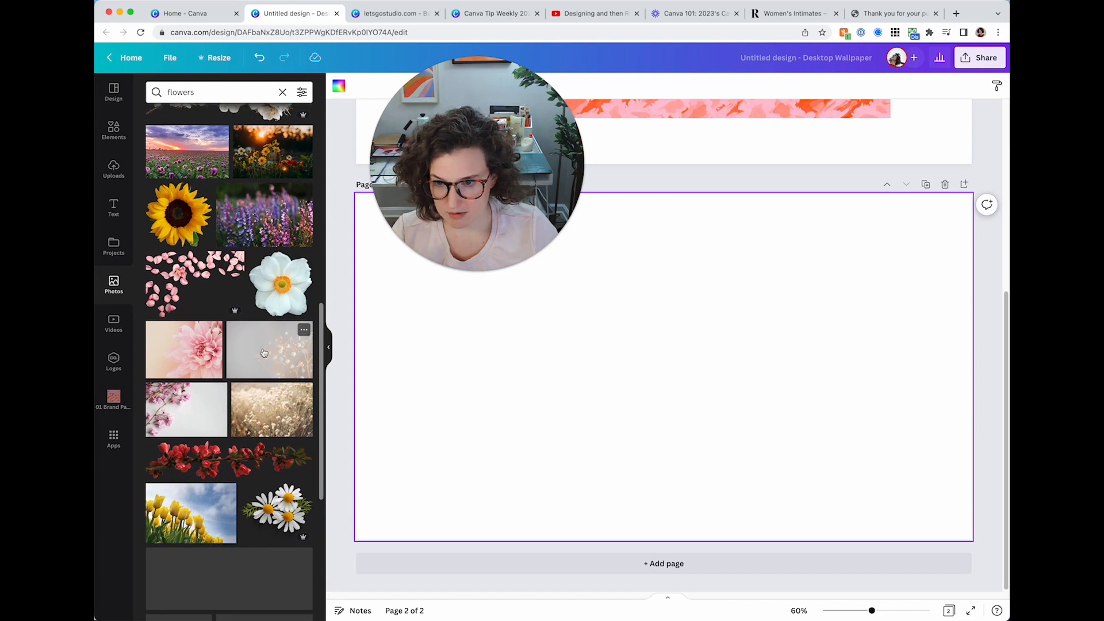
scroll(264, 352, "down", 4)
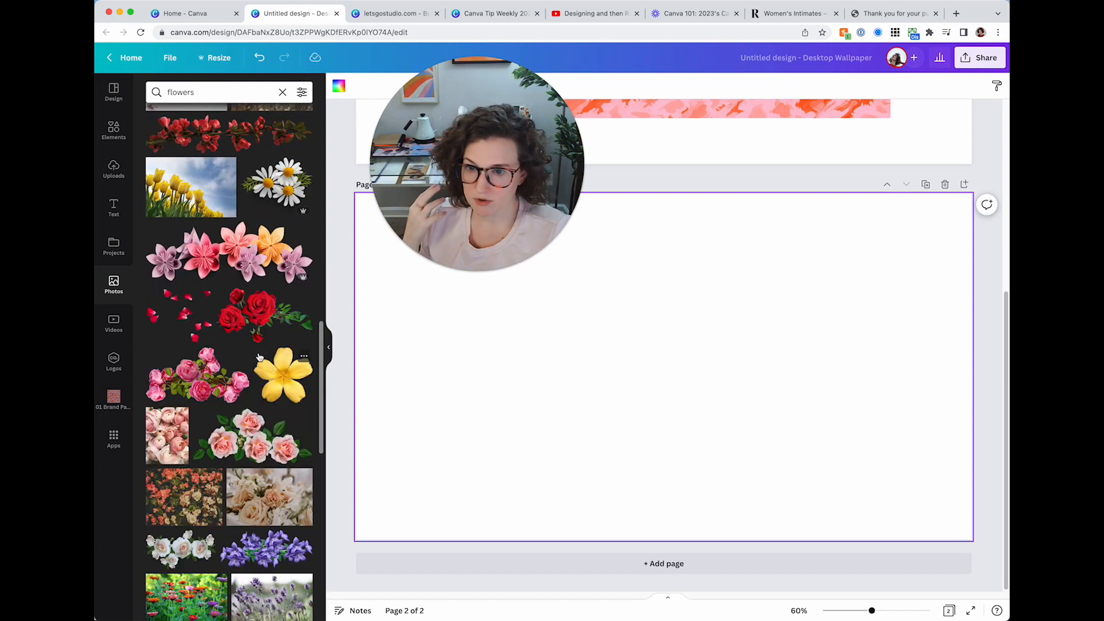
scroll(260, 356, "down", 2)
scroll(260, 357, "down", 1)
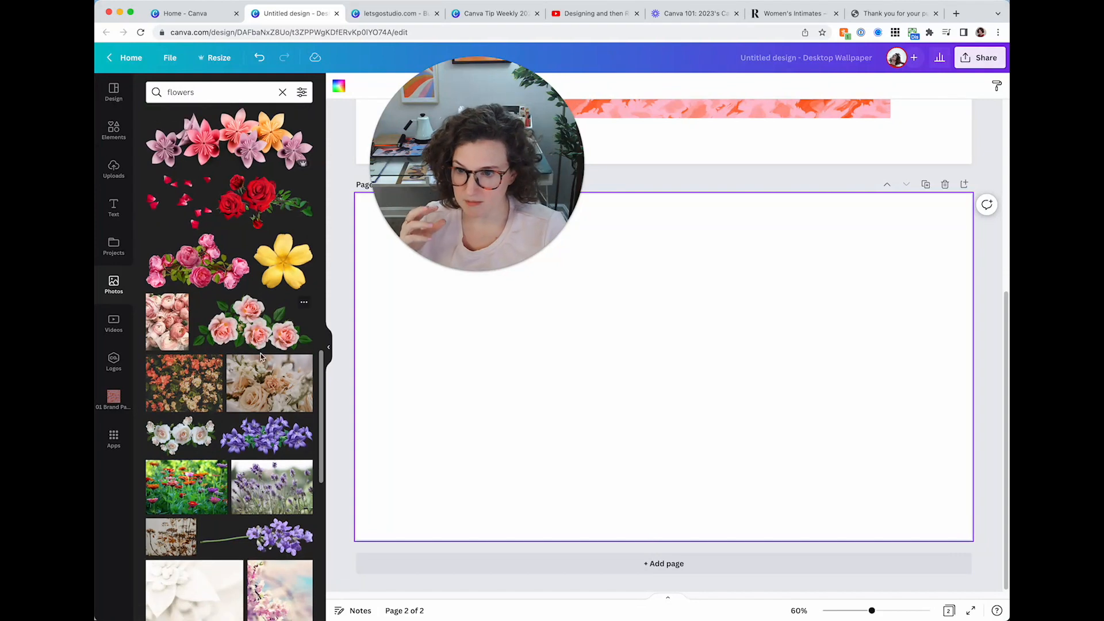
left_click(204, 402)
left_click(385, 418)
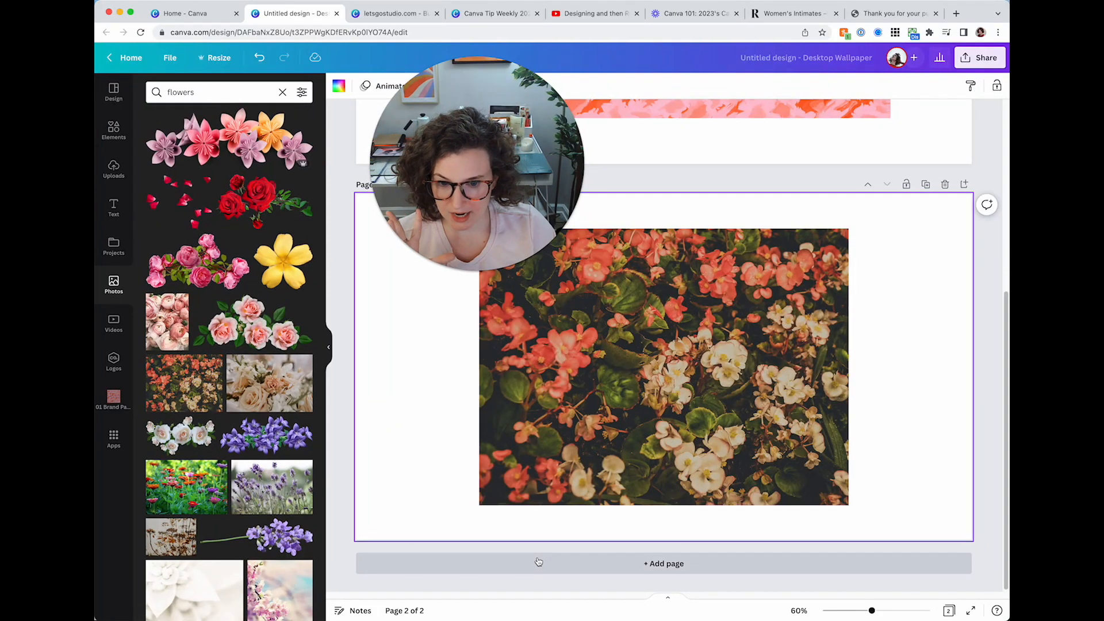
Step: Add a third page and place the photo of dried brown flowers on it
left_click(664, 564)
scroll(253, 394, "down", 3)
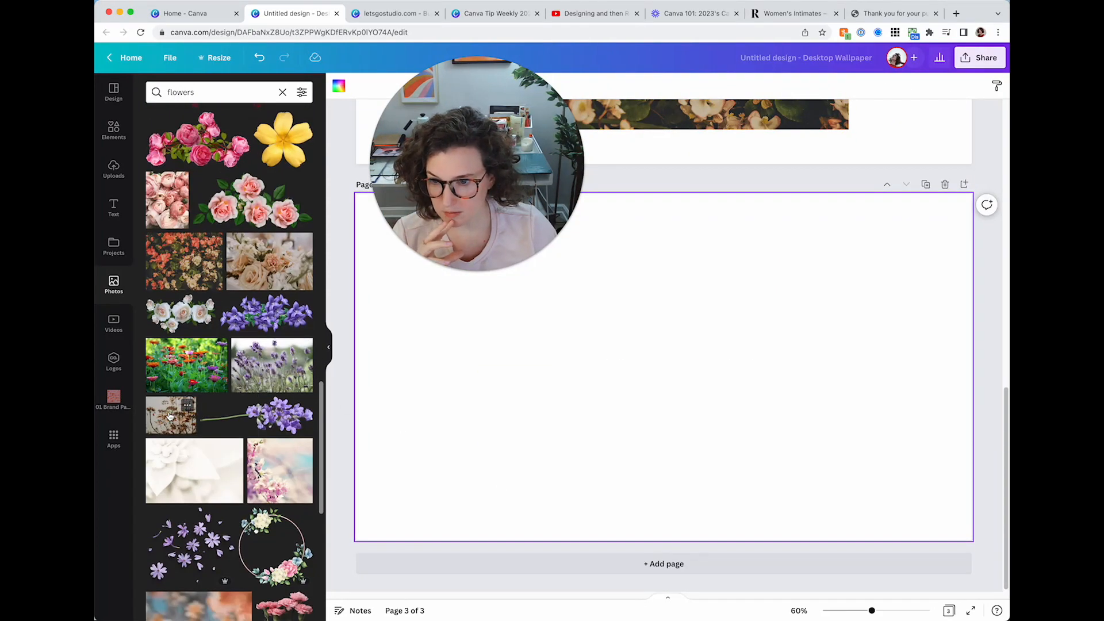
left_click(170, 416)
Step: Add a fourth page and place the photo of pink blossoms on dark foliage on it
left_click(679, 565)
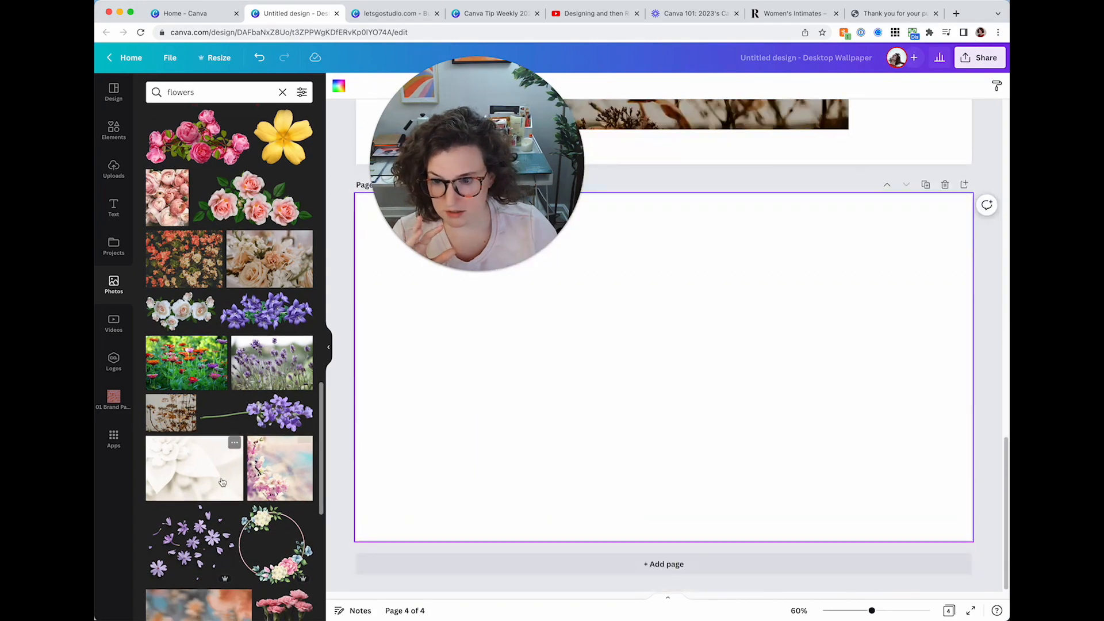
scroll(228, 477, "down", 7)
scroll(230, 460, "down", 3)
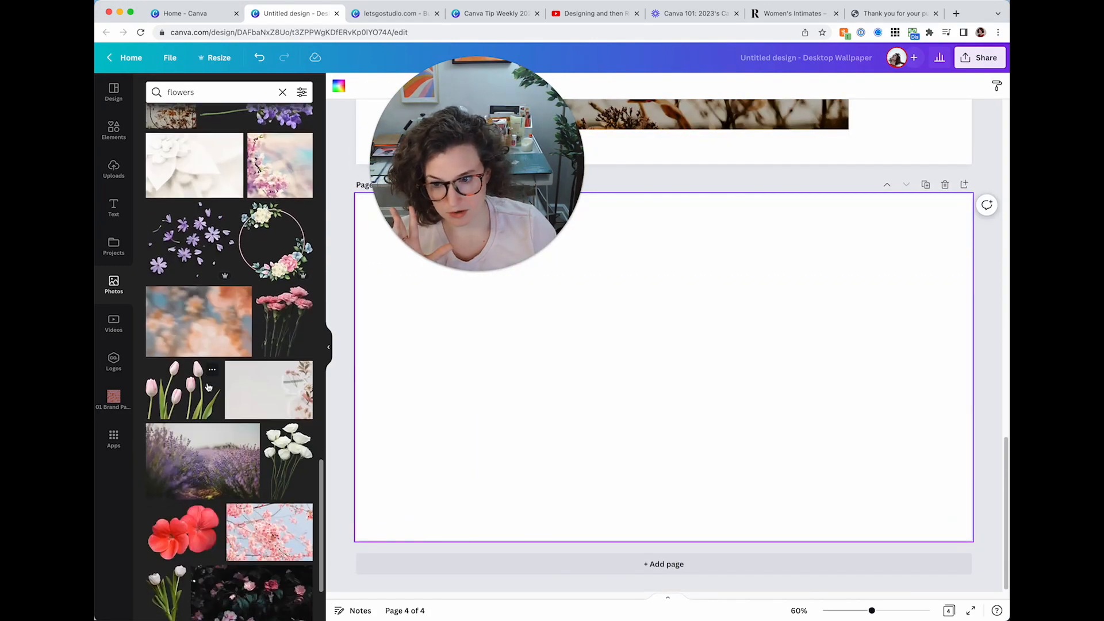
left_click(253, 541)
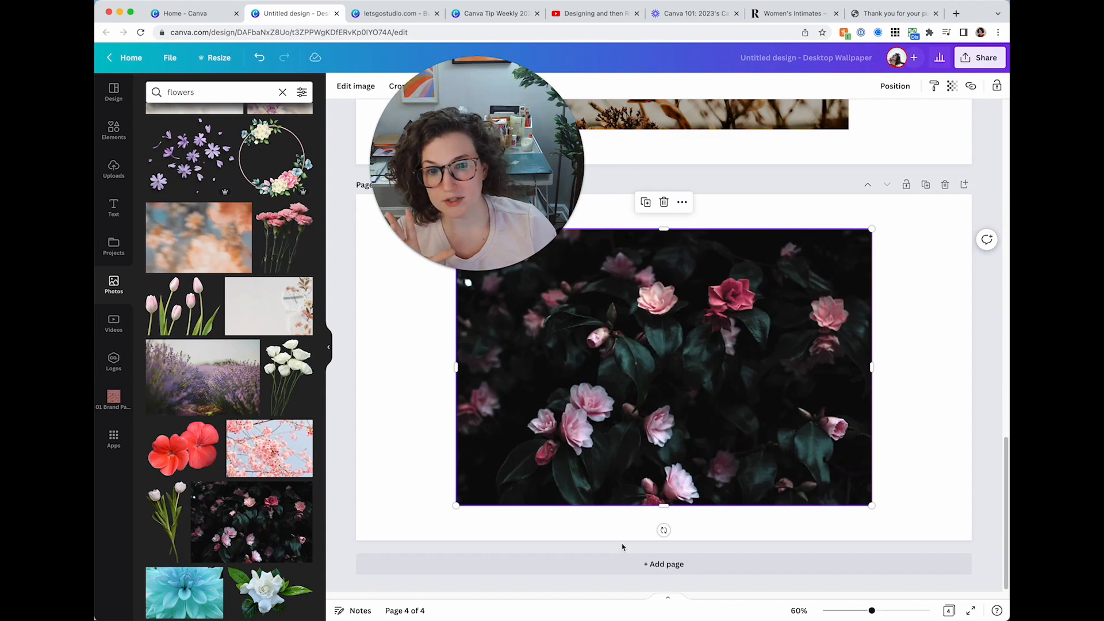
Step: Add a fifth page and search the photo library for "dark flowers"
left_click(624, 564)
scroll(260, 509, "down", 4)
scroll(261, 509, "down", 10)
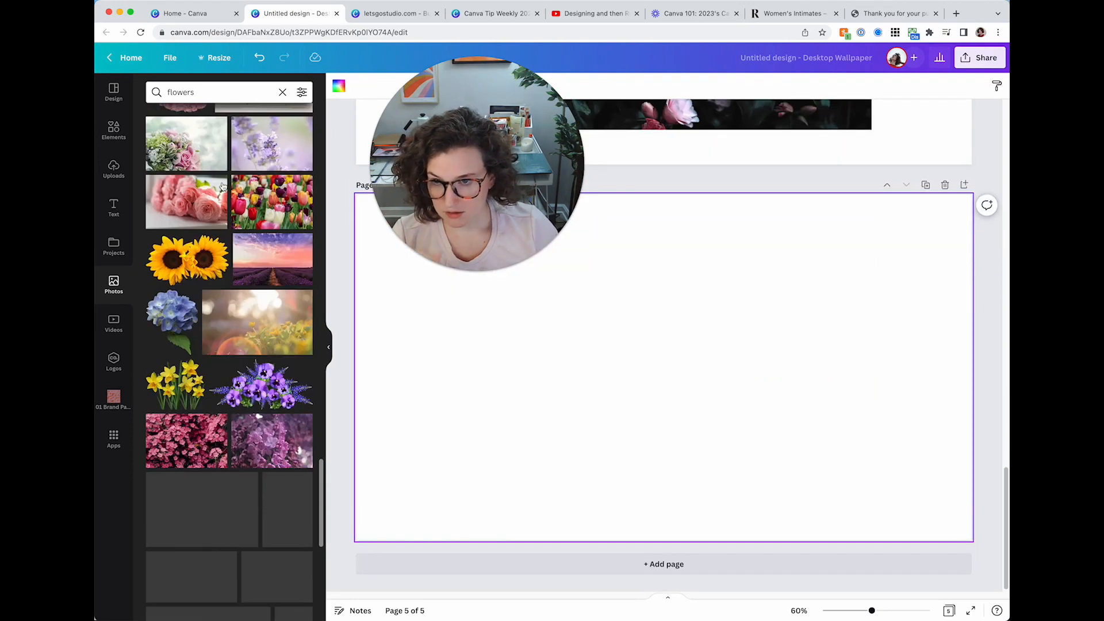
left_click(203, 90)
type("dar")
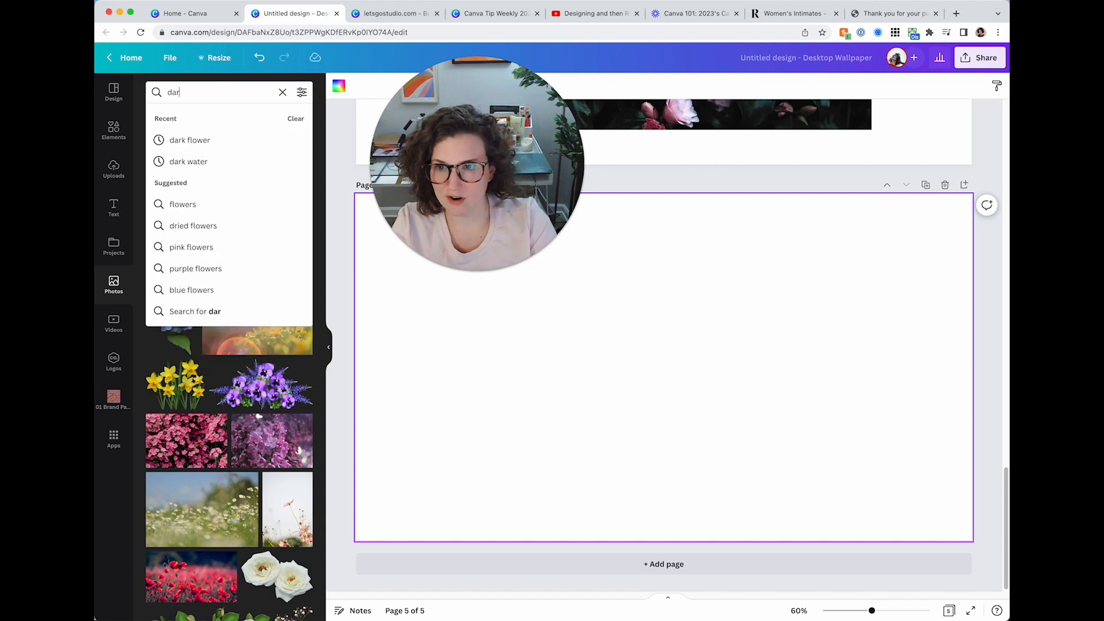
type("k flowers")
key("Return")
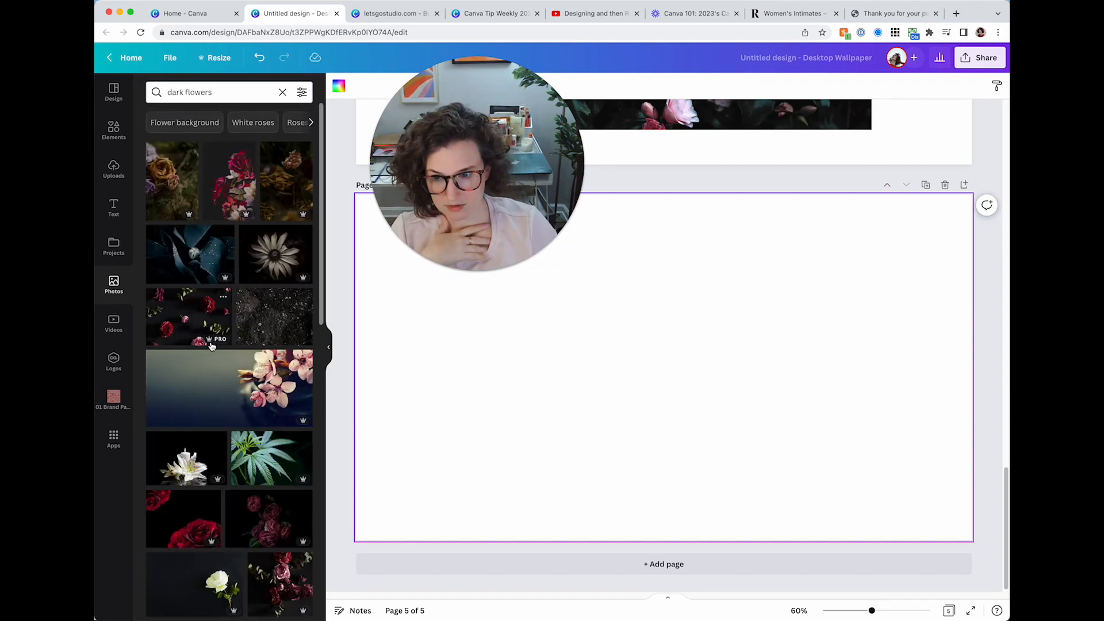
Step: Place the photo of burgundy roses on black on page 5 and add a sixth page
left_click(266, 523)
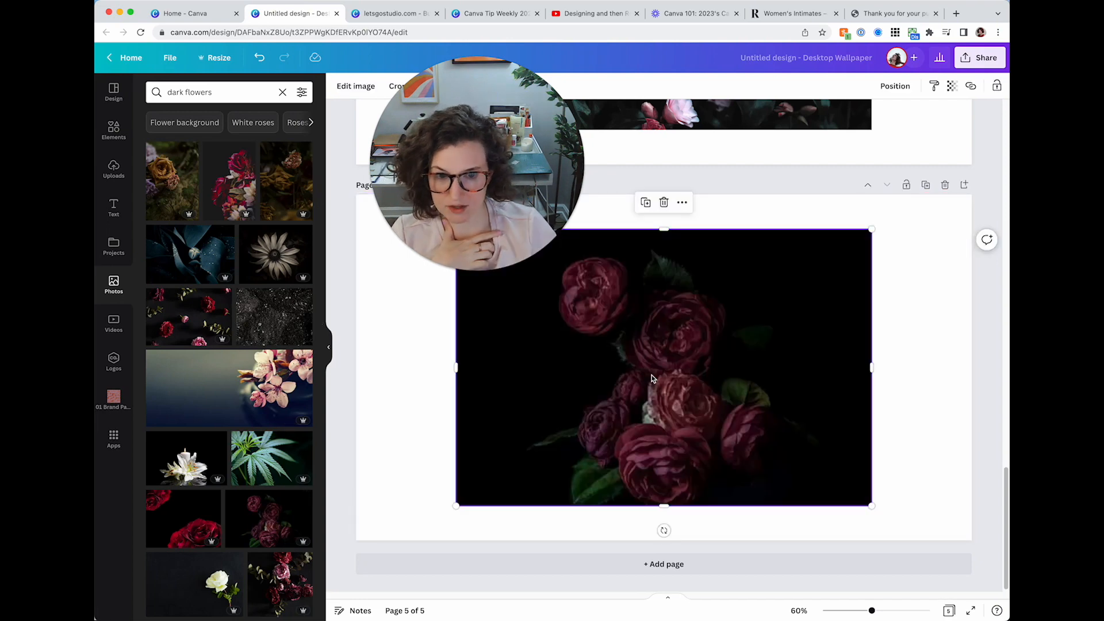
left_click(639, 562)
scroll(214, 506, "down", 2)
scroll(214, 506, "down", 5)
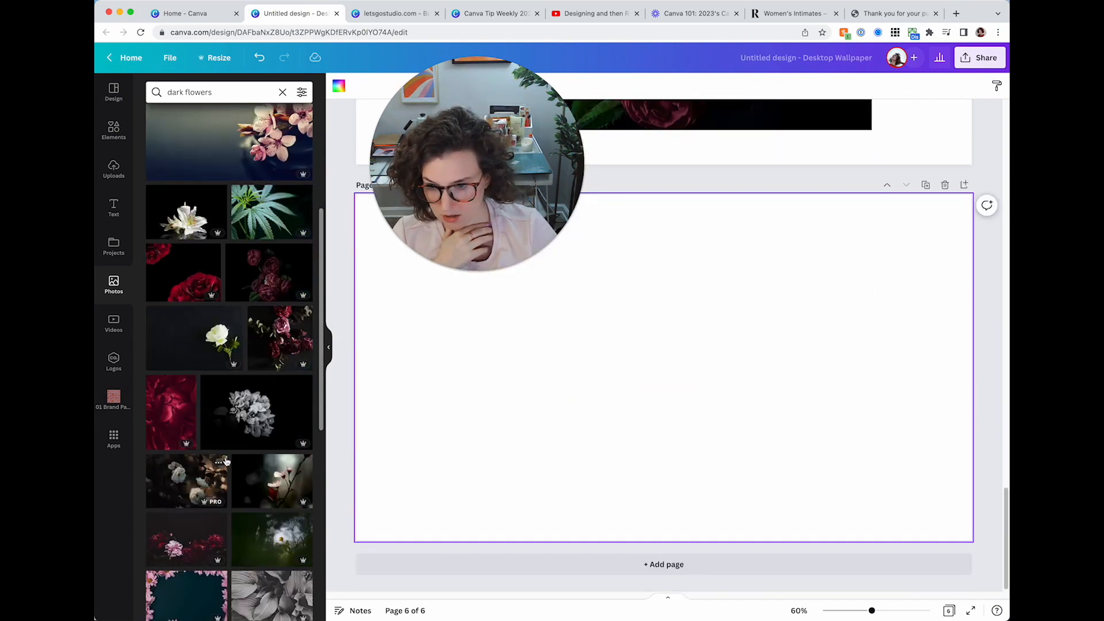
scroll(222, 446, "down", 3)
scroll(193, 405, "down", 5)
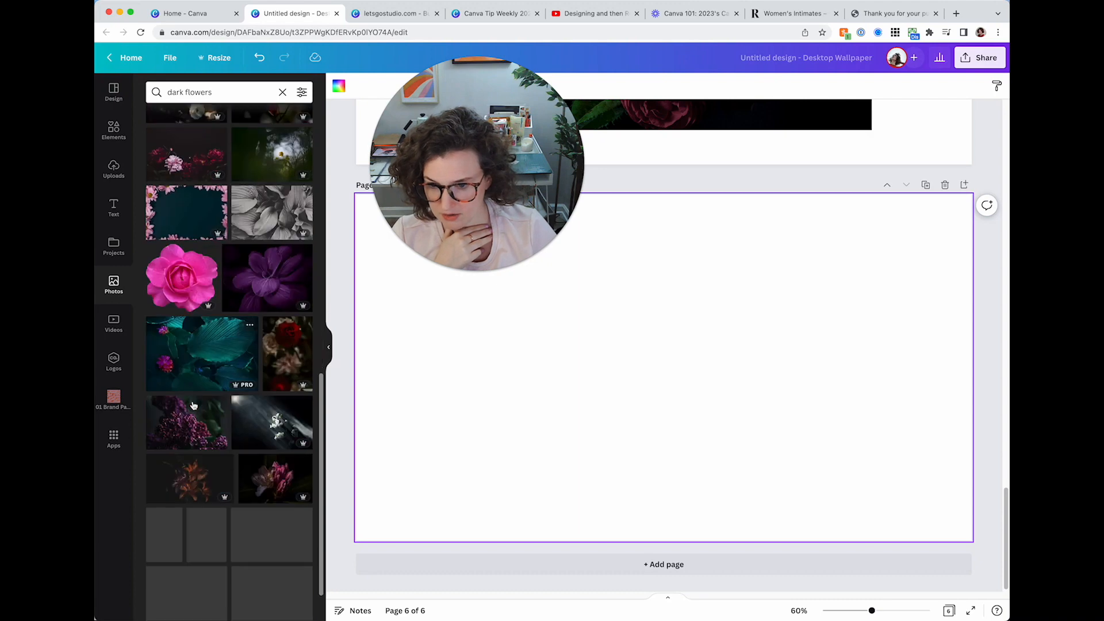
scroll(192, 406, "down", 1)
left_click(191, 457)
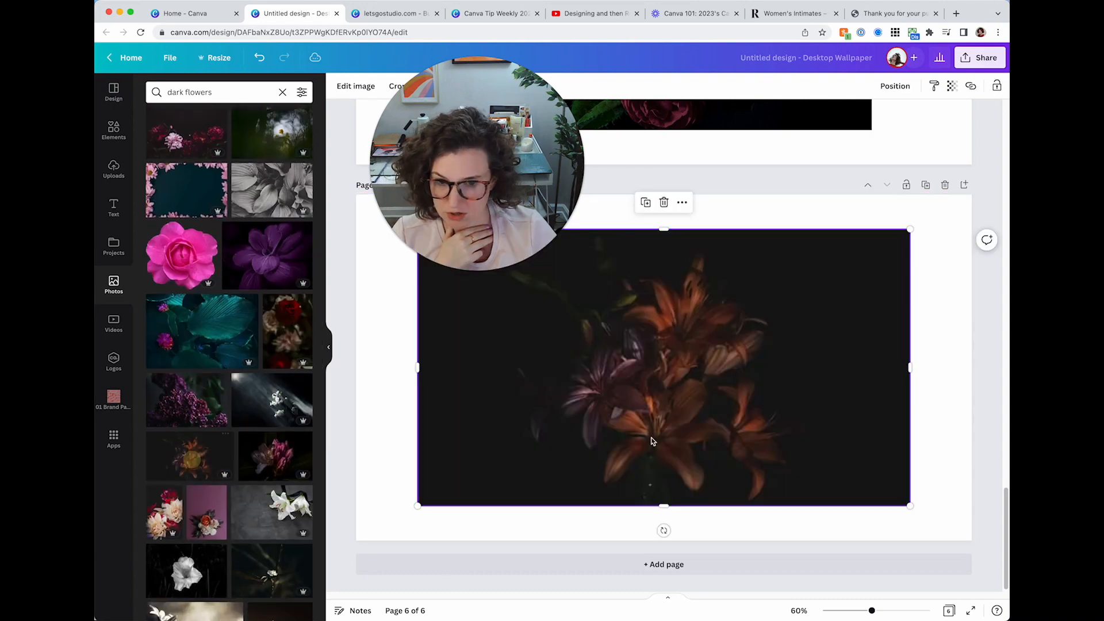
key("Delete")
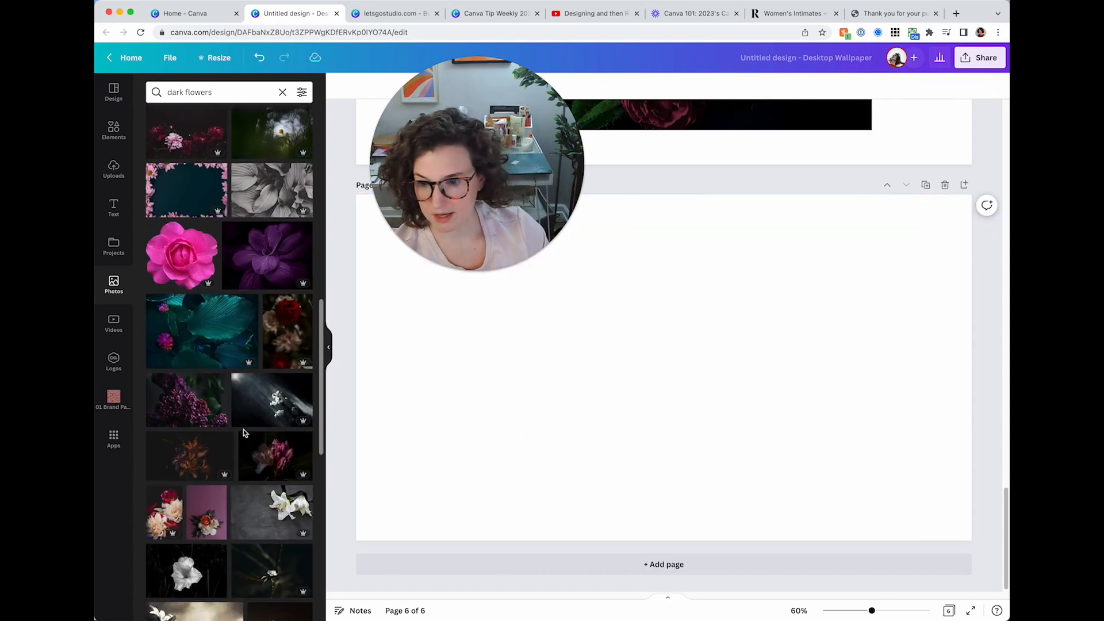
Step: Place the portrait photo of a dark, colourful bouquet on page 6 and rotate it 90° counterclockwise
scroll(247, 433, "down", 5)
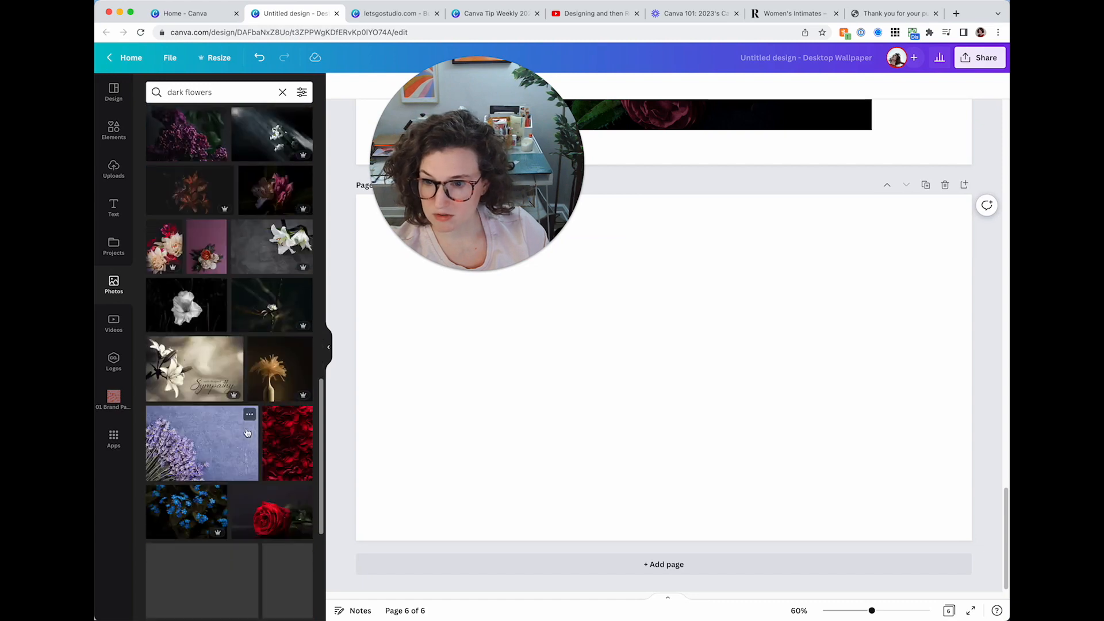
scroll(247, 433, "down", 3)
scroll(207, 445, "down", 5)
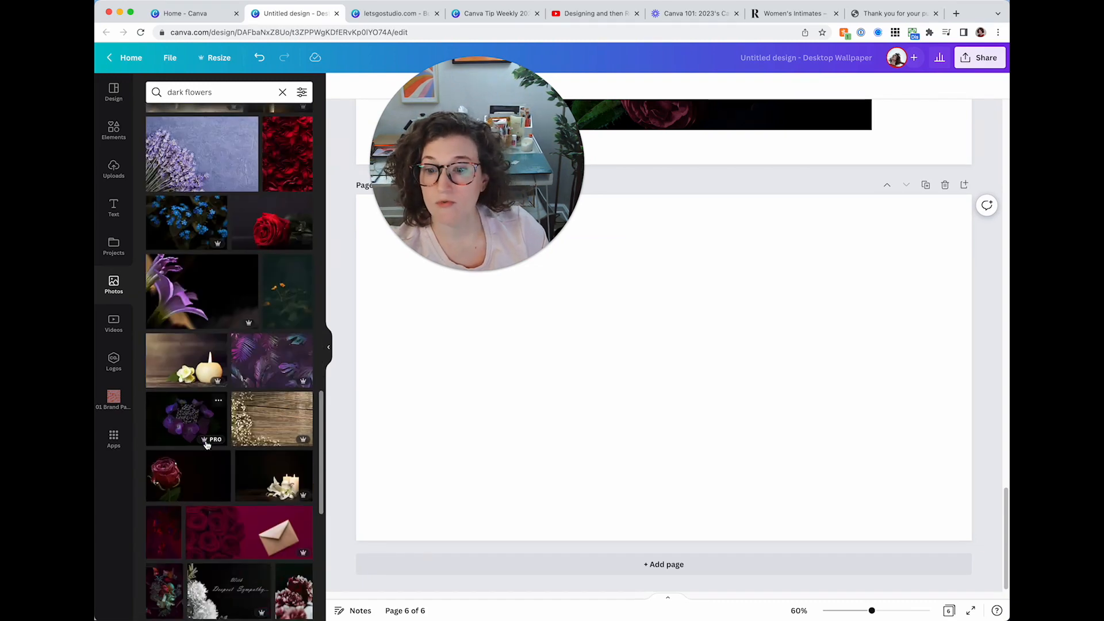
left_click(165, 469)
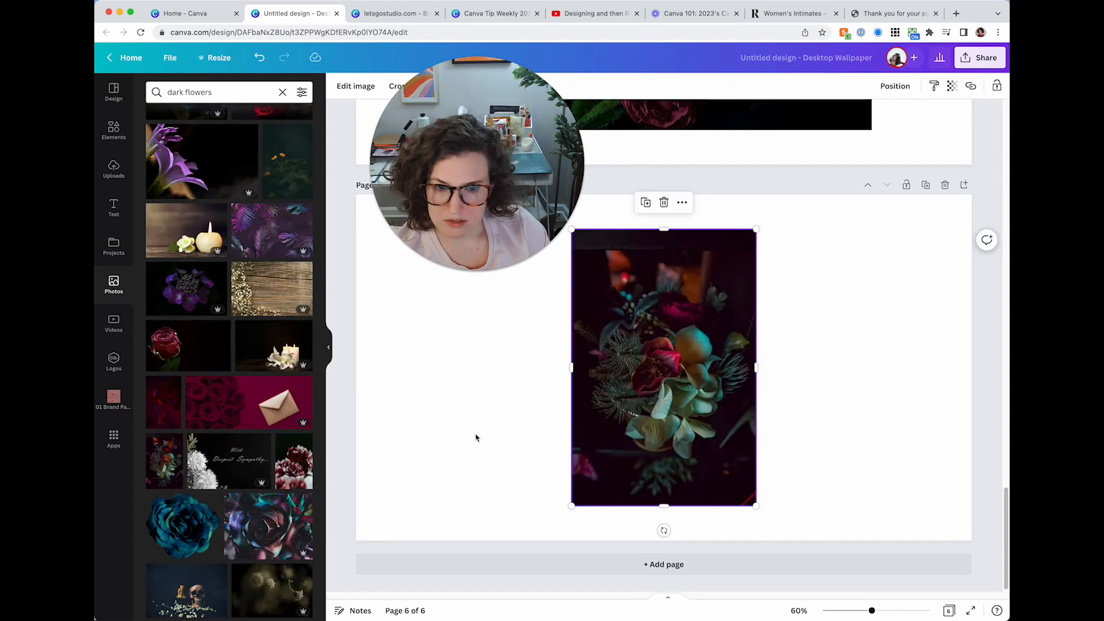
left_click_drag(663, 530, 790, 372)
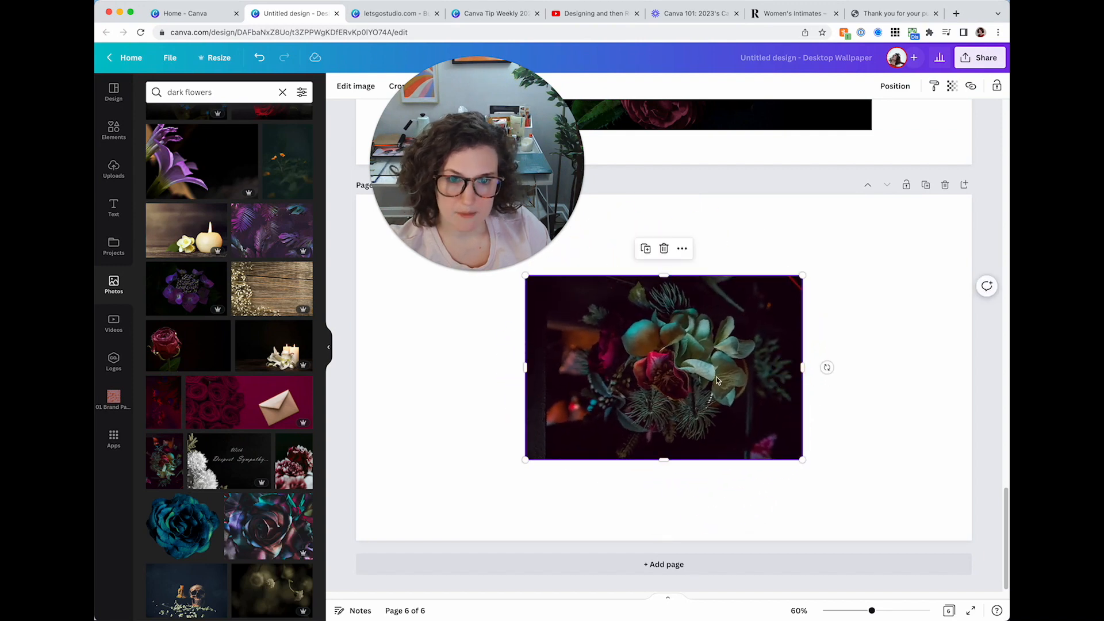
Step: Set the photos on pages 6, 5 and 4 as the full backgrounds of their pages
right_click(721, 398)
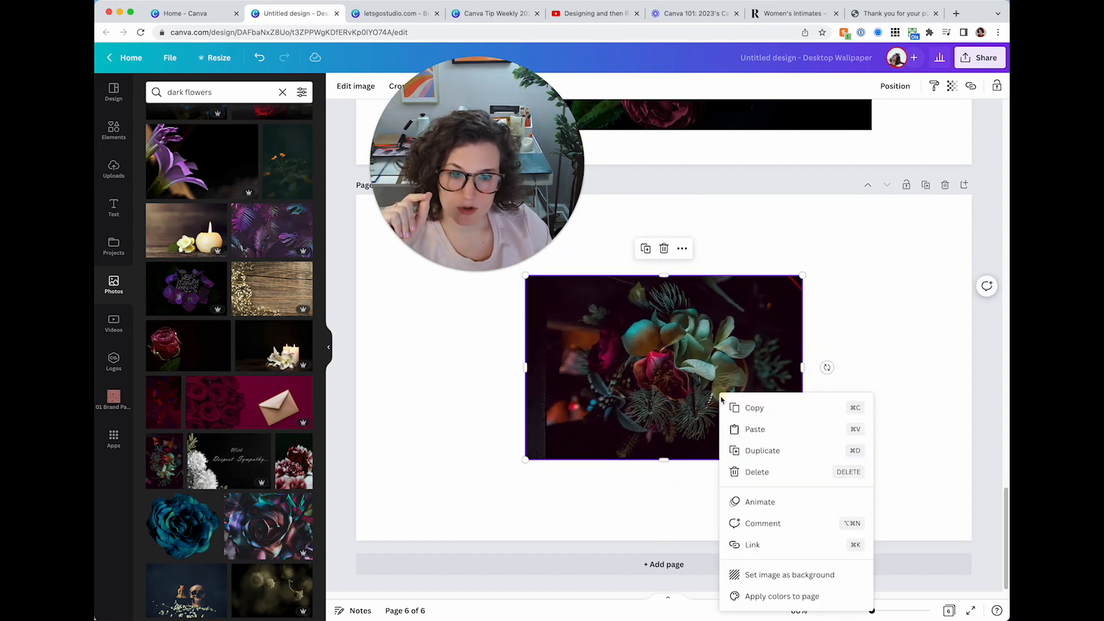
left_click(765, 575)
scroll(736, 403, "up", 5)
right_click(727, 363)
left_click(771, 531)
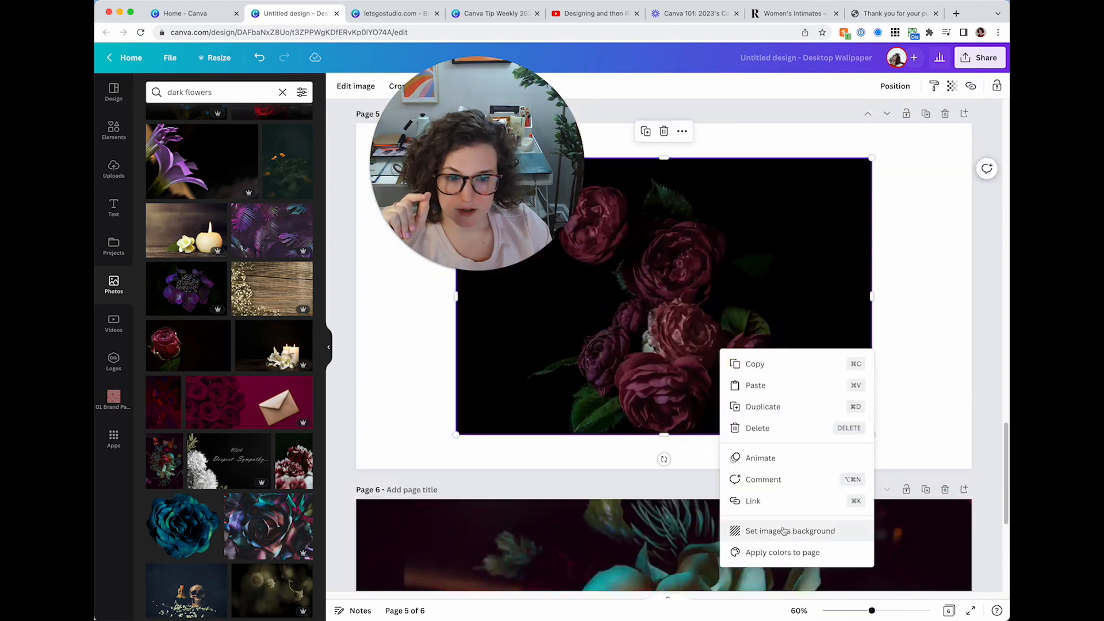
scroll(742, 460, "up", 5)
right_click(737, 466)
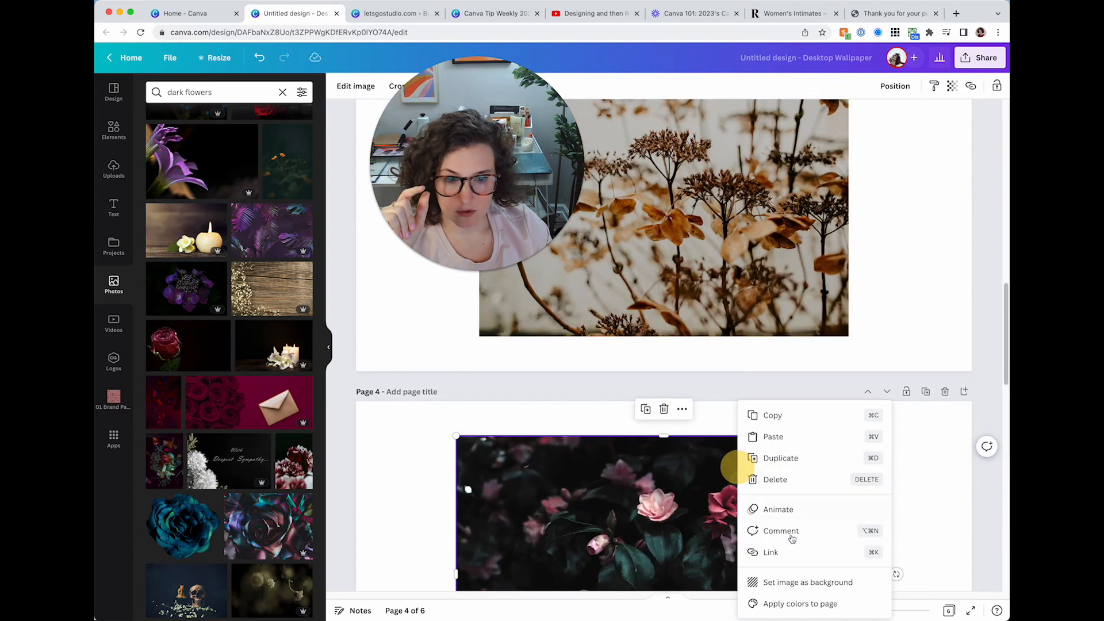
left_click(801, 583)
Step: Set the dried-flower photo on page 3 as its background, and delete that page
right_click(708, 287)
left_click(780, 464)
scroll(781, 467, "up", 5)
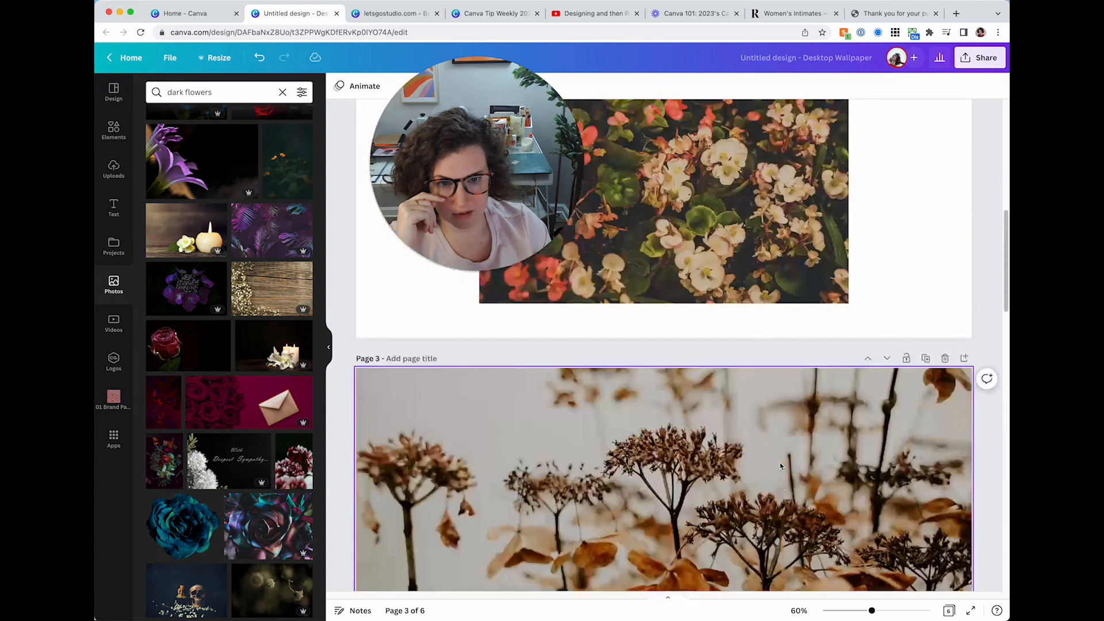
left_click(945, 358)
Step: Set the red and cream flower photo on page 2 as the page background
right_click(753, 230)
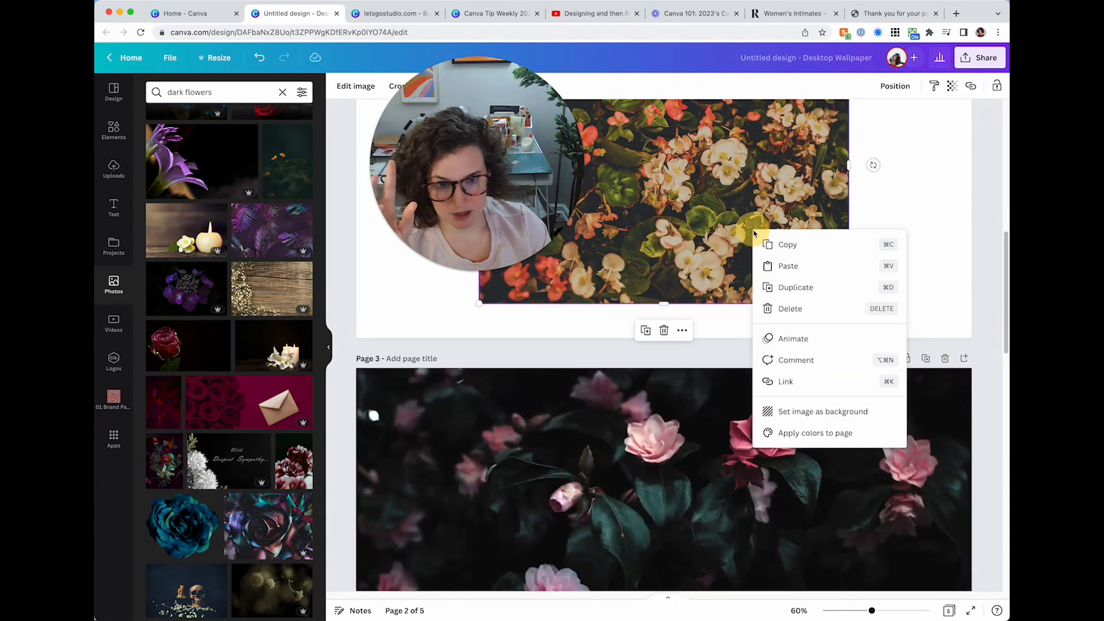
left_click(794, 412)
scroll(656, 341, "up", 1)
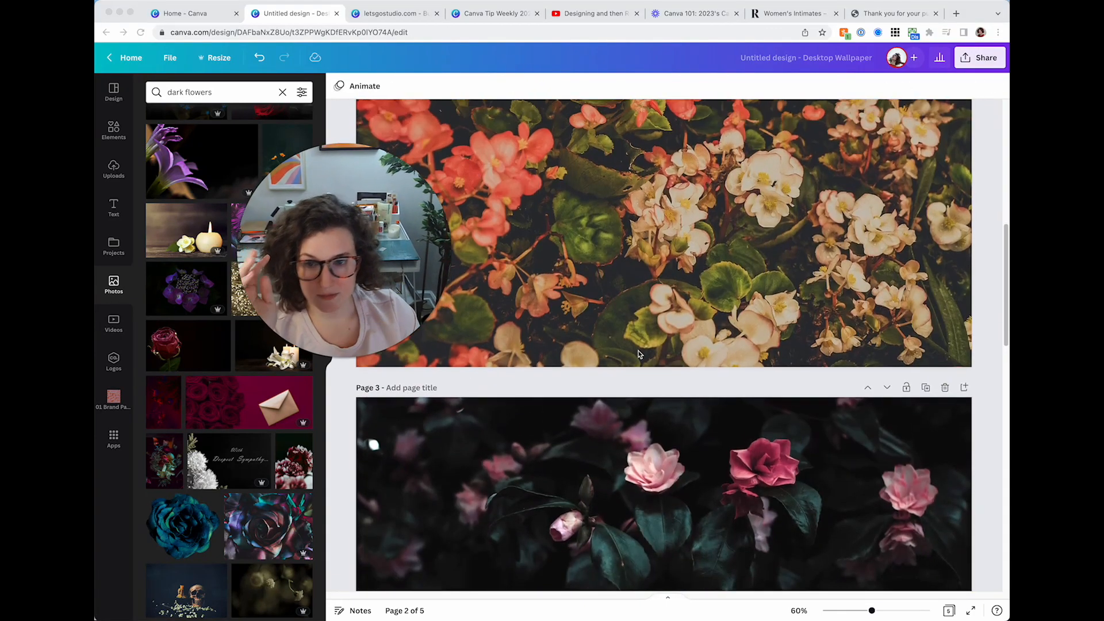
scroll(655, 341, "up", 2)
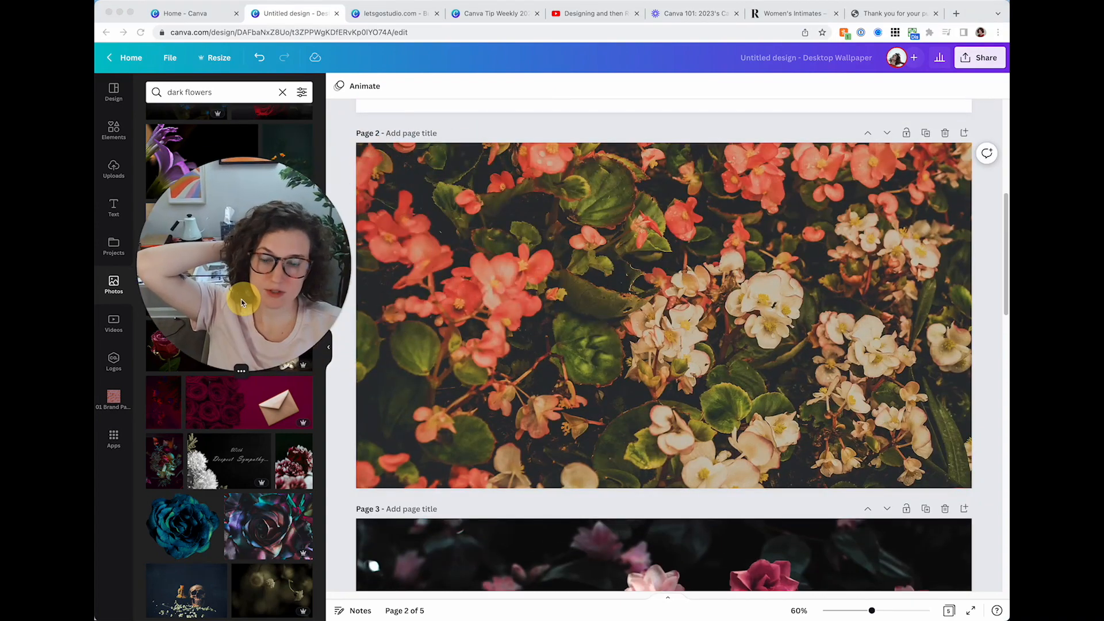
left_click(417, 246)
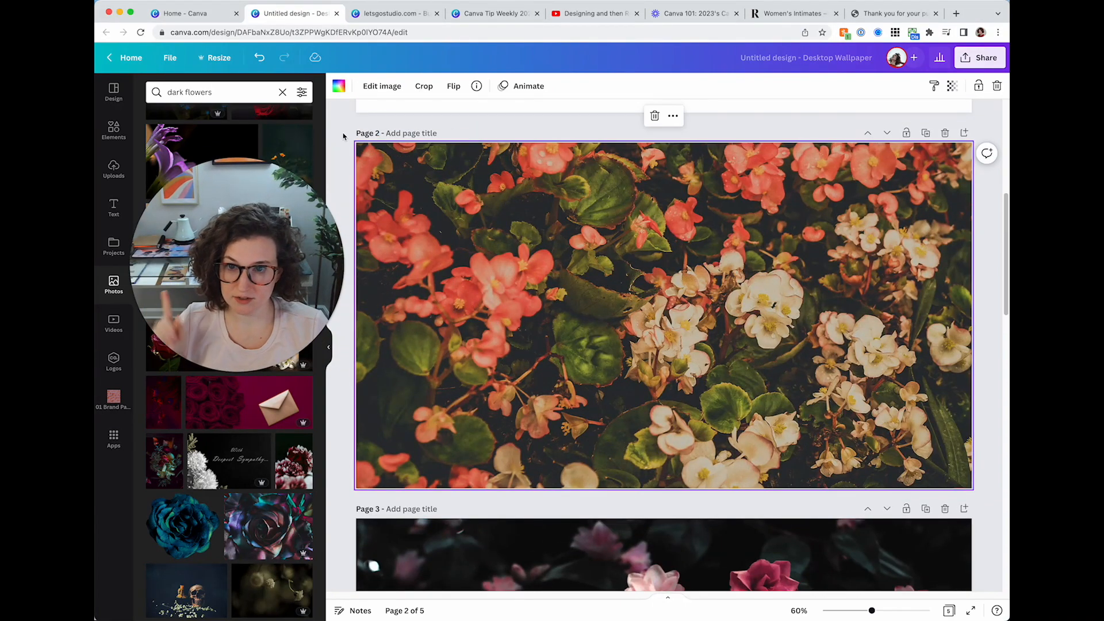
left_click_drag(253, 259, 279, 213)
left_click(240, 325)
left_click_drag(206, 300, 804, 118)
Step: Edit the page 2 background photo and choose the Cherry style of the Duotone effect
left_click(511, 341)
left_click(372, 86)
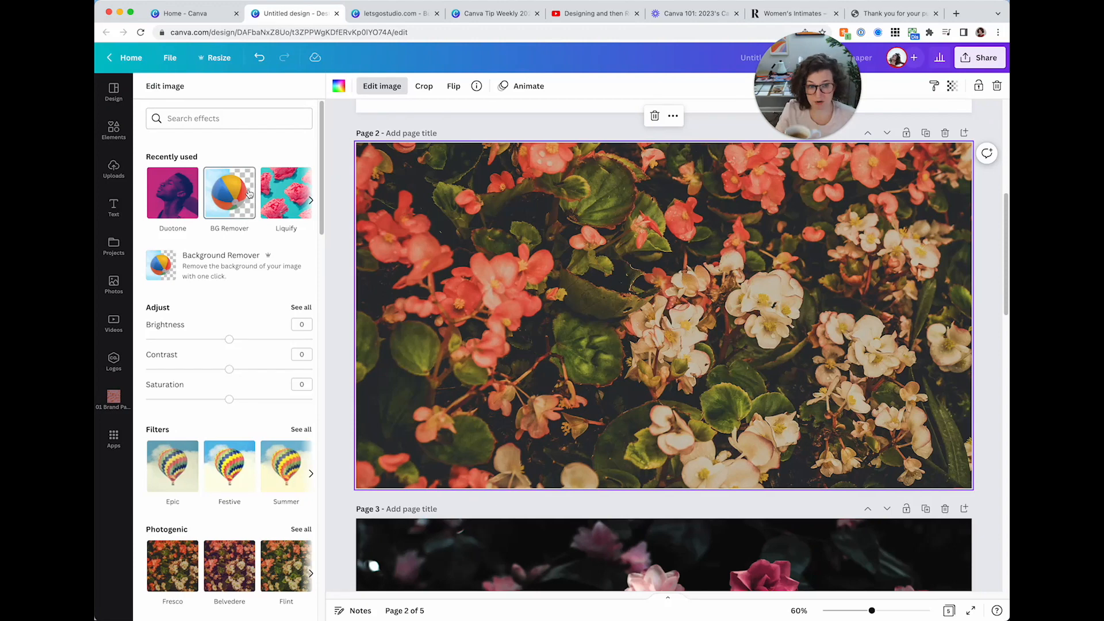
left_click(171, 201)
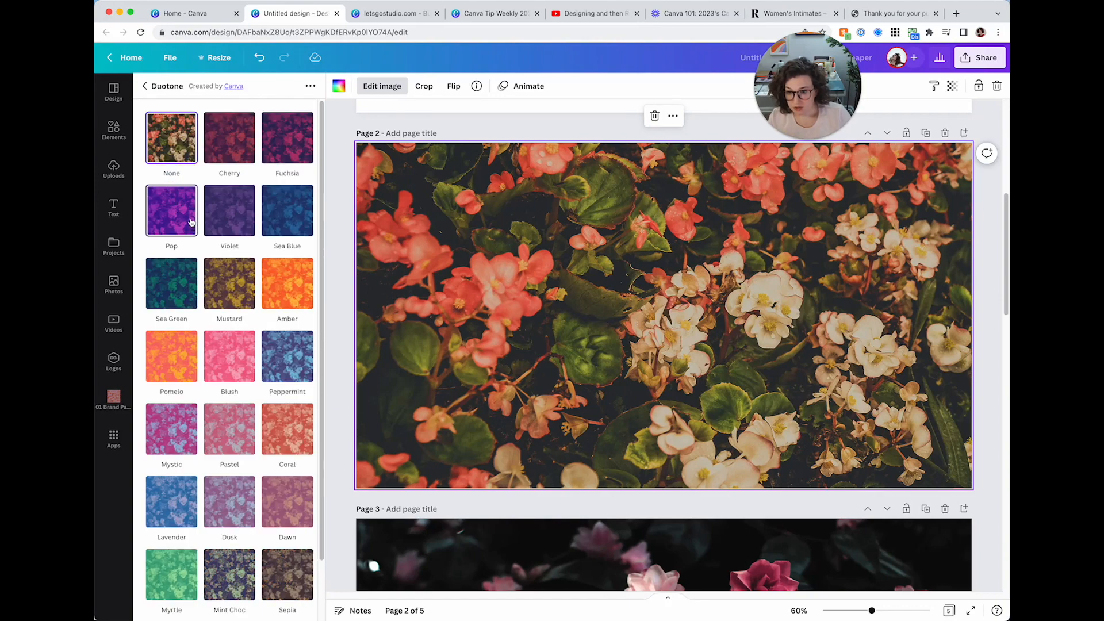
left_click(228, 145)
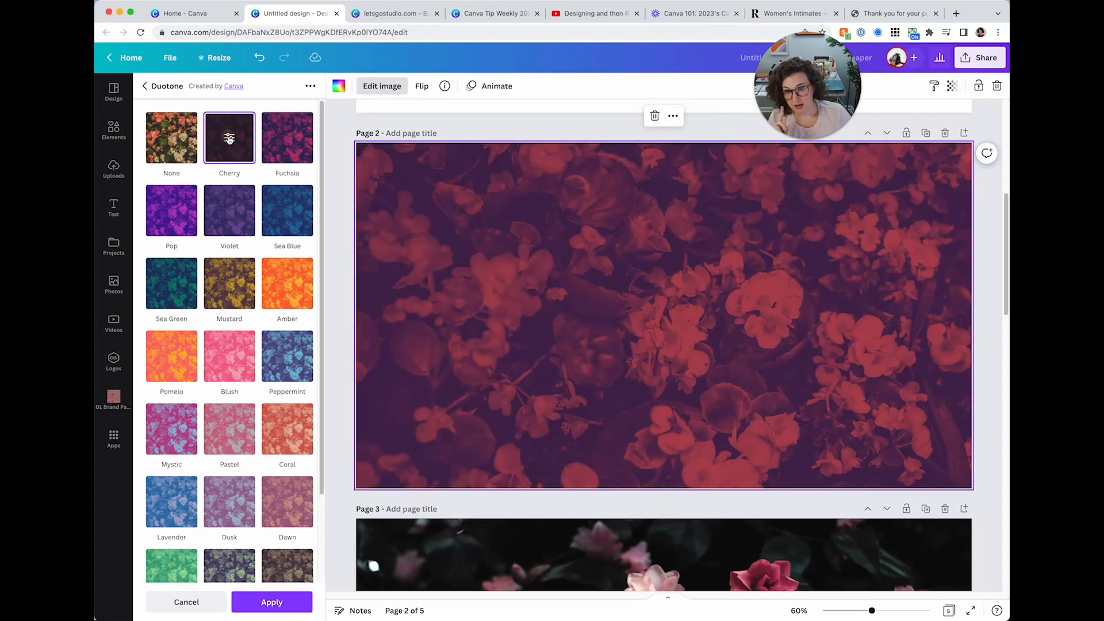
Step: Set the Duotone highlights to the pink and the shadows to the red-orange of the 2023 Let's Go Studio palette
left_click(229, 139)
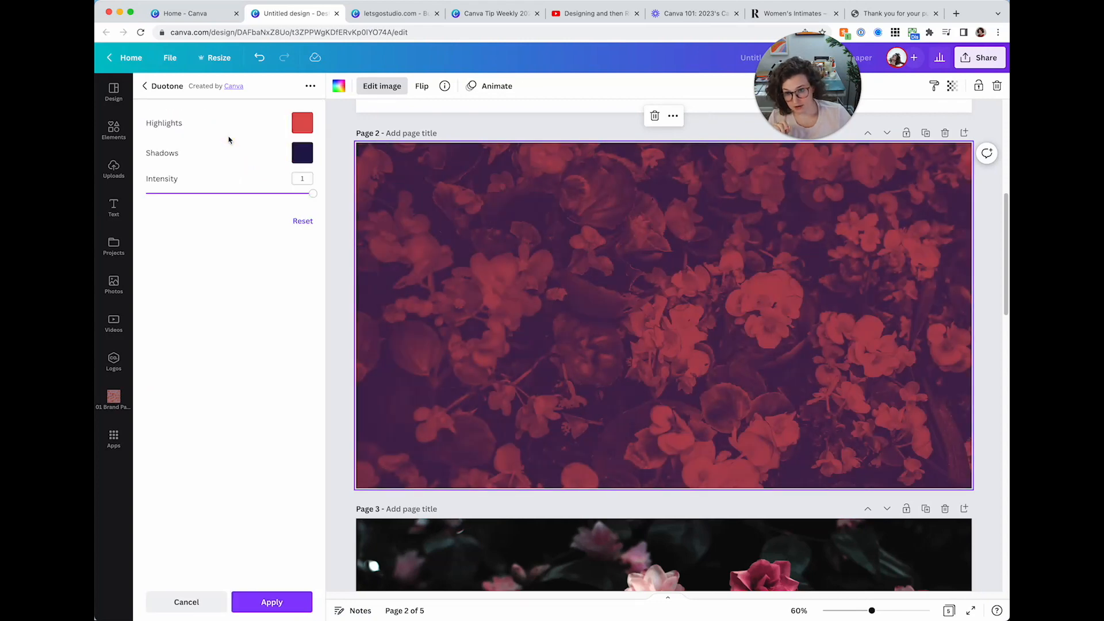
left_click(307, 133)
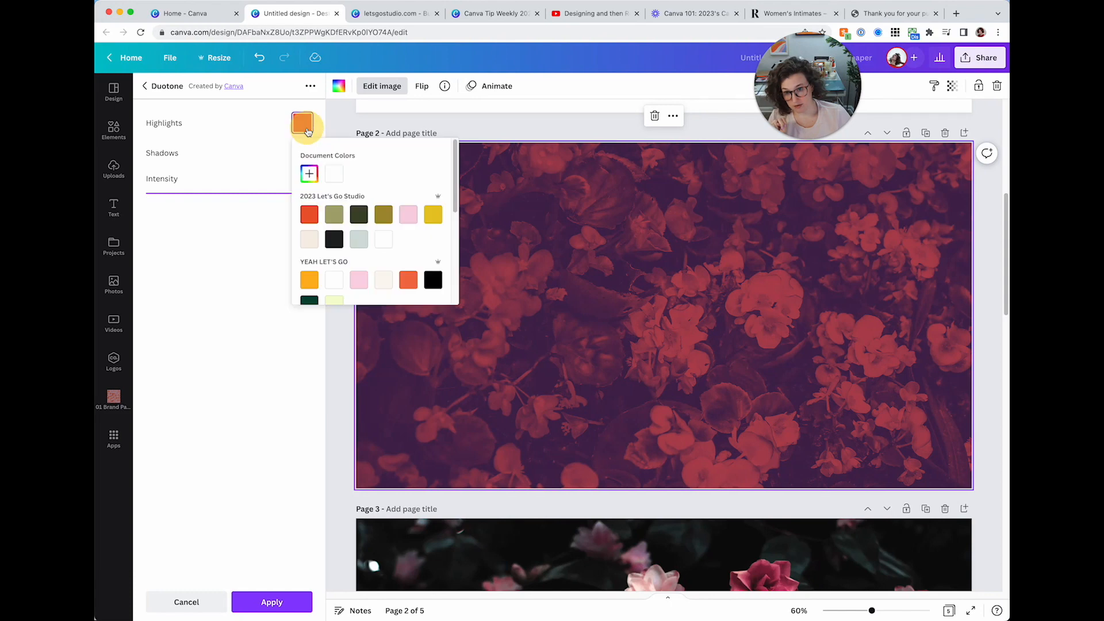
left_click(408, 214)
left_click(238, 102)
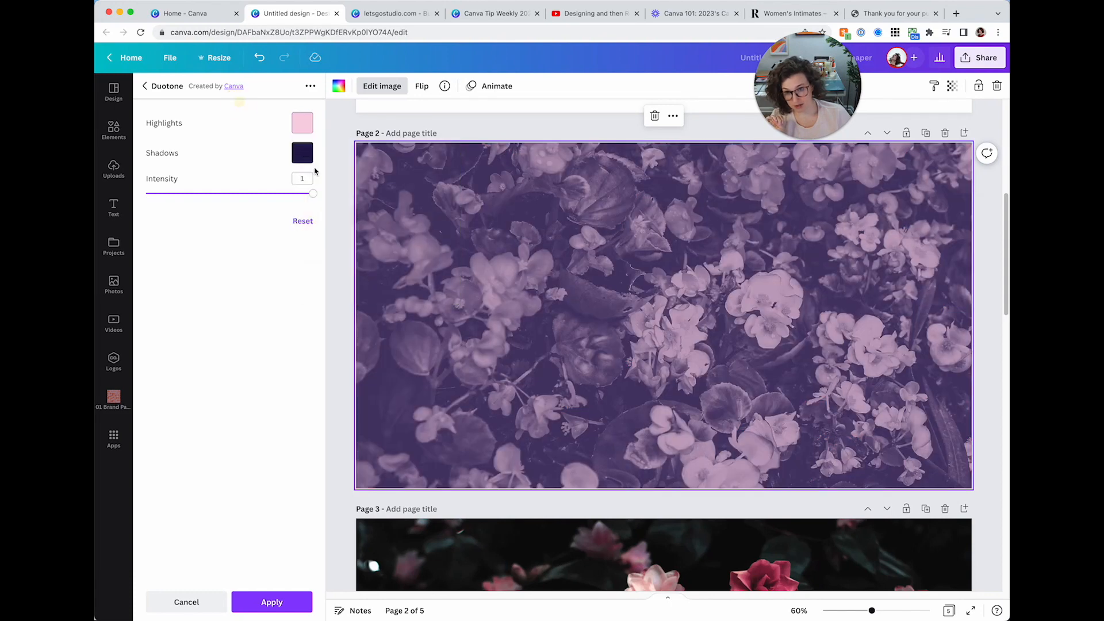
left_click(303, 153)
left_click(311, 246)
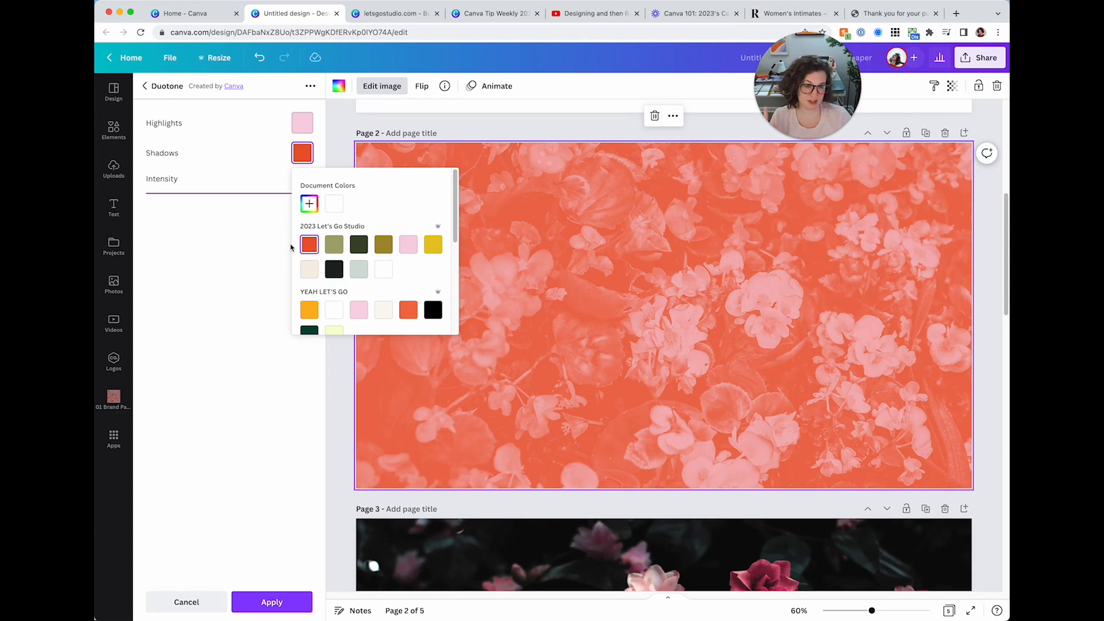
Step: Brighten the Duotone colours with custom highlights of about #FFD1E8 and shadows of #FF4A18, and apply the effect
left_click(307, 133)
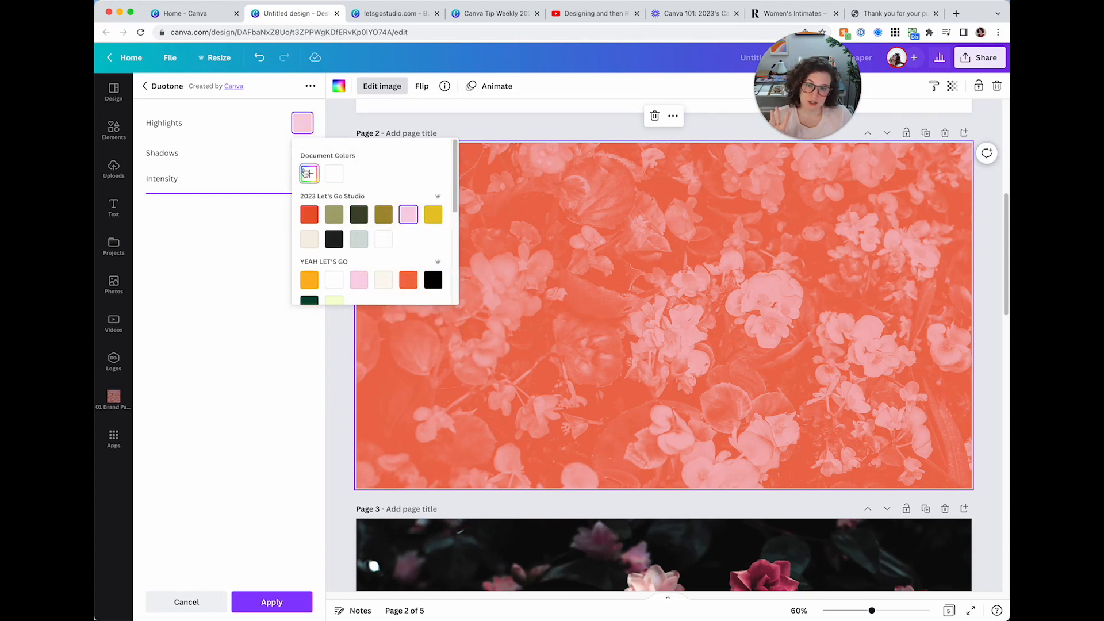
left_click(309, 173)
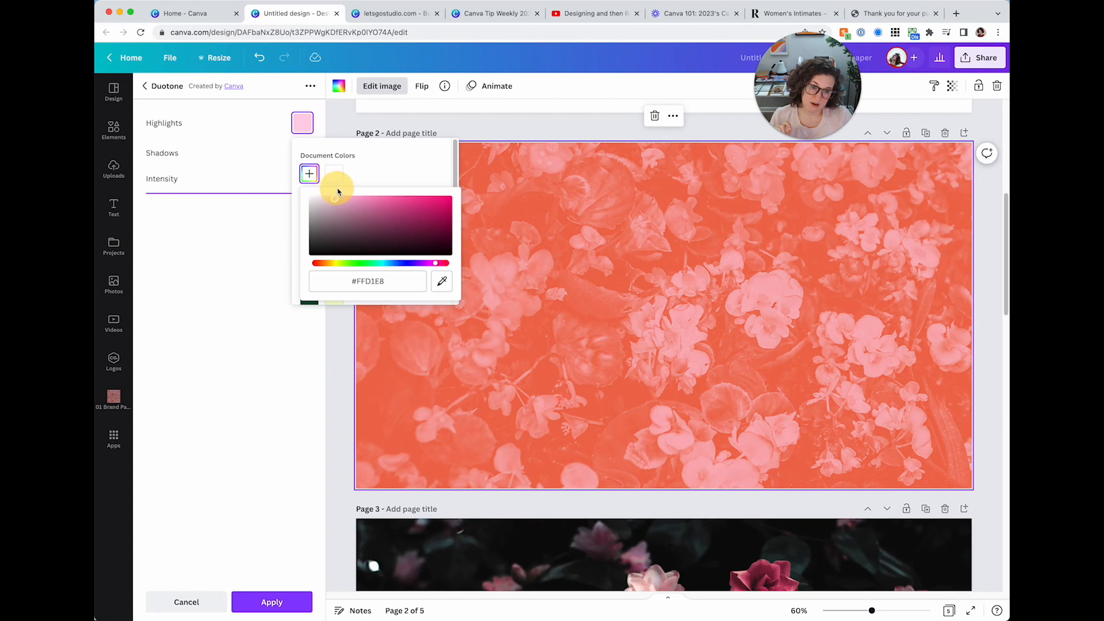
left_click(255, 113)
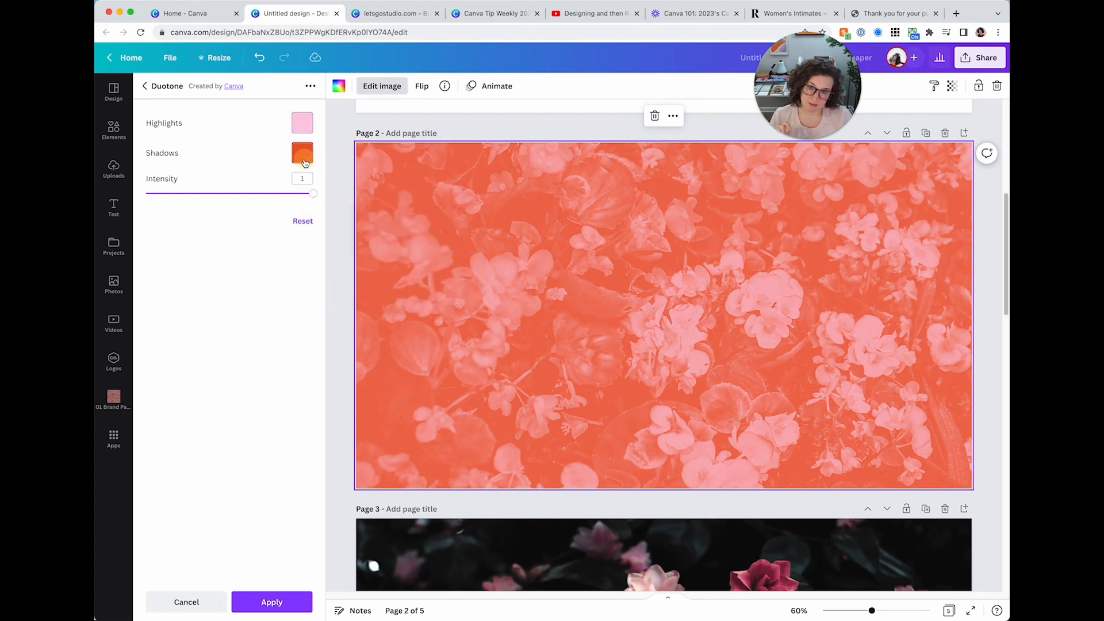
left_click(303, 154)
left_click(308, 202)
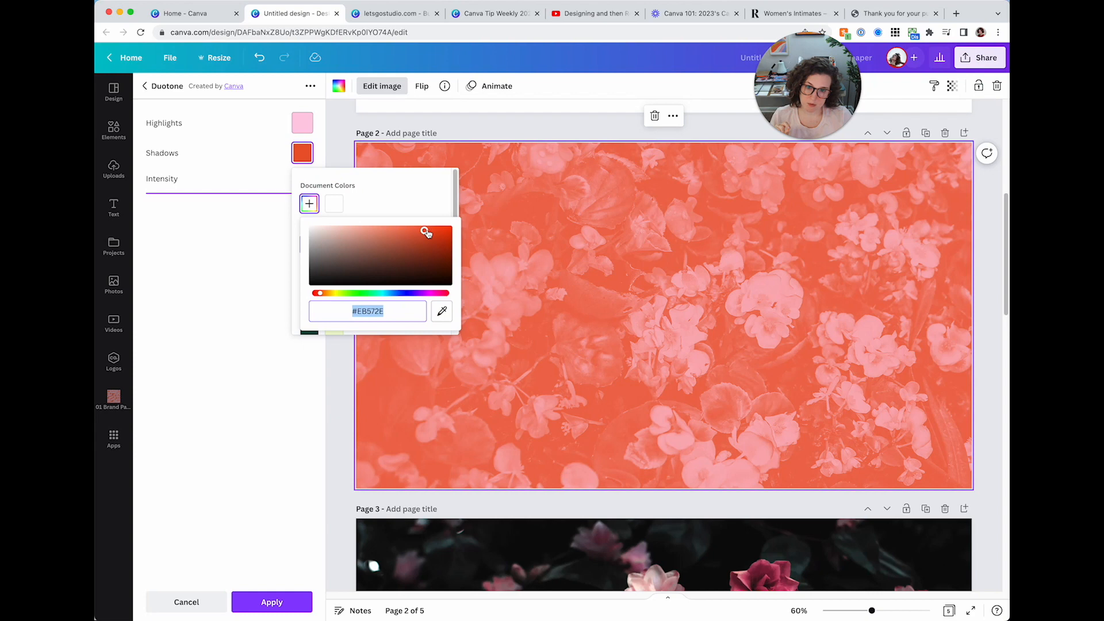
left_click_drag(427, 221, 441, 220)
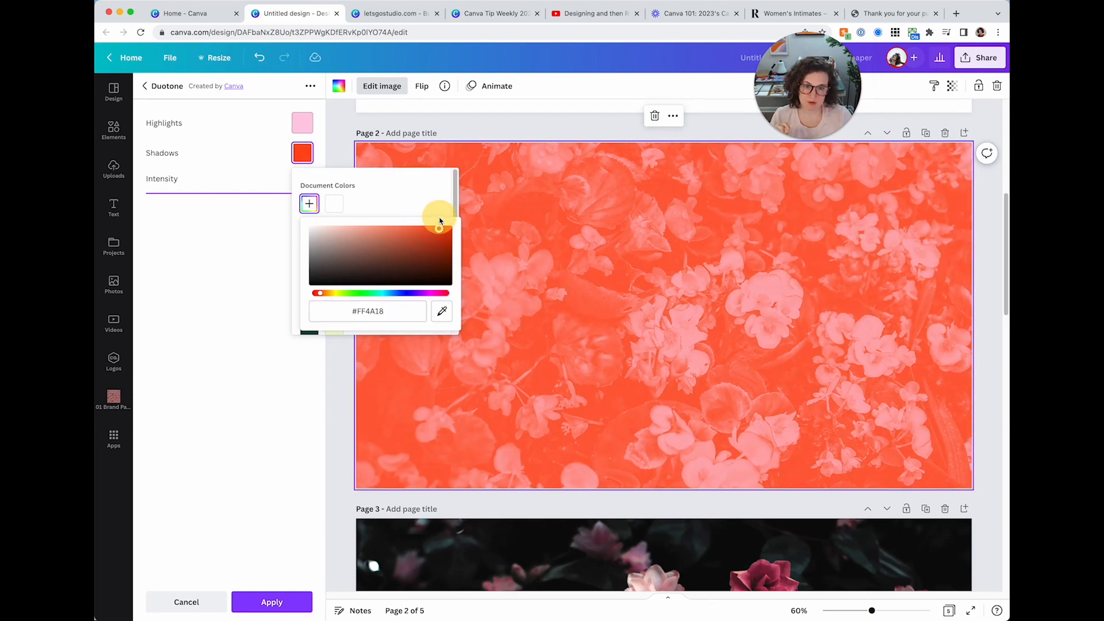
left_click(289, 504)
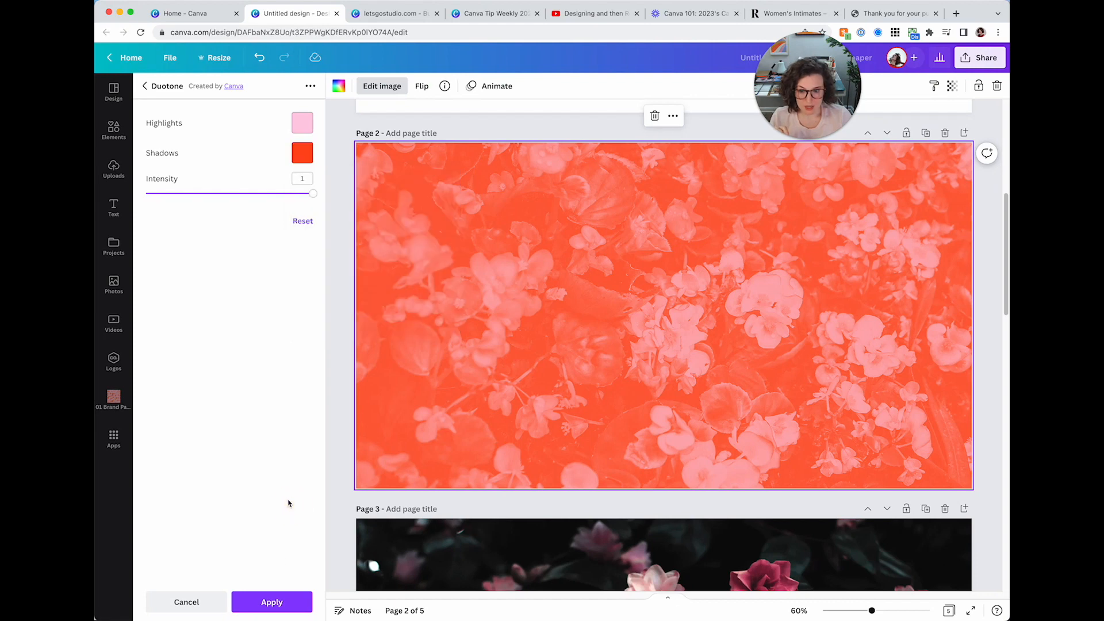
left_click(281, 608)
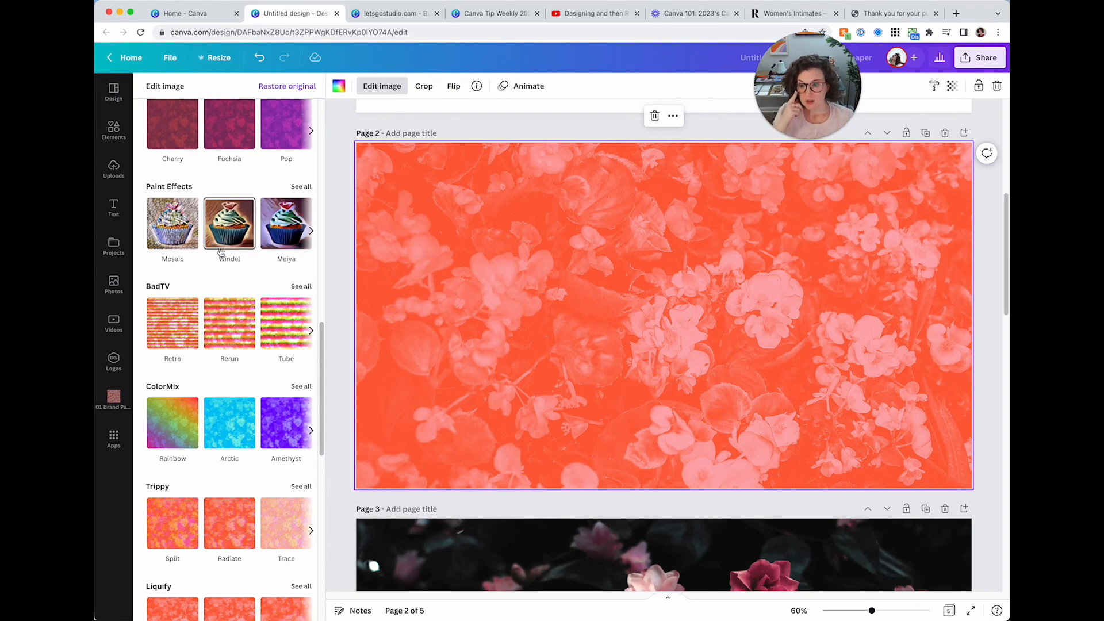
Step: Preview the Trippy effects Mood Stone, Fluorite, Split and Trace on the page 2 background, and discard them
scroll(221, 252, "down", 5)
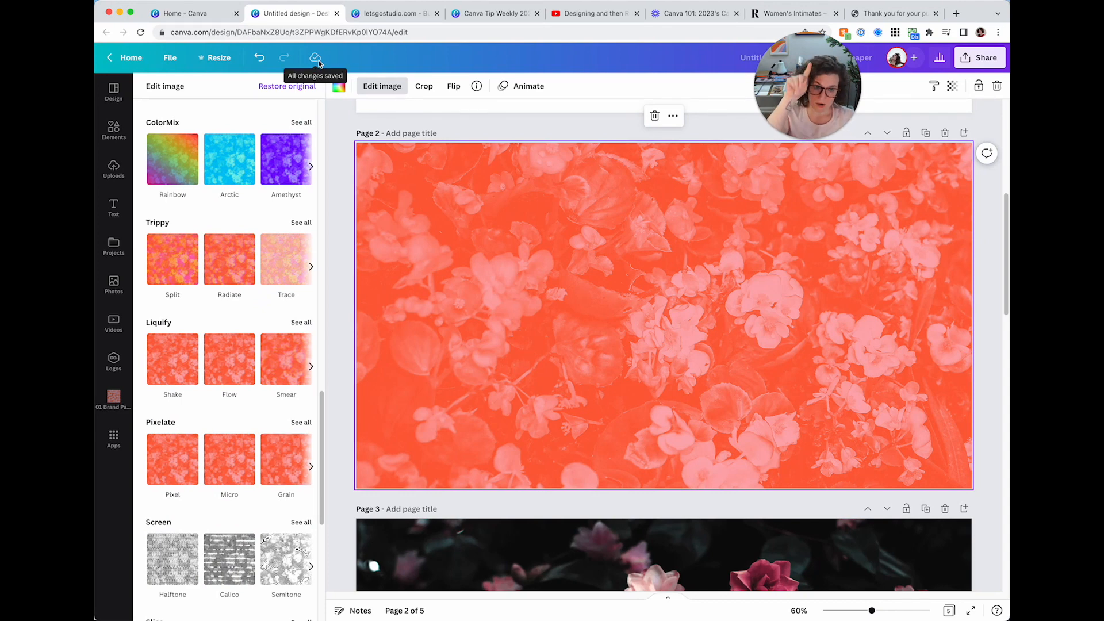
scroll(266, 297, "down", 1)
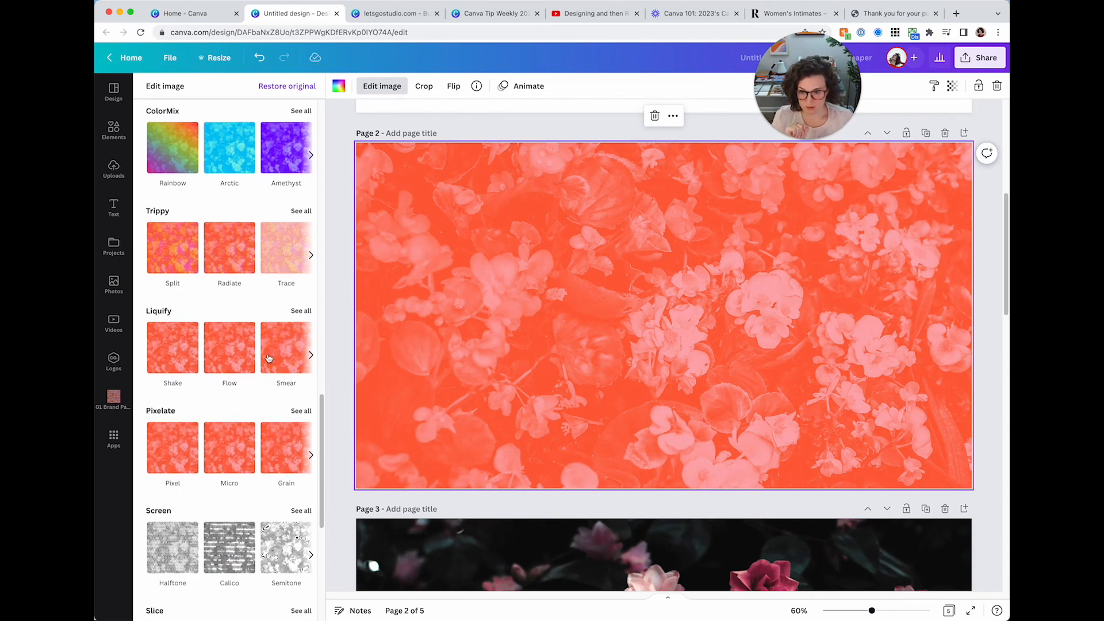
left_click(299, 211)
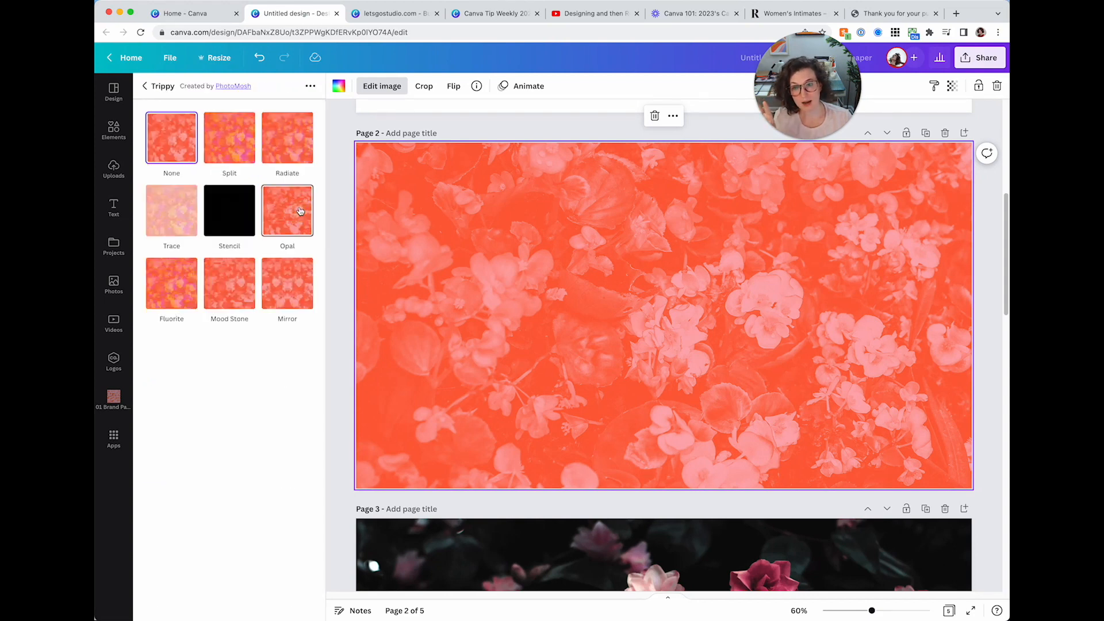
left_click(224, 296)
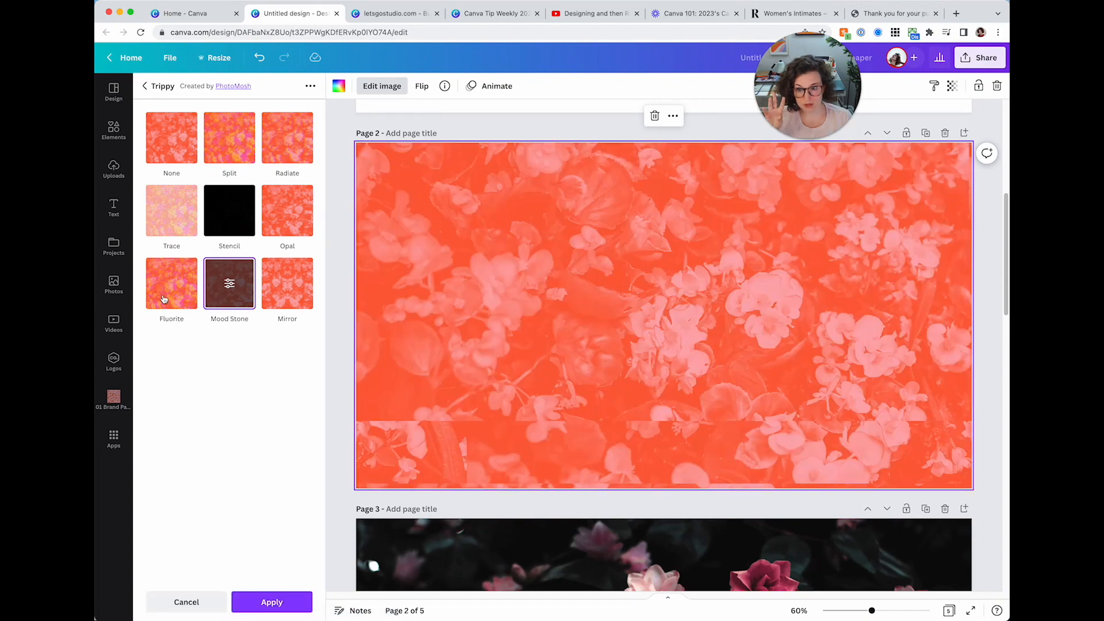
left_click(164, 299)
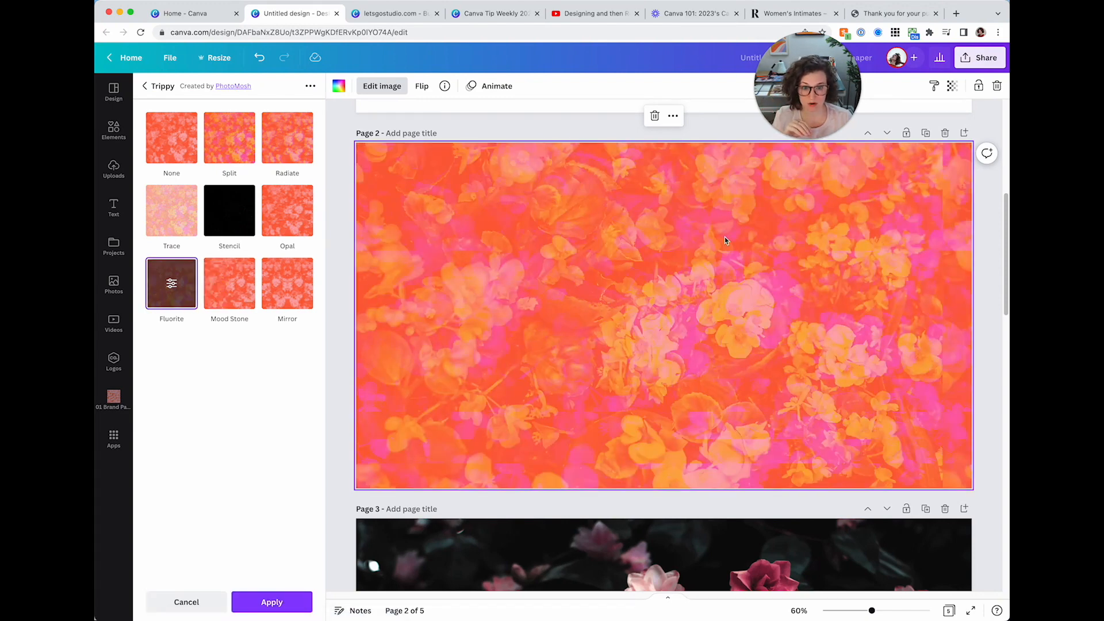
left_click(238, 151)
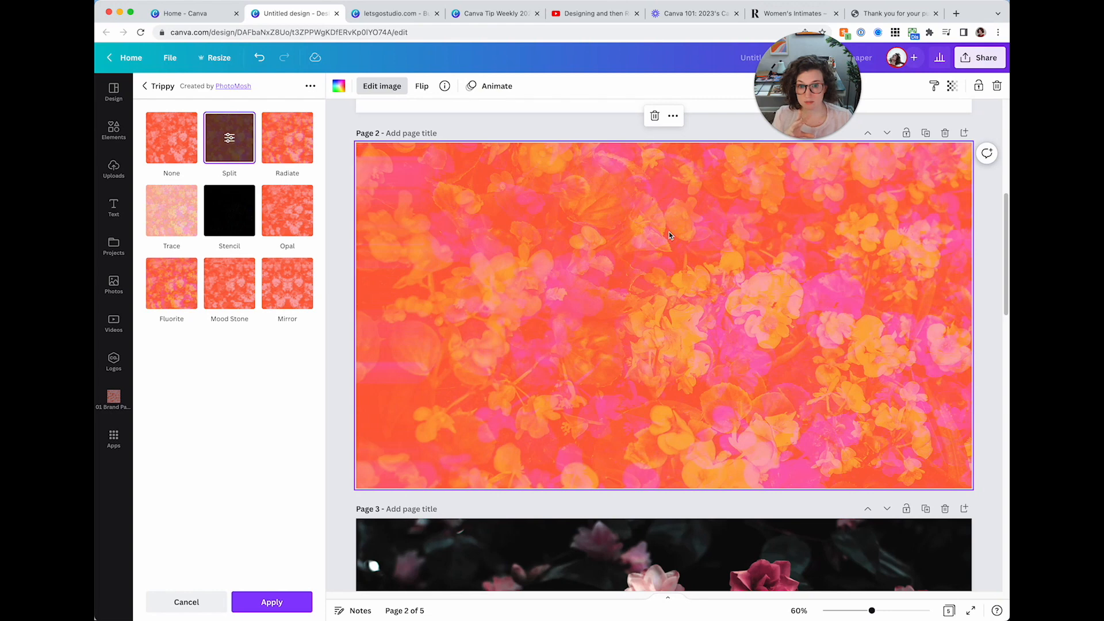
left_click(175, 222)
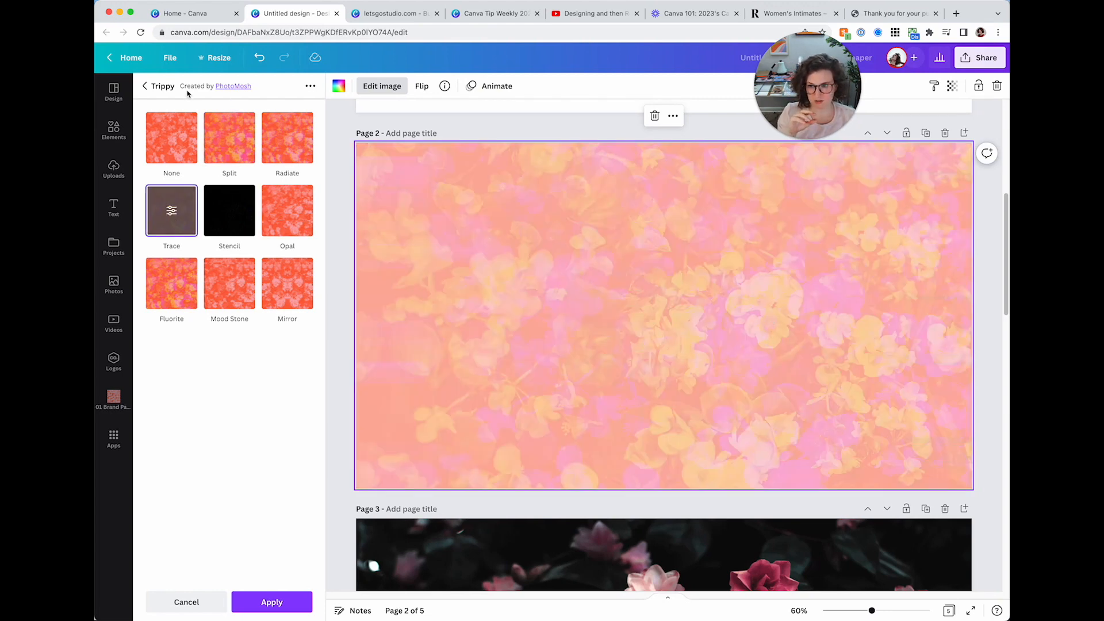
left_click(198, 601)
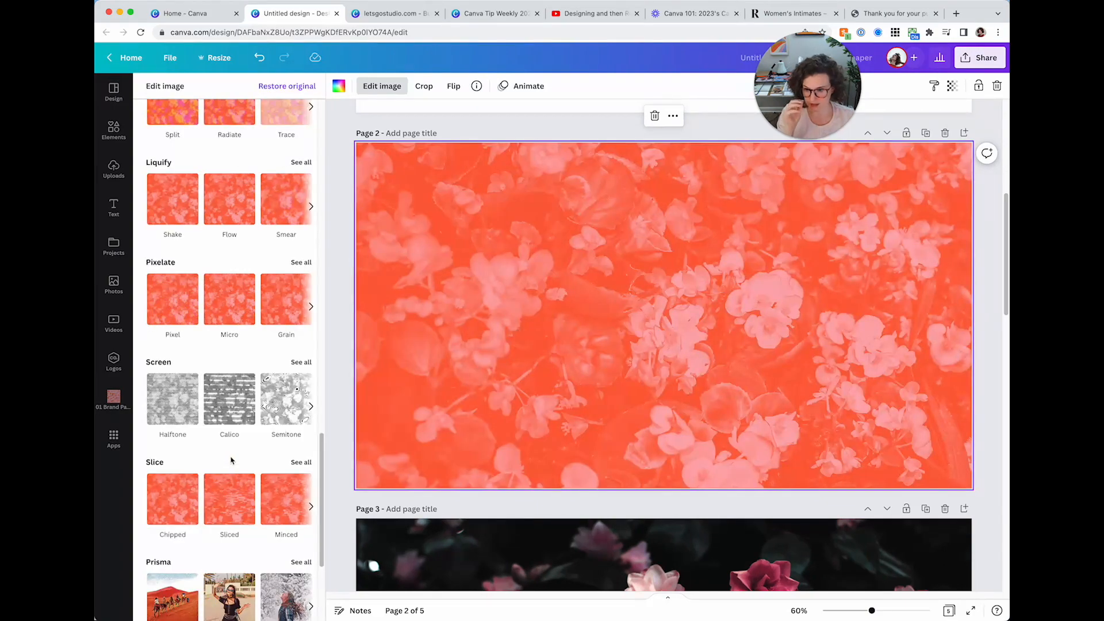
Step: Compare several Liquify effects on the page 2 background, including Shake, Wobble and Whirl, and apply Melt
left_click(302, 163)
left_click(239, 155)
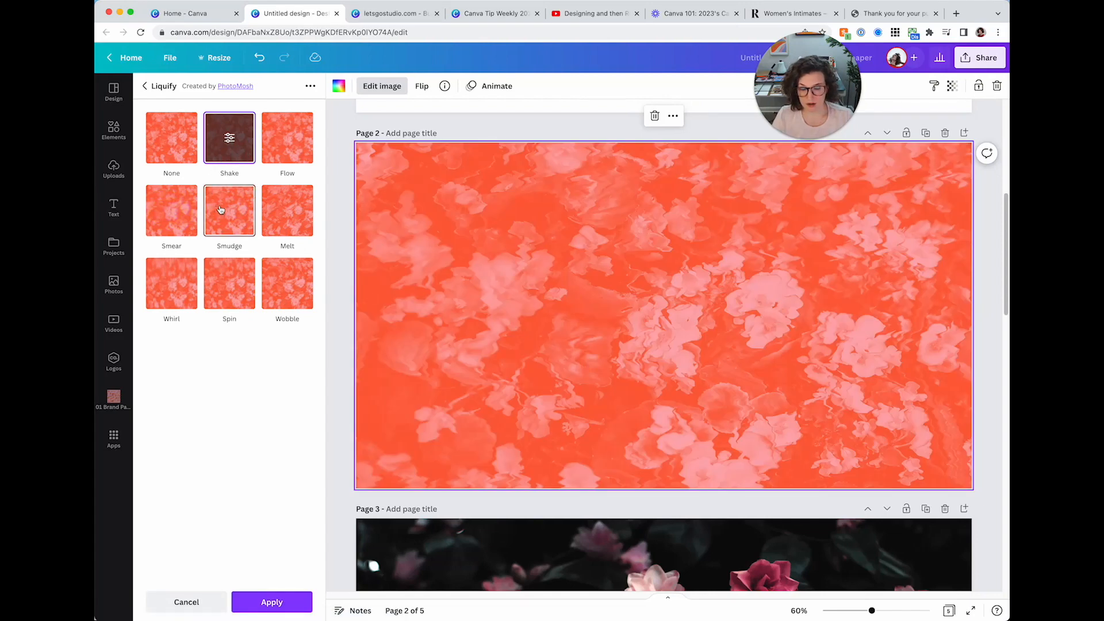
left_click(220, 209)
left_click(234, 275)
left_click(284, 290)
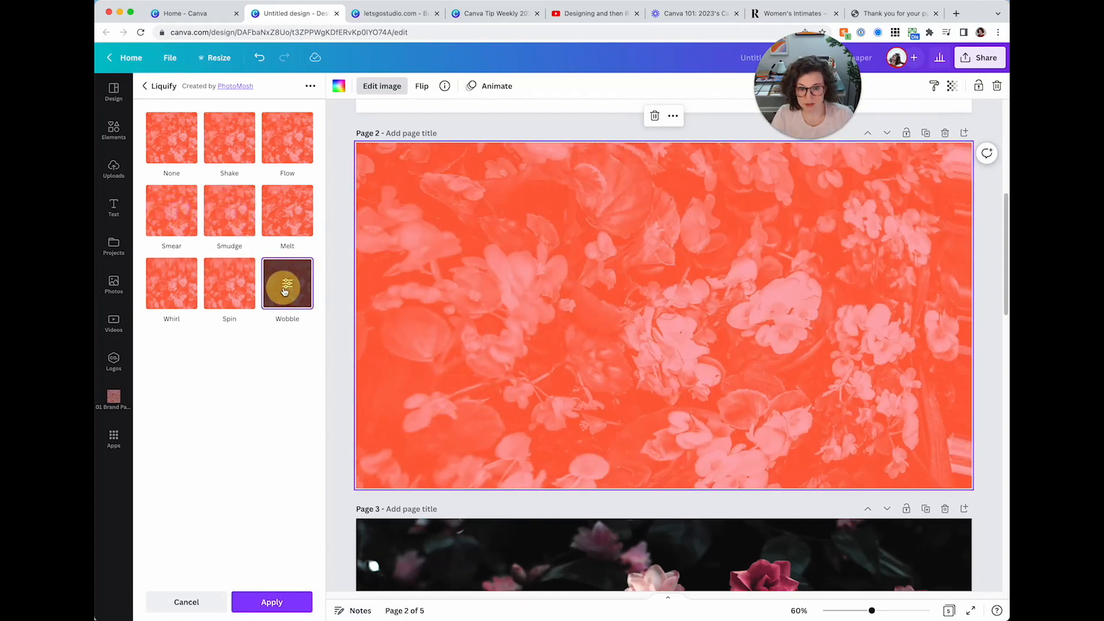
left_click(171, 293)
left_click(170, 225)
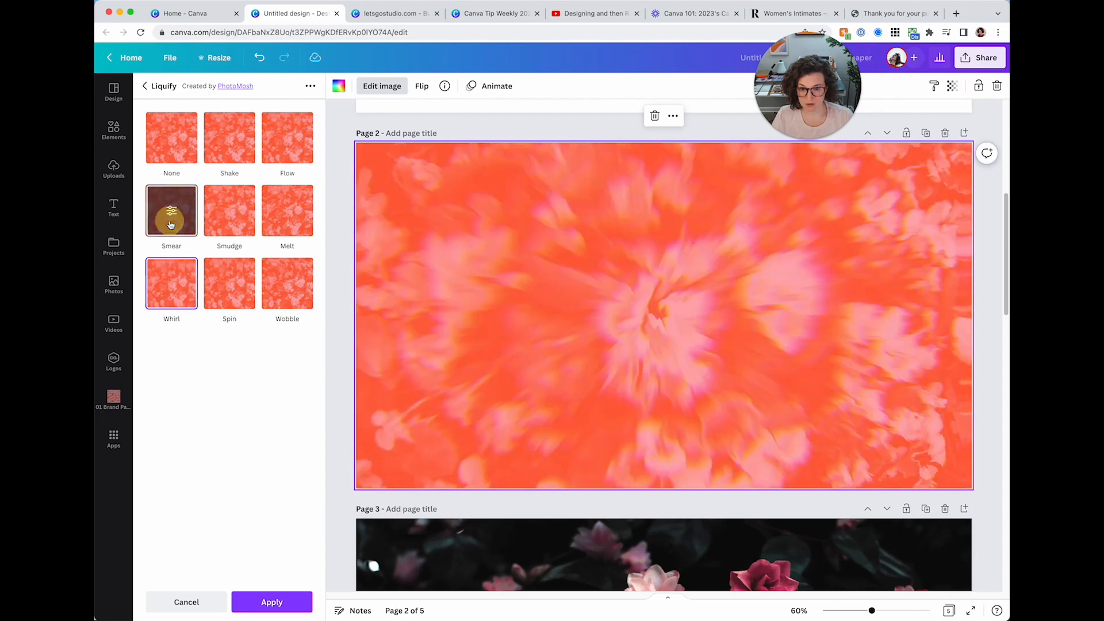
left_click(285, 223)
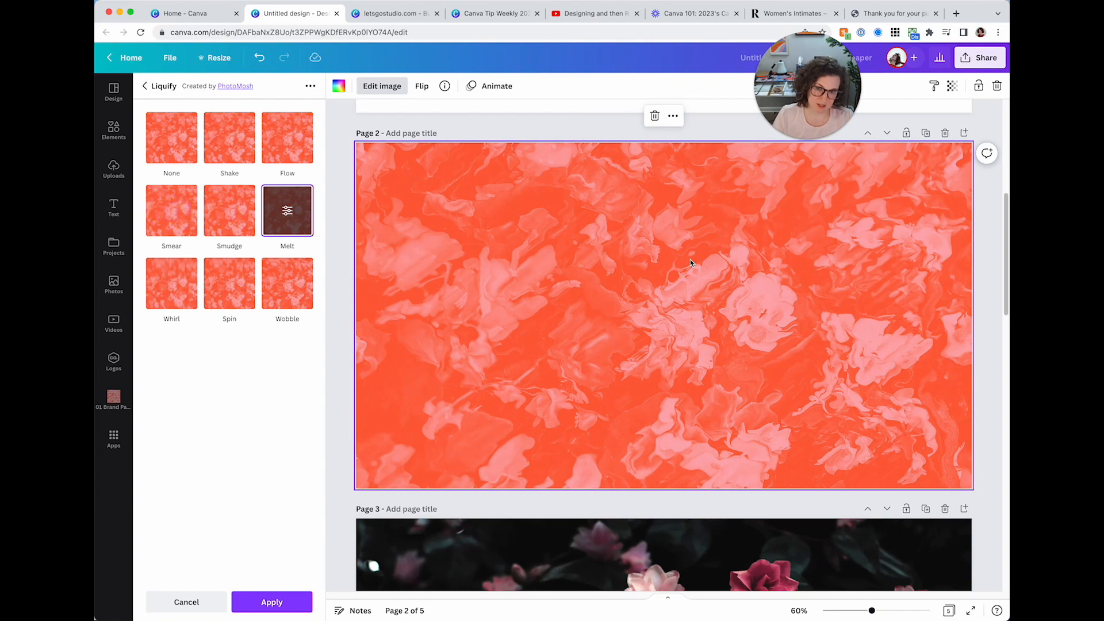
left_click(285, 596)
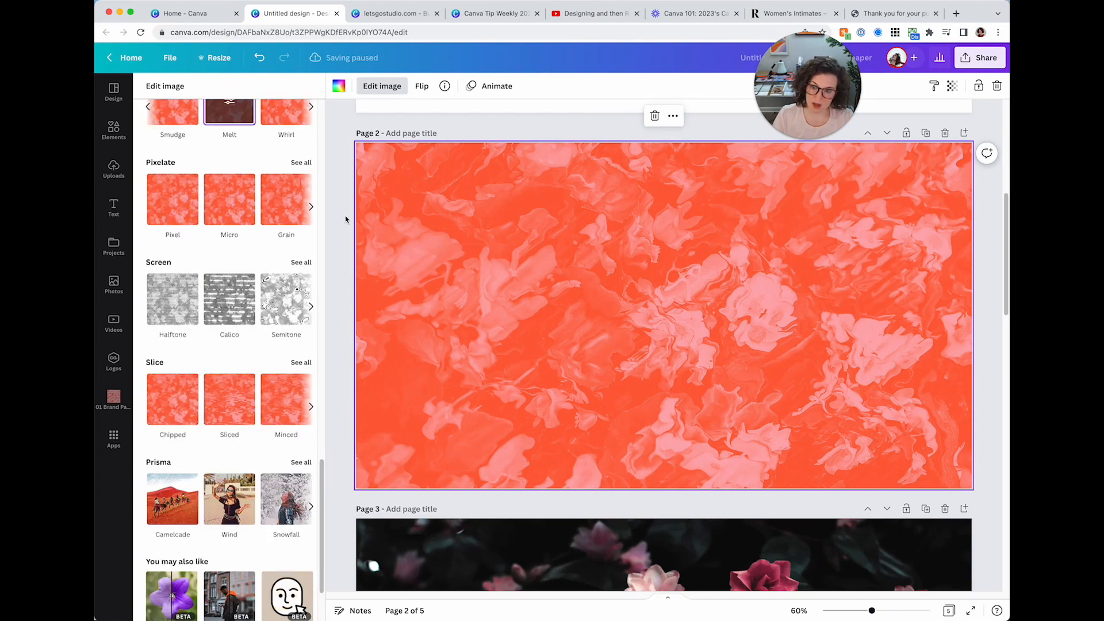
Step: Close the effects for the page 2 background and review the designs on pages 1 to 3
left_click(338, 190)
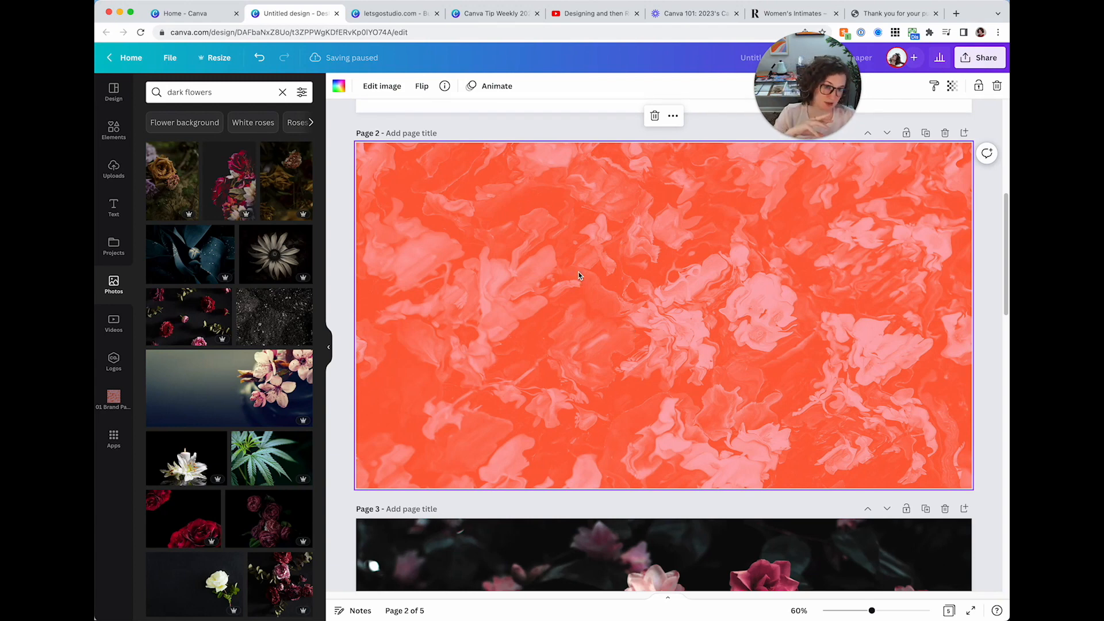
scroll(579, 276, "down", 5)
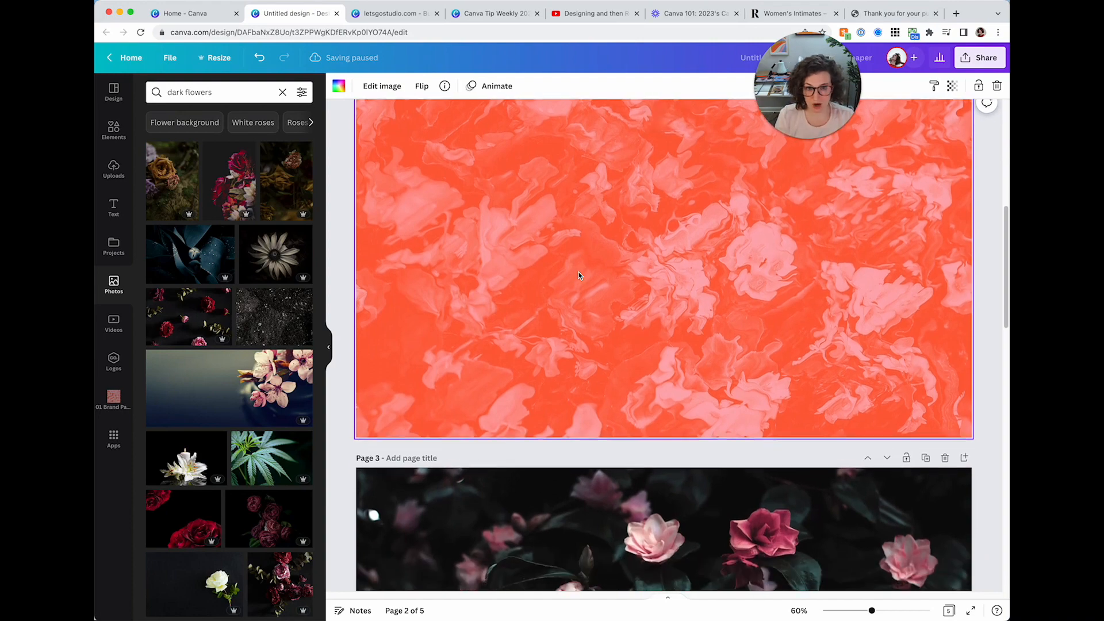
scroll(579, 277, "down", 10)
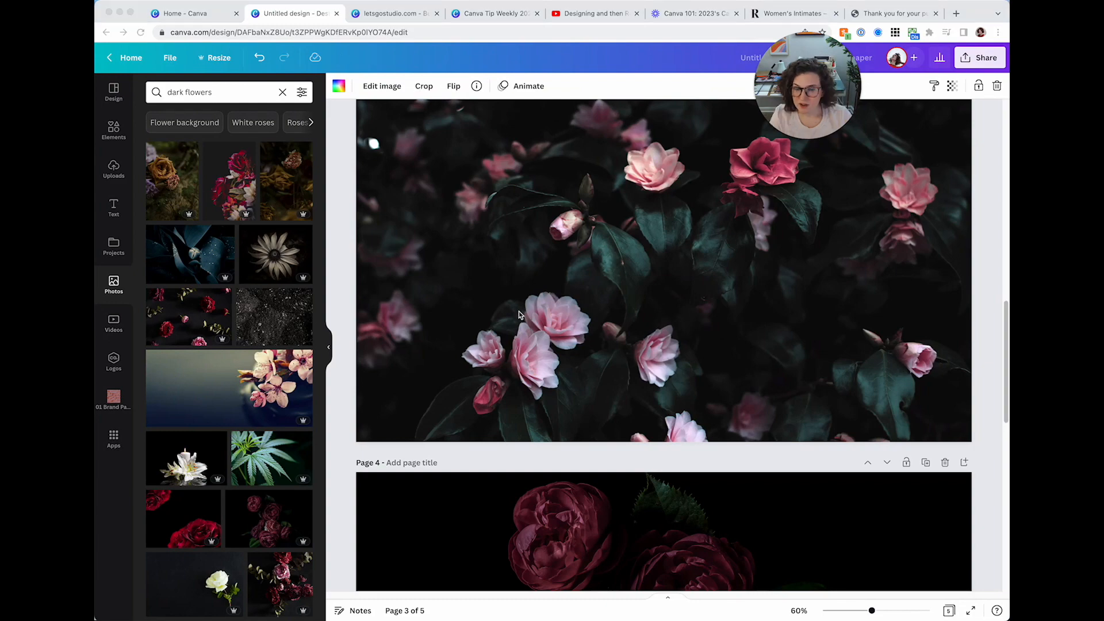
scroll(519, 312, "up", 15)
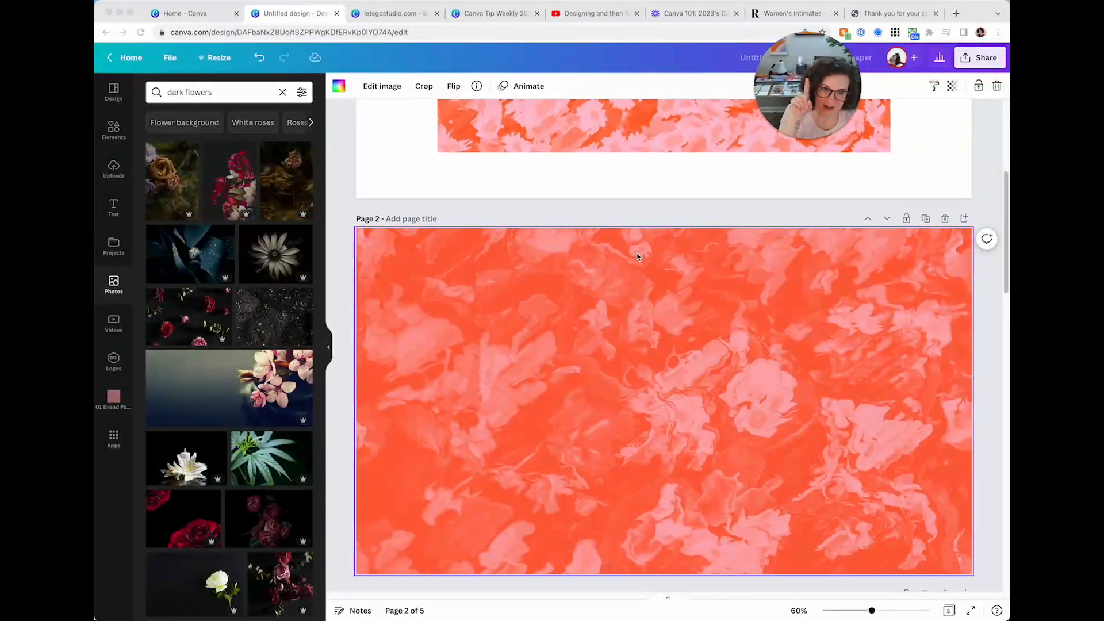
scroll(667, 276, "up", 3)
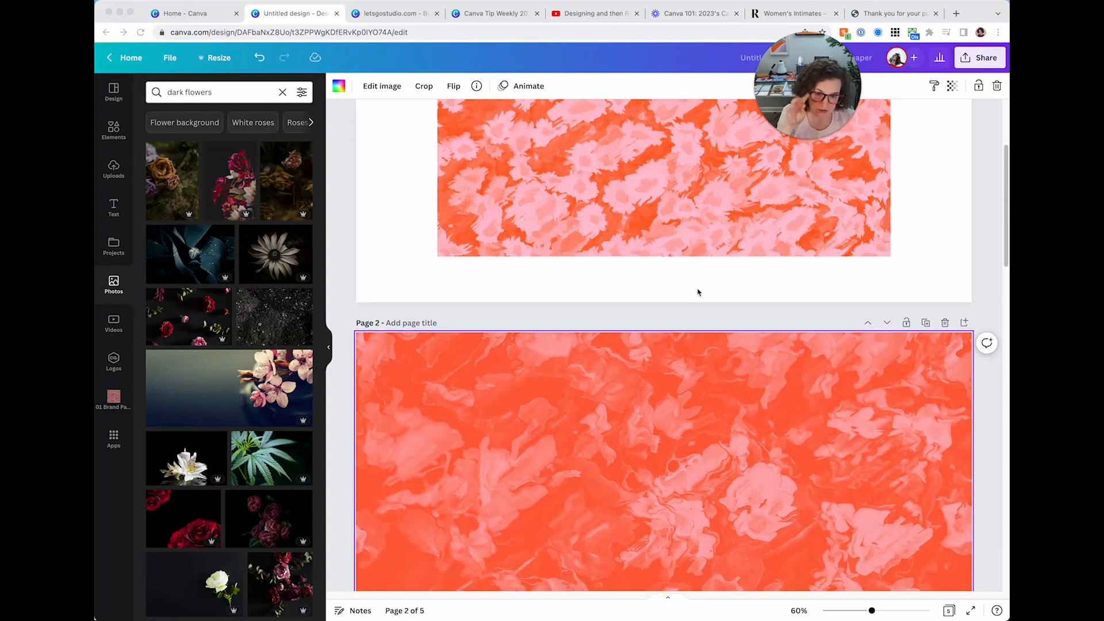
scroll(698, 293, "down", 14)
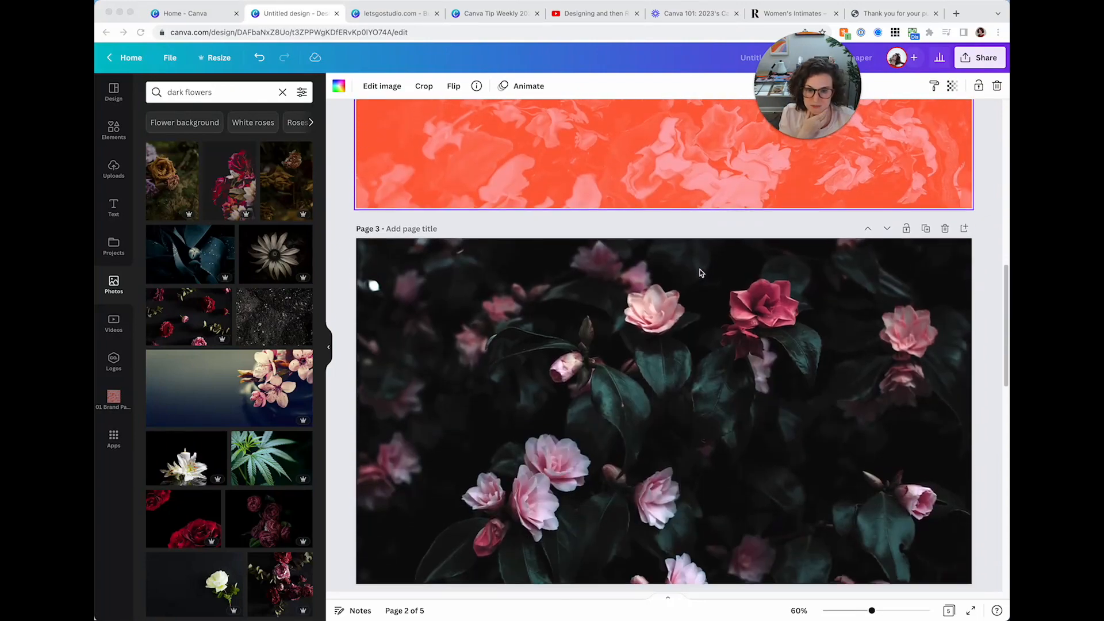
scroll(419, 319, "down", 1)
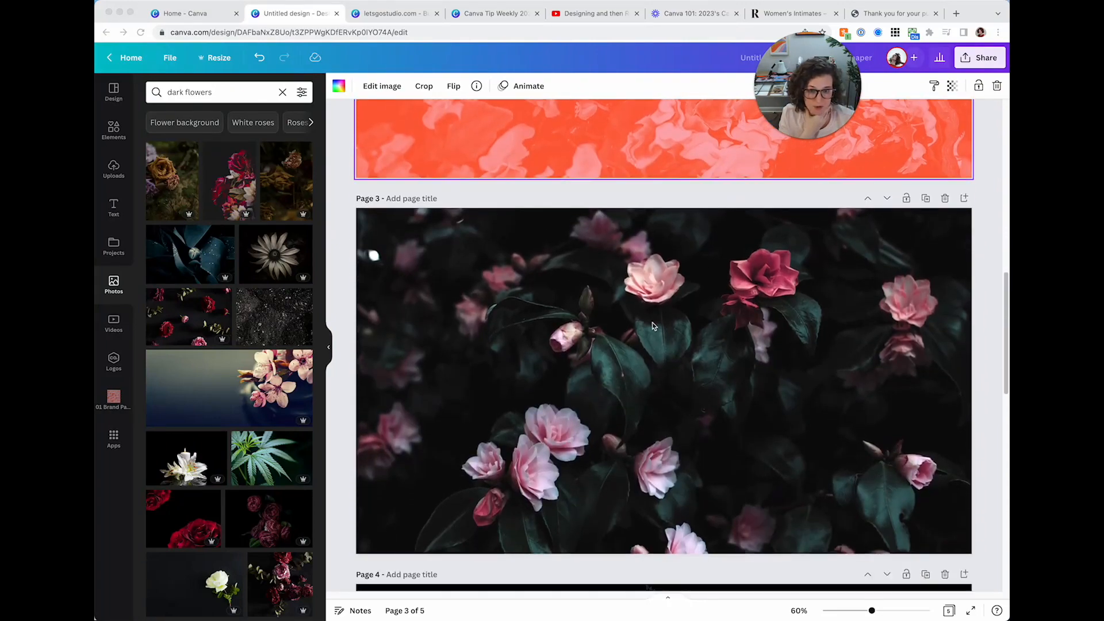
Step: Select the flower photo on page 3 and open the full set of Photogenic filters for it
left_click(419, 319)
left_click(382, 85)
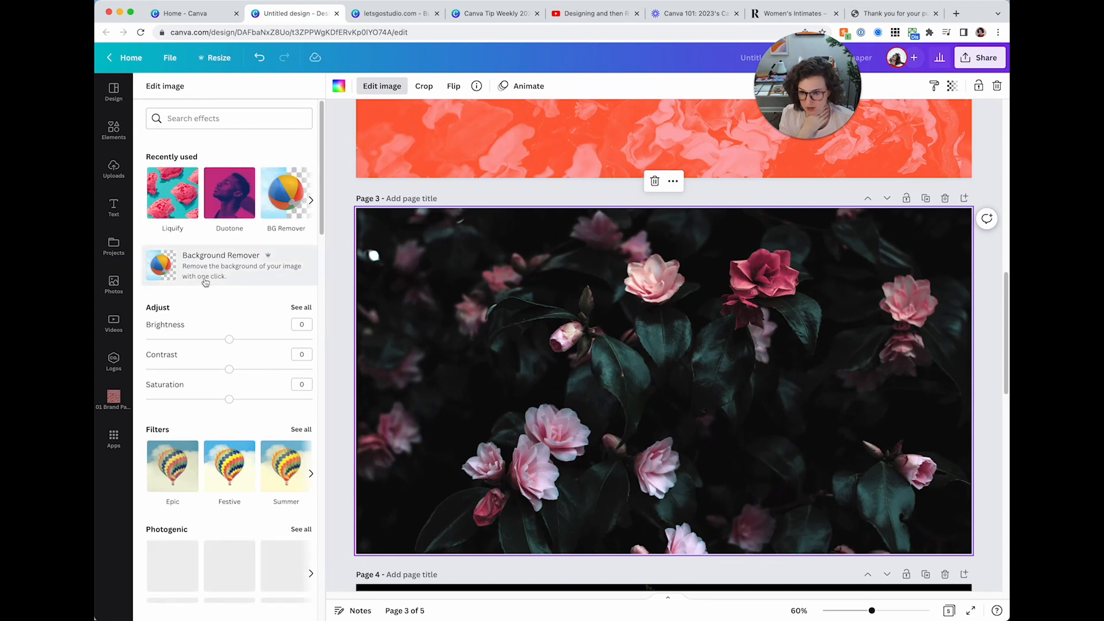
scroll(206, 281, "down", 1)
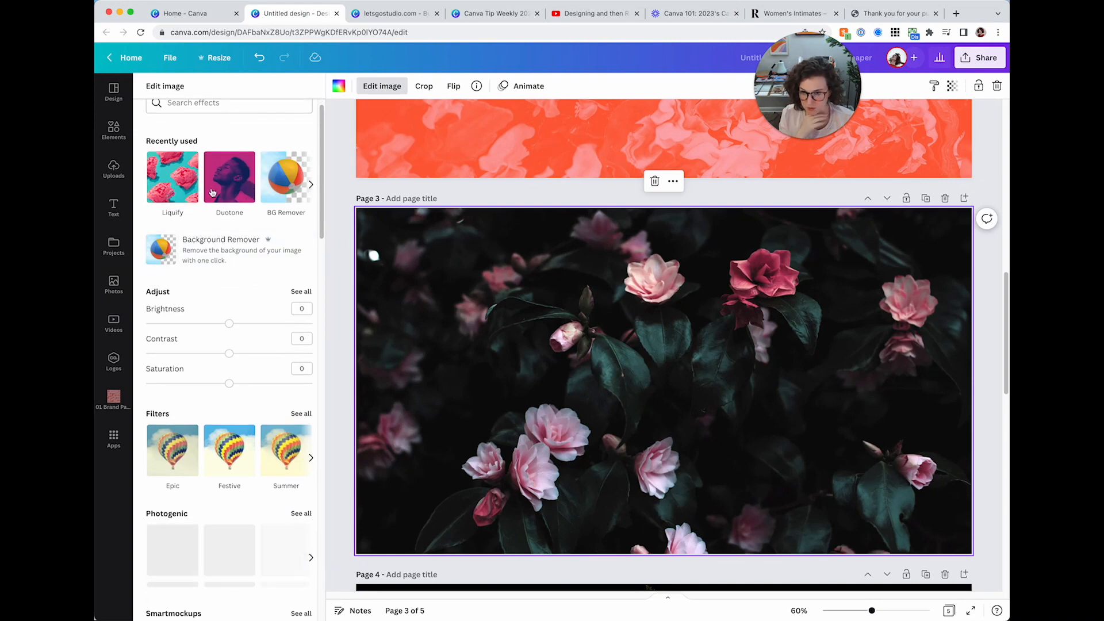
left_click(310, 185)
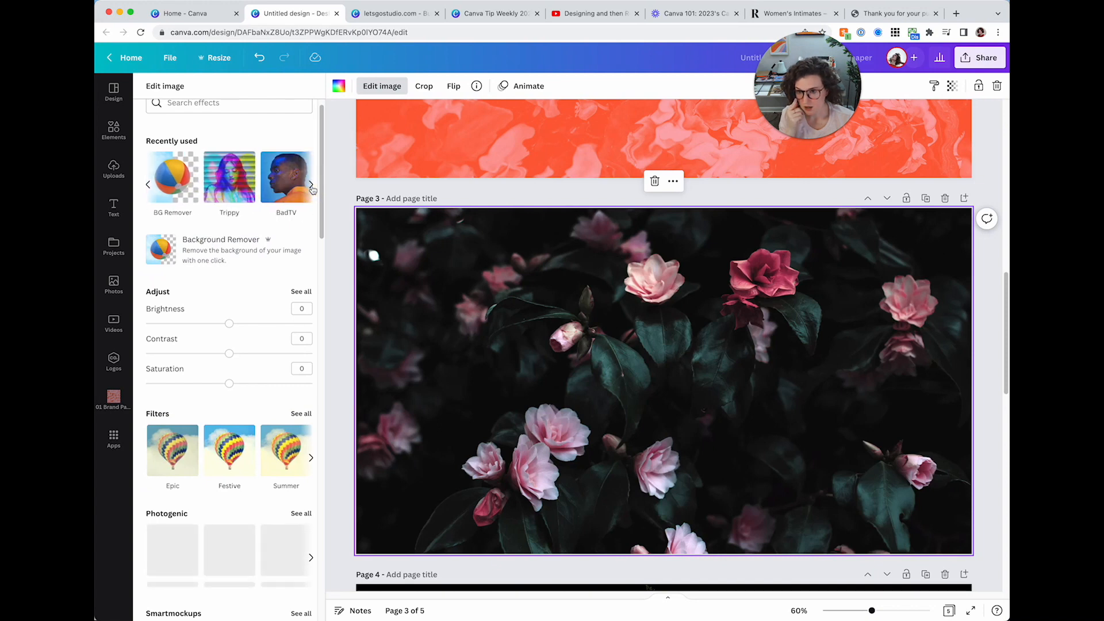
left_click(311, 185)
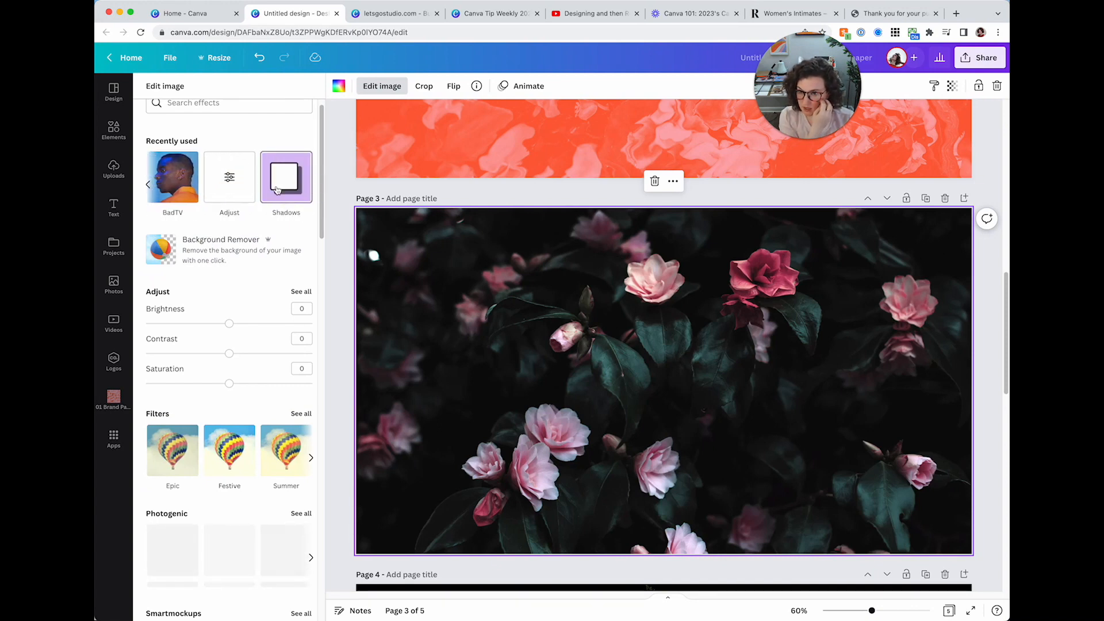
scroll(256, 294, "down", 10)
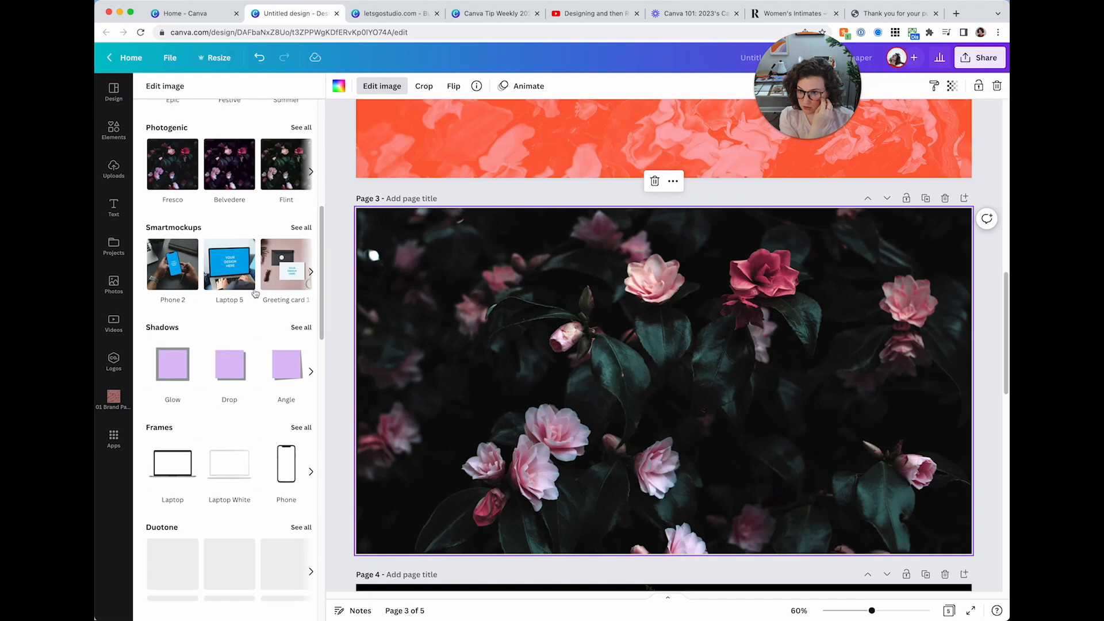
scroll(277, 156, "up", 1)
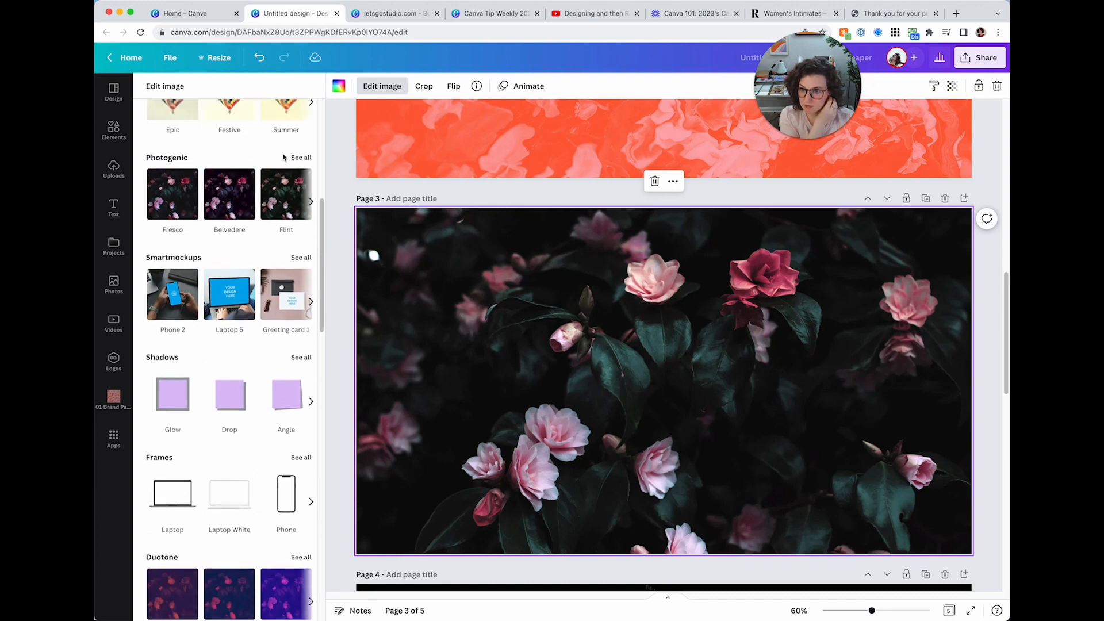
left_click(297, 159)
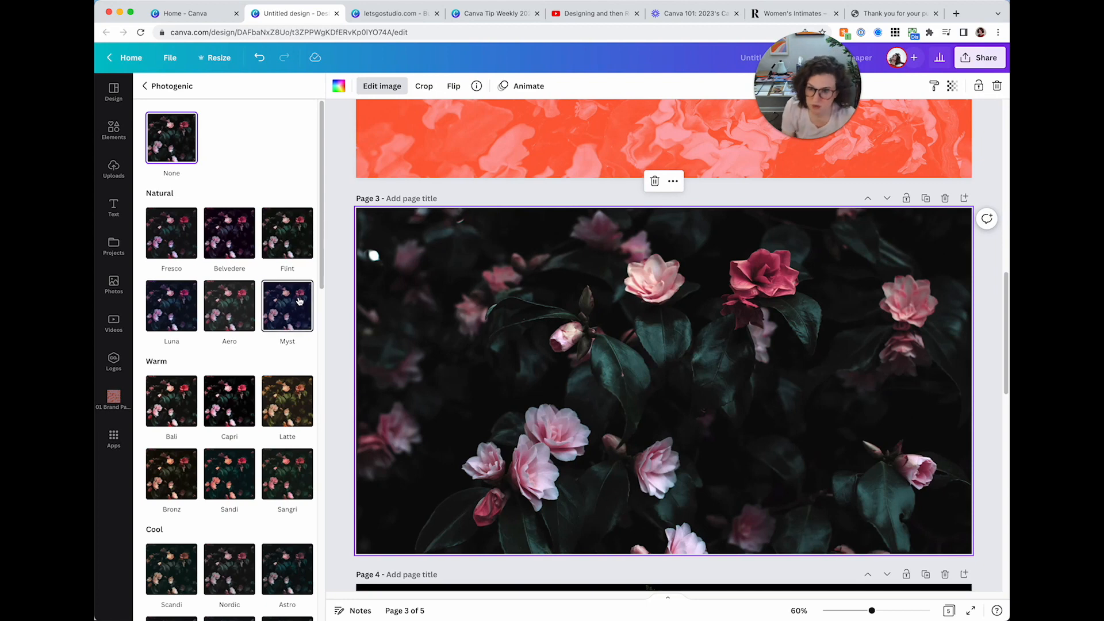
Step: Compare the Photogenic filters Flint, Bronz and Eldar on the page 3 flower photo and choose Whimsi
left_click(274, 237)
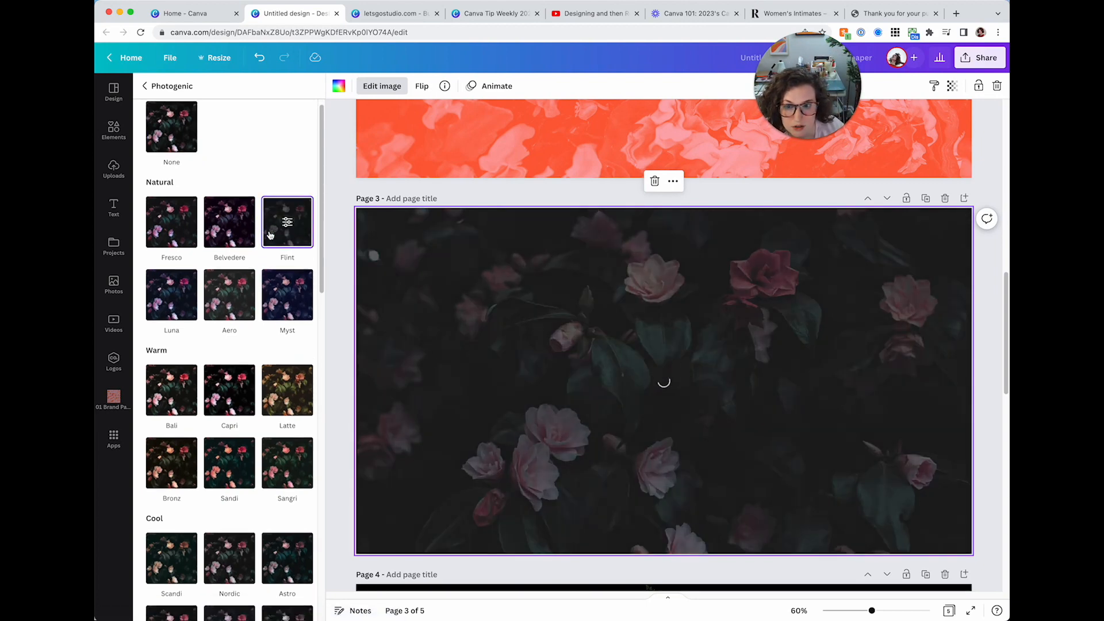
scroll(230, 374, "down", 1)
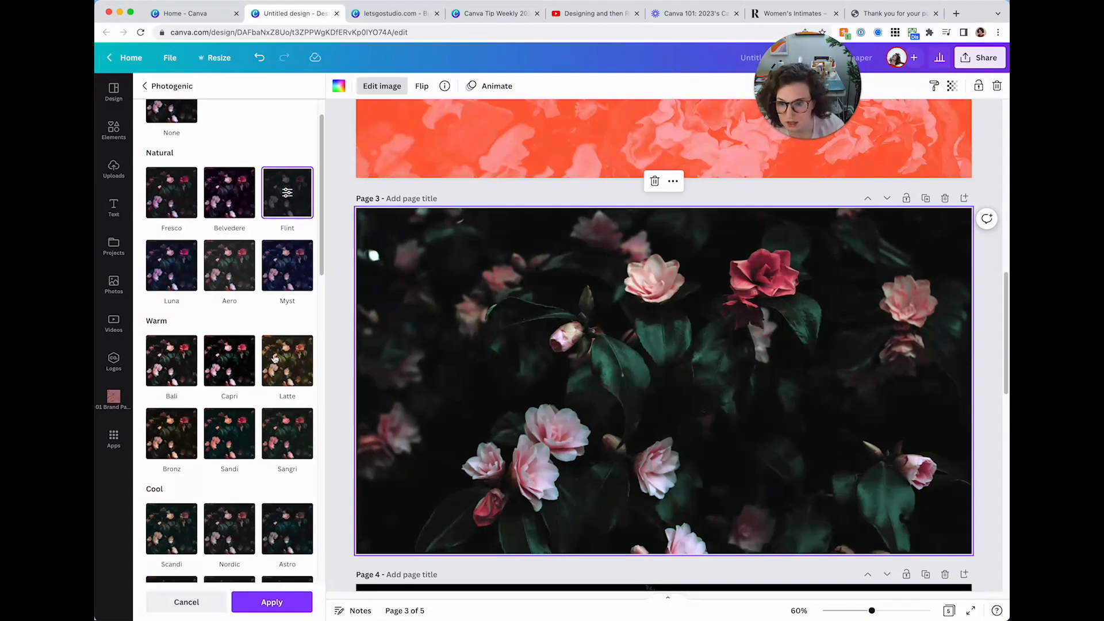
left_click(182, 444)
scroll(240, 469, "down", 10)
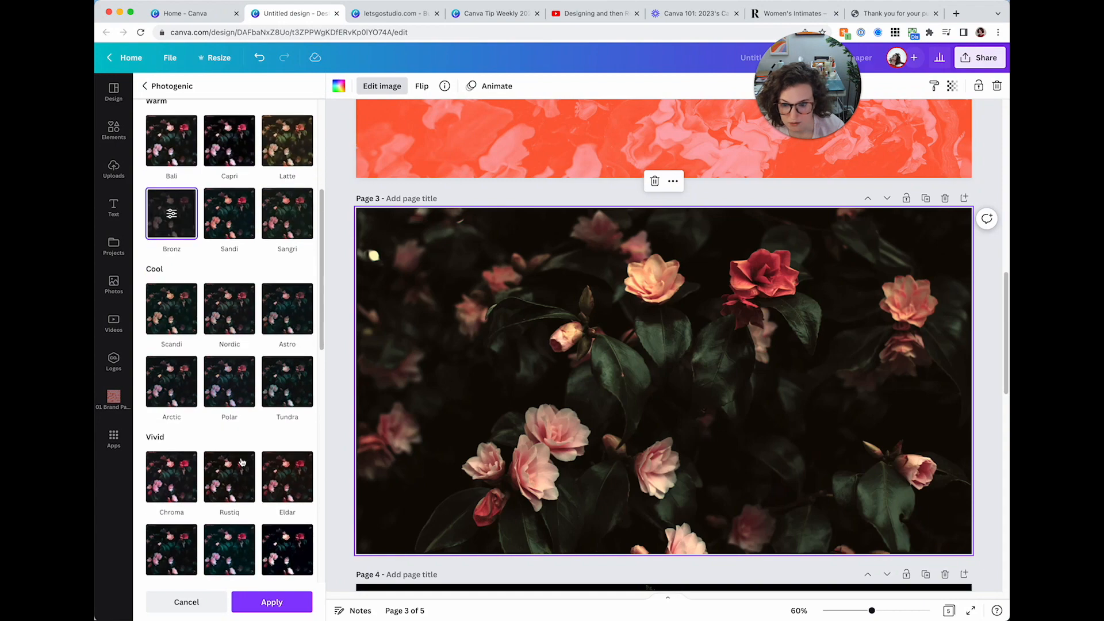
left_click(289, 465)
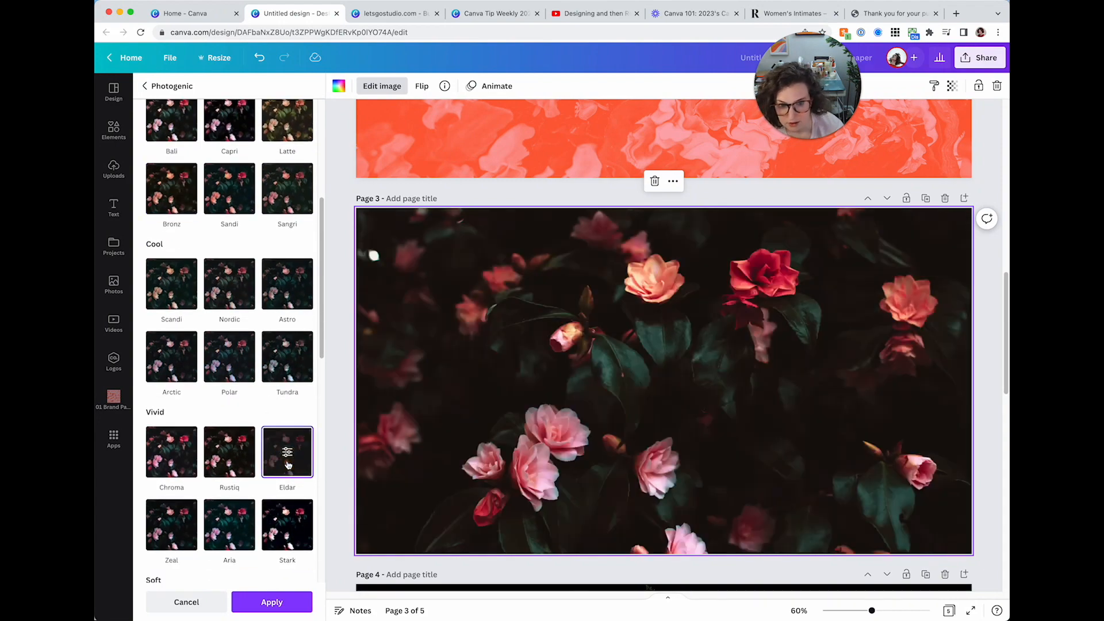
scroll(261, 446, "down", 7)
left_click(275, 455)
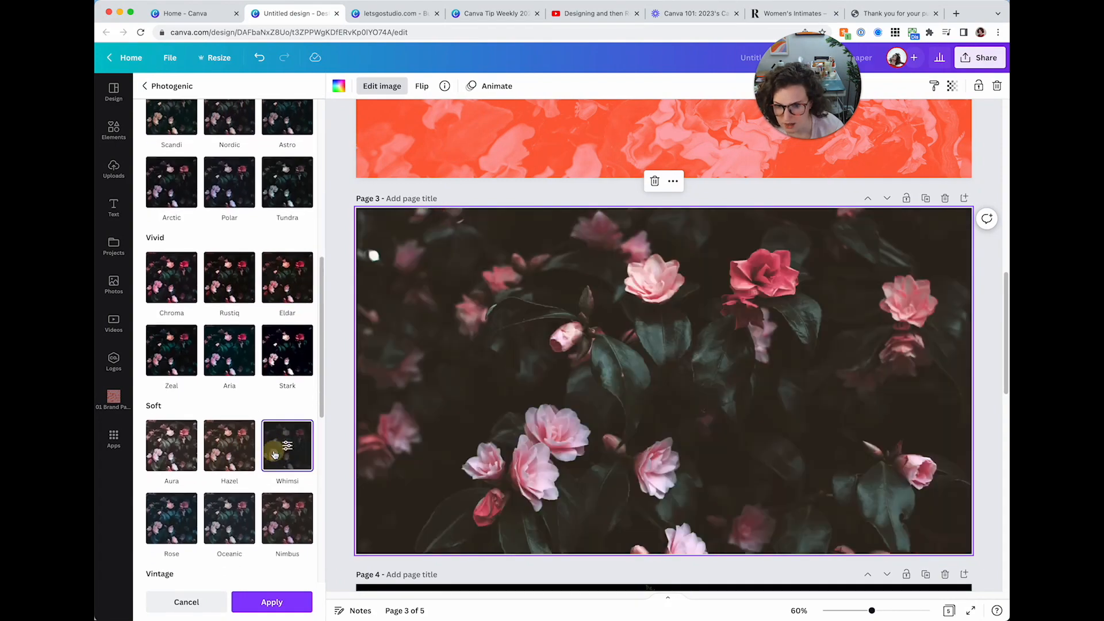
Step: Apply the Whimsi filter to the page 3 flower photo
left_click(272, 602)
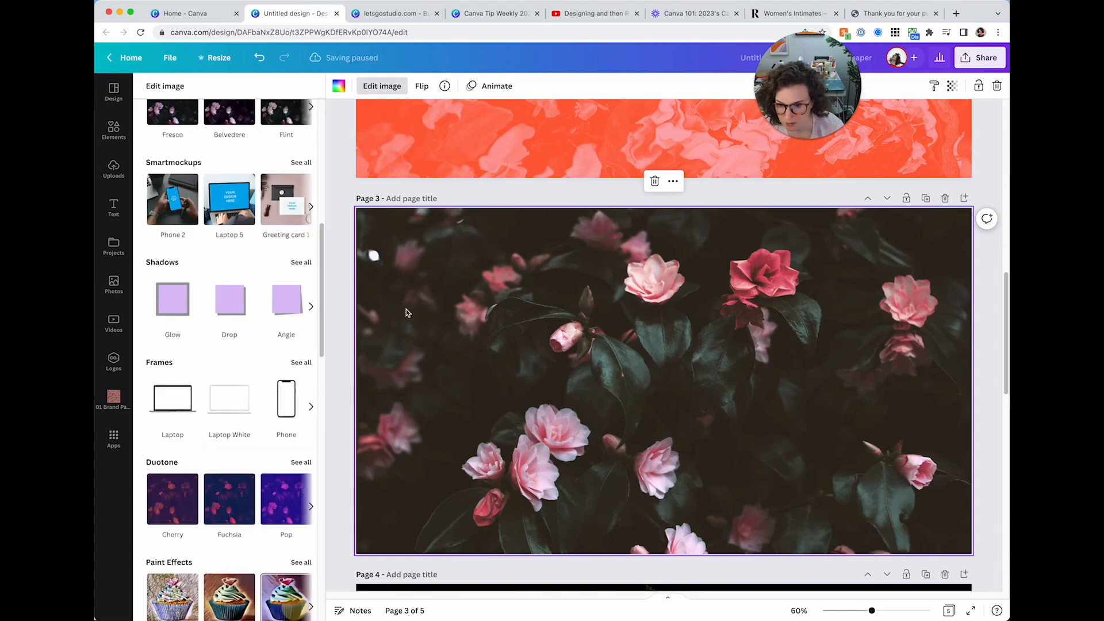
scroll(270, 335, "down", 1)
scroll(273, 327, "down", 5)
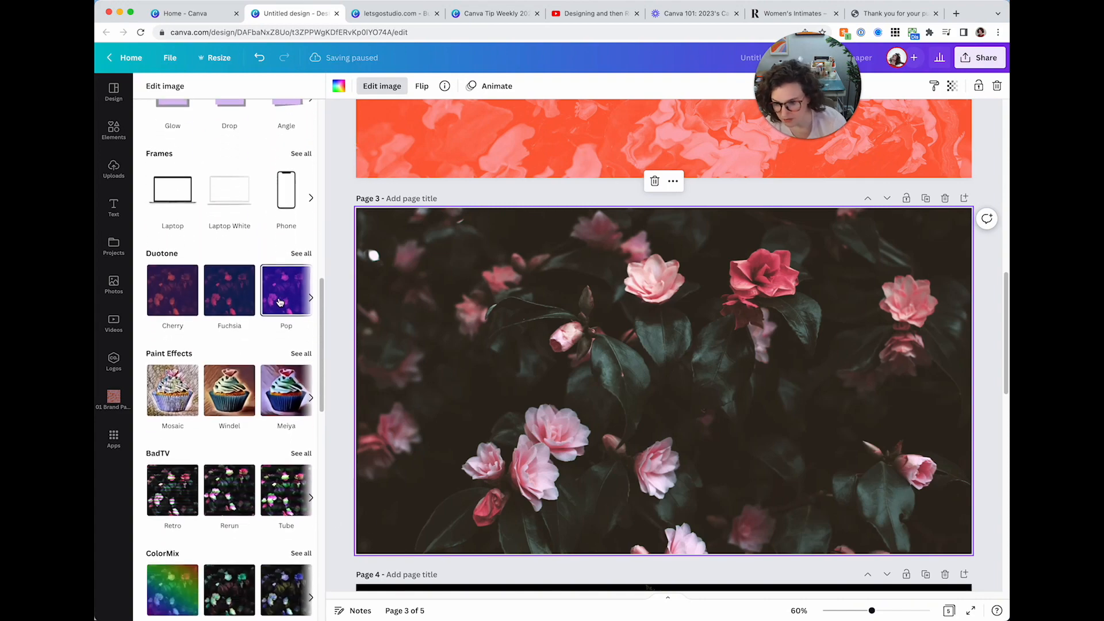
scroll(270, 328, "down", 3)
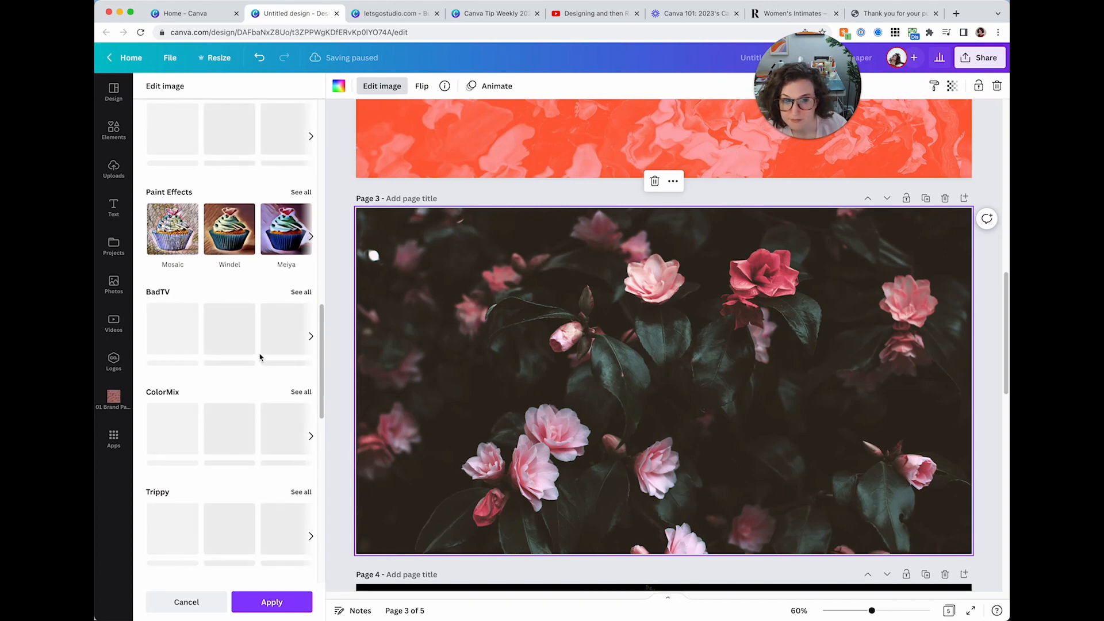
scroll(260, 358, "down", 3)
left_click(264, 604)
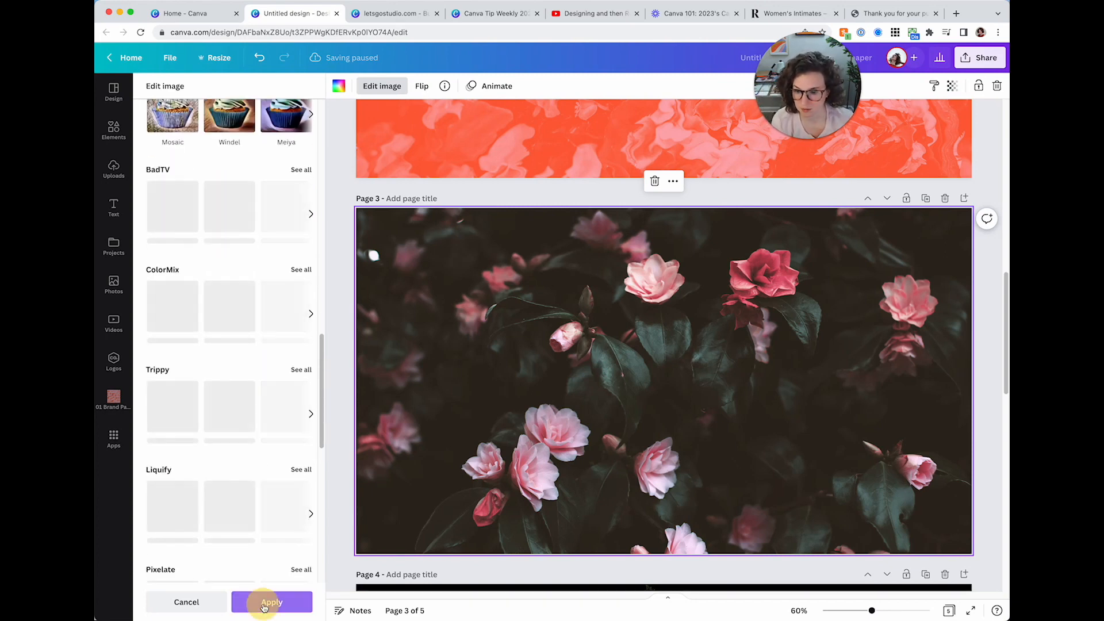
Step: Preview Pixelate effects on the page 3 photo, including Matrix, Shatter, Grain, Polar and Micro, and reset the effect to None
scroll(250, 368, "down", 5)
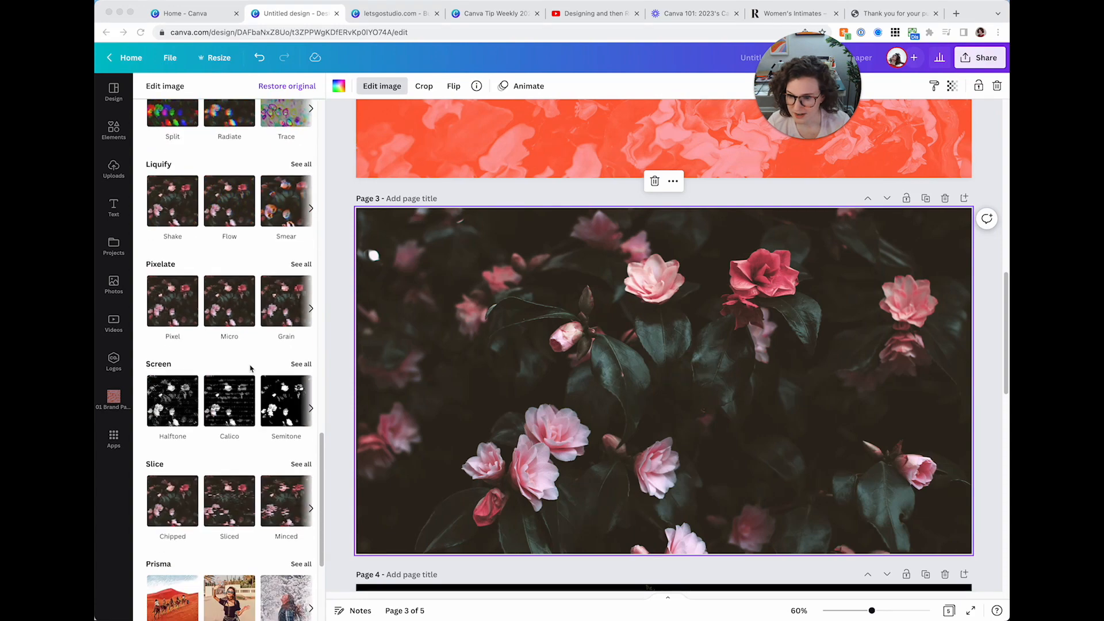
left_click(302, 264)
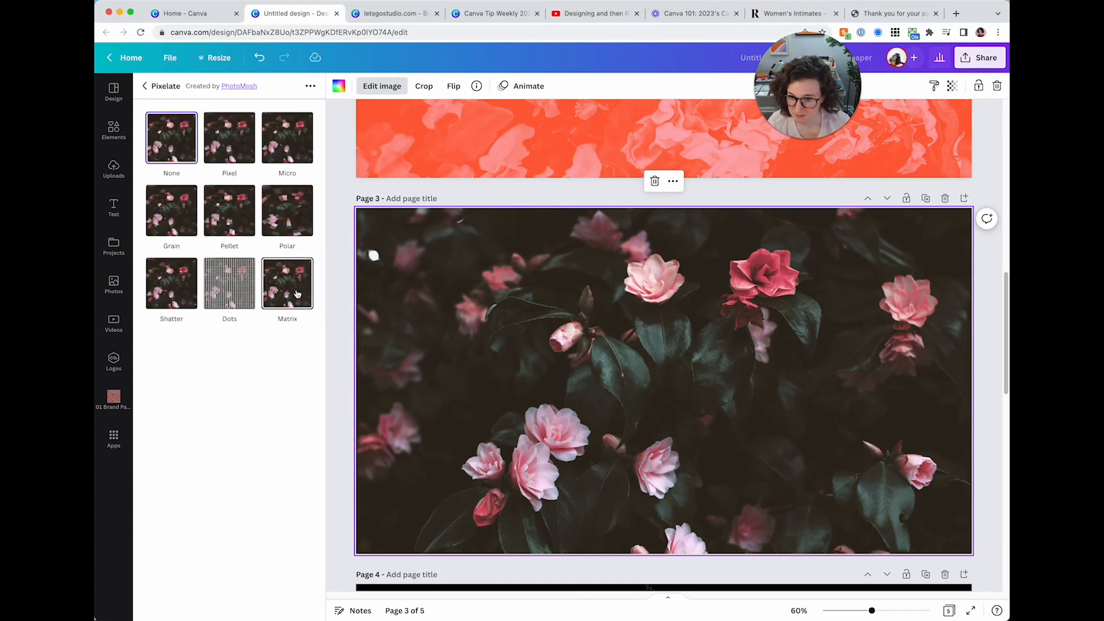
left_click(297, 294)
left_click(182, 296)
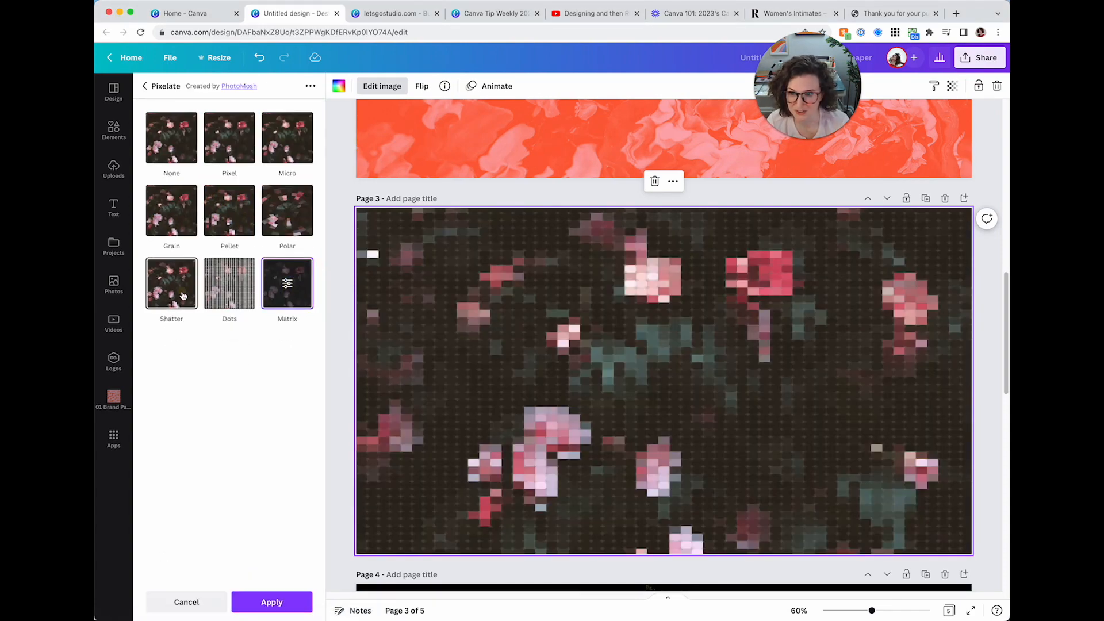
left_click(172, 224)
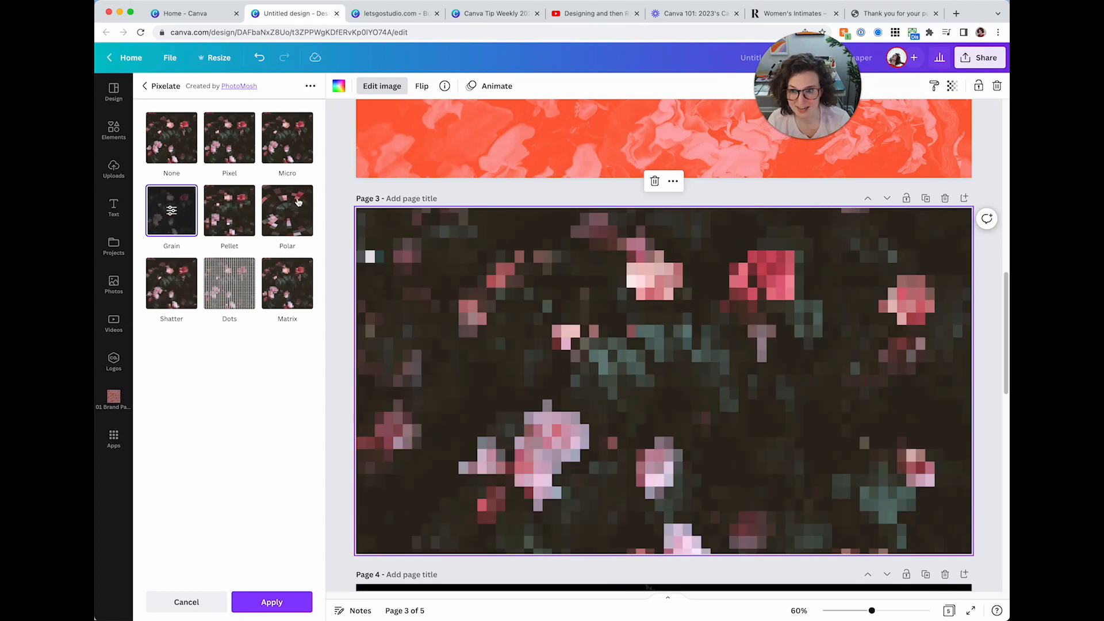
left_click(230, 211)
left_click(285, 214)
left_click(283, 137)
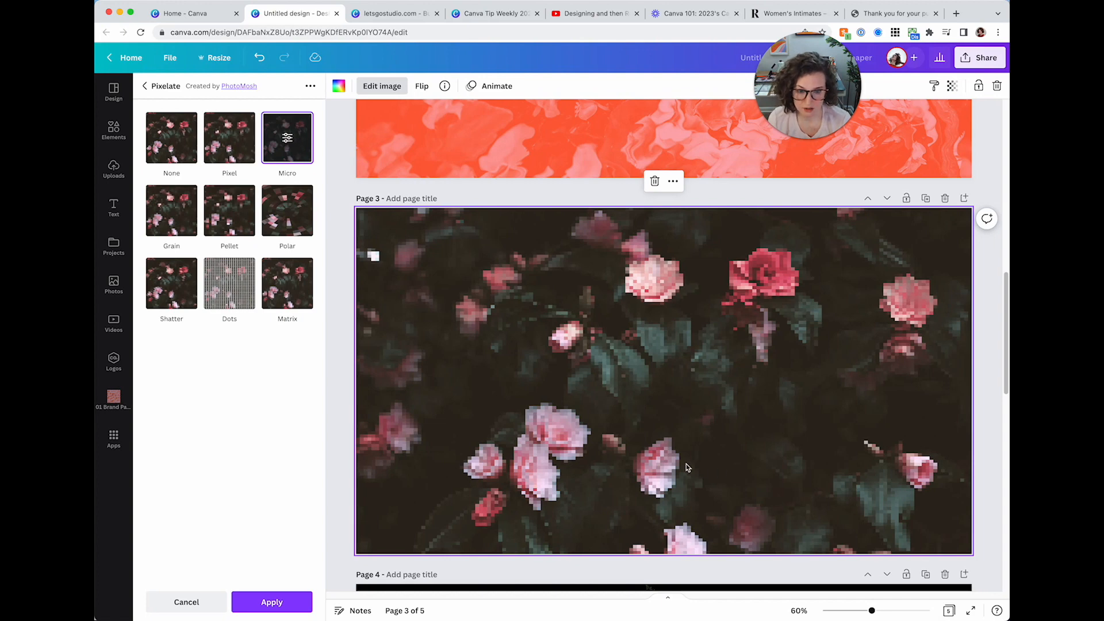
left_click(221, 139)
left_click(170, 160)
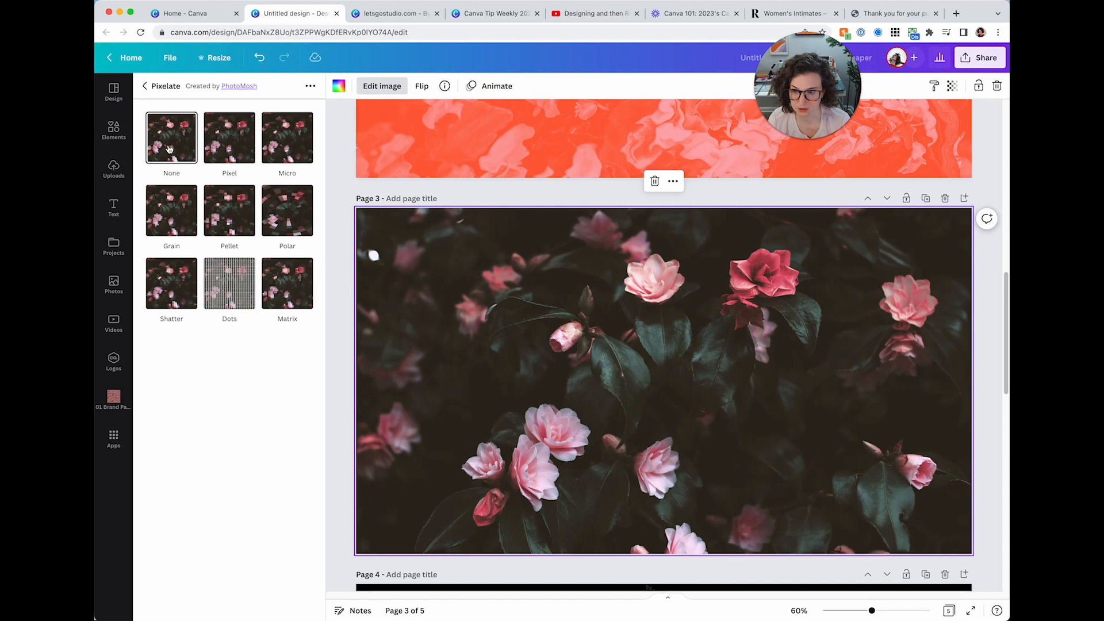
left_click(145, 88)
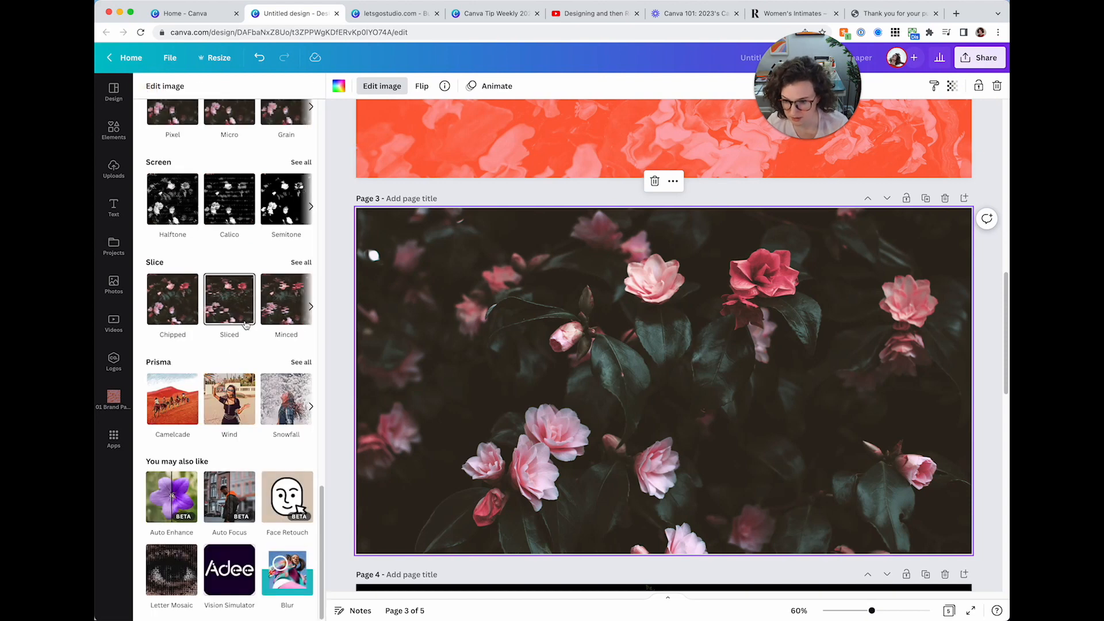
Step: Preview the Slice effects Chipped, Sliced and Minced on the page 3 flower photo and reset the effect to None
scroll(225, 365, "up", 1)
left_click(300, 281)
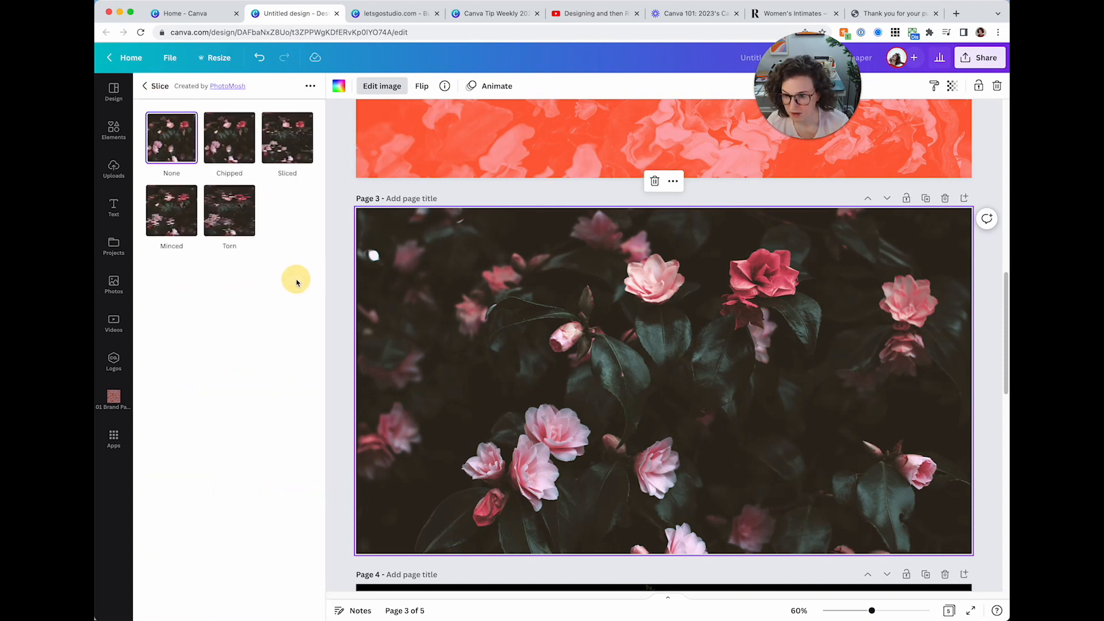
left_click(224, 148)
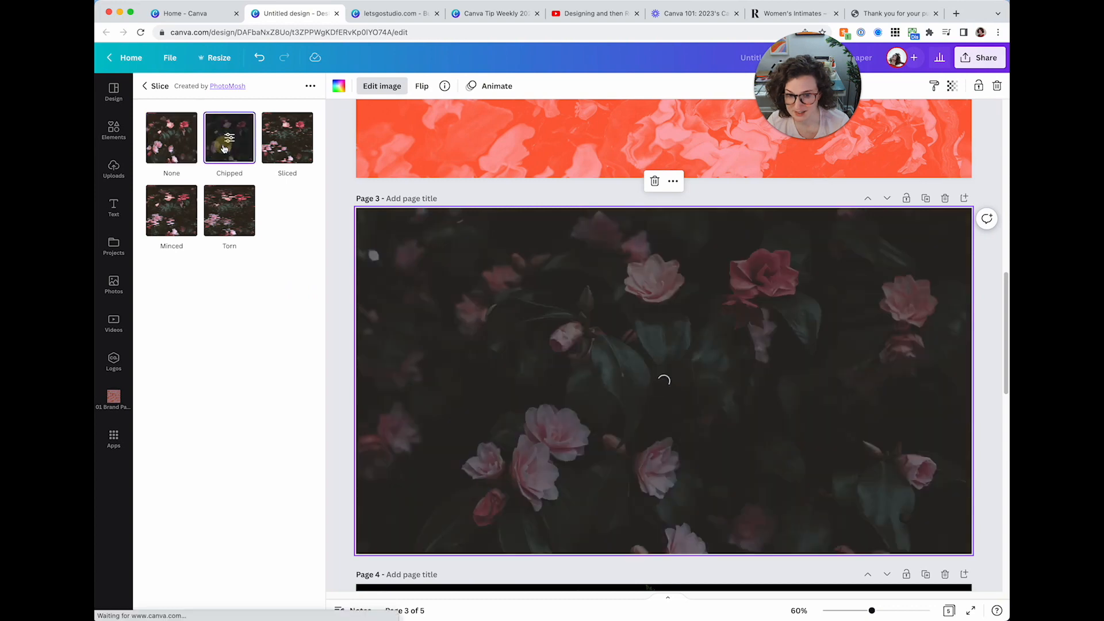
left_click(275, 148)
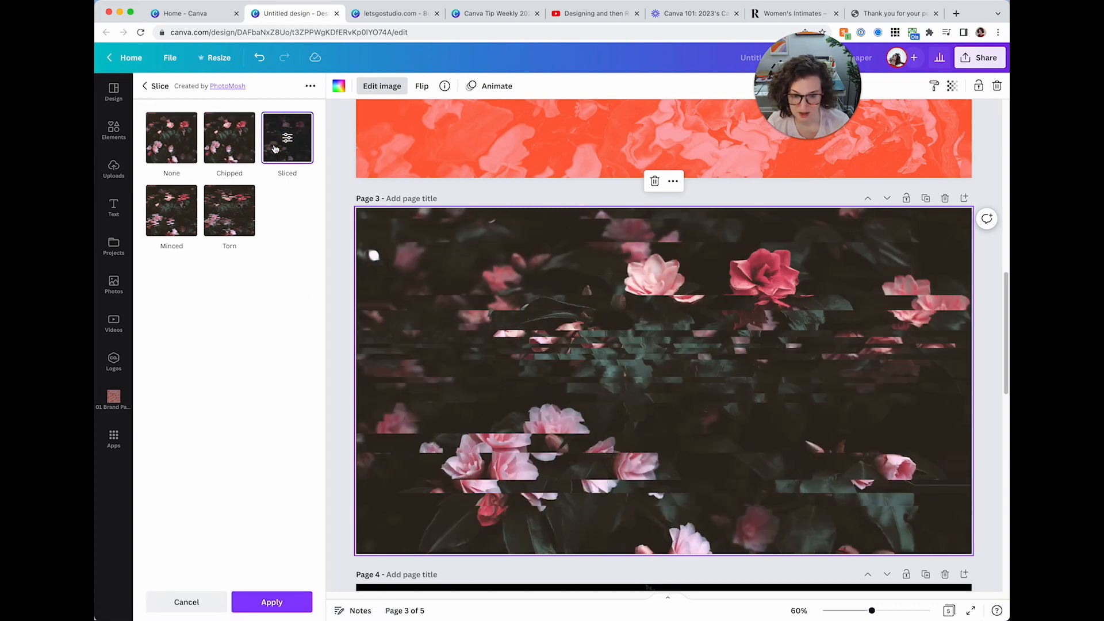
left_click(179, 226)
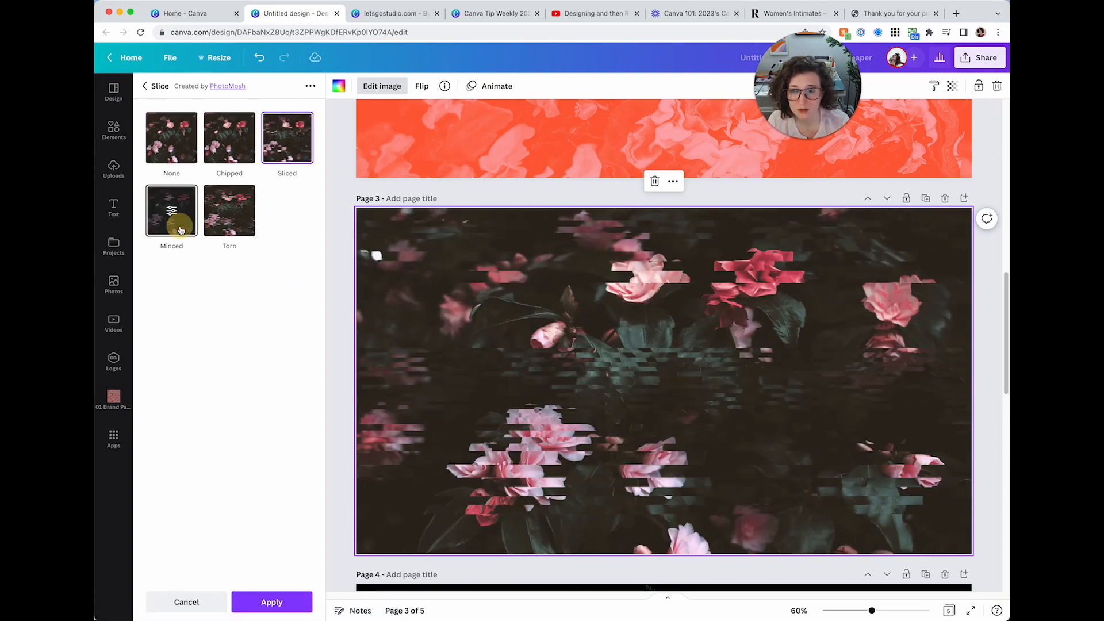
left_click(275, 151)
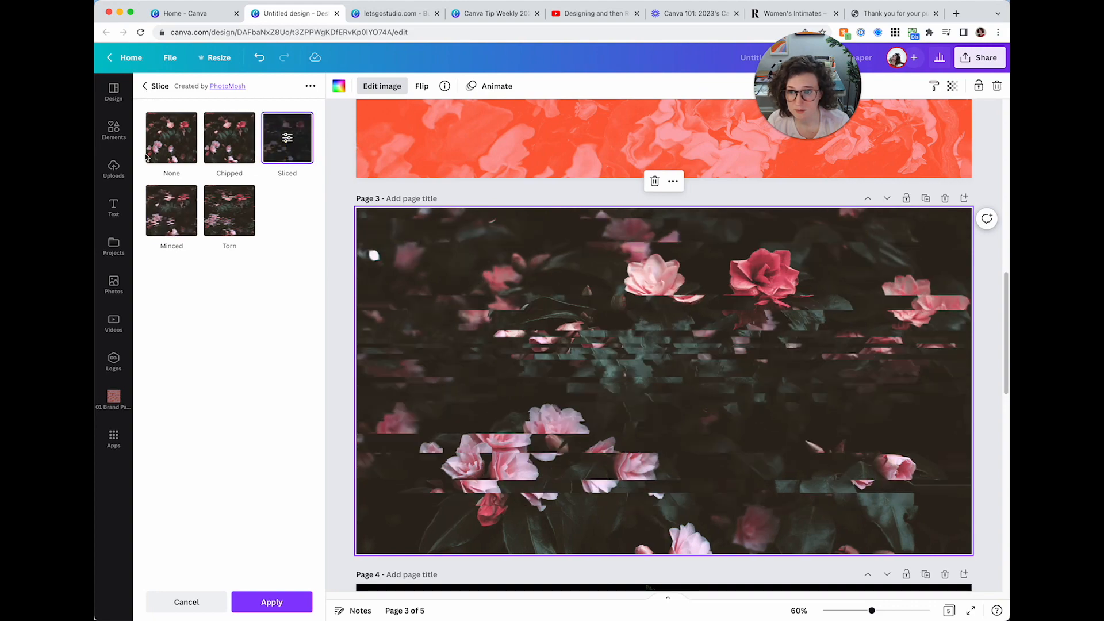
left_click(152, 151)
left_click(145, 86)
Step: Preview the Screen effects Canvas and Drill on the page 3 flower photo and reset the effect to None
scroll(237, 267, "up", 3)
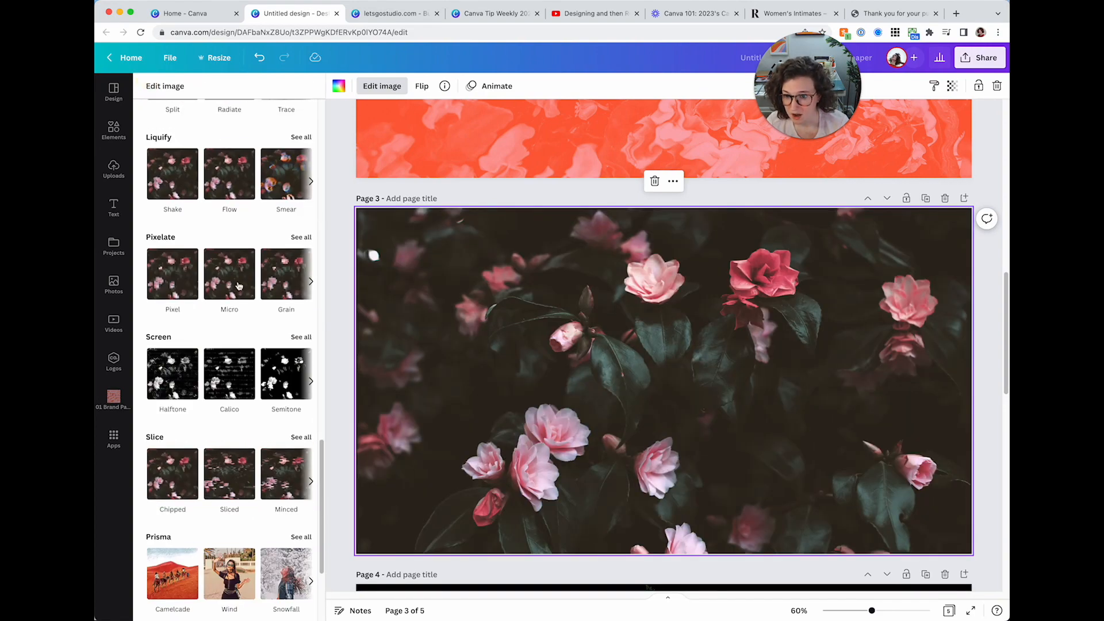
left_click(297, 337)
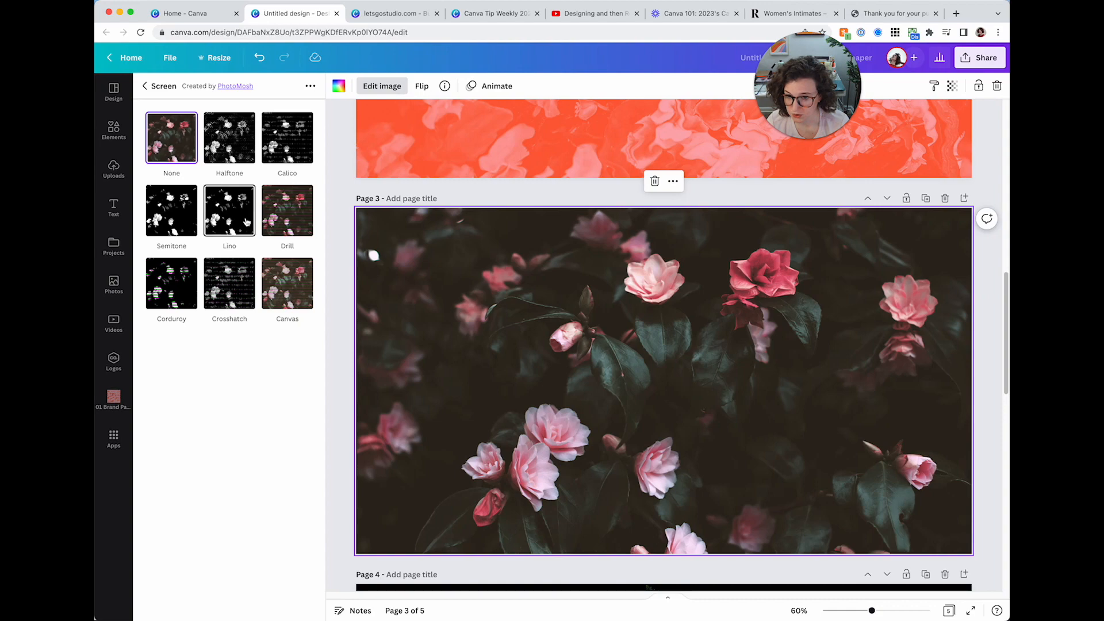
left_click(292, 307)
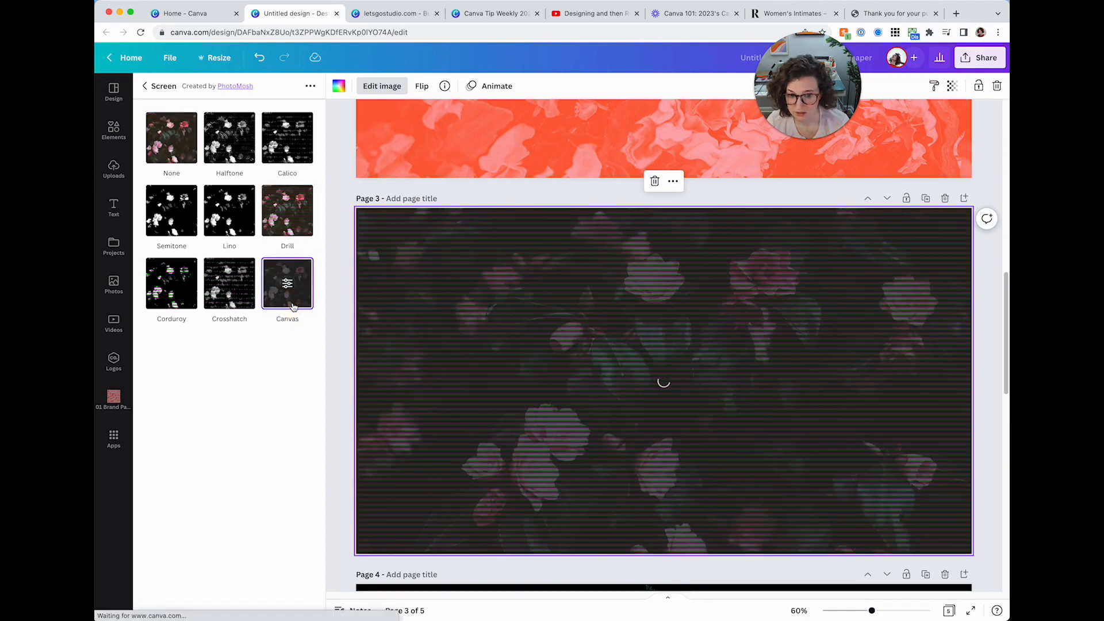
left_click(294, 235)
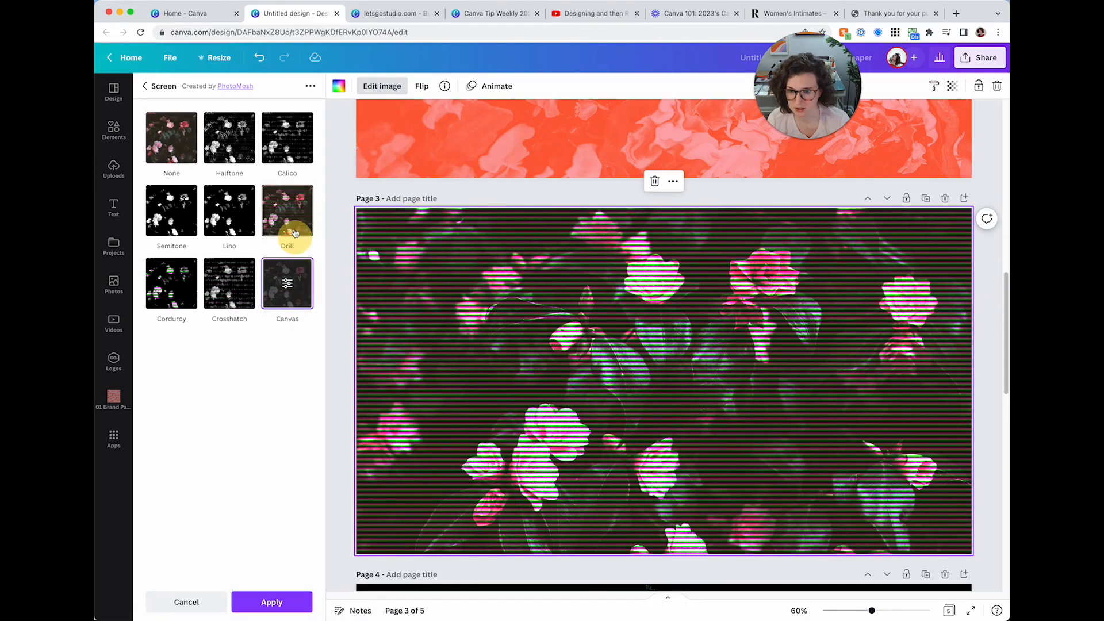
left_click(164, 140)
left_click(145, 86)
Step: Try the Trippy effect Radiate on the page 3 photo with RGB Shift amount 0.019 and angle 2.38, and discard it
scroll(264, 323, "up", 3)
scroll(266, 326, "up", 3)
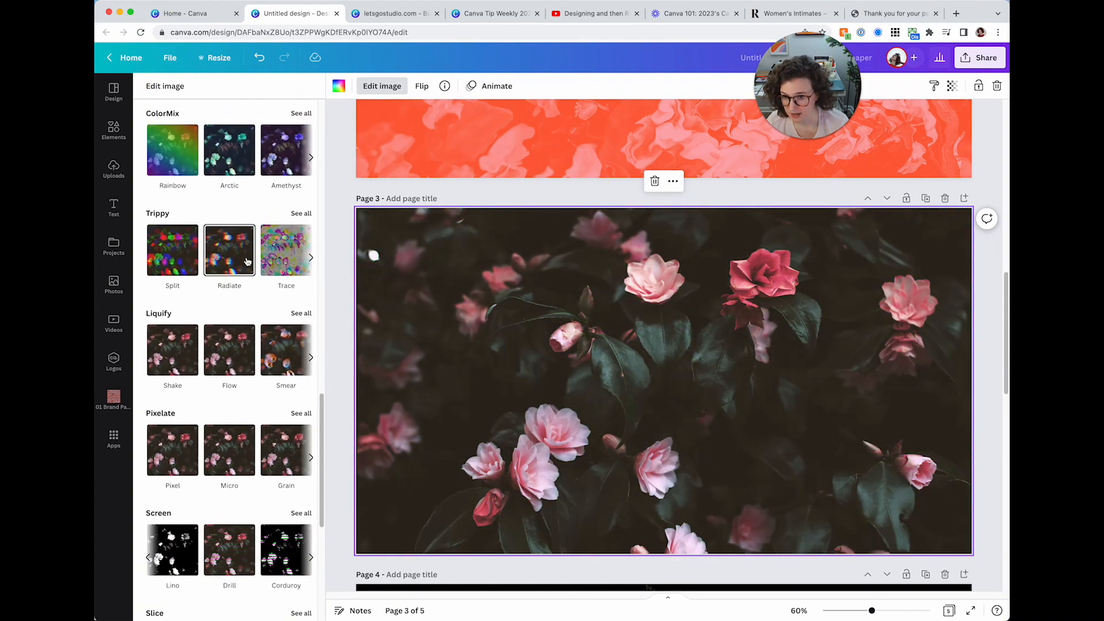
left_click(300, 214)
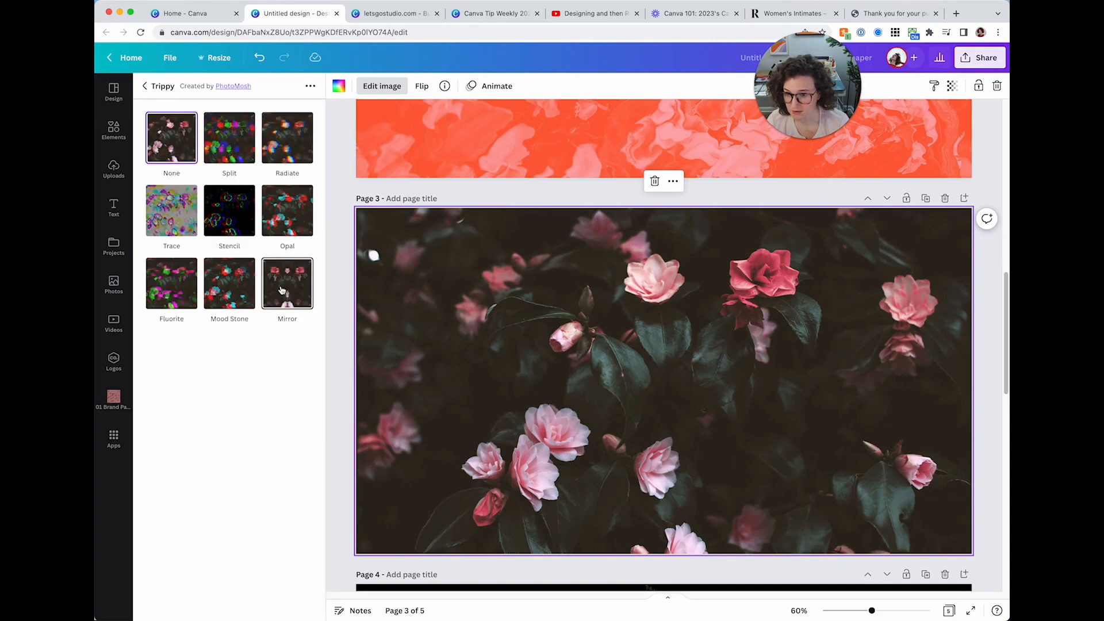
left_click(276, 152)
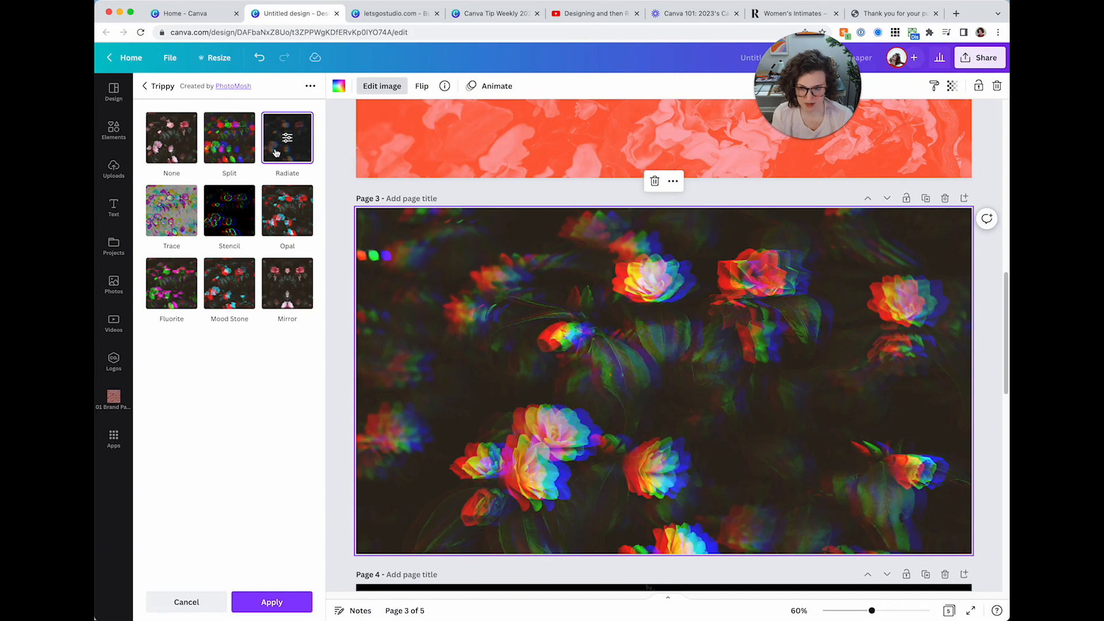
left_click(287, 140)
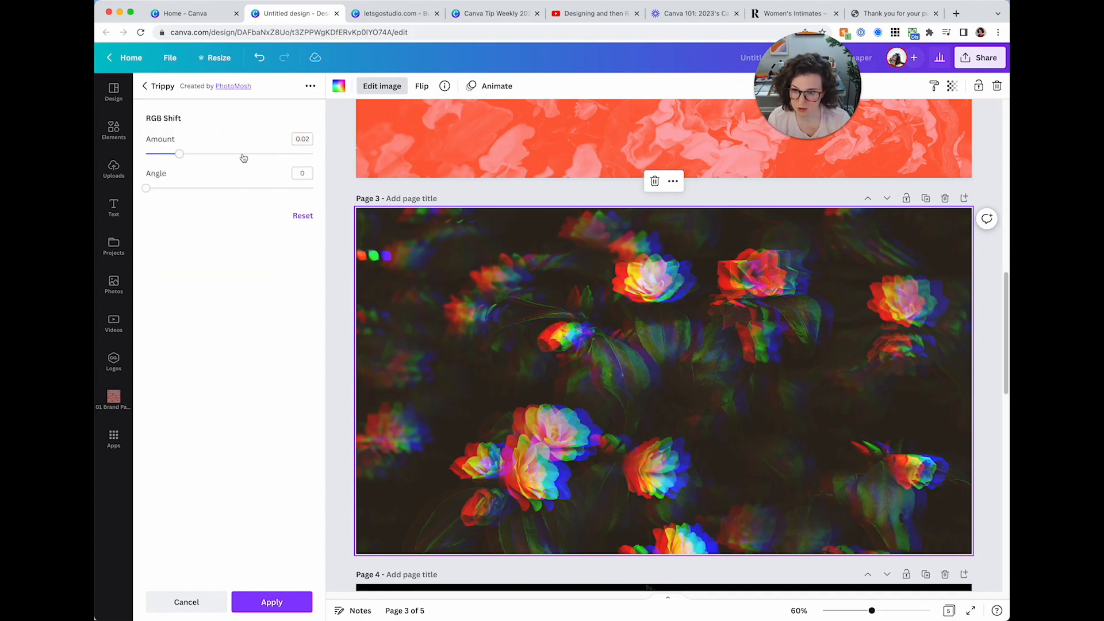
left_click_drag(175, 159, 207, 187)
left_click(178, 154)
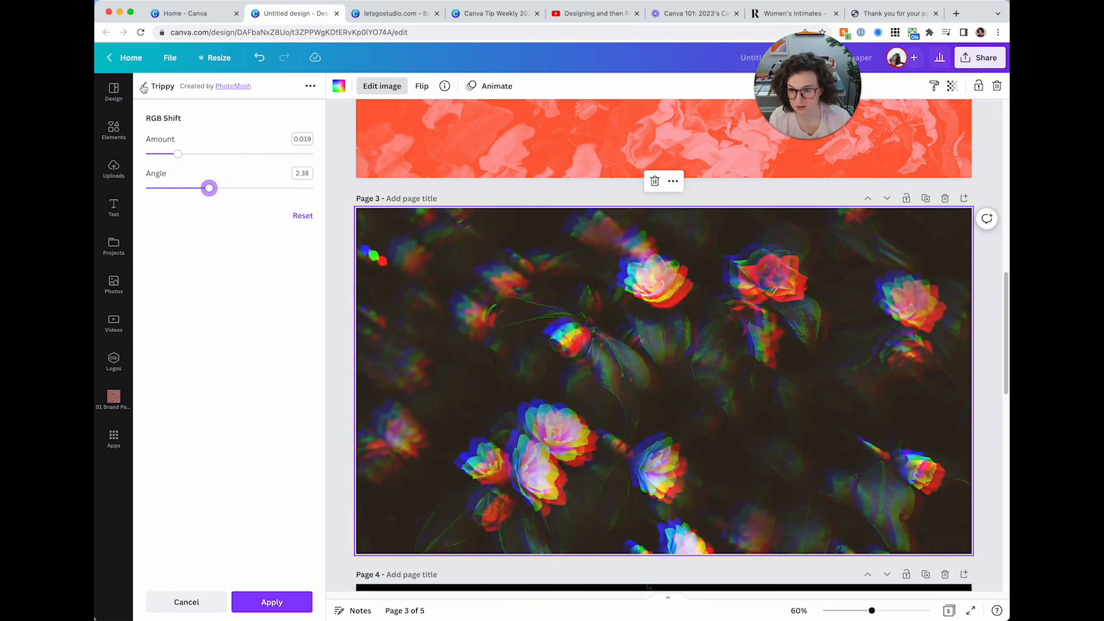
left_click(186, 602)
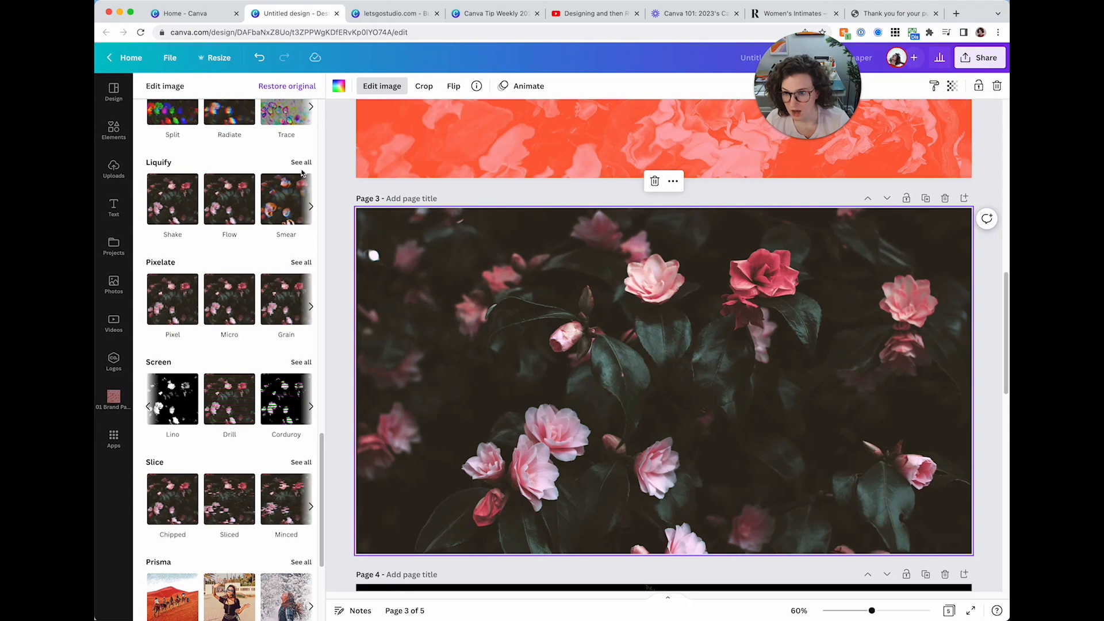
Step: Apply the Liquify effect Melt to the page 3 flower photo with amount 0.03, scale 1.12 and speed 0.04
left_click(301, 162)
left_click(289, 231)
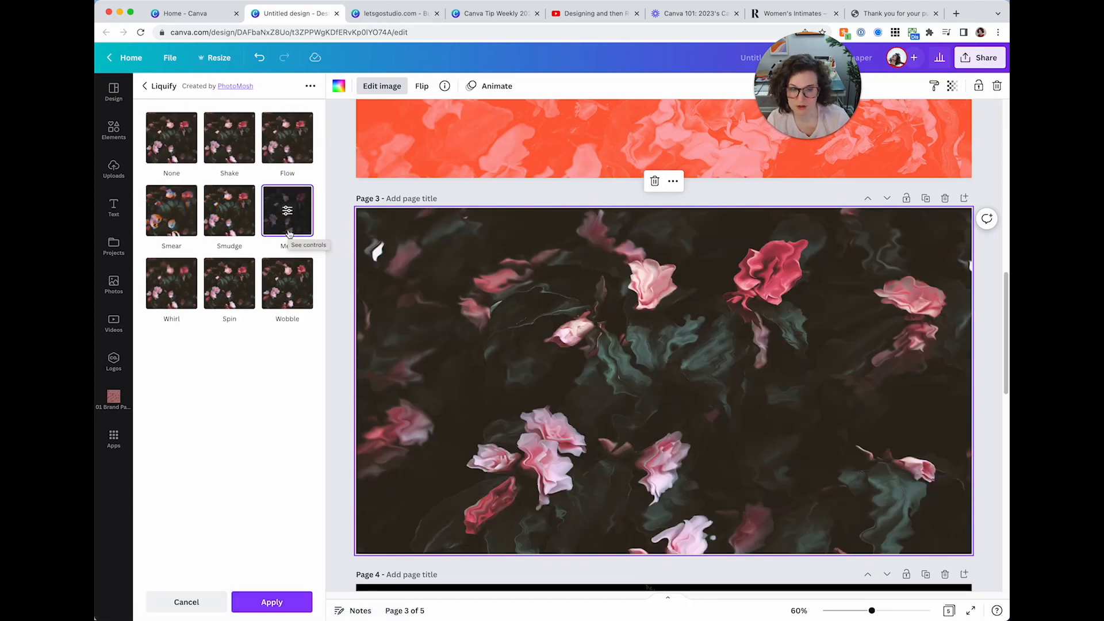
left_click(287, 213)
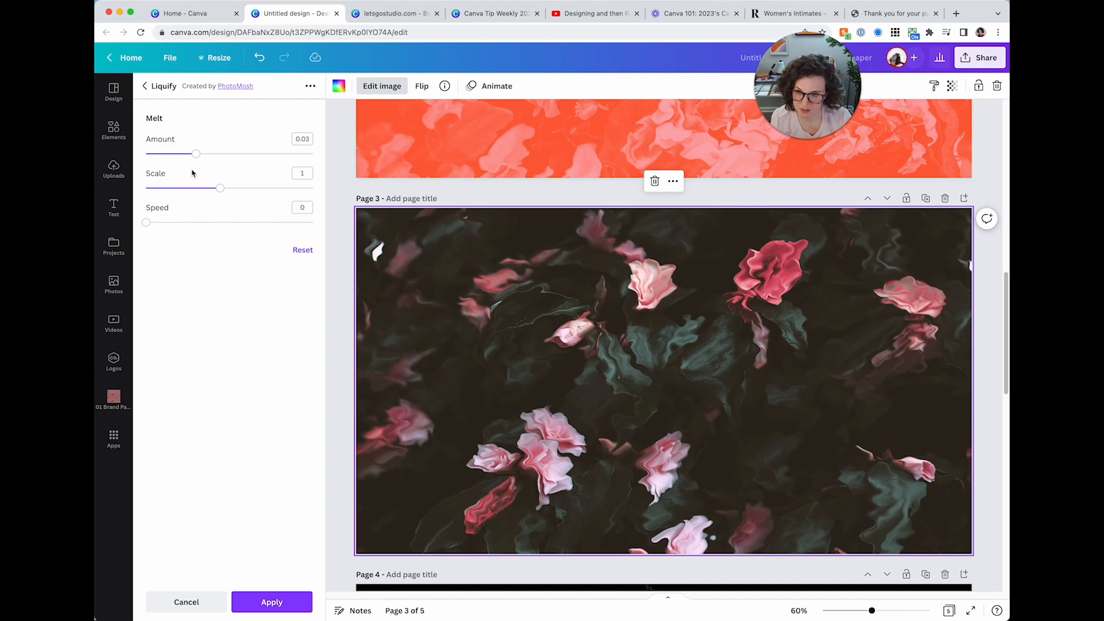
mouse_move(169, 225)
left_mouse_down()
mouse_move(288, 218)
mouse_move(151, 229)
mouse_move(166, 226)
left_mouse_up()
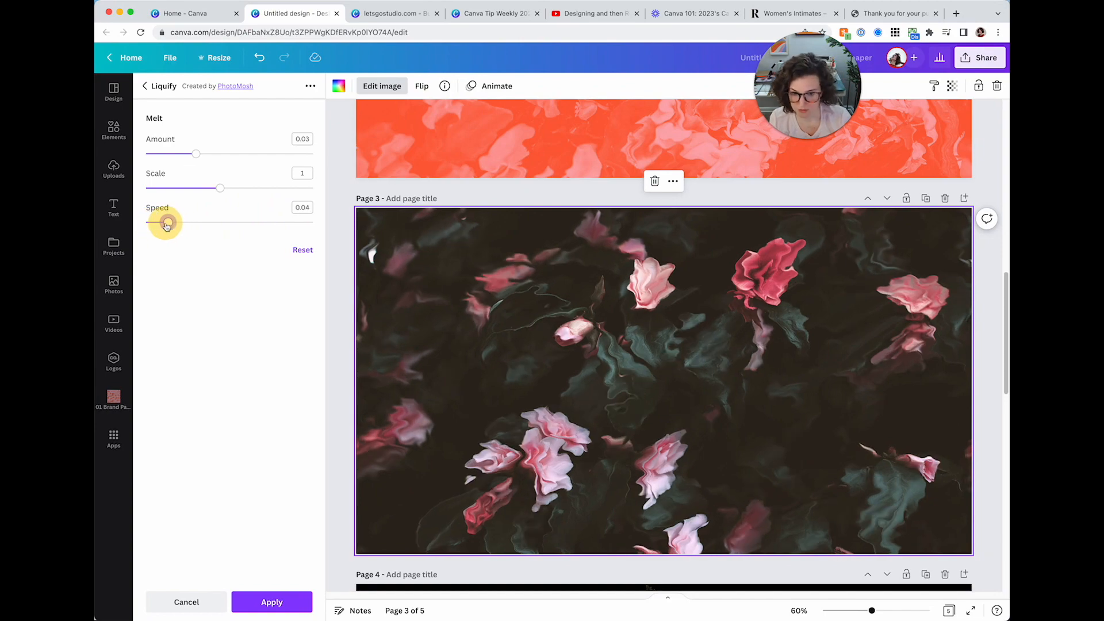
mouse_move(220, 189)
left_mouse_down()
mouse_move(184, 190)
mouse_move(253, 187)
mouse_move(232, 191)
left_mouse_up()
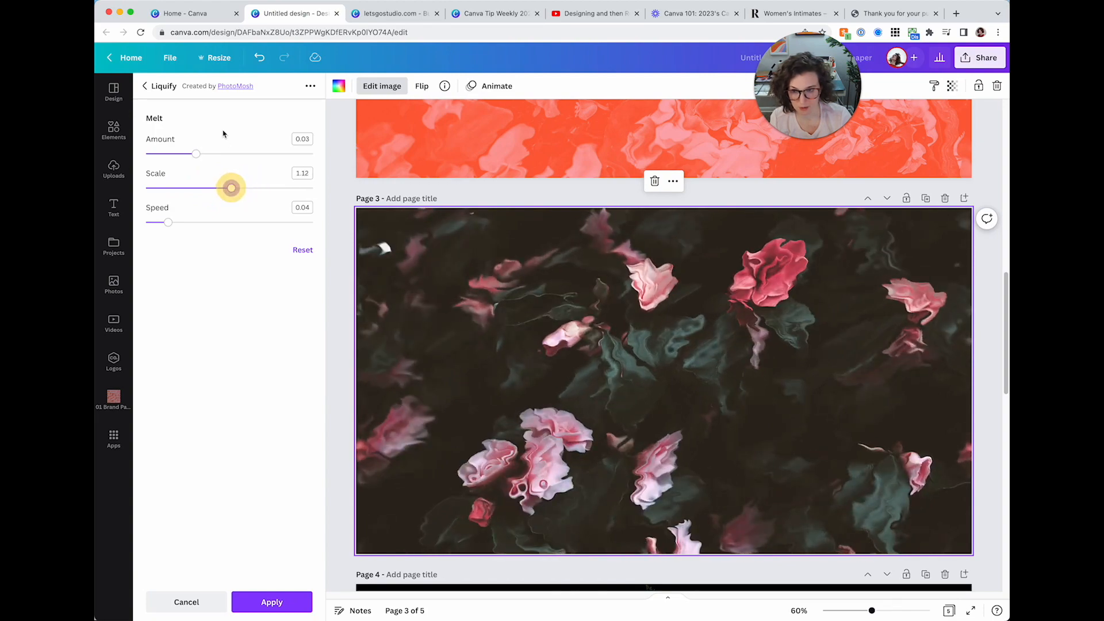
left_click_drag(219, 153, 196, 154)
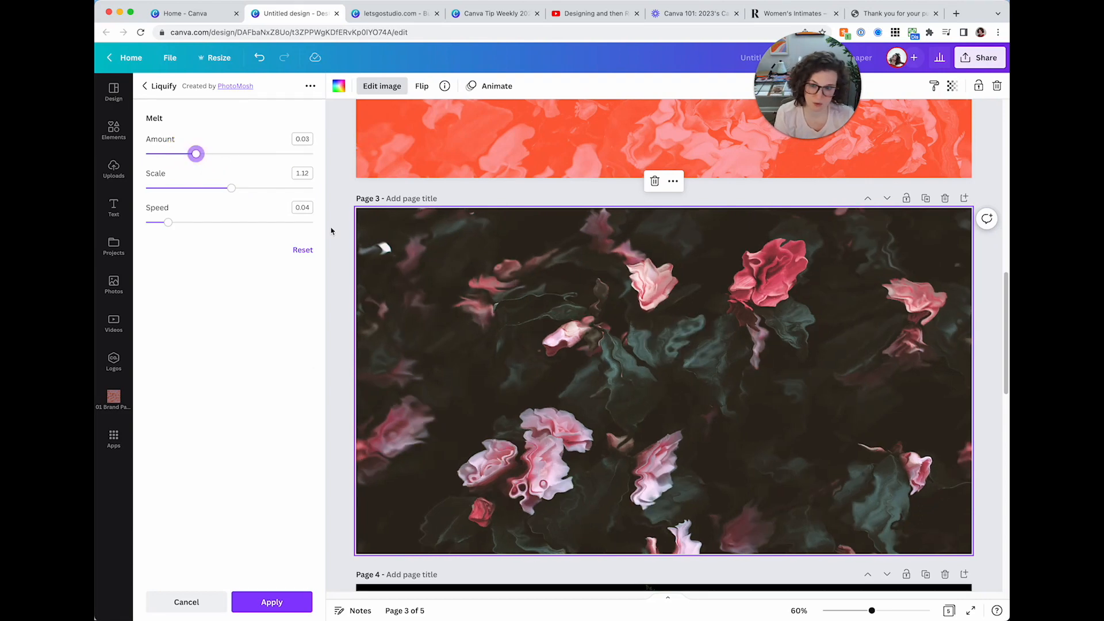
left_click(290, 611)
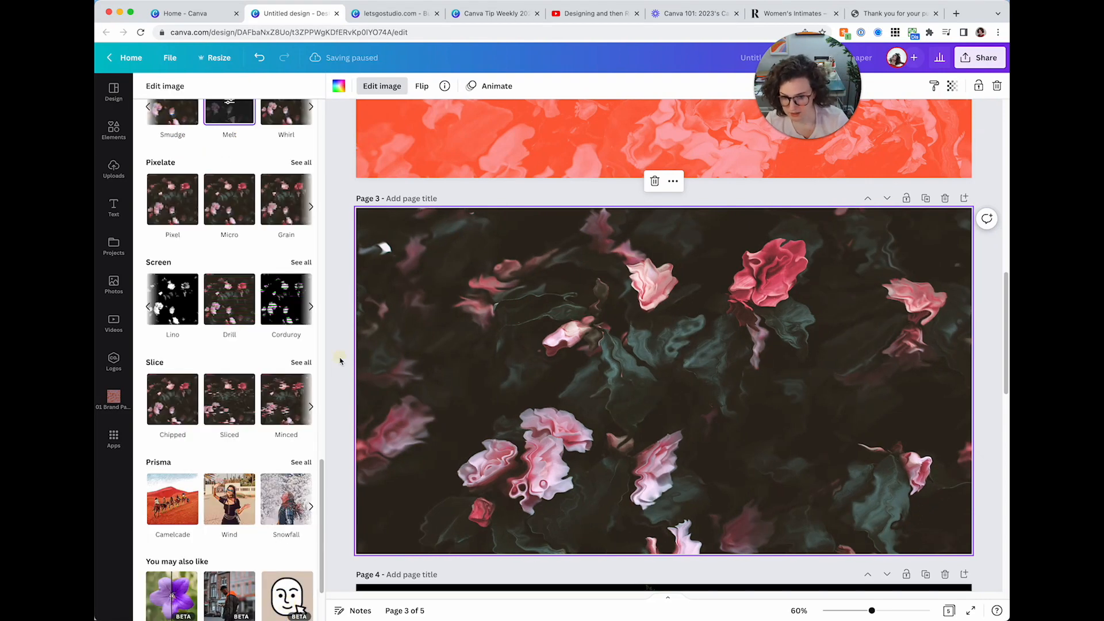
left_click(340, 358)
Step: Add the photo of dark purple roses over the melted flowers on page 3 and make it semi-transparent
scroll(340, 358, "down", 1)
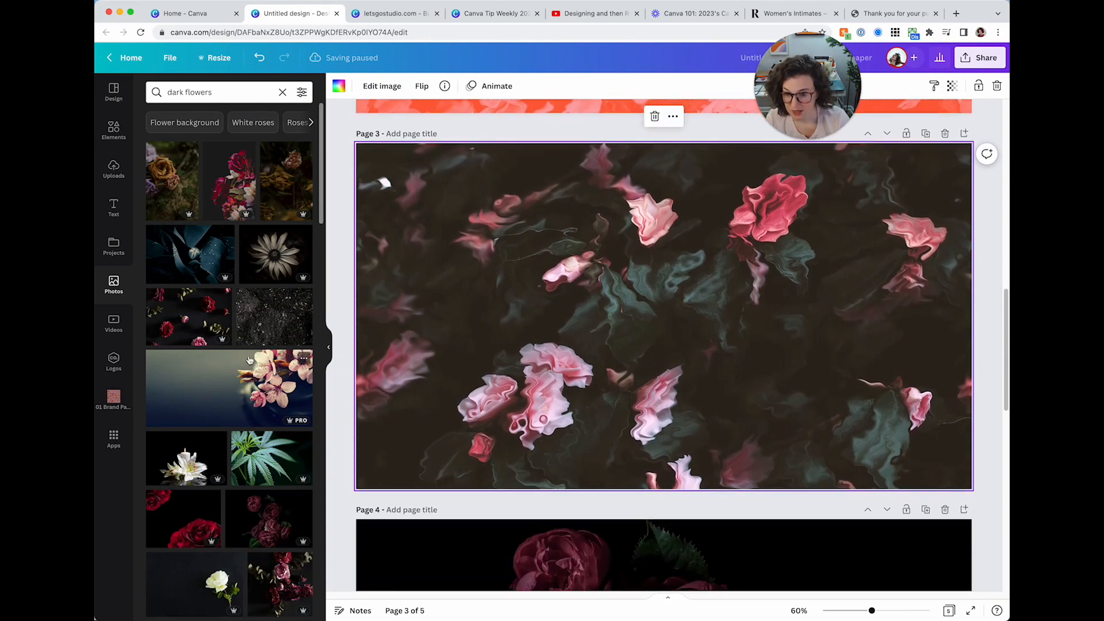
scroll(249, 360, "down", 3)
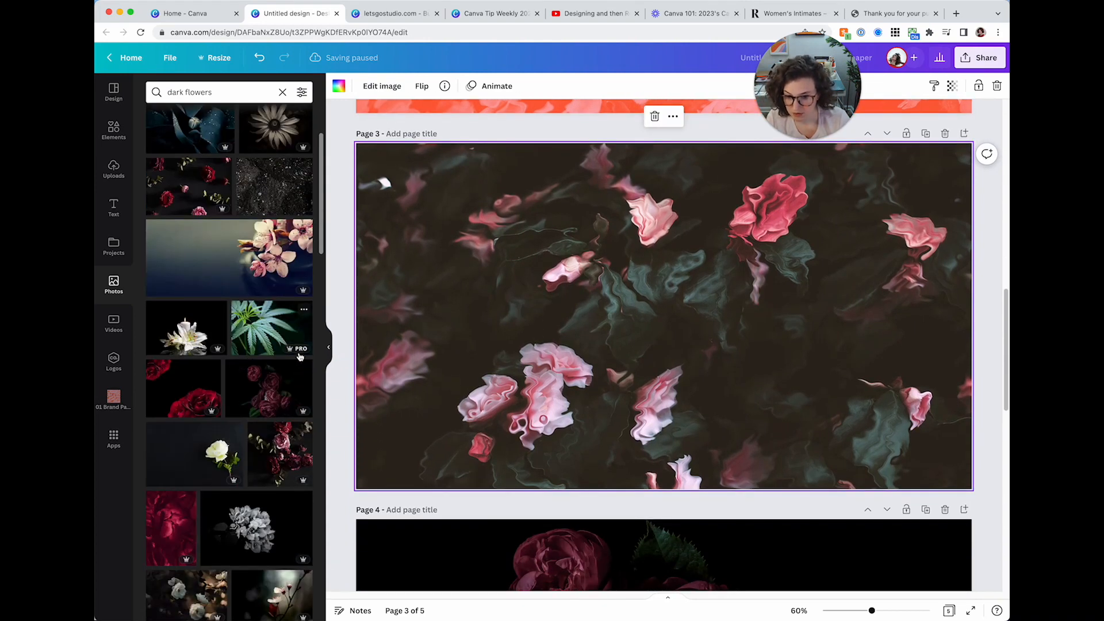
left_click(603, 331)
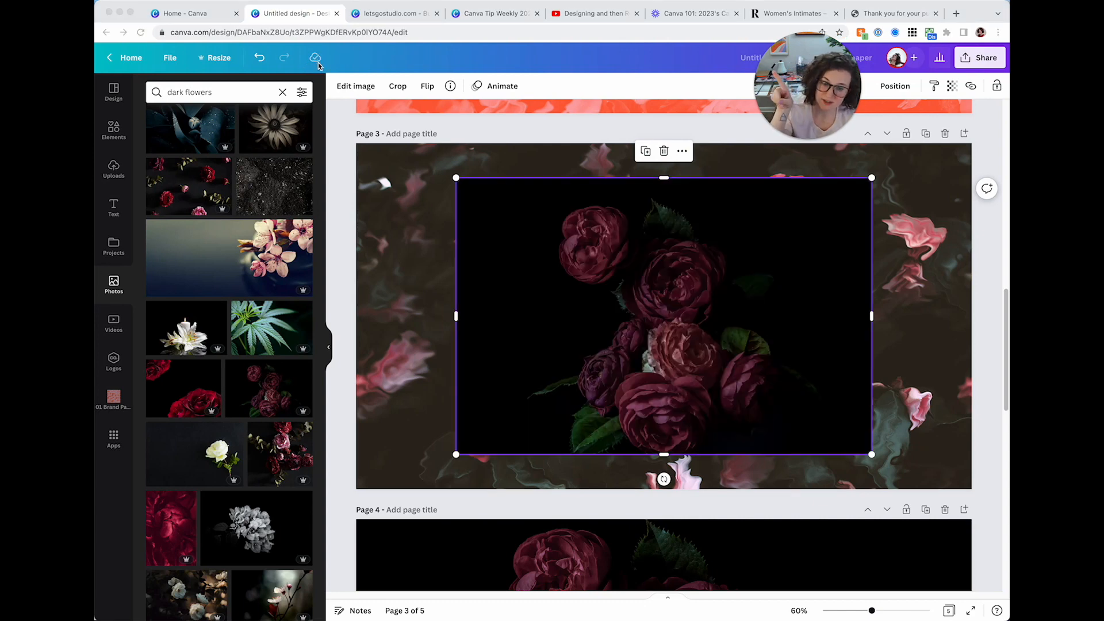
left_click_drag(670, 290, 652, 270)
left_click(952, 87)
left_click_drag(946, 129, 902, 129)
Step: Enlarge the semi-transparent roses photo until it covers page 3 and shift it slightly upward
left_click_drag(668, 273, 582, 261)
left_click_drag(765, 418, 1001, 578)
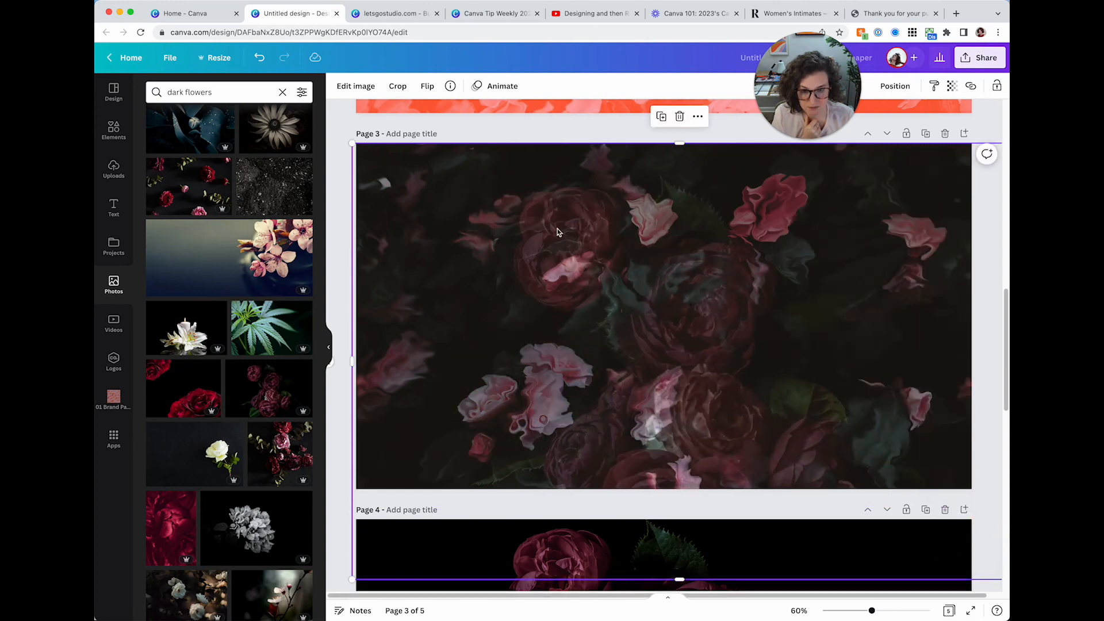
left_click(469, 124)
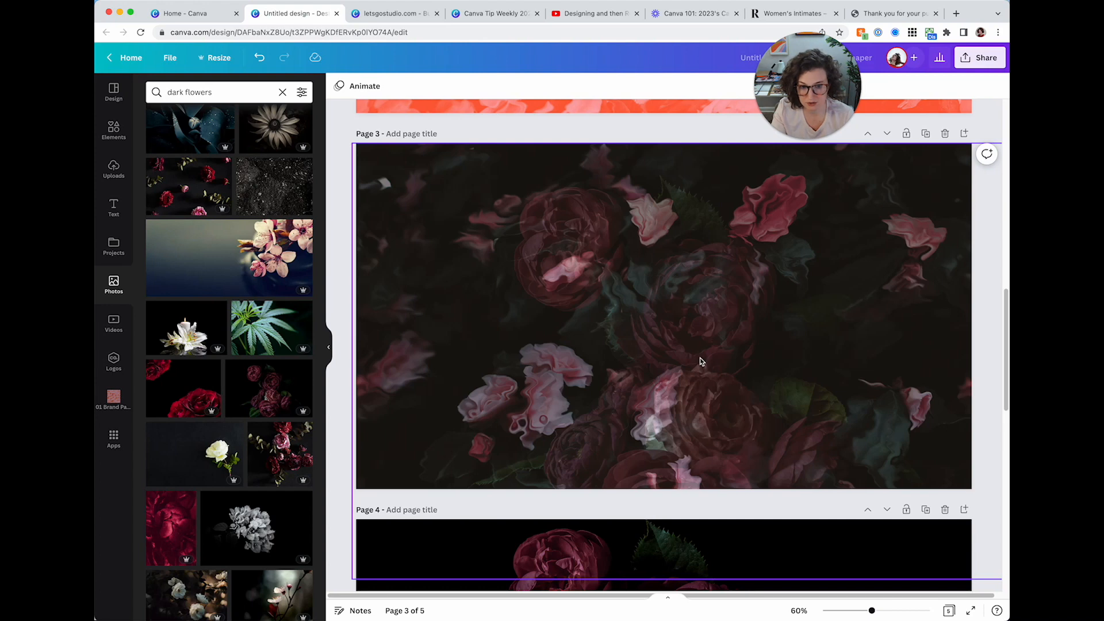
left_click(699, 326)
key("Delete")
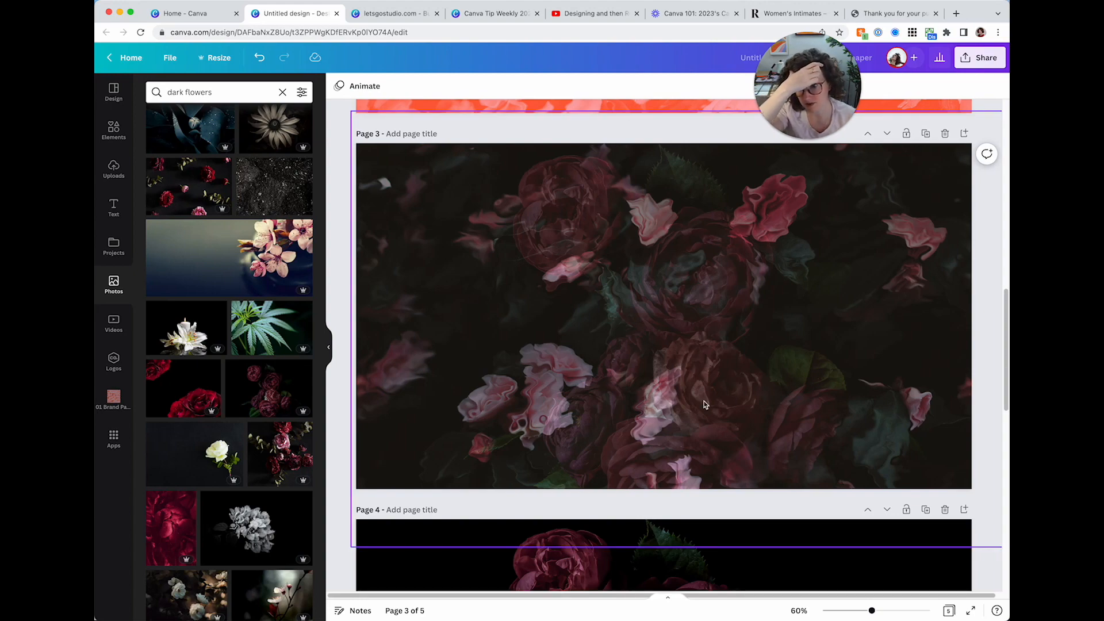
Step: Replace the roses overlay on page 3 with the dark pink and burgundy peonies photo and set its transparency to about 43
scroll(196, 443, "down", 1)
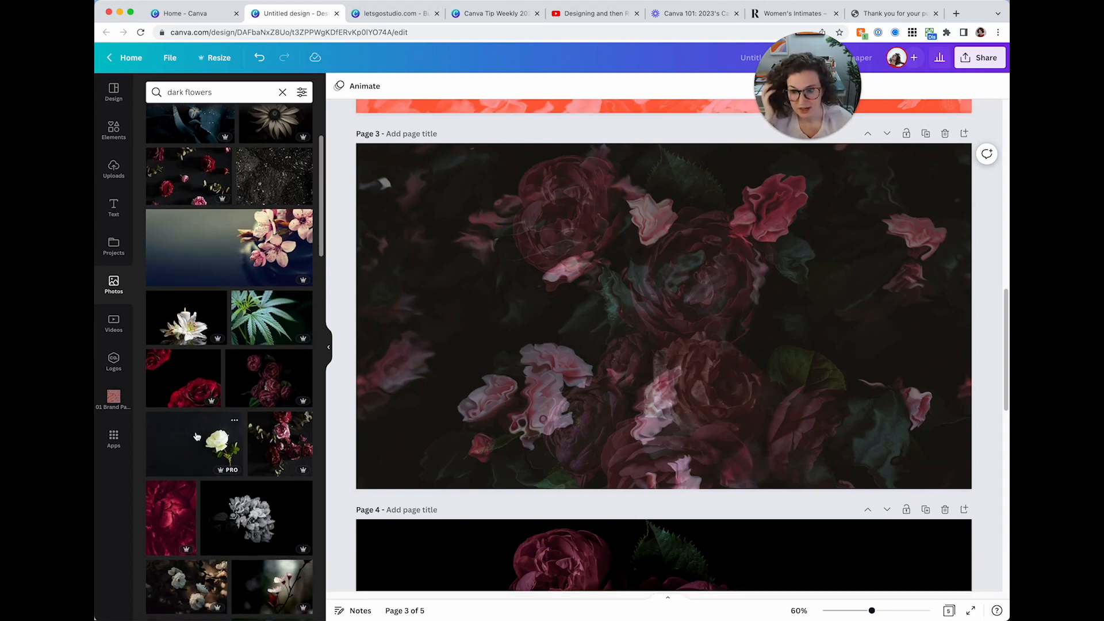
scroll(196, 436, "down", 3)
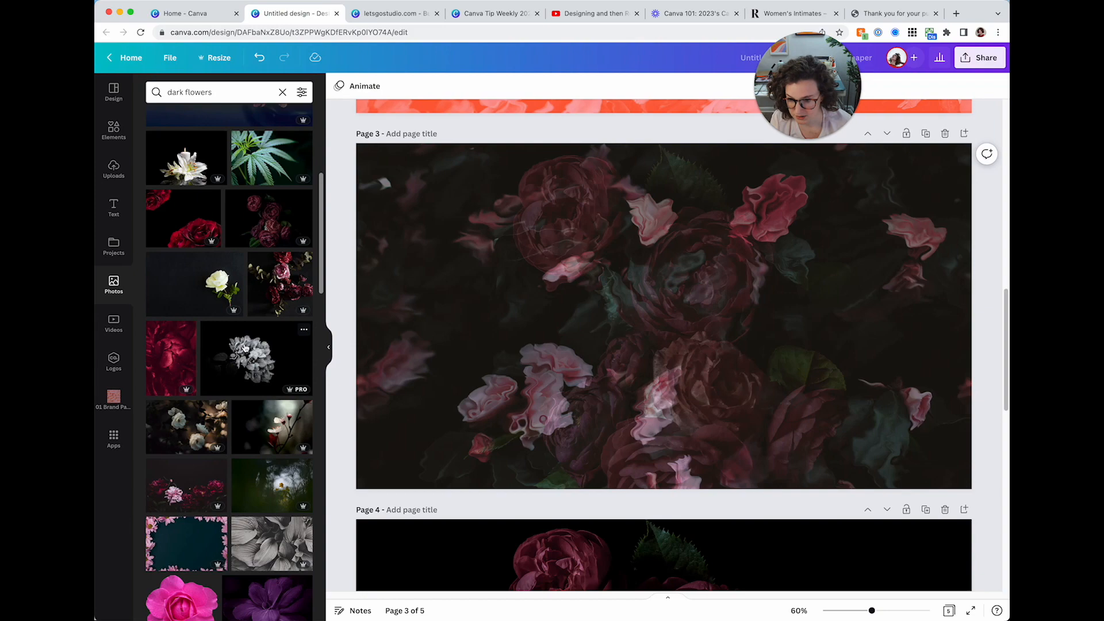
left_click_drag(194, 479, 592, 357)
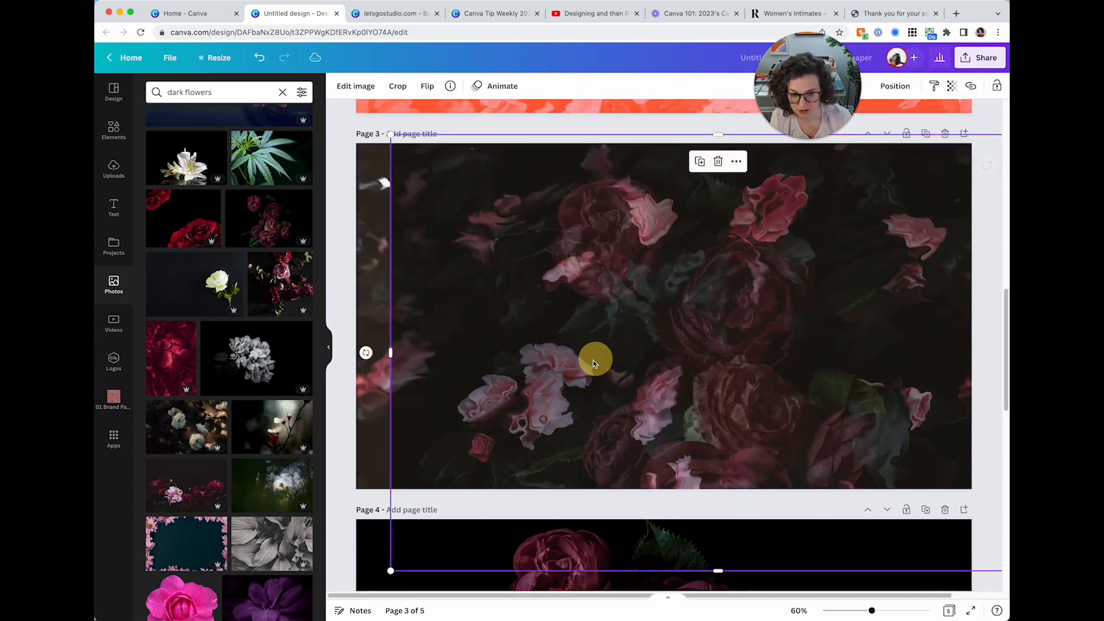
left_click(168, 490)
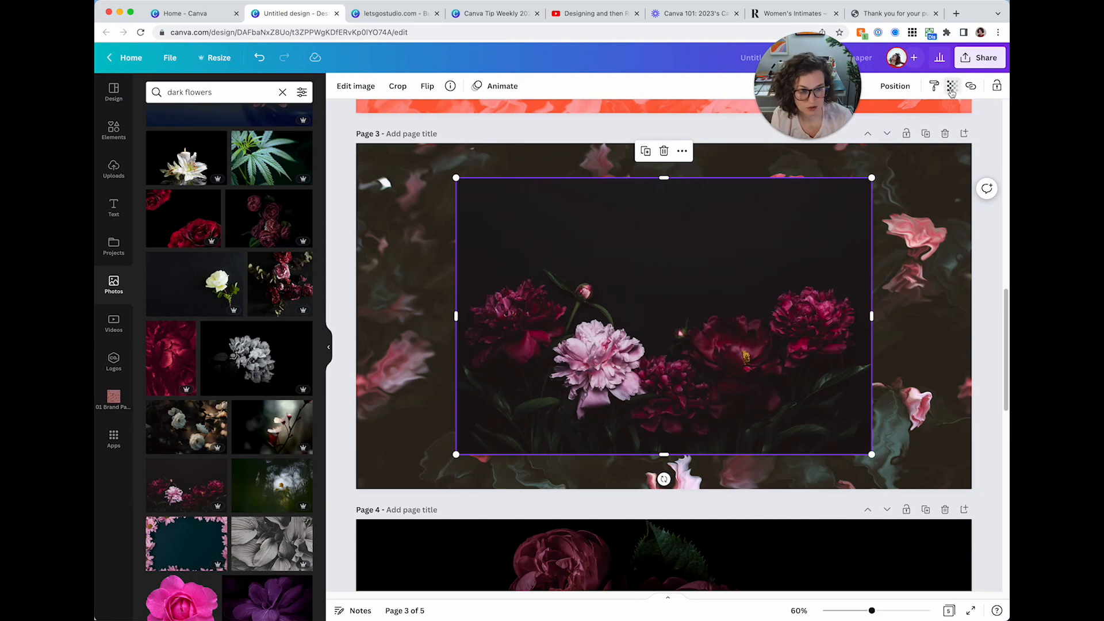
left_click(952, 89)
left_click_drag(901, 128, 896, 131)
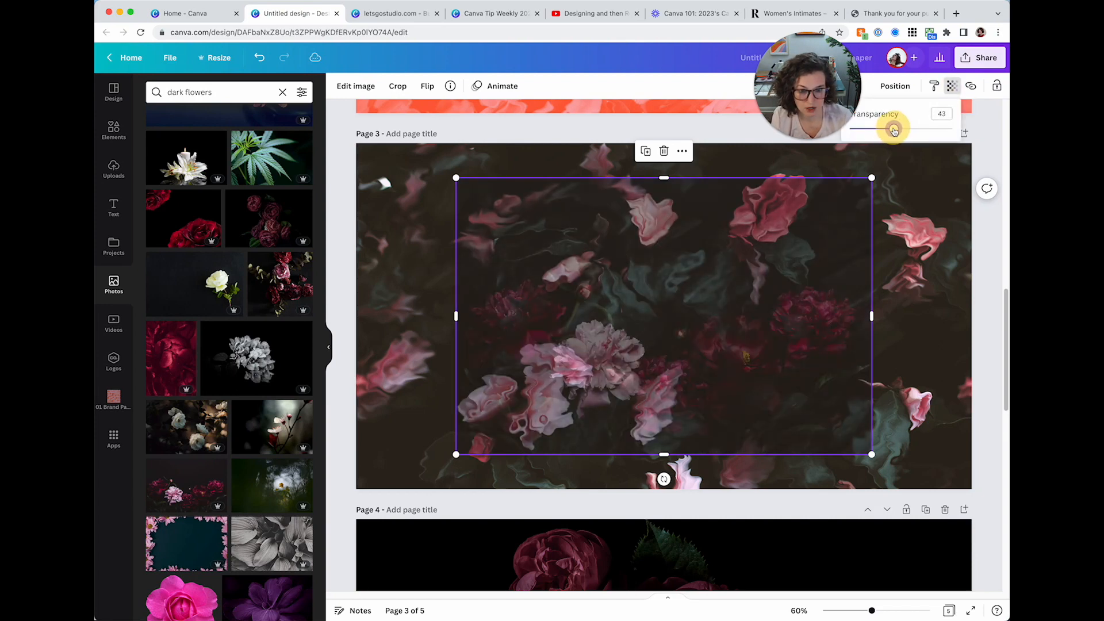
Step: Enlarge and position the semi-transparent peonies photo so that it covers the whole of page 3
left_click_drag(742, 337, 624, 291)
left_click_drag(769, 417, 952, 481)
left_click_drag(836, 417, 832, 407)
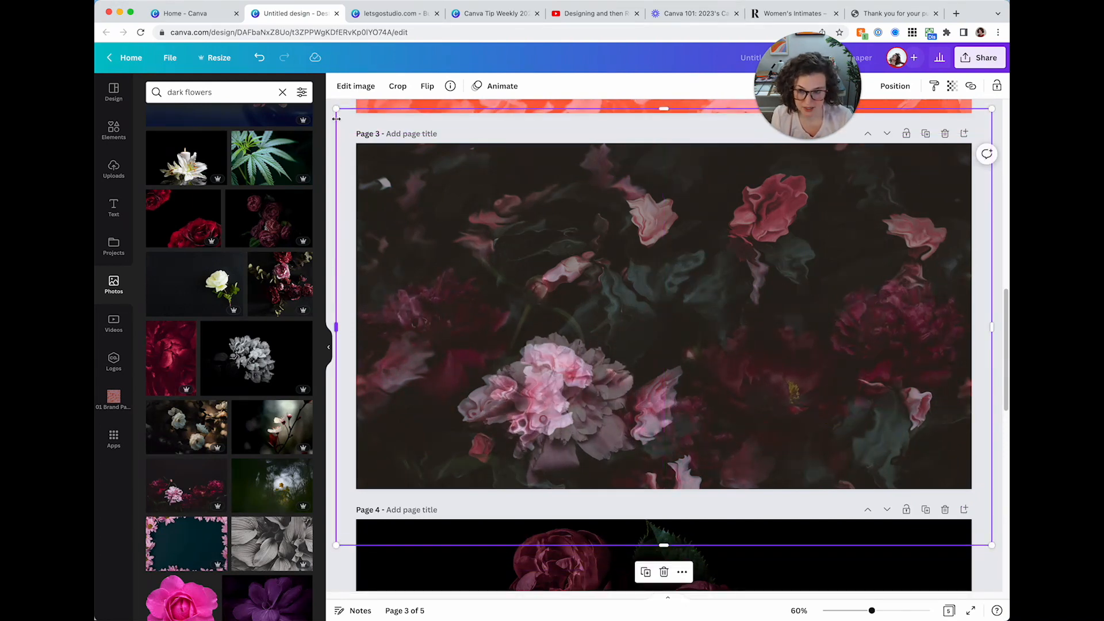
left_click(329, 134)
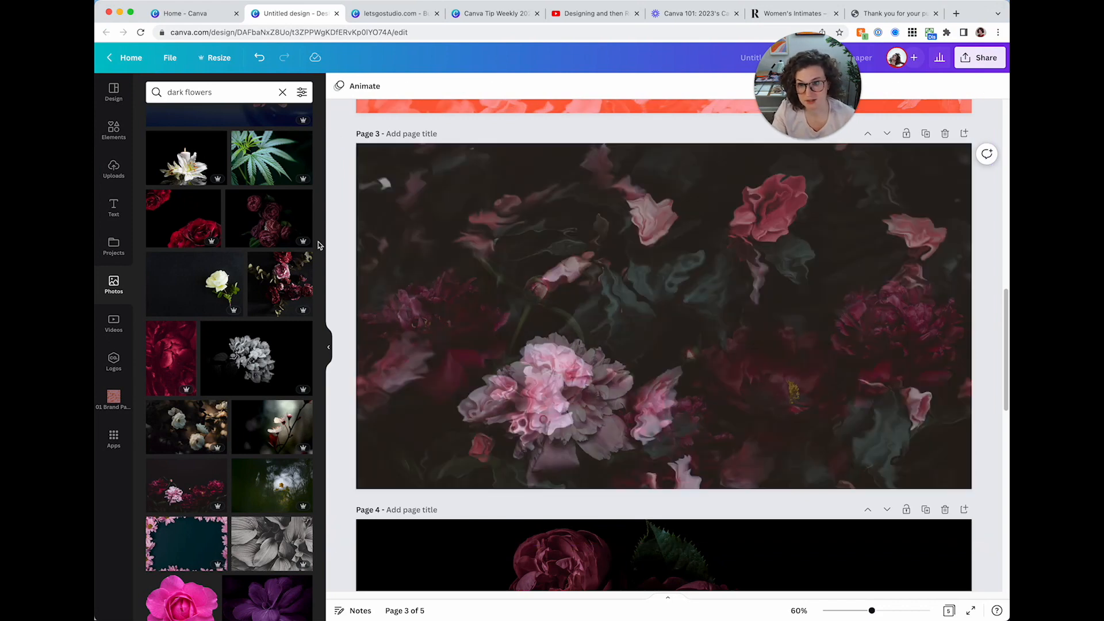
Step: Search the photo library for "light leaks"
double_click(194, 91)
triple_click(194, 90)
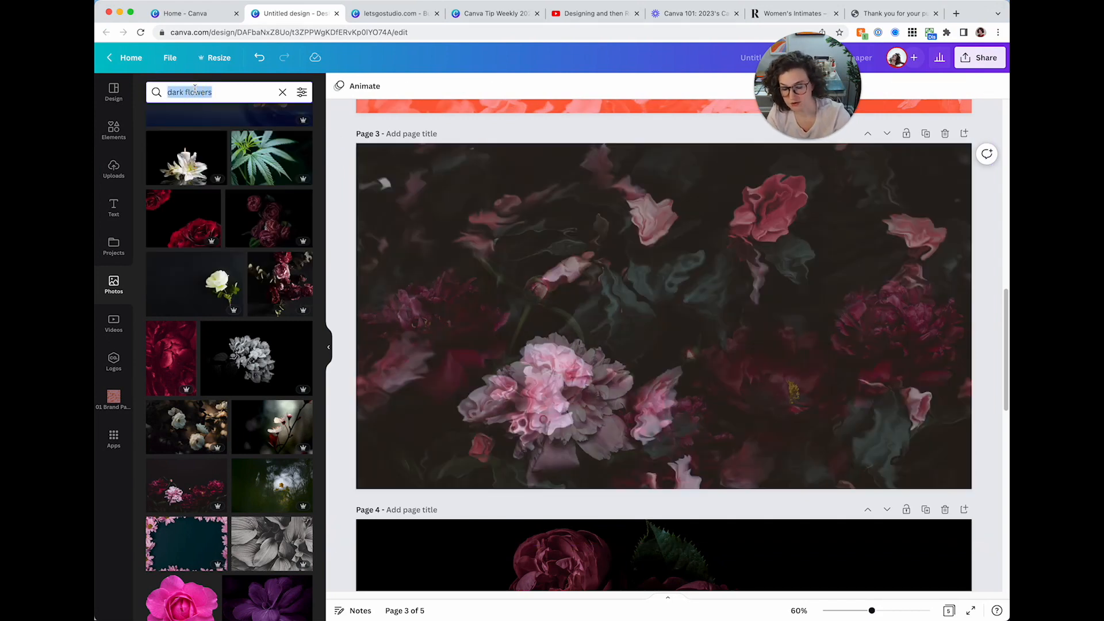
type("light leaks")
key("Return")
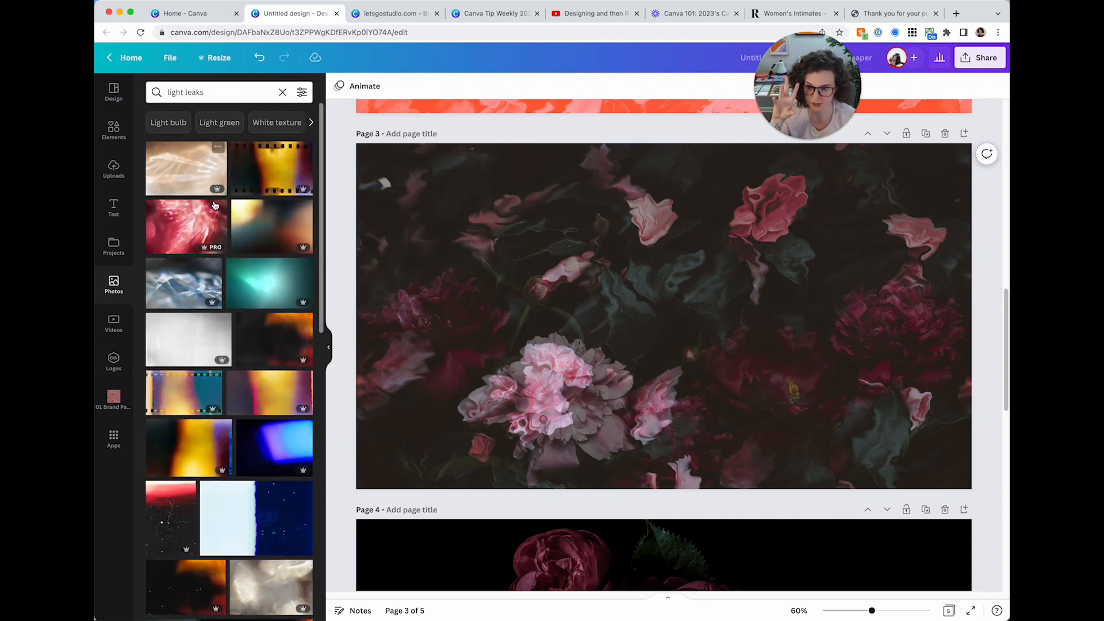
Step: Try the beige light-leak photo as an overlay on page 3 at transparency 34 and delete it again
left_click(173, 167)
left_click_drag(654, 323, 575, 311)
left_click(953, 86)
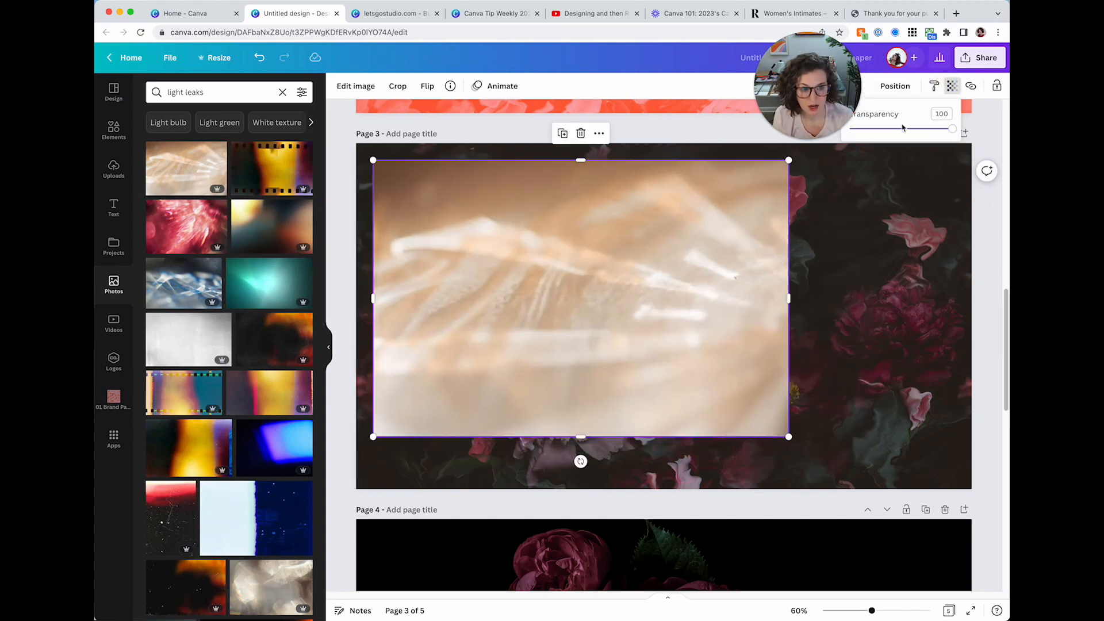
left_click_drag(906, 129, 885, 130)
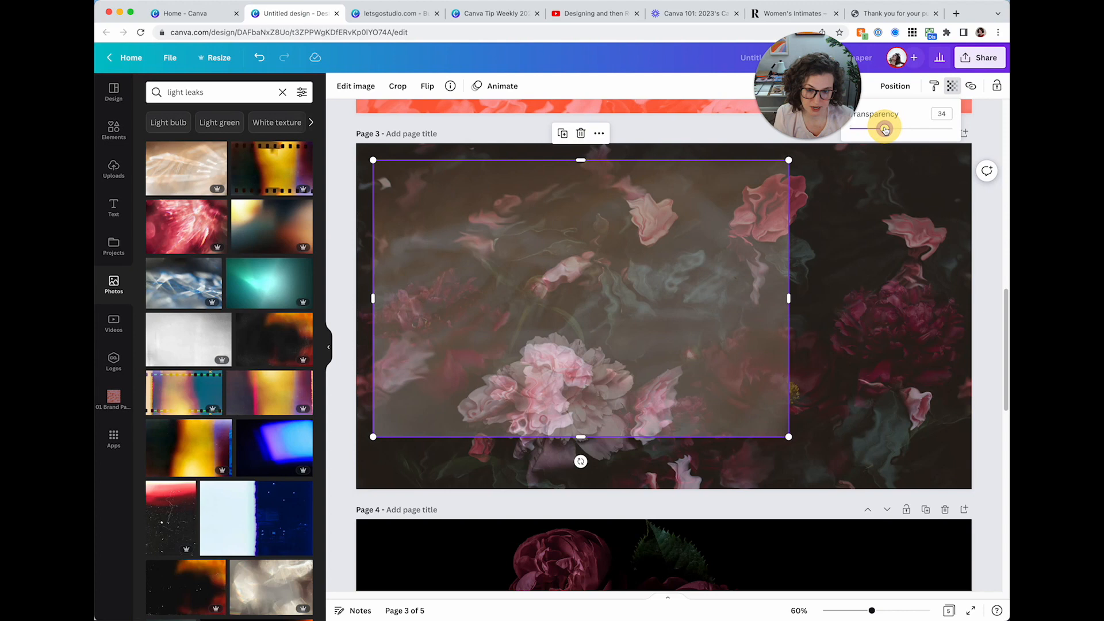
mouse_move(572, 319)
left_mouse_down()
mouse_move(584, 308)
mouse_move(552, 316)
mouse_move(577, 309)
mouse_move(576, 326)
left_mouse_up()
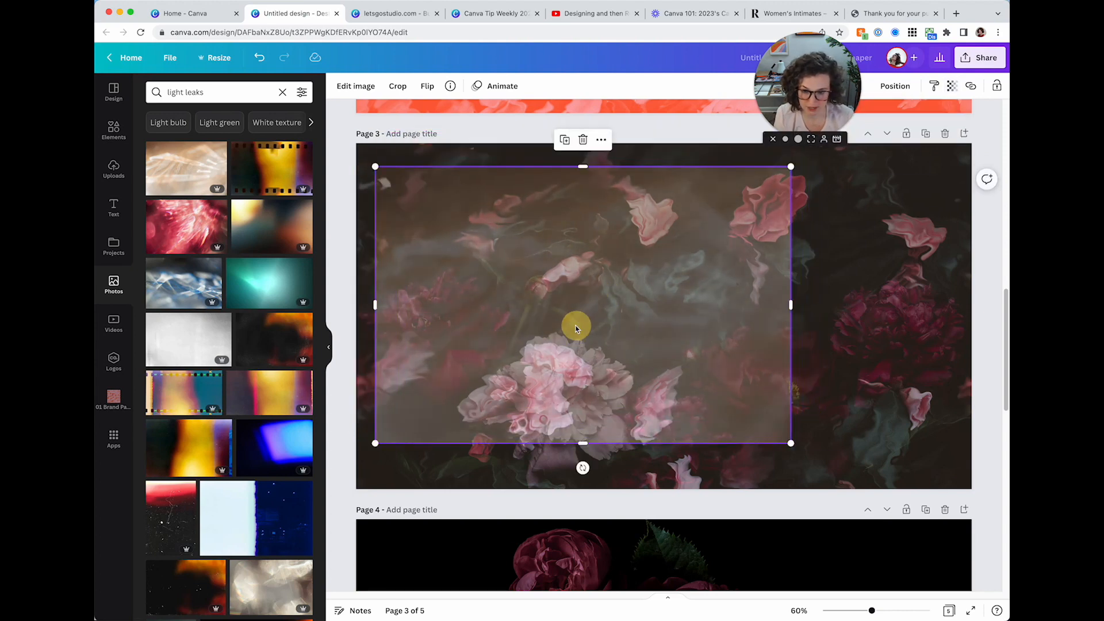
key("Delete")
Step: Add the black light-leak photo with orange and red glow to page 3, make it semi-transparent and enlarge it to cover the page
scroll(242, 547, "down", 3)
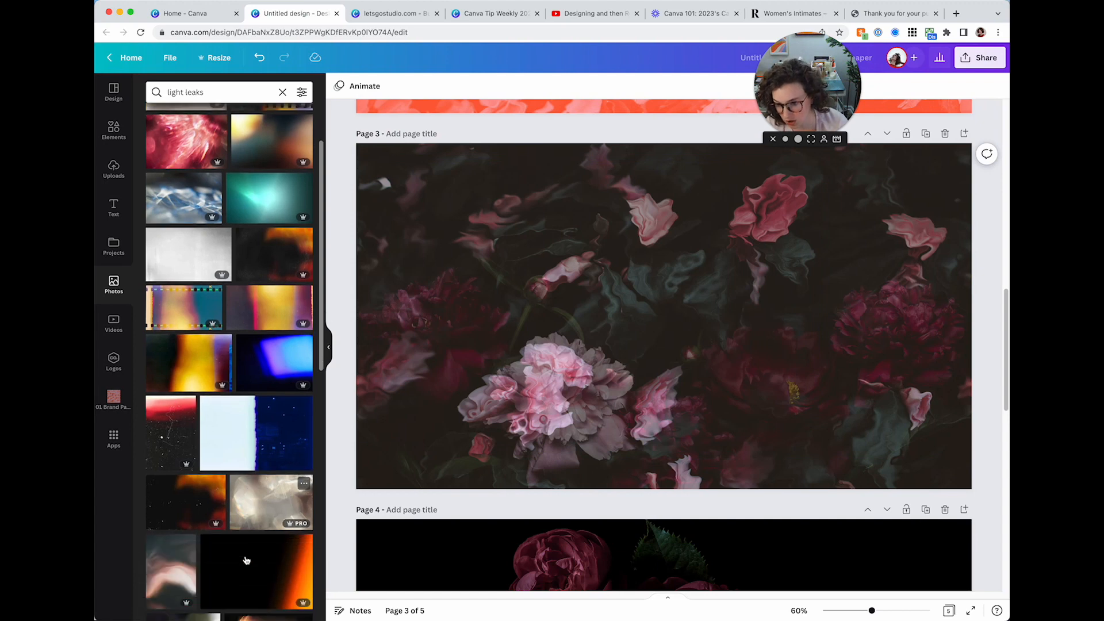
left_click(160, 505)
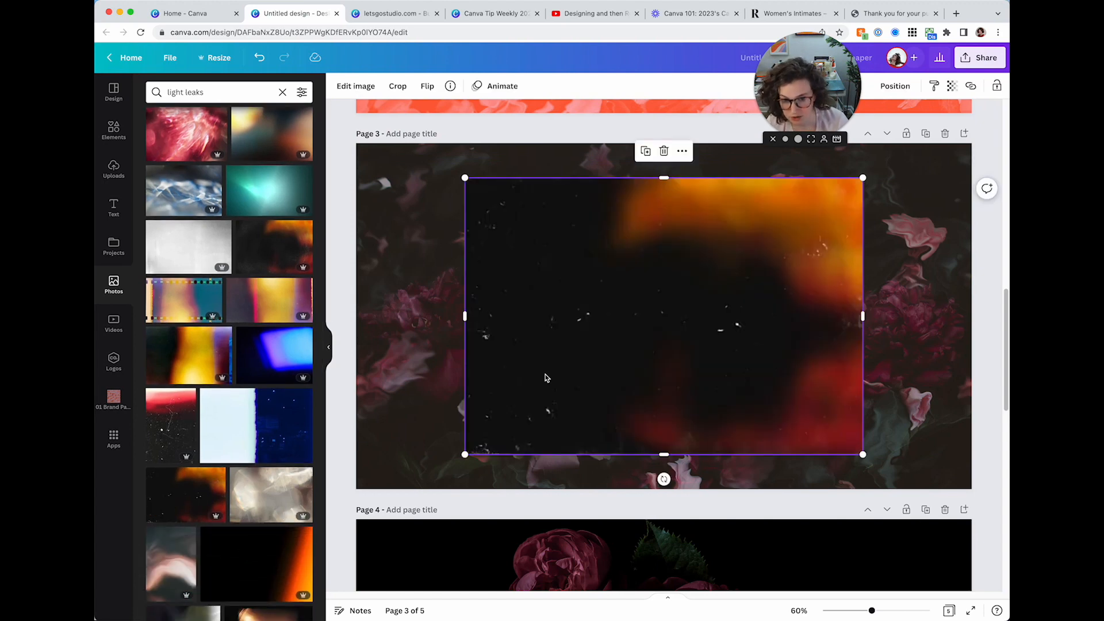
left_click(952, 85)
left_click_drag(951, 128, 890, 130)
left_click_drag(701, 344, 811, 308)
left_click_drag(569, 419, 325, 544)
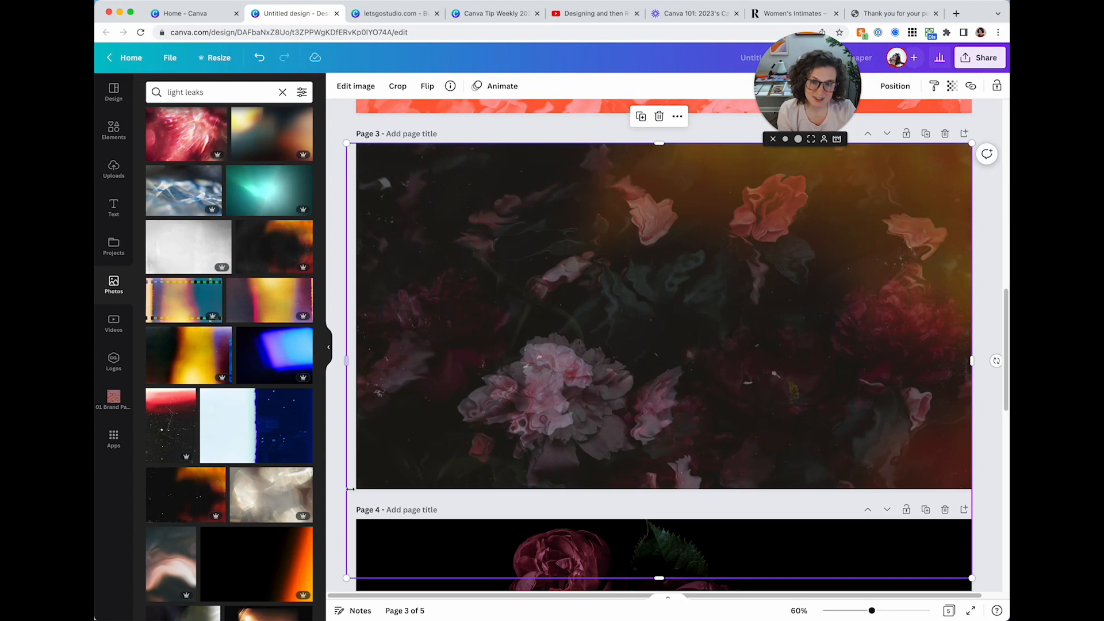
left_click(332, 142)
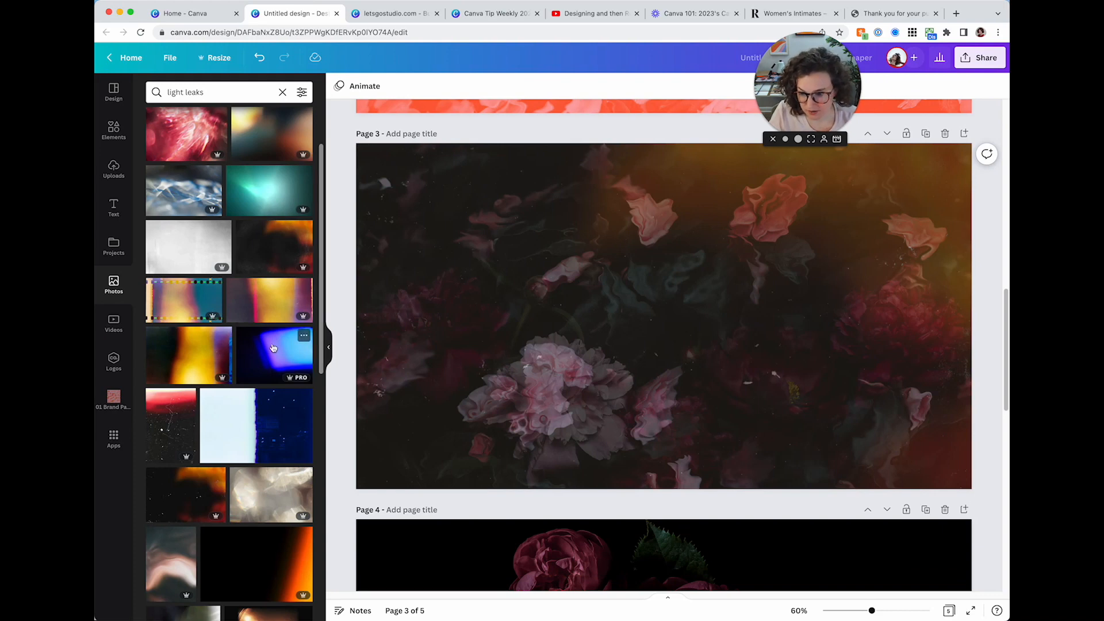
Step: Try the blurred pink-and-grey light-leak photo on page 3, rotated sideways, with its transparency at 28
scroll(188, 391, "down", 3)
left_click(188, 390)
left_click_drag(661, 476, 456, 312)
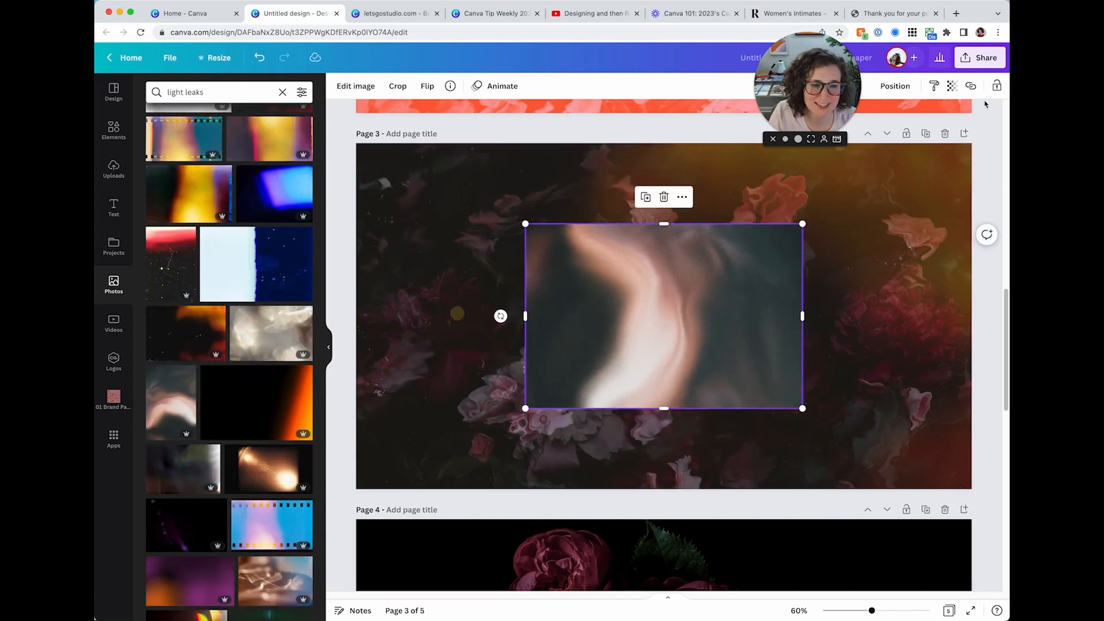
left_click(949, 87)
left_click_drag(952, 129, 879, 127)
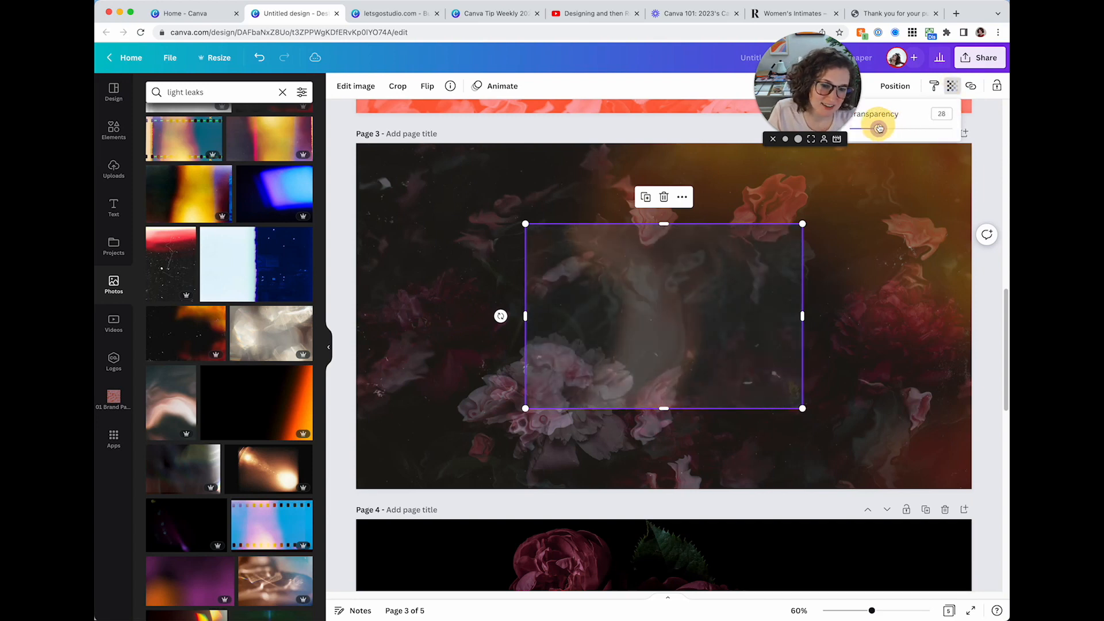
Step: Enlarge the pink-and-grey light-leak overlay to cover page 3 and lower its transparency to 14
left_click_drag(711, 384, 523, 289)
left_click_drag(620, 321, 1007, 484)
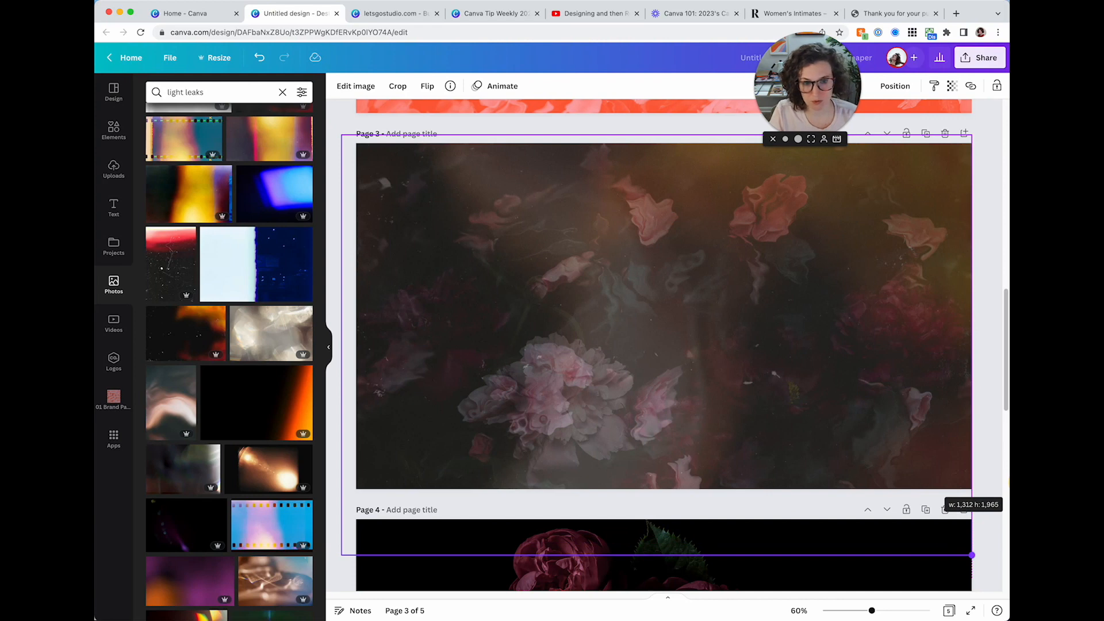
left_click_drag(973, 555, 972, 555)
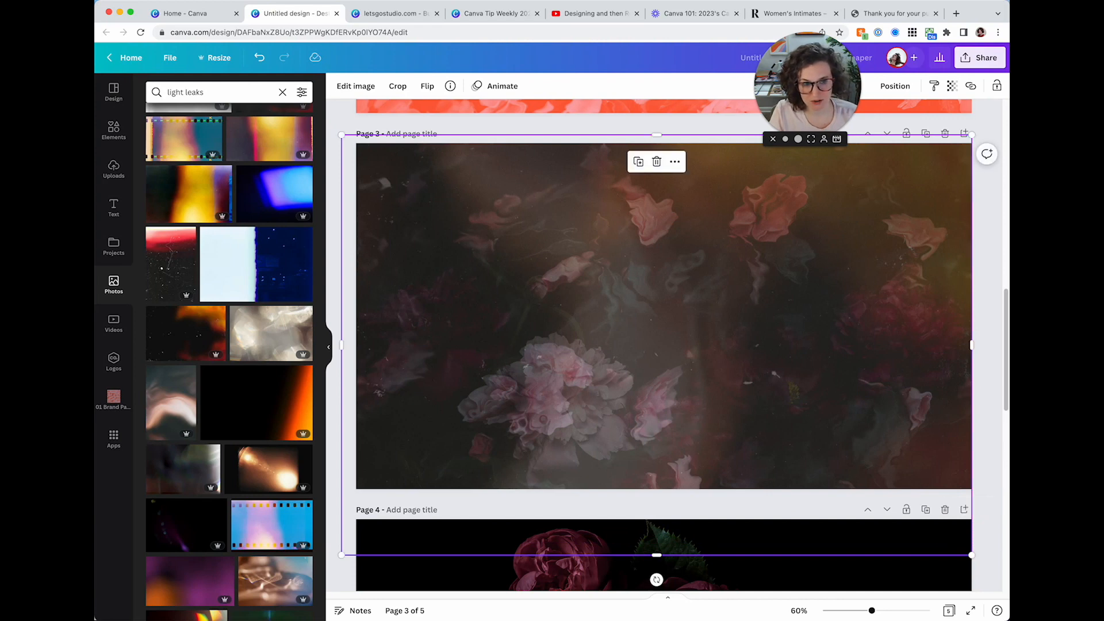
left_click(952, 87)
left_click_drag(877, 131, 864, 130)
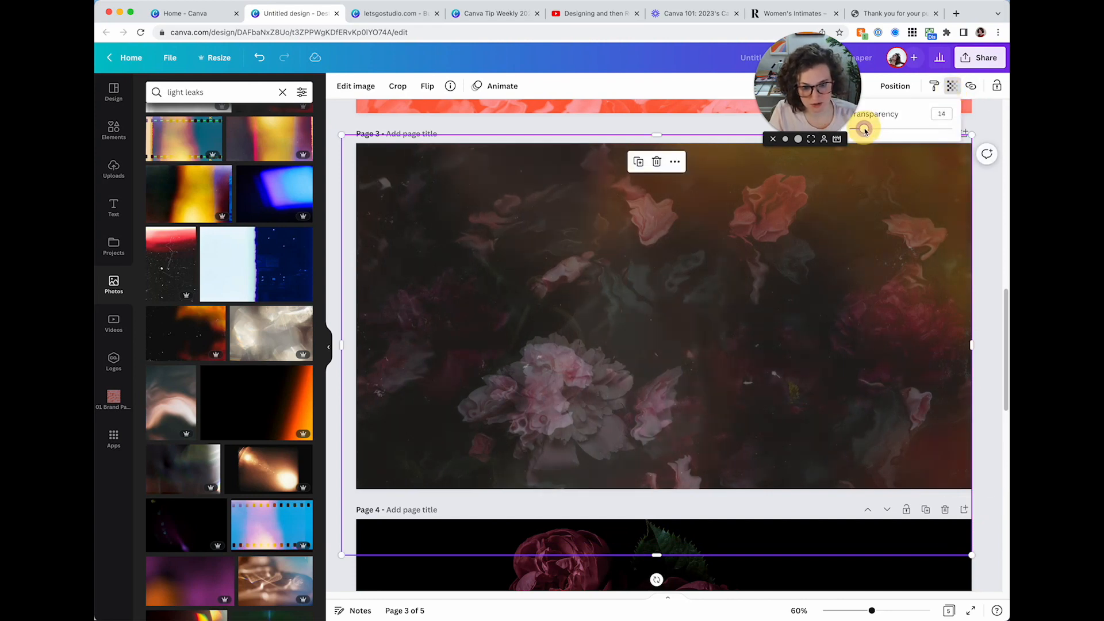
left_click_drag(745, 356, 744, 383)
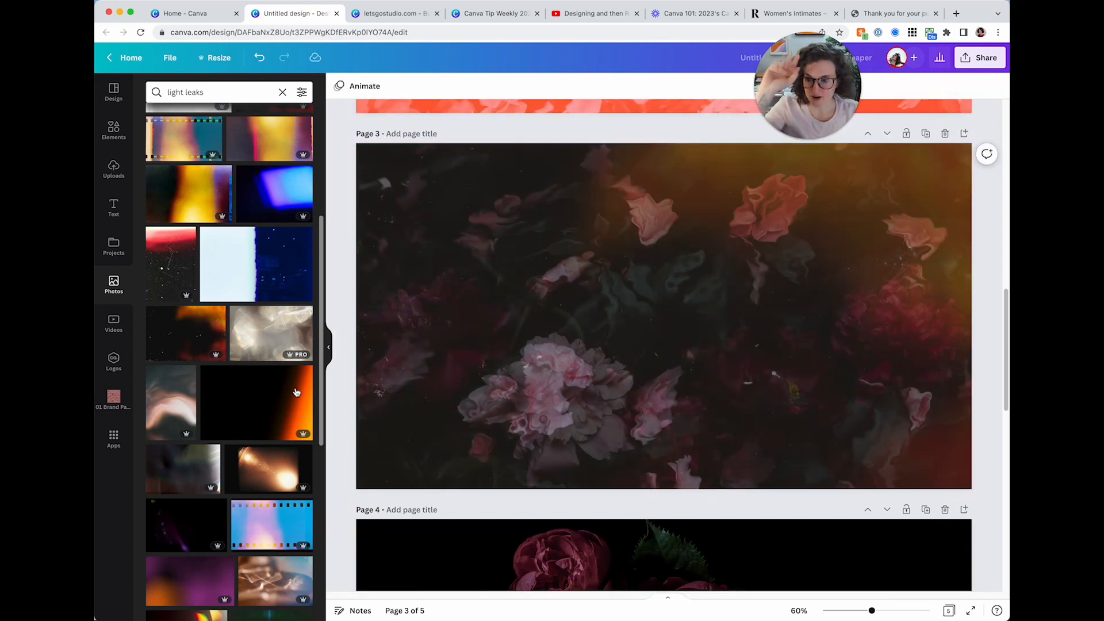
Step: Add a text box on page 3 reading "insert moody and amazing dark academia quote here" and set its font size to 43
scroll(308, 439, "down", 3)
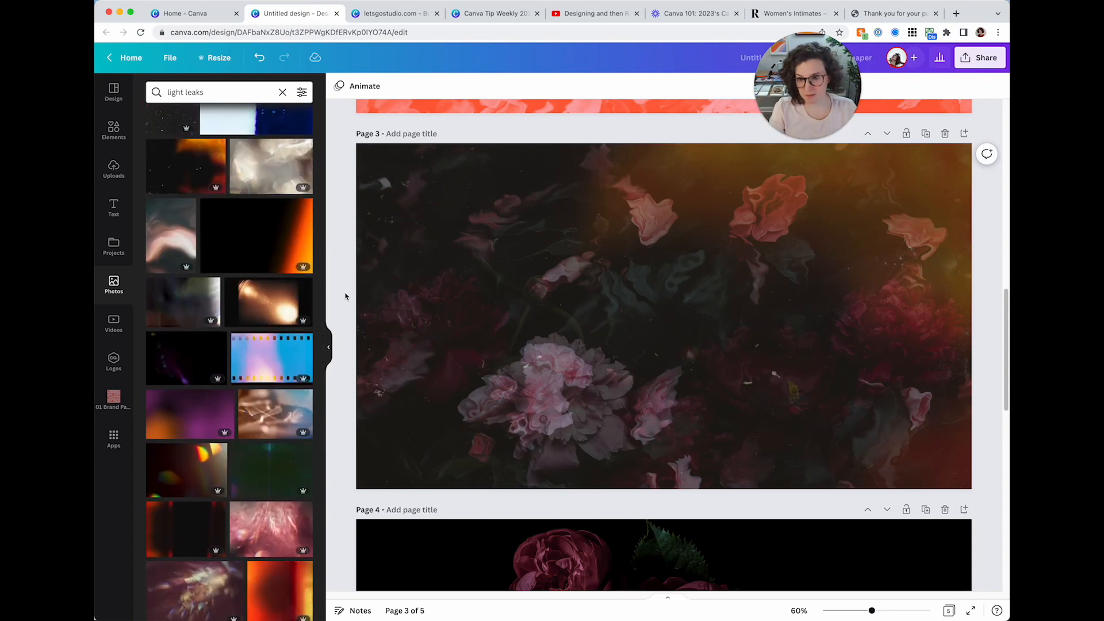
key("t")
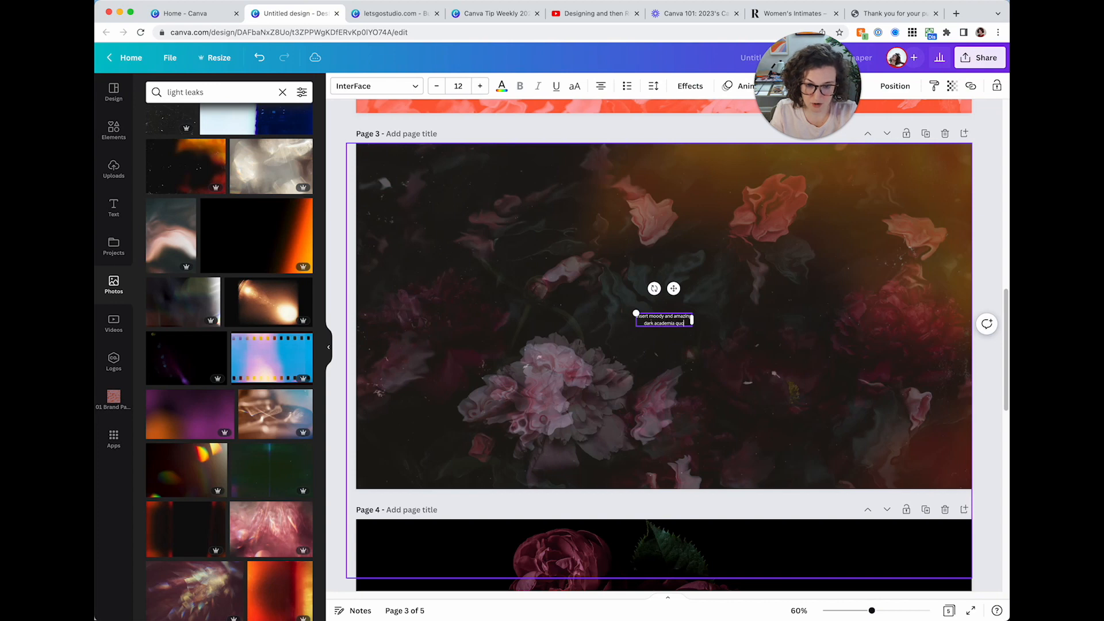
key("super+shift+period")
key("super+shift+period")
key("super+shift+period")
key("super+shift+period")
key("super+shift+period")
key("super+shift+period")
key("super+shift+period")
key("super+shift+period")
key("super+shift+period")
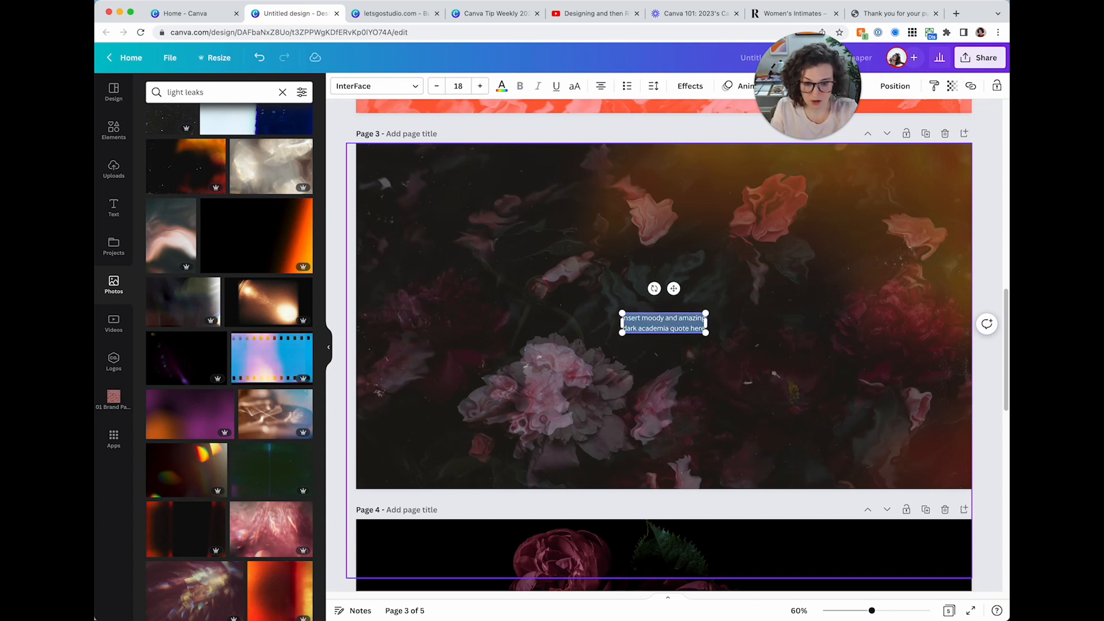
key("super+shift+period")
key("super+shift+period")
key("super+shift+period")
key("super+shift+period")
key("super+shift+period")
key("super+shift+period")
key("super+shift+period")
key("super+shift+period")
key("super+shift+period")
key("super+shift+period")
key("super+shift+period")
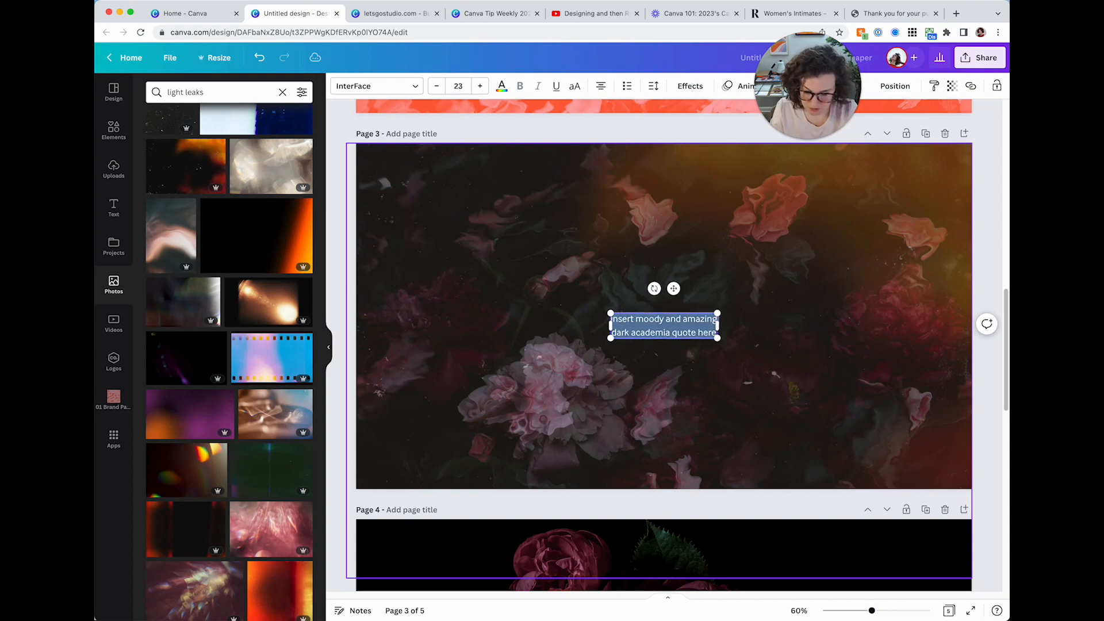
key("super+shift+period")
key("super+shift+period")
key("super+shift+period")
key("super+shift+period")
key("super+shift+period")
key("super+shift+period")
key("super+shift+period")
key("super+shift+period")
key("super+shift+period")
key("super+shift+period")
key("super+shift+period")
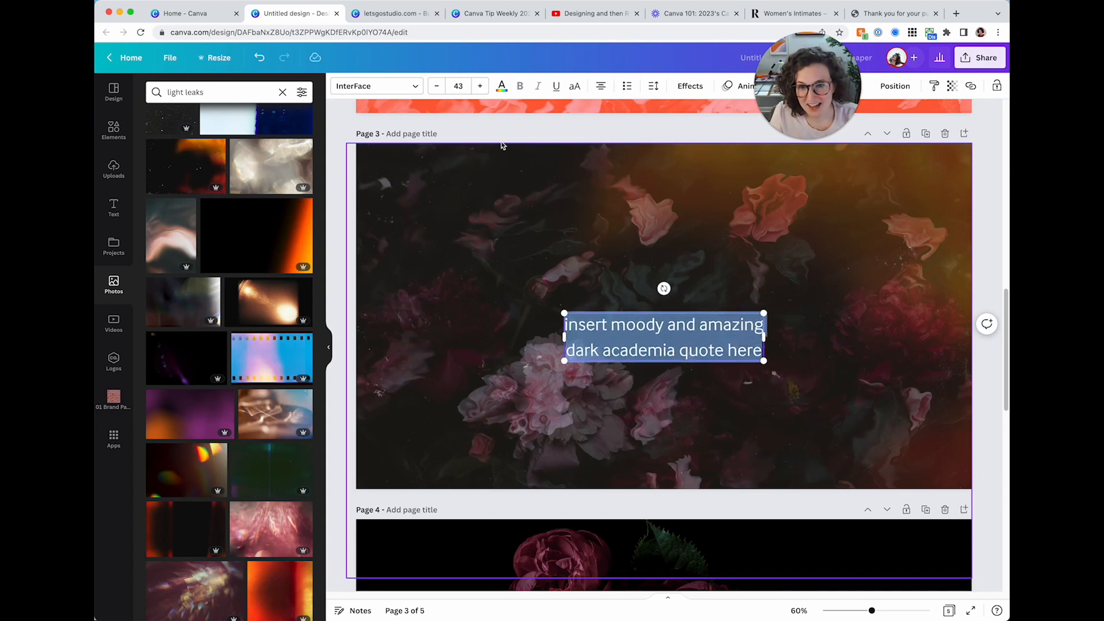
Step: Change the quote text's font to the uploaded Dark Paradise
left_click(375, 85)
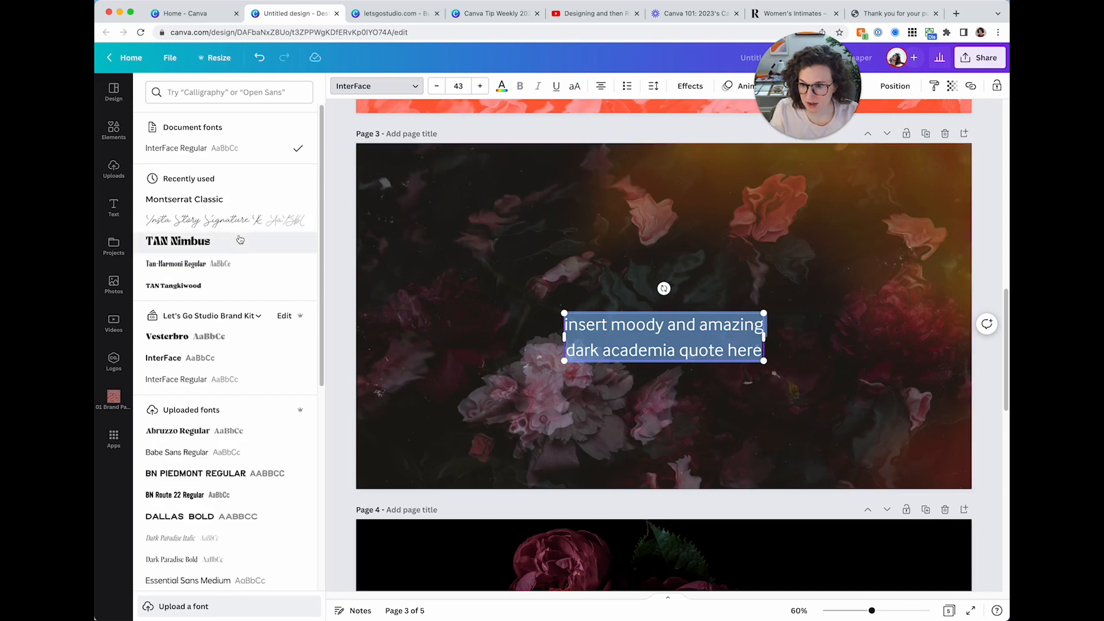
scroll(235, 248, "down", 5)
left_click(180, 433)
left_click(346, 249)
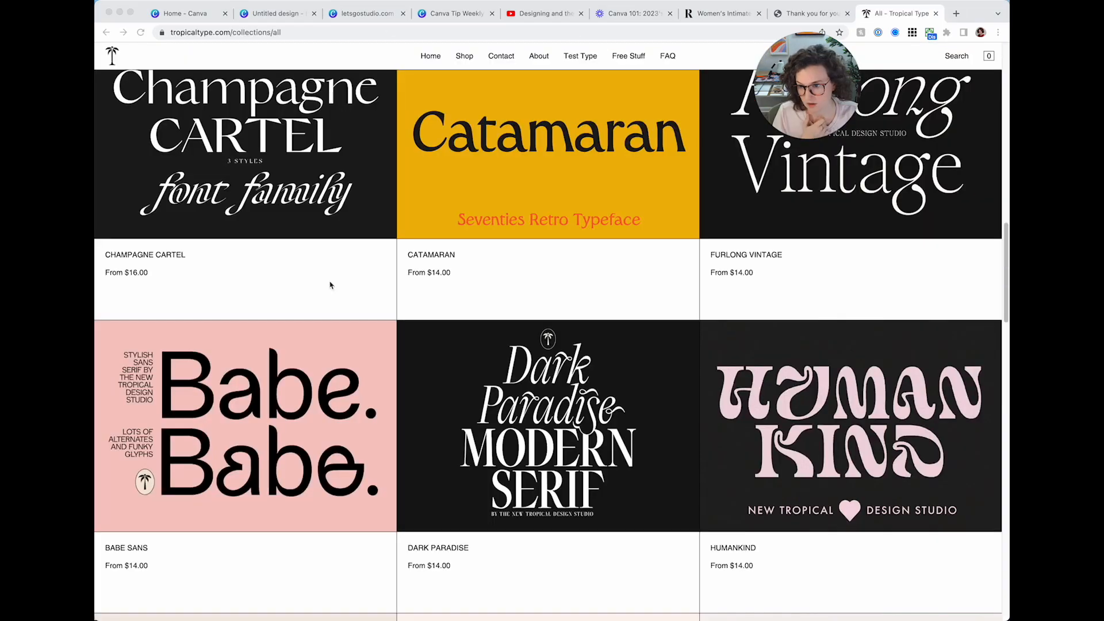
Step: View the Dark Paradise typeface on the Tropical Type website and return to the Canva wallpaper design
scroll(330, 285, "down", 1)
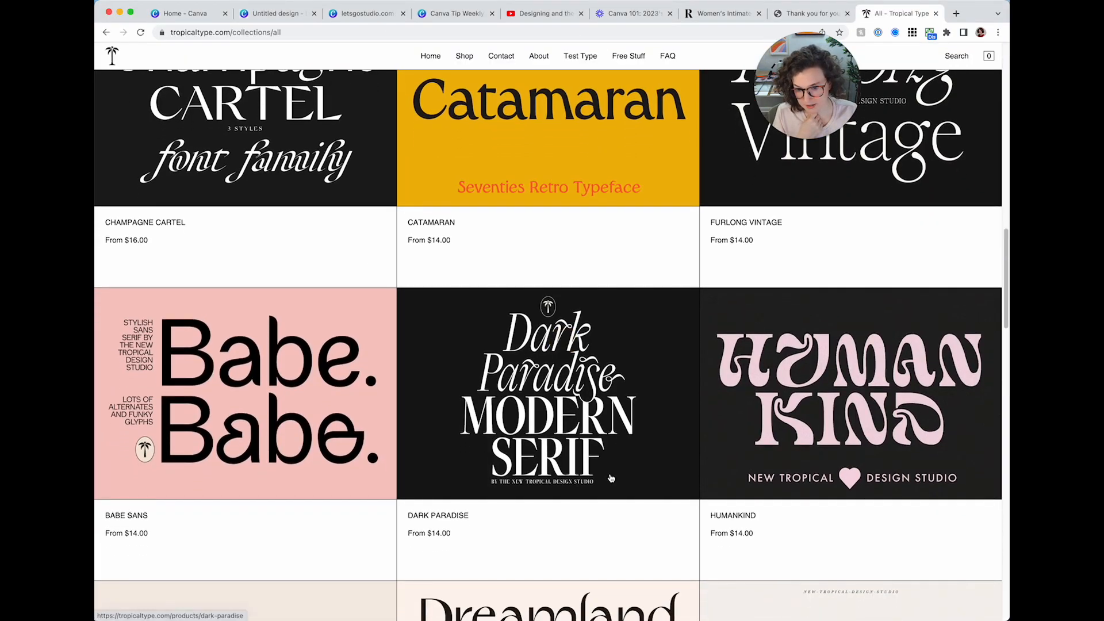
left_click(471, 15)
left_click(366, 13)
left_click(274, 14)
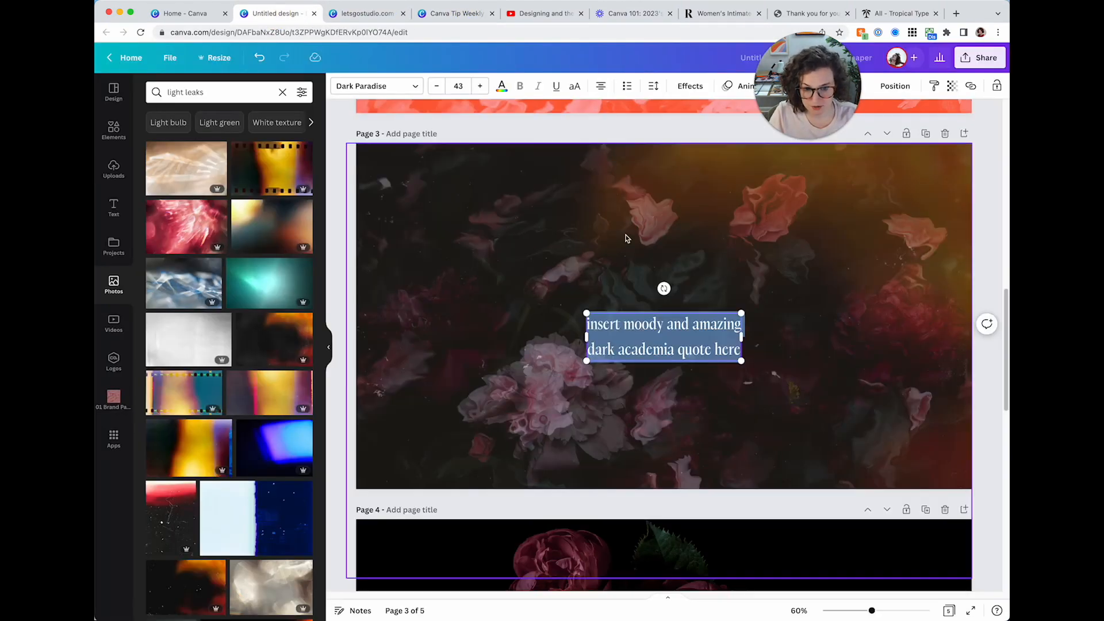
Step: Move the orange light-leak overlay on page 3 higher while keeping it across the page's full width
left_click(529, 376)
left_click_drag(679, 327, 657, 273)
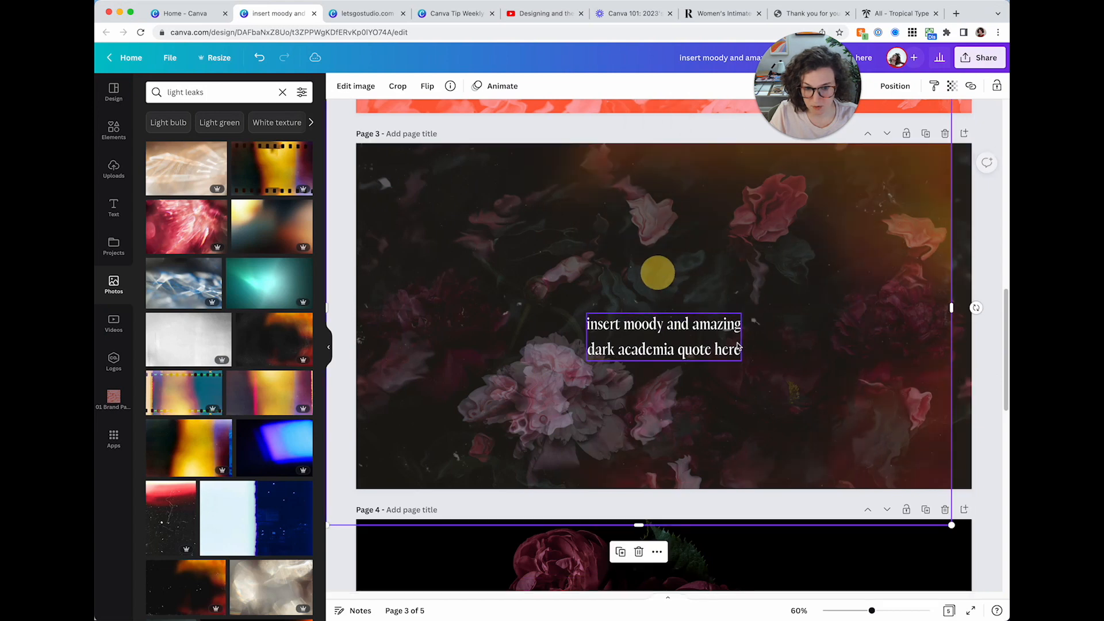
left_click(736, 346)
left_click_drag(804, 348, 826, 352)
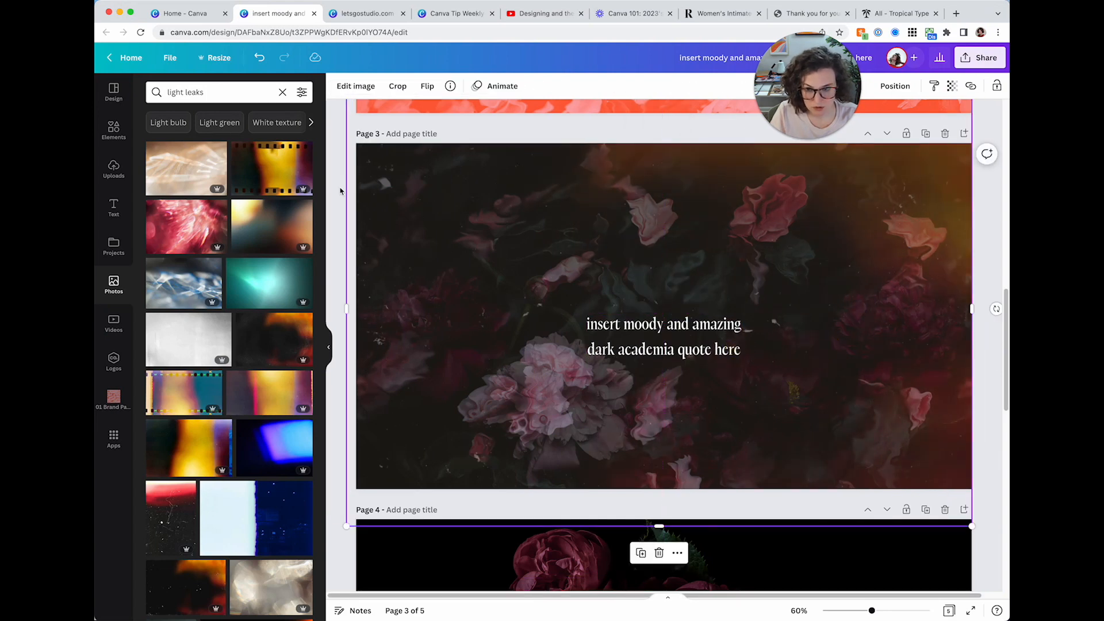
left_click(330, 187)
Step: Enlarge the quote text to font size 67.9 near the middle of page 3 and tighten its line spacing
left_click_drag(628, 340, 549, 277)
left_click_drag(665, 295, 715, 326)
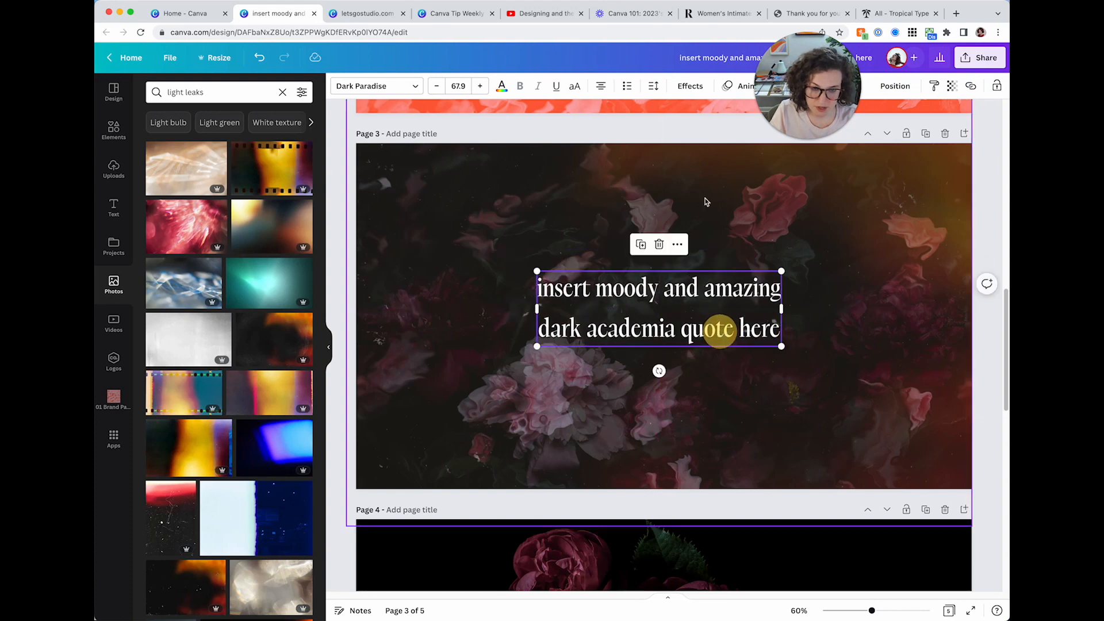
left_click(652, 85)
left_click_drag(708, 166, 692, 165)
left_click_drag(666, 292, 673, 305)
Step: Set the quote's first line, "insert moody and amazing", in Dark Paradise Italic
double_click(639, 300)
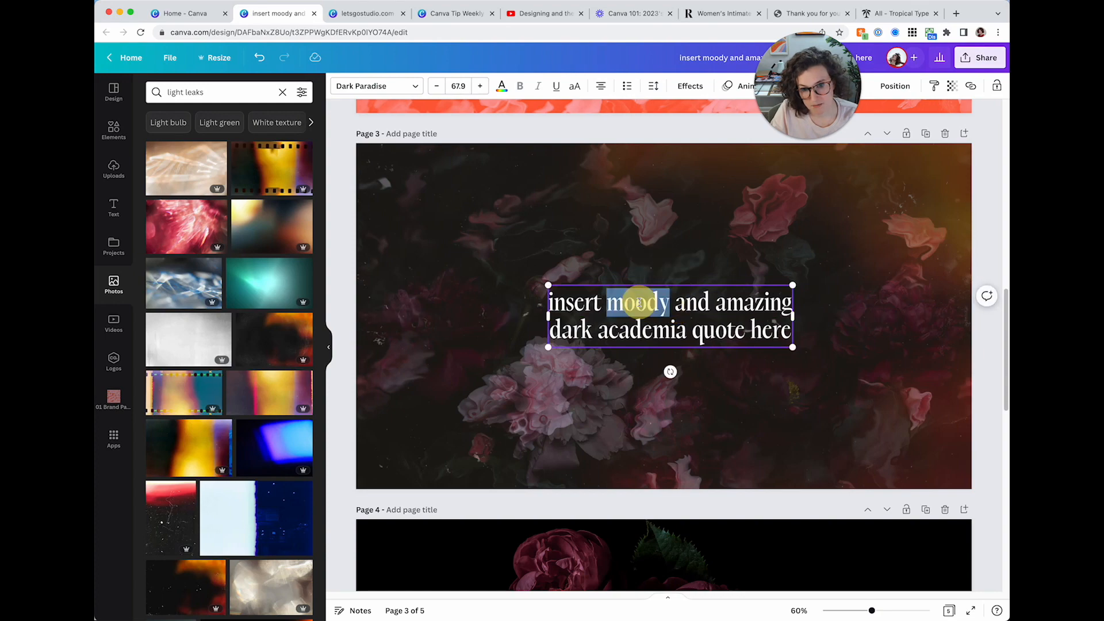
left_click(377, 86)
scroll(207, 288, "up", 3)
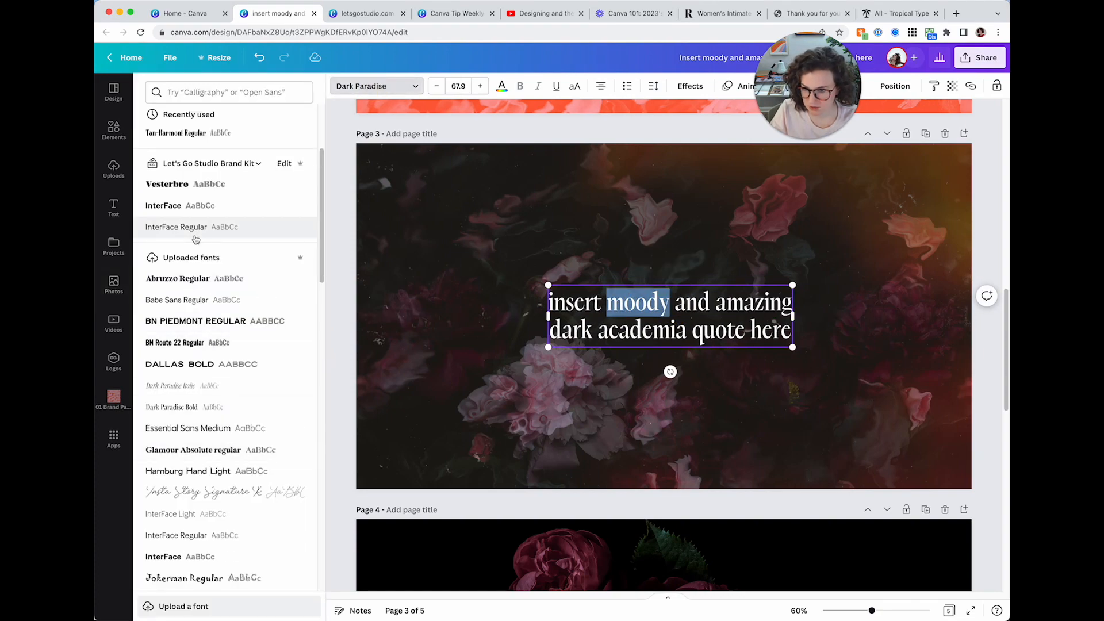
scroll(187, 221, "down", 3)
left_click(196, 404)
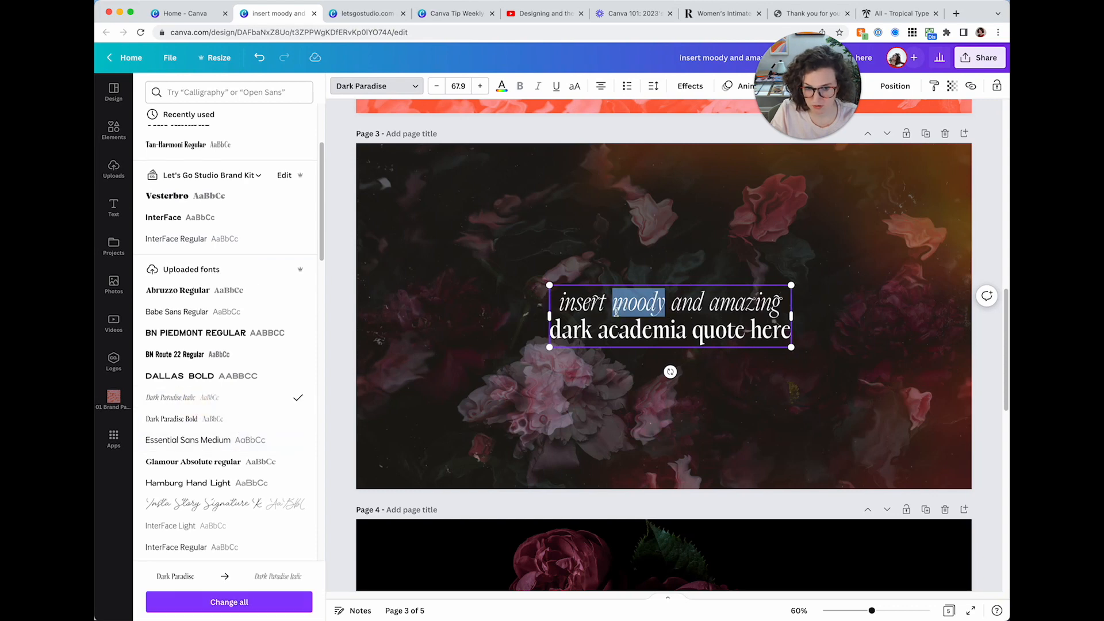
key("Escape")
left_click(113, 283)
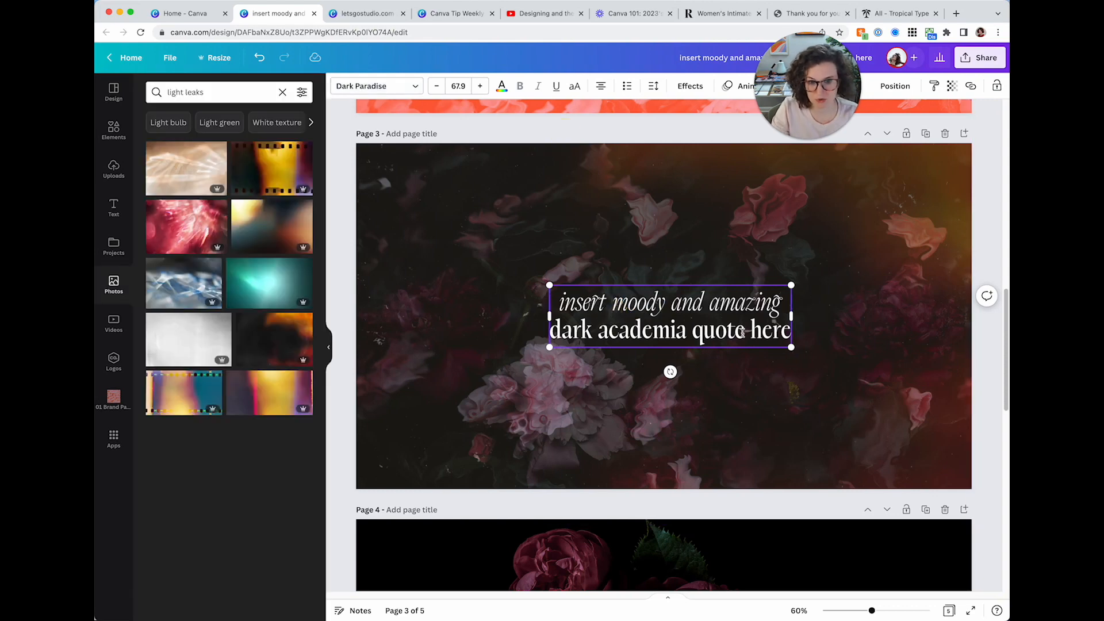
left_click(336, 282)
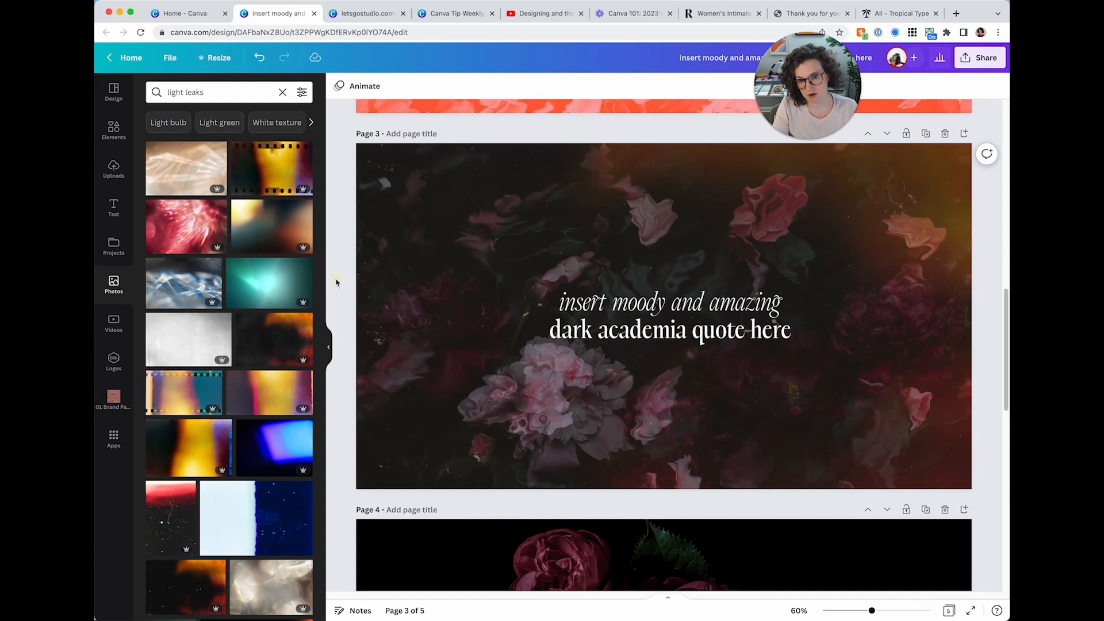
Step: Recolor the quote text on page 3 with the olive gold from the 2023 Let's Go Studio brand palette
left_click(662, 338)
left_click(502, 86)
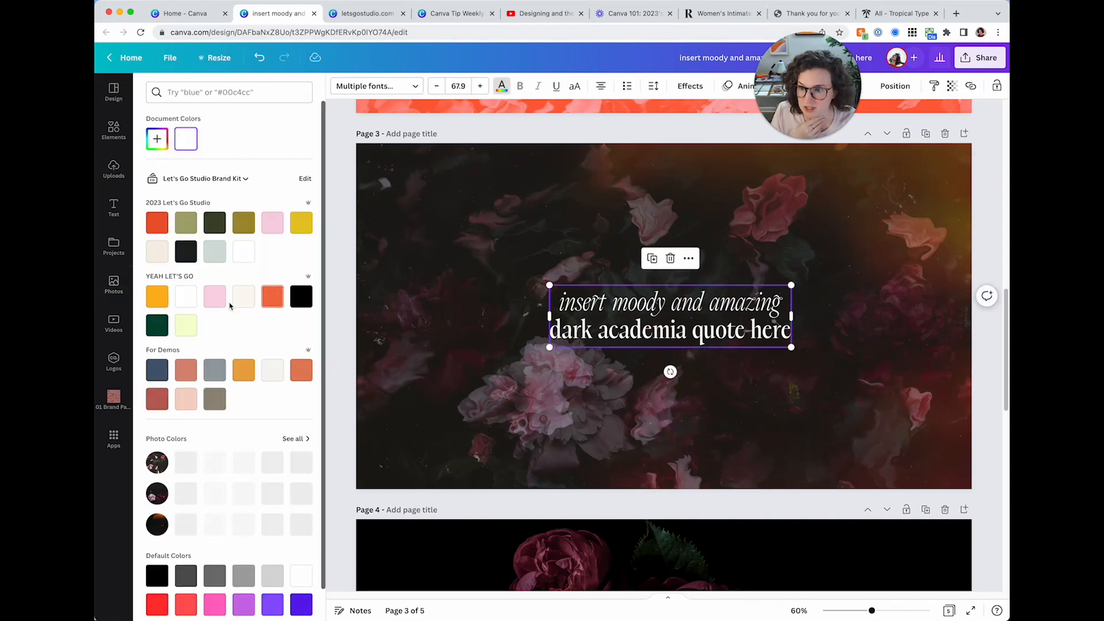
left_click(243, 223)
left_click(343, 202)
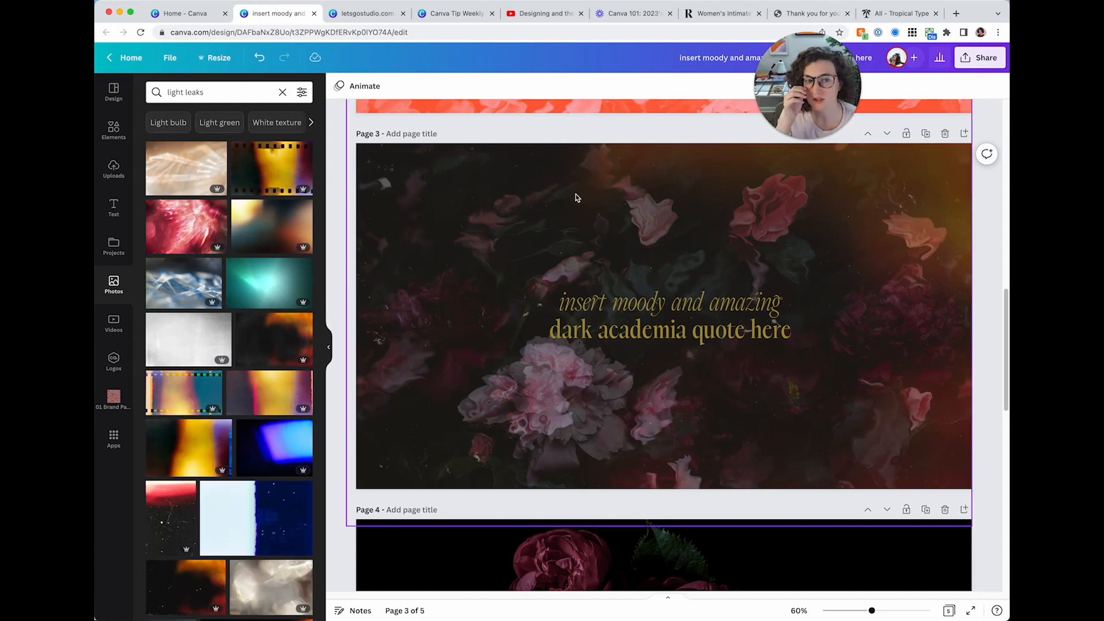
scroll(707, 291, "down", 6)
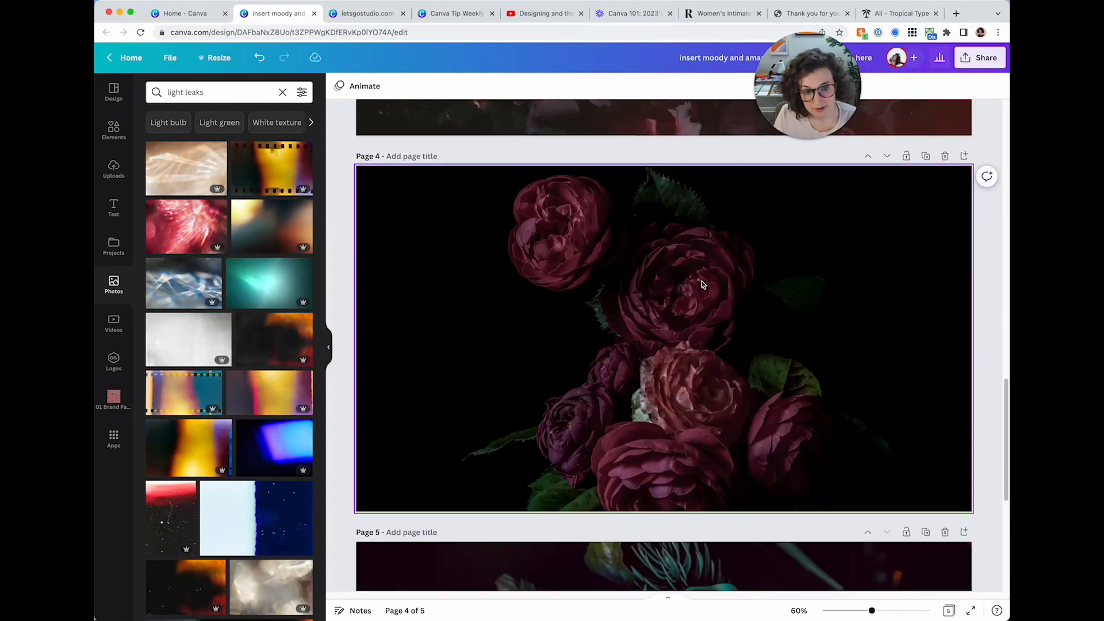
Step: Review the dark quote design on page 3 alongside the neighboring pages and the light leaks photo results
left_click(702, 284)
scroll(703, 280, "up", 4)
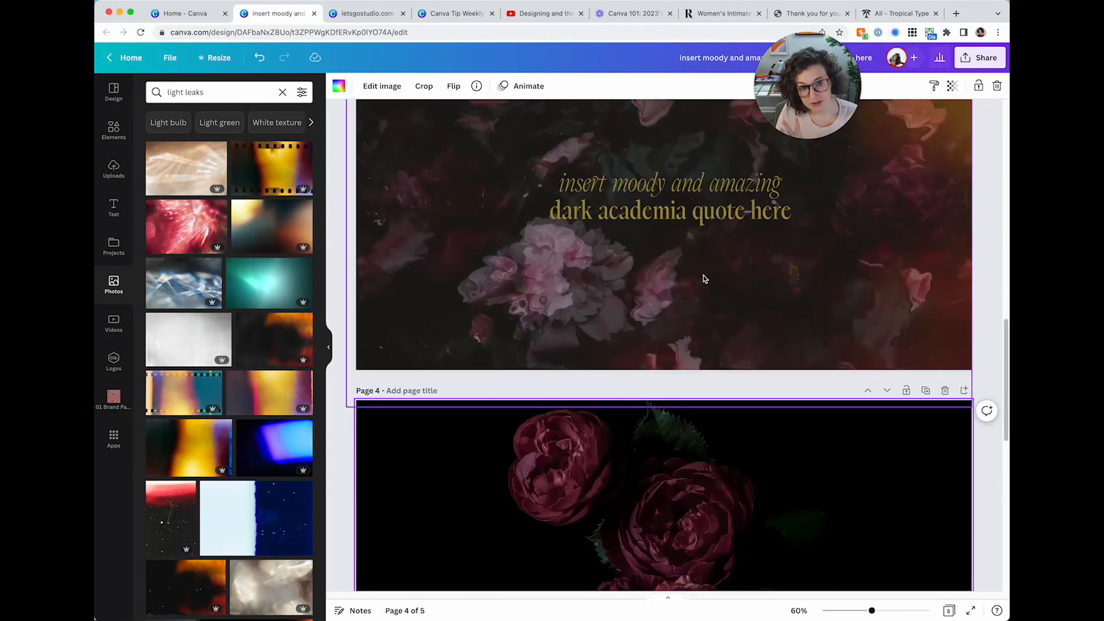
scroll(706, 279, "up", 3)
scroll(464, 211, "up", 3)
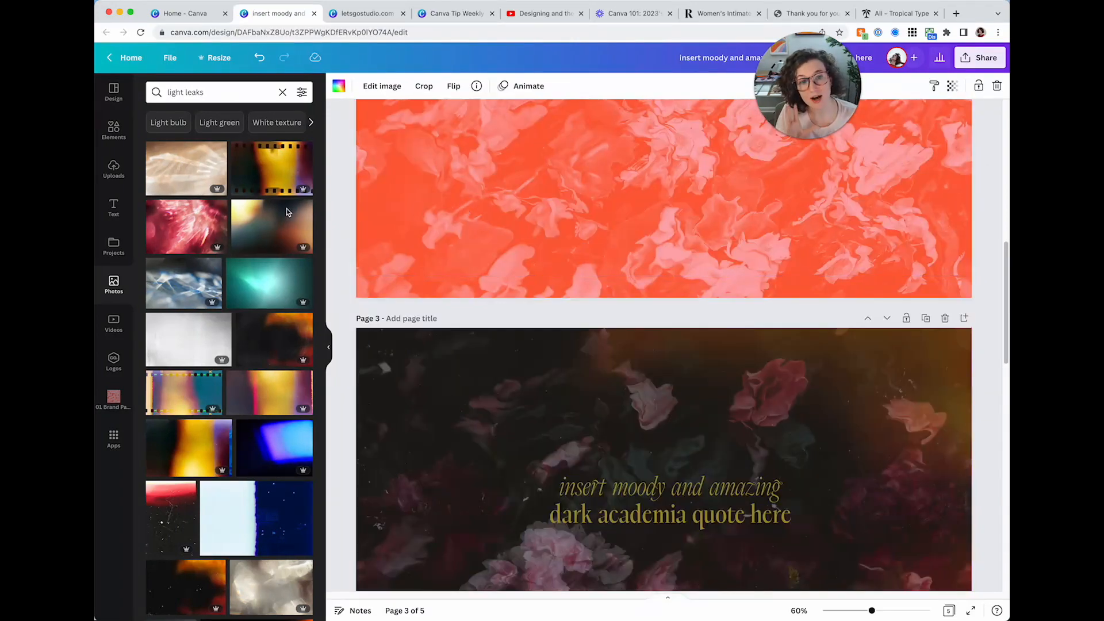
scroll(262, 373, "down", 5)
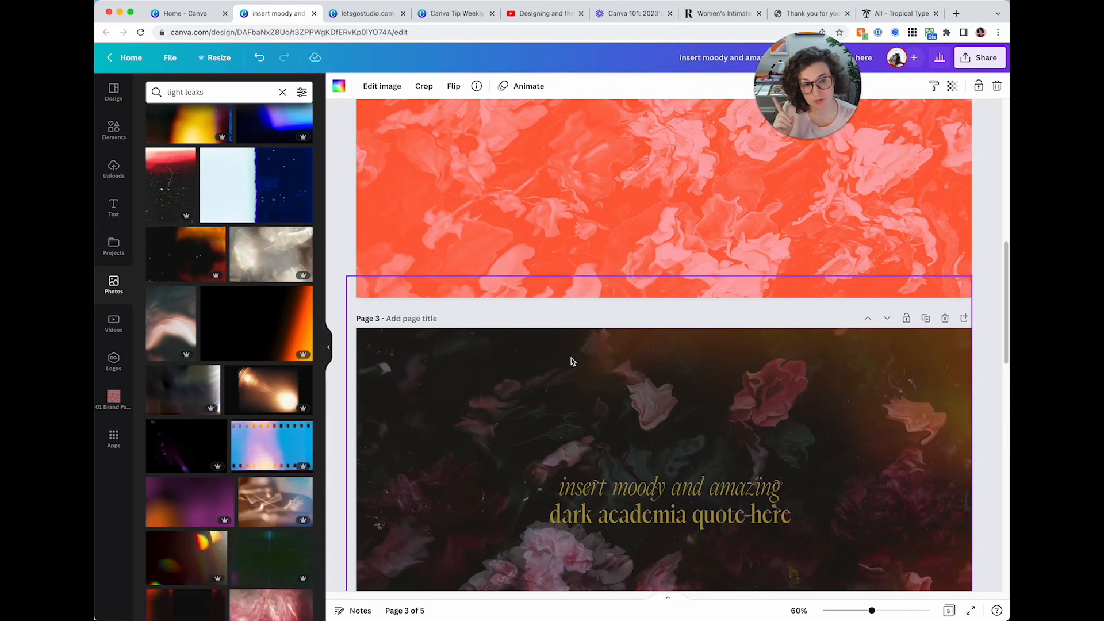
scroll(575, 352, "down", 2)
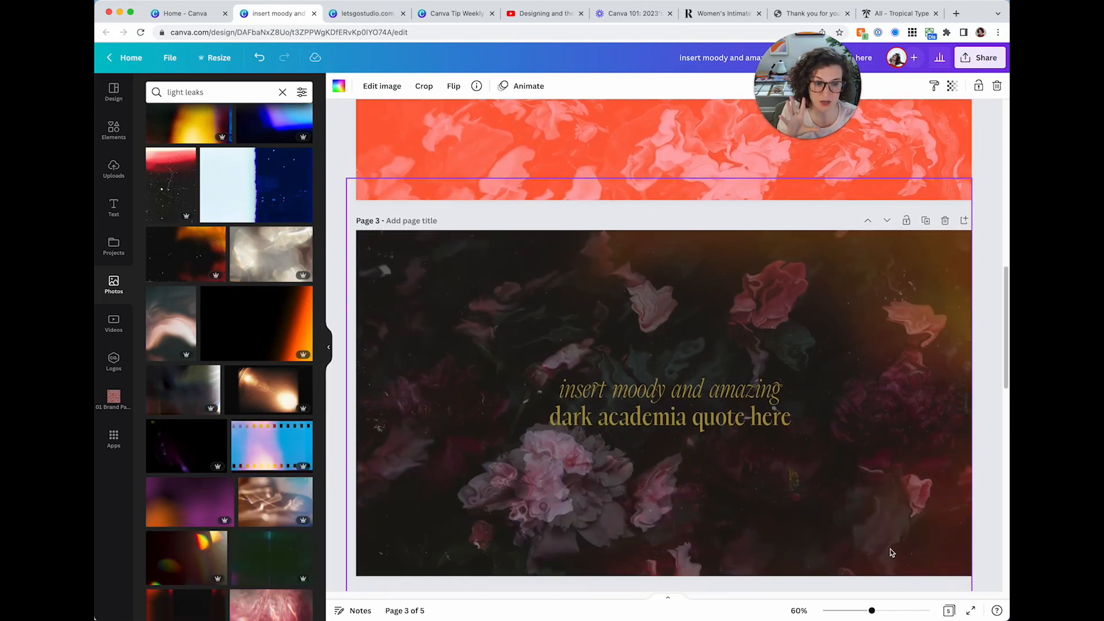
scroll(606, 313, "down", 2)
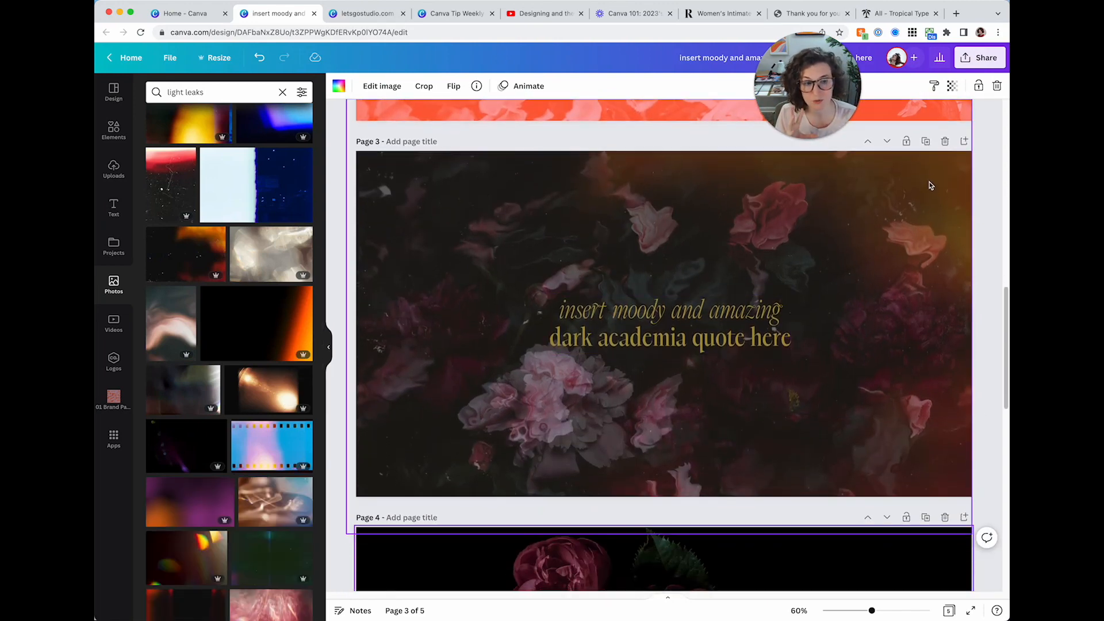
Step: Insert a blank page after page 3, clear the "light leaks" photo search and browse the trending photos
left_click(965, 142)
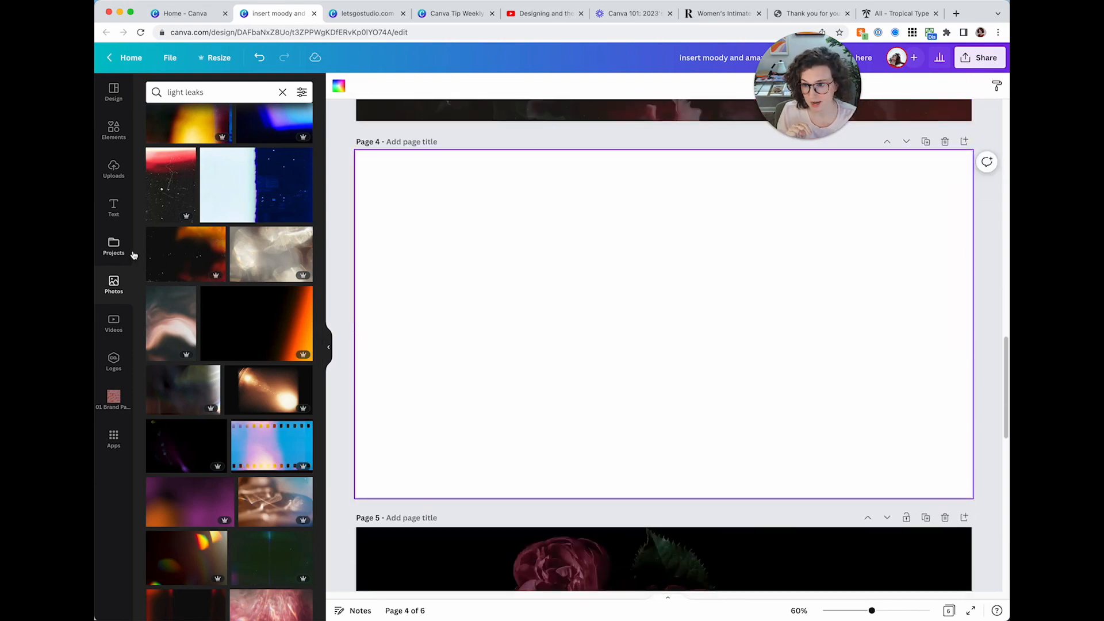
scroll(185, 293, "down", 5)
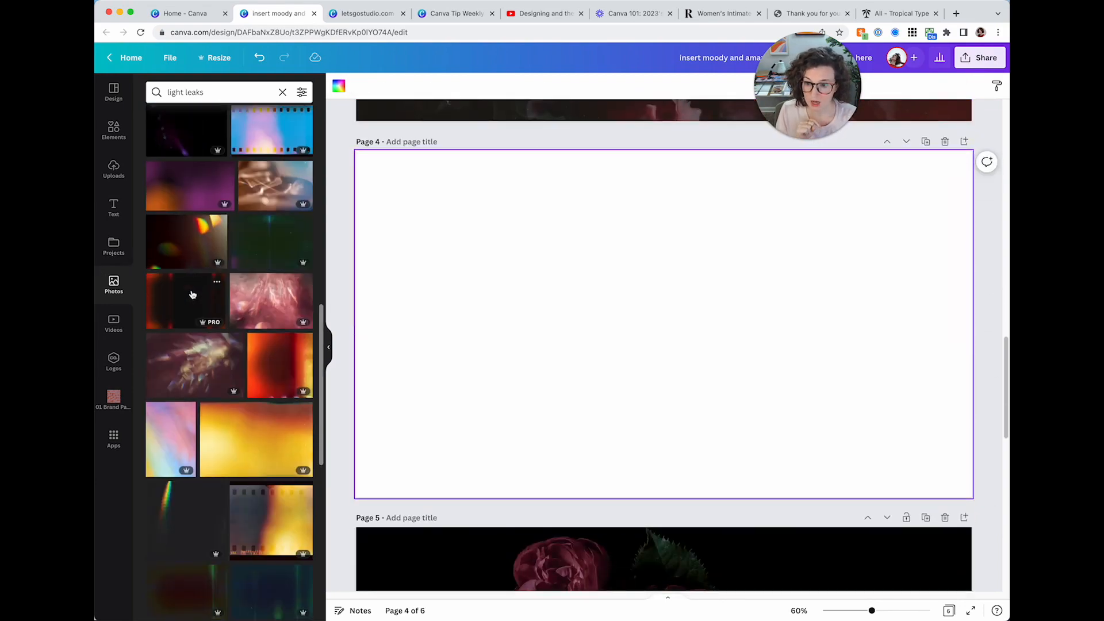
left_click(282, 92)
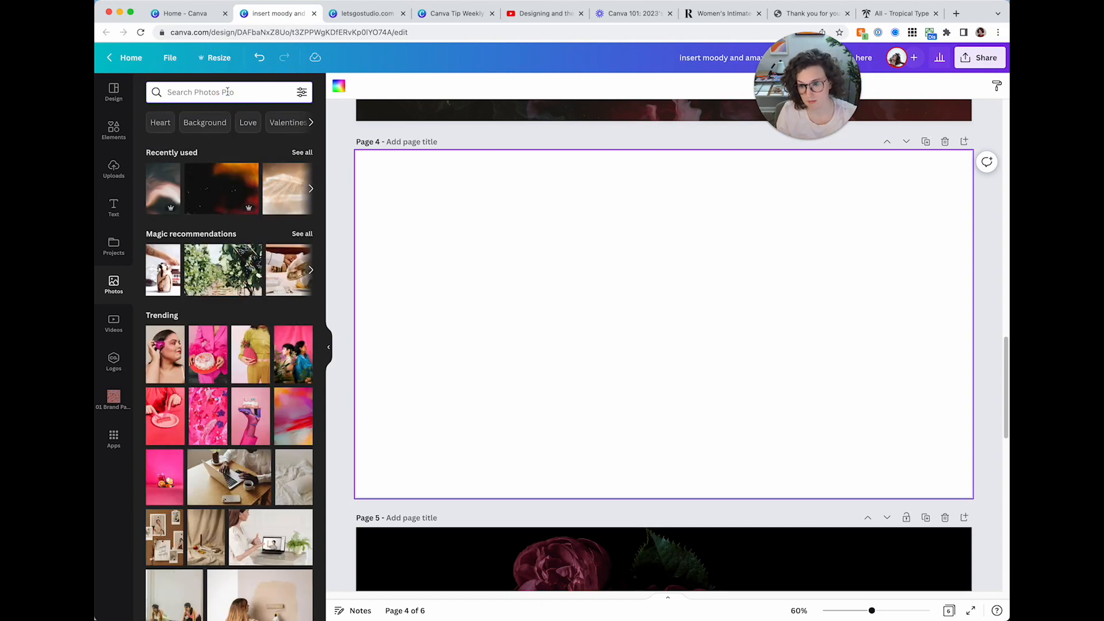
scroll(285, 303, "down", 10)
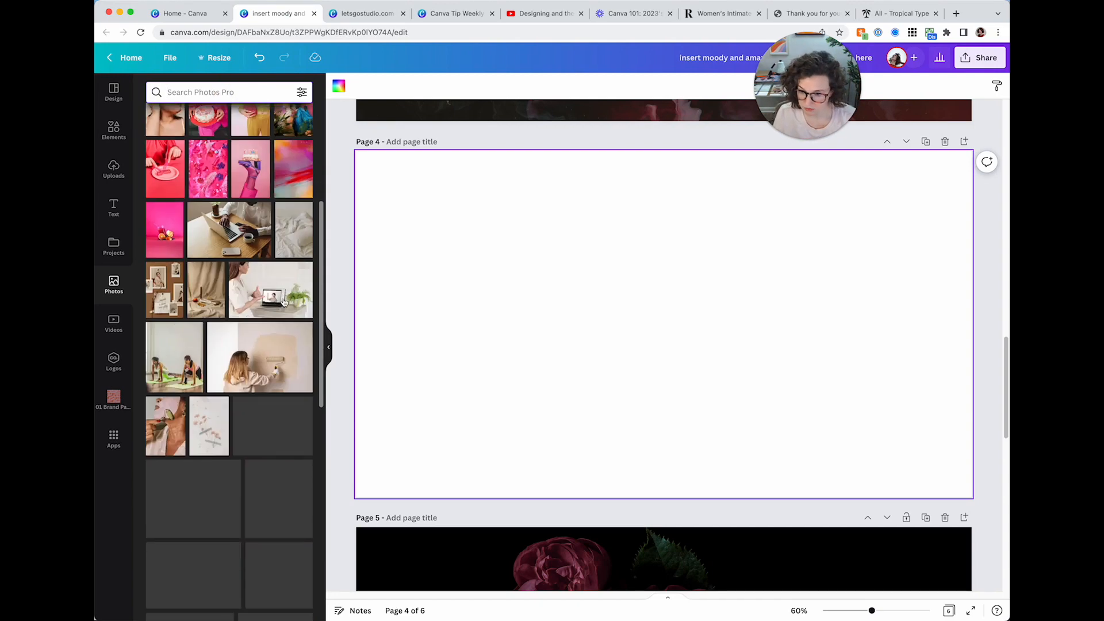
scroll(285, 303, "down", 15)
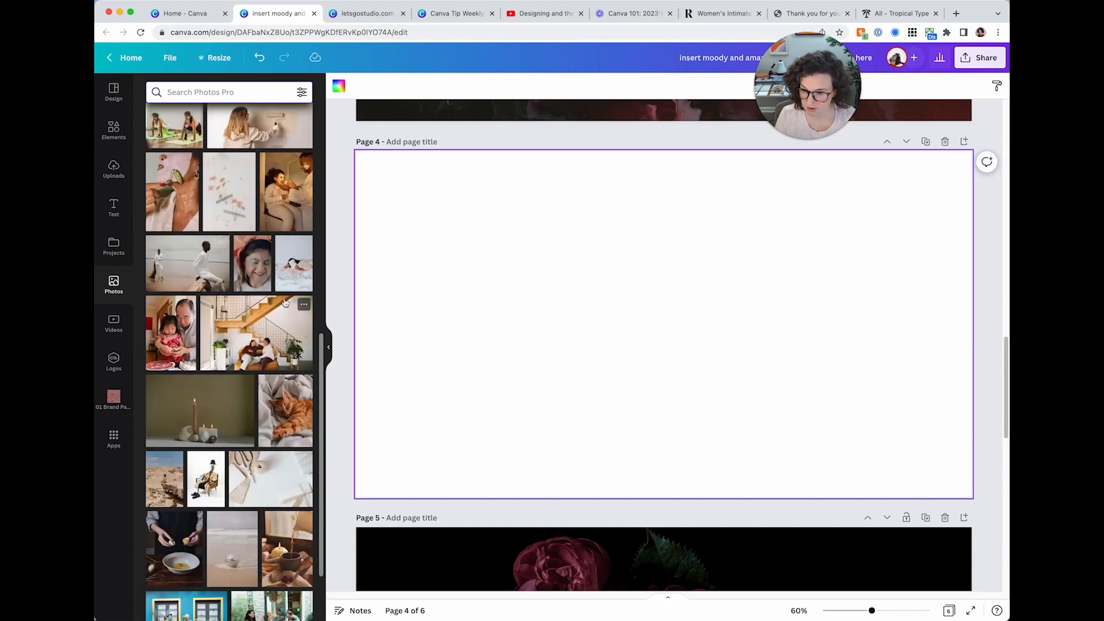
scroll(285, 303, "down", 15)
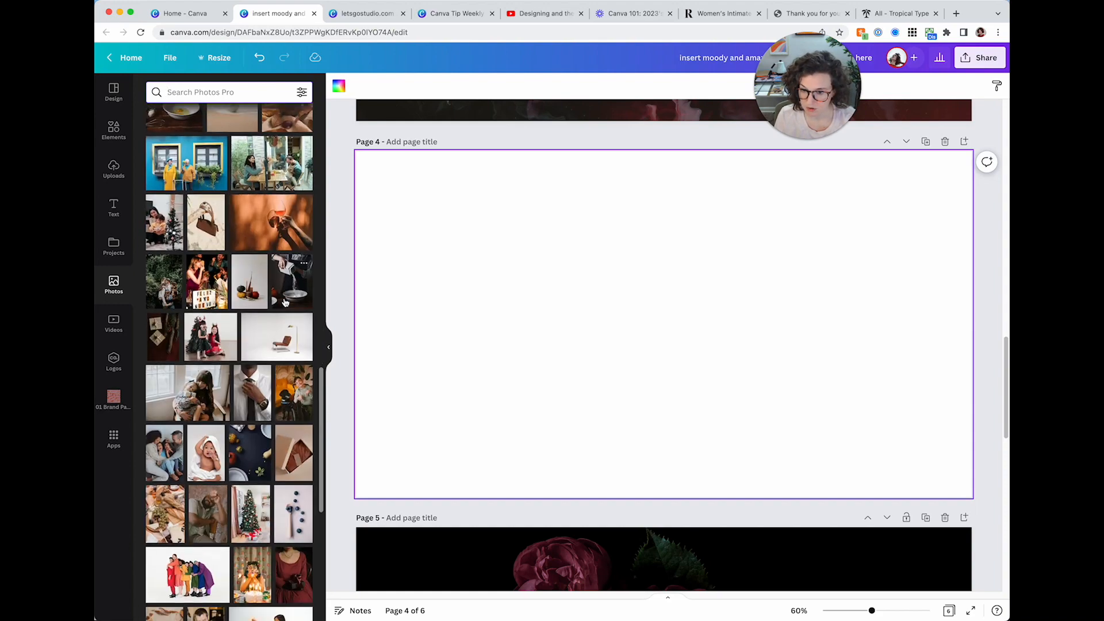
scroll(273, 301, "down", 10)
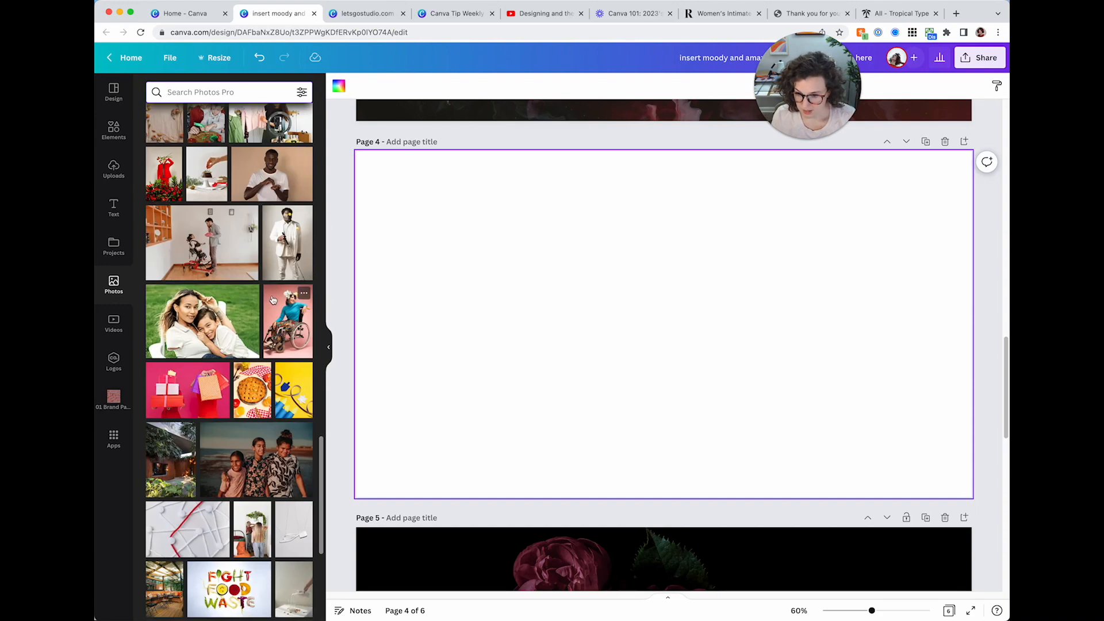
scroll(259, 300, "down", 6)
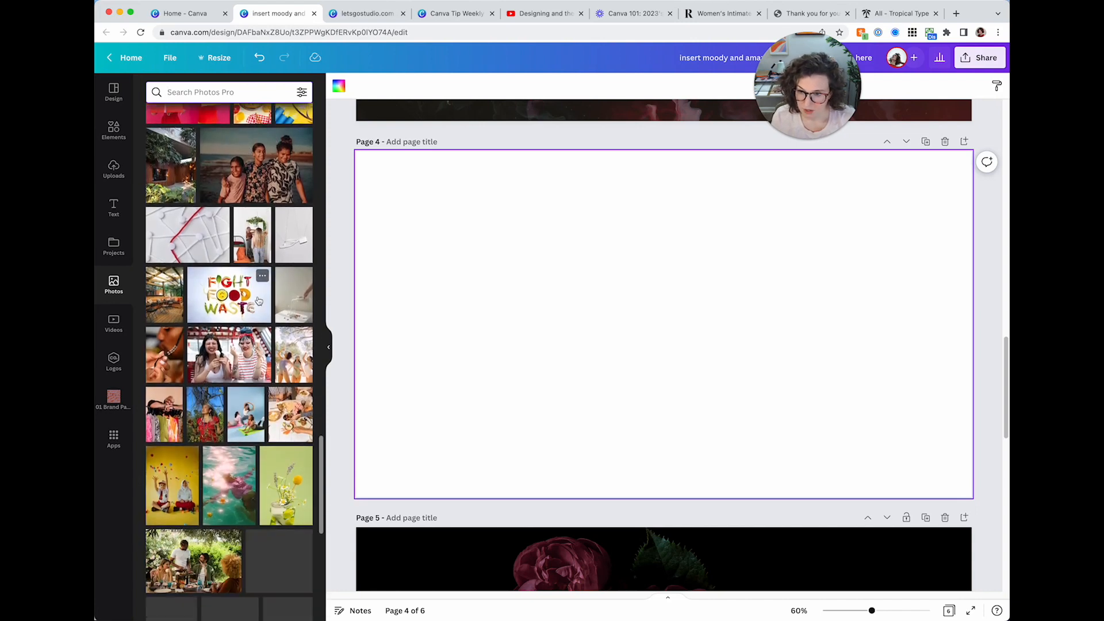
scroll(255, 299, "down", 7)
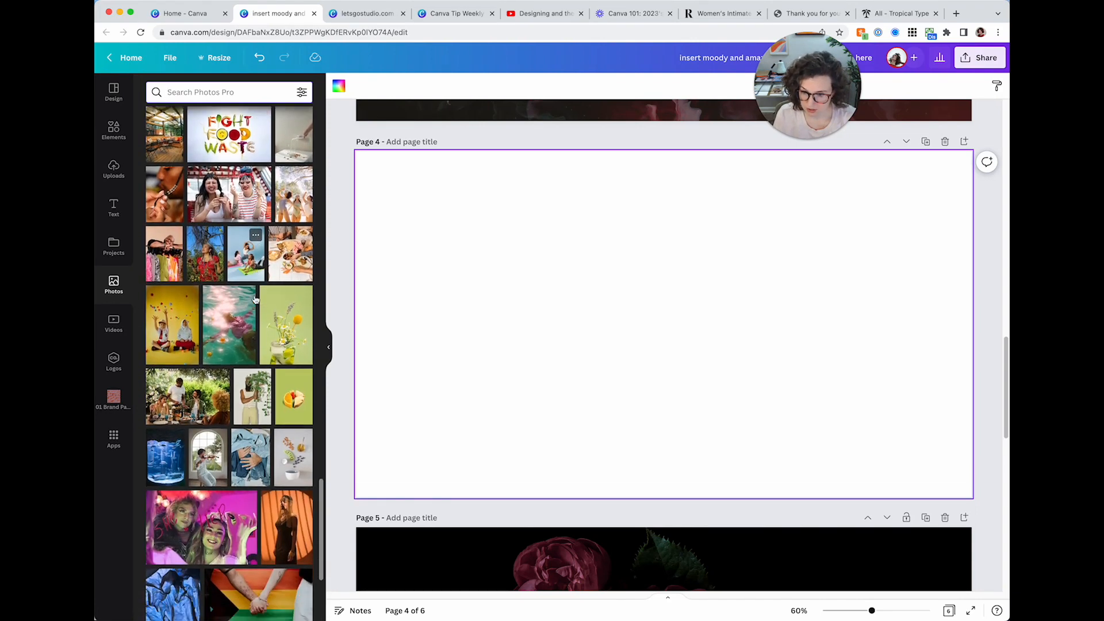
scroll(254, 300, "down", 5)
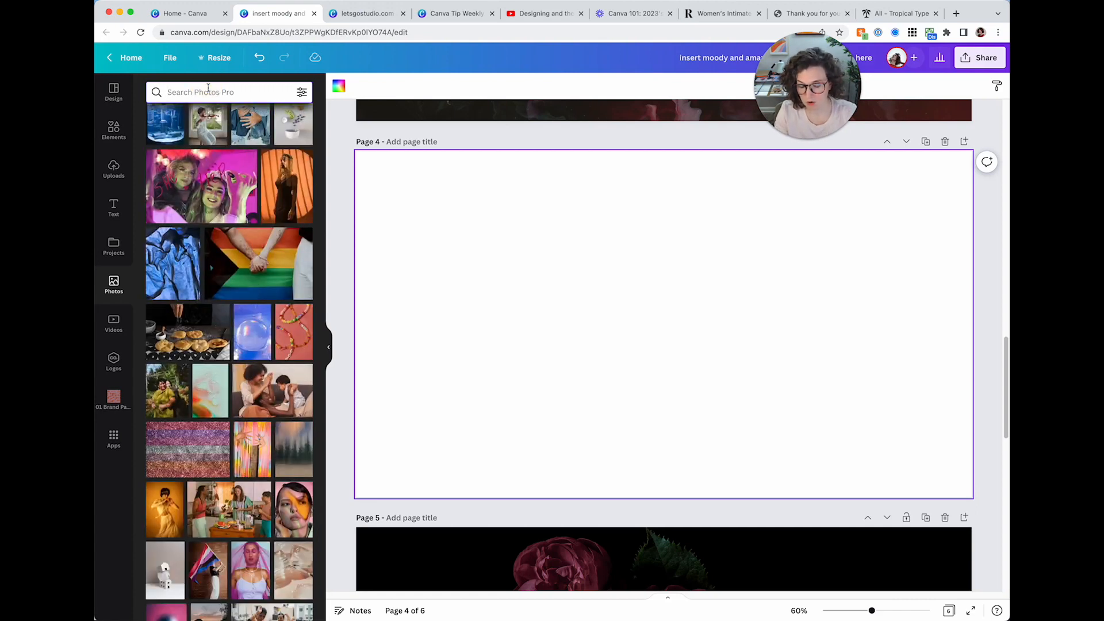
Step: Search the photo library for "light ripple", look through the images and clear the search
type("light ripple")
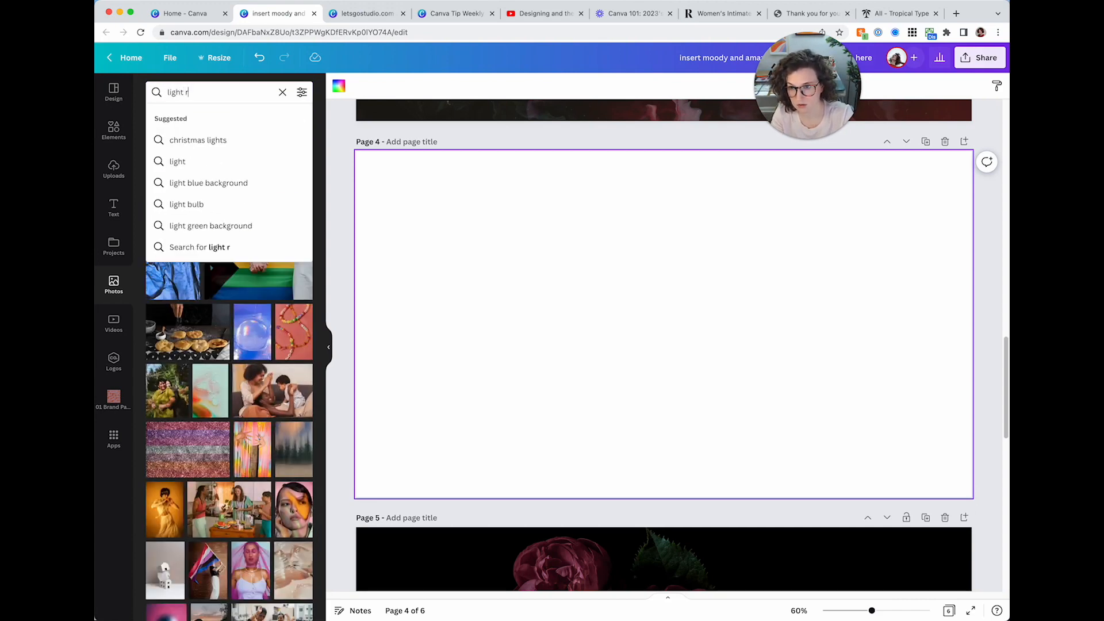
key("Return")
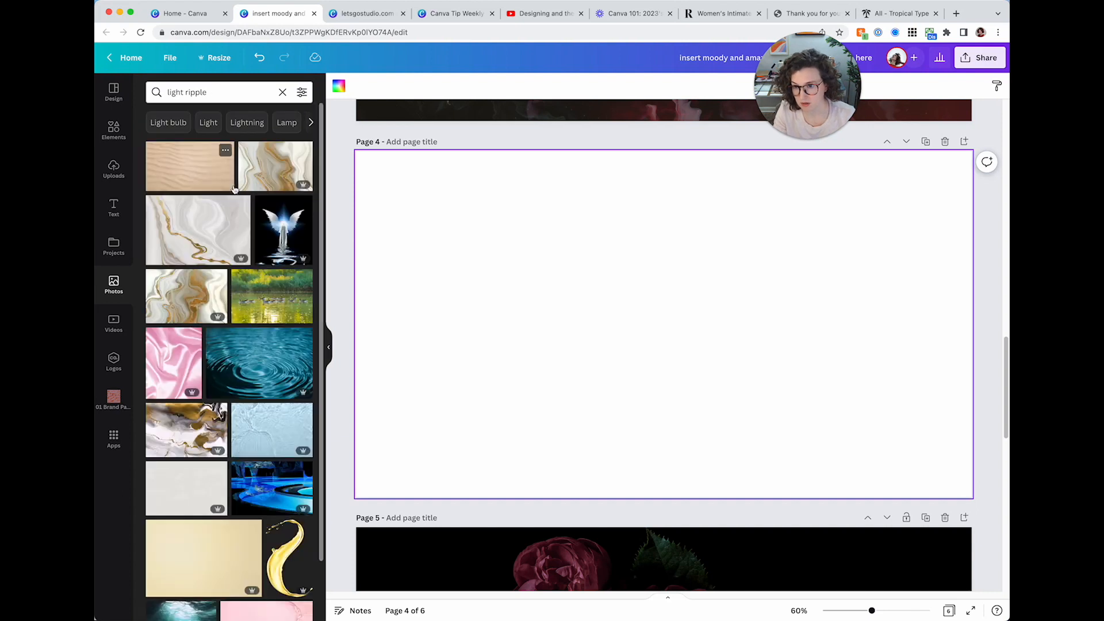
scroll(195, 337, "down", 5)
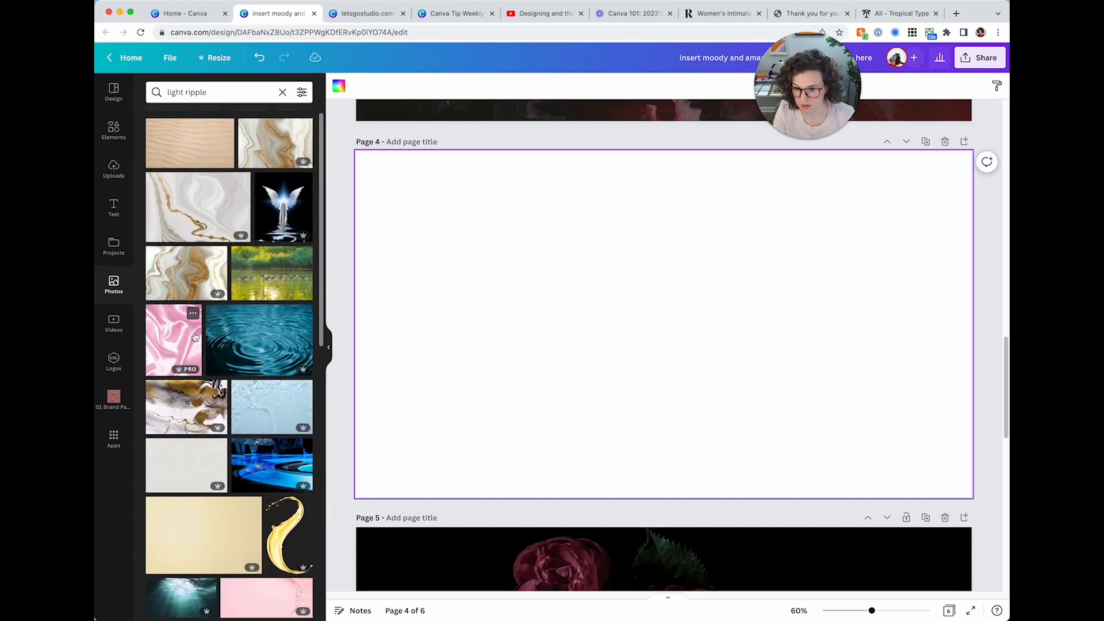
scroll(194, 337, "down", 2)
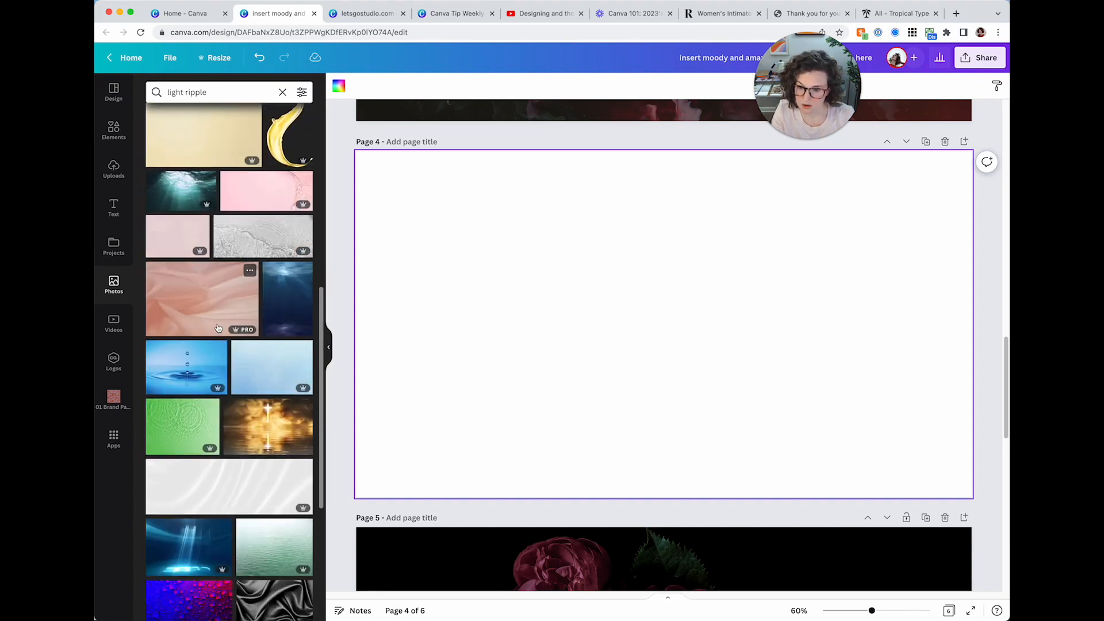
scroll(218, 328, "down", 3)
scroll(218, 334, "up", 10)
triple_click(186, 95)
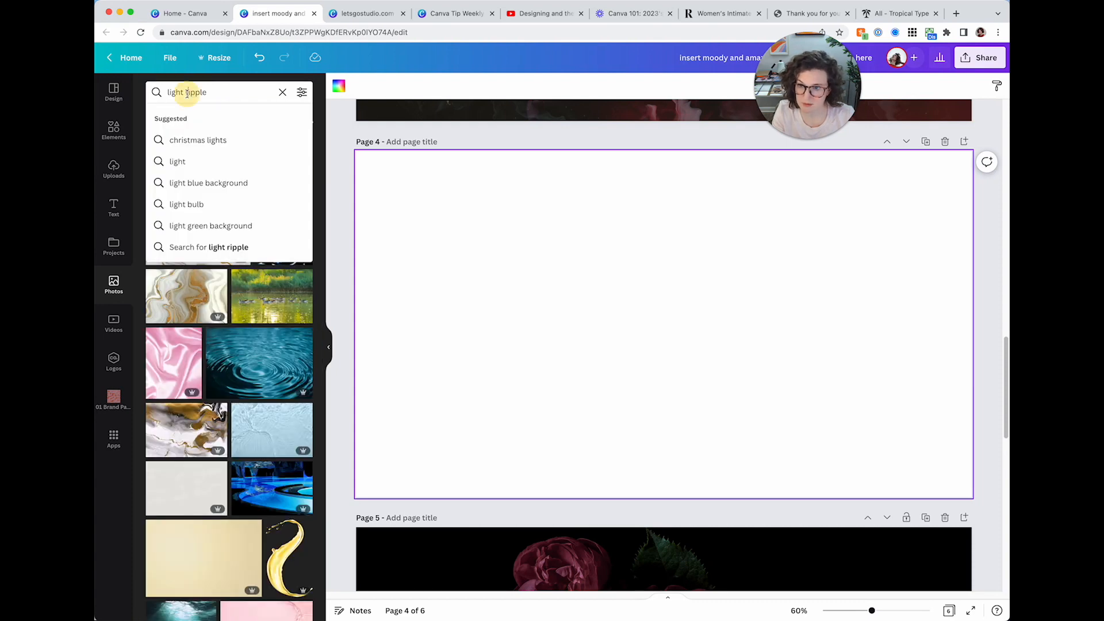
key("BackSpace")
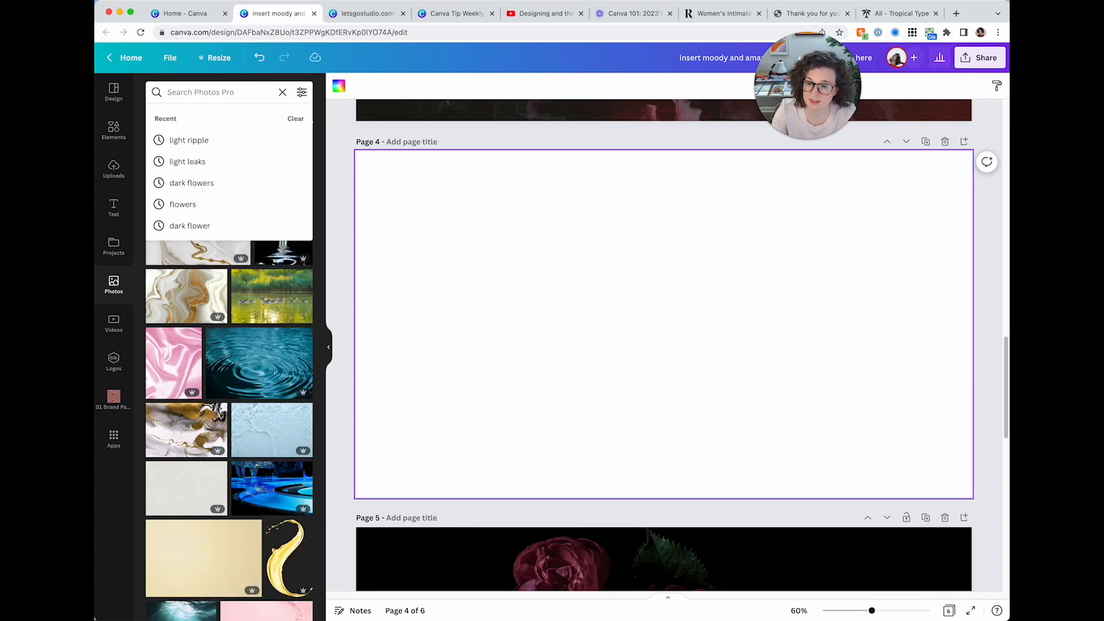
Step: Delete the blank page 4 and add a new page at the end of the design
left_click(510, 190)
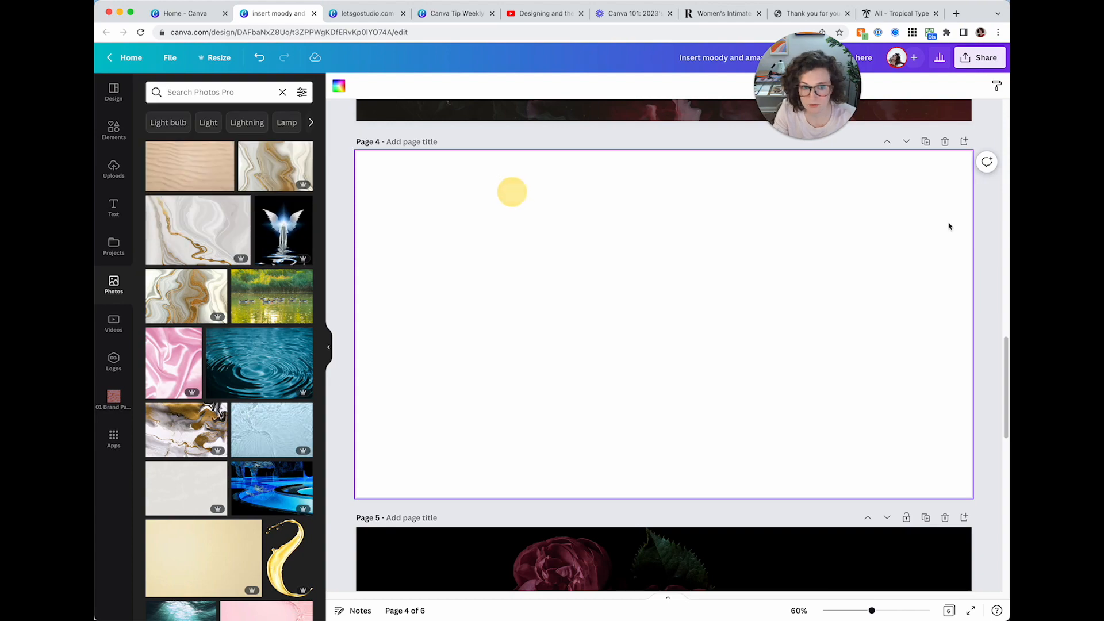
left_click(945, 142)
scroll(687, 317, "down", 5)
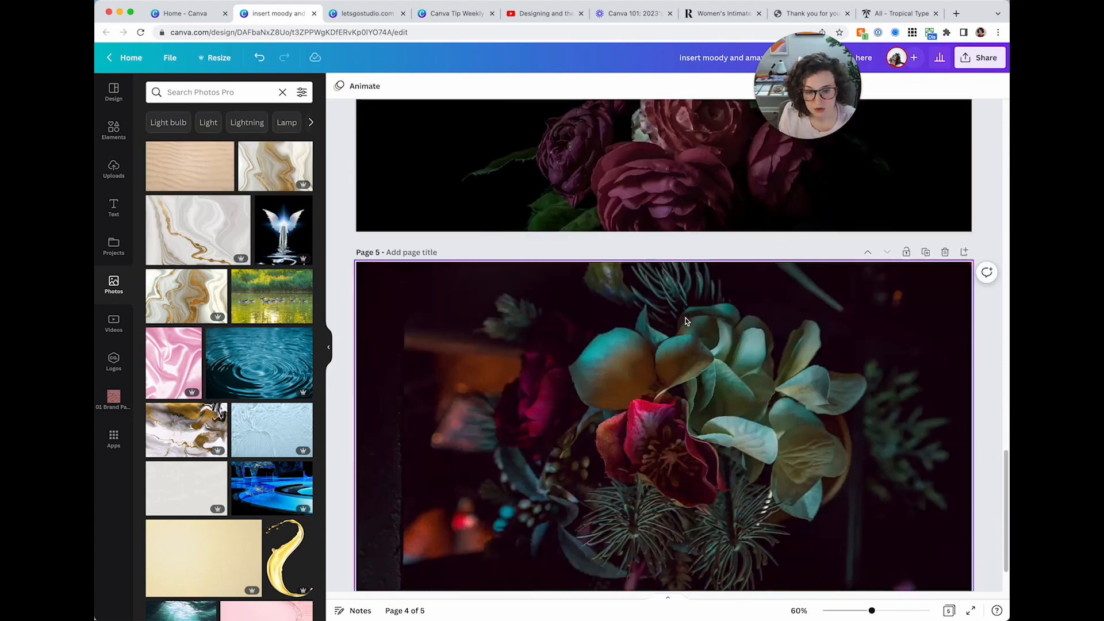
left_click(688, 557)
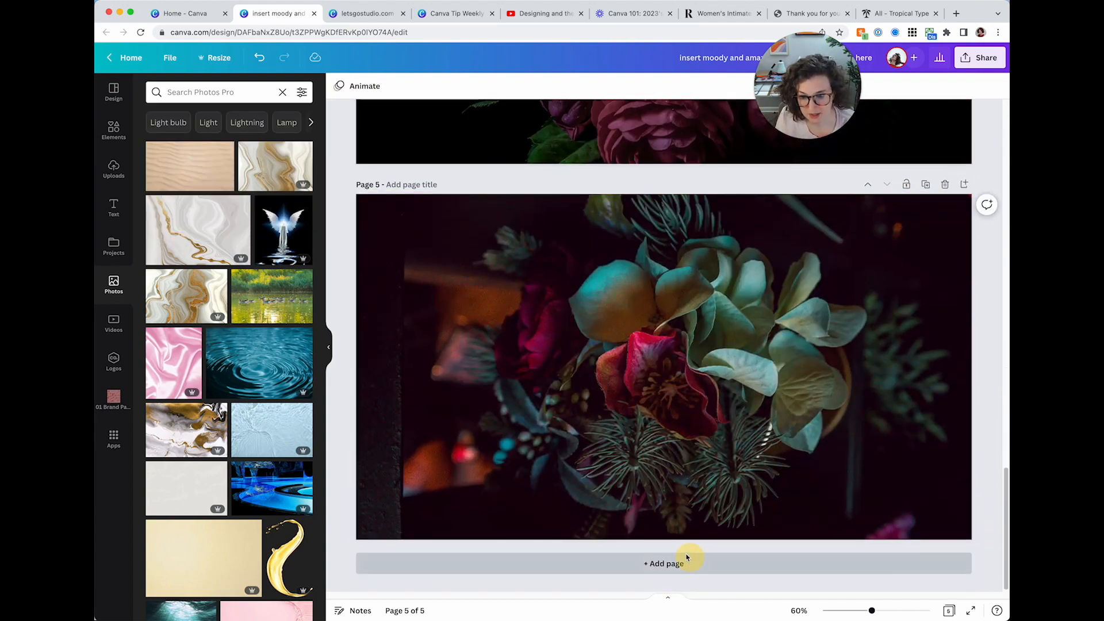
Step: Browse the trending photos to locate the orange glass photo that is placed on page 7
left_click(282, 93)
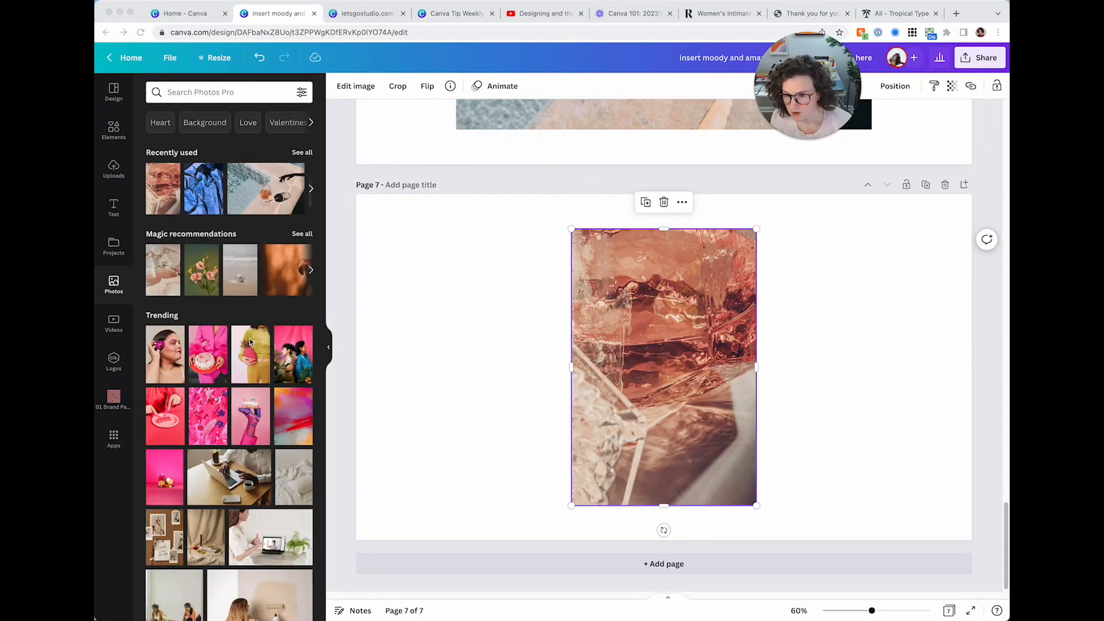
scroll(251, 349, "down", 1)
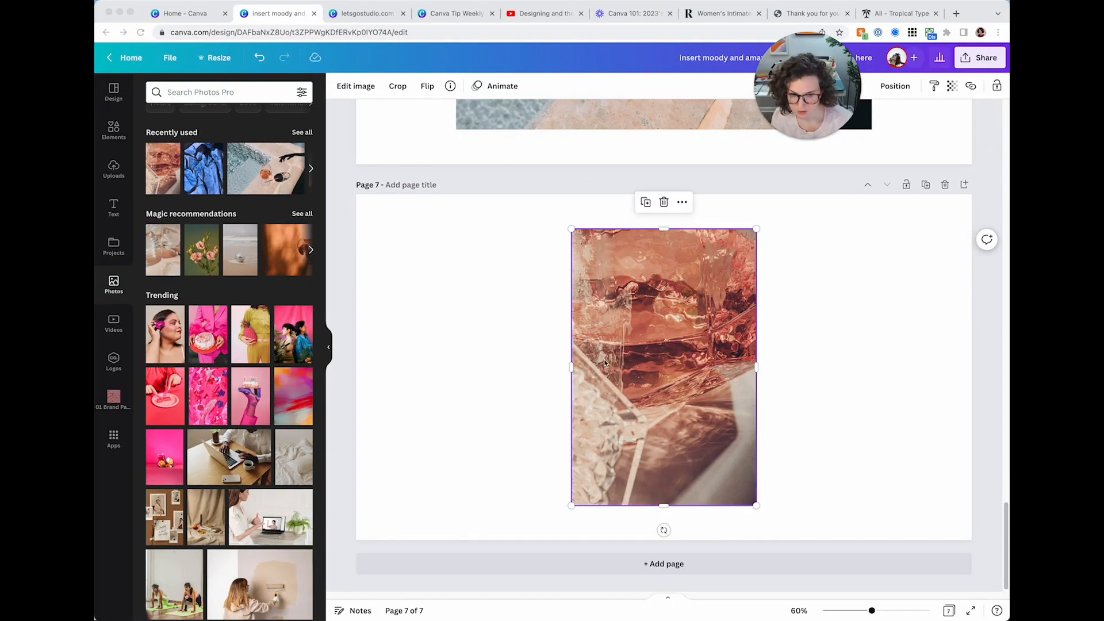
scroll(228, 416, "down", 5)
scroll(228, 413, "down", 7)
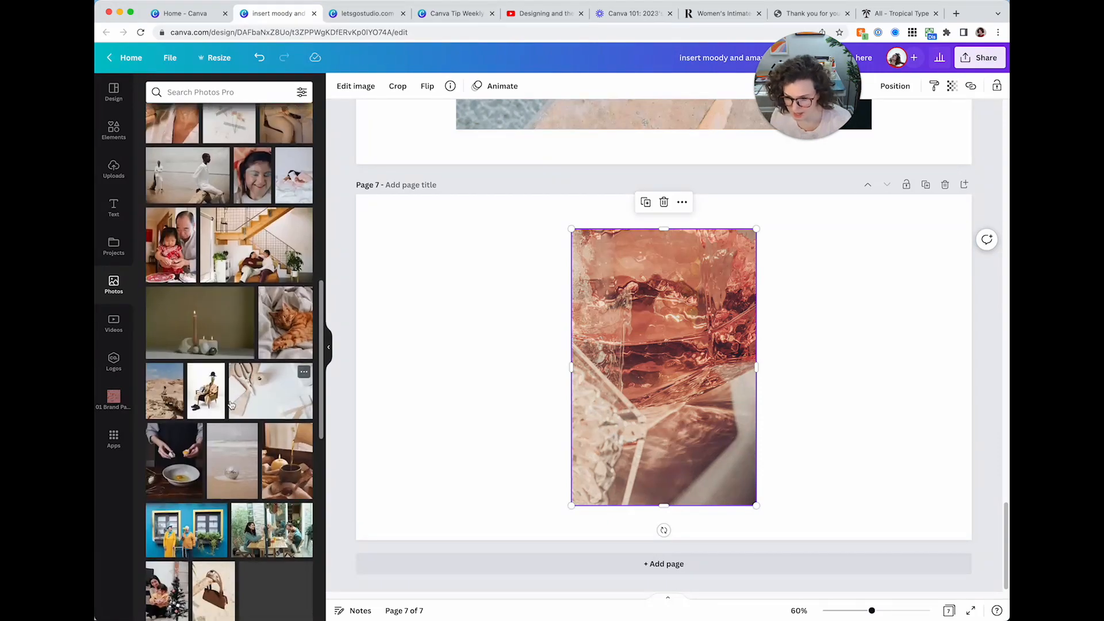
scroll(233, 404, "down", 5)
scroll(259, 410, "down", 10)
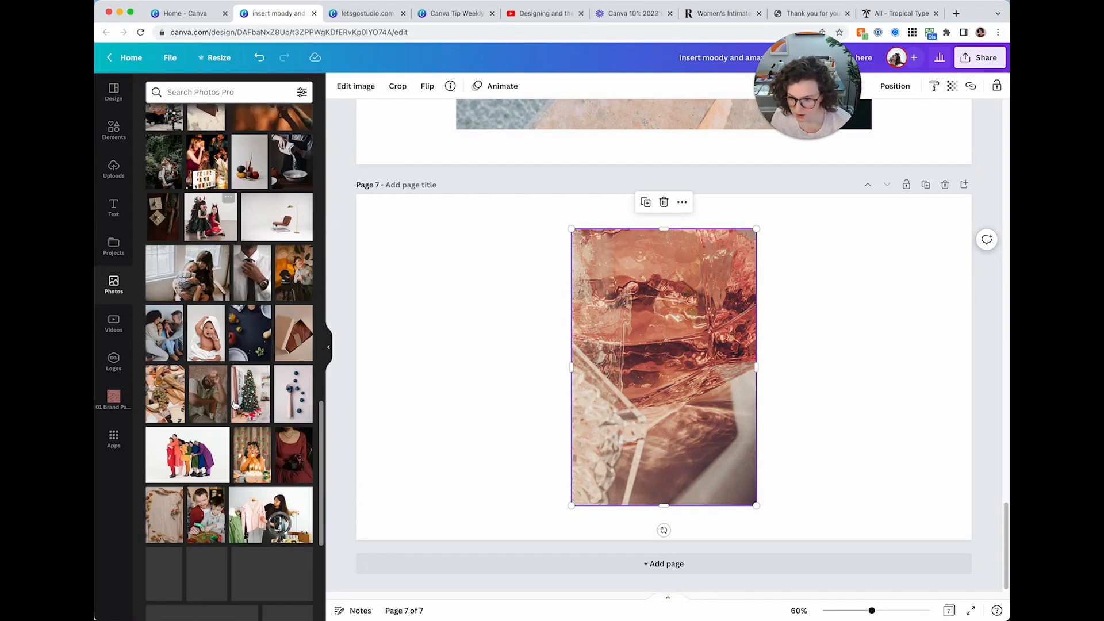
scroll(291, 415, "down", 9)
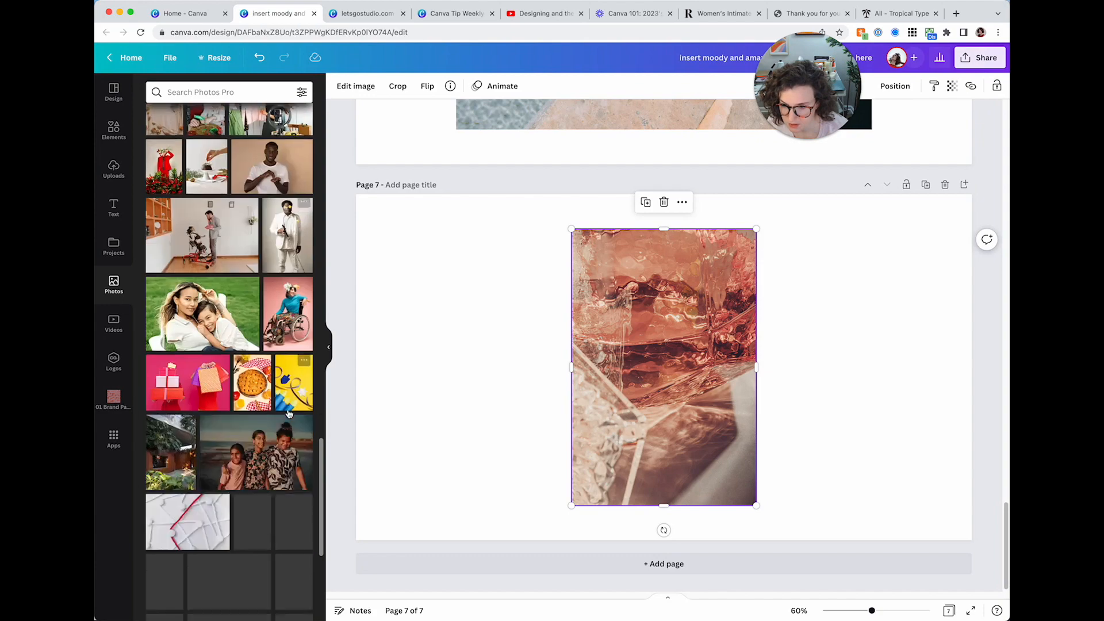
scroll(263, 376, "down", 8)
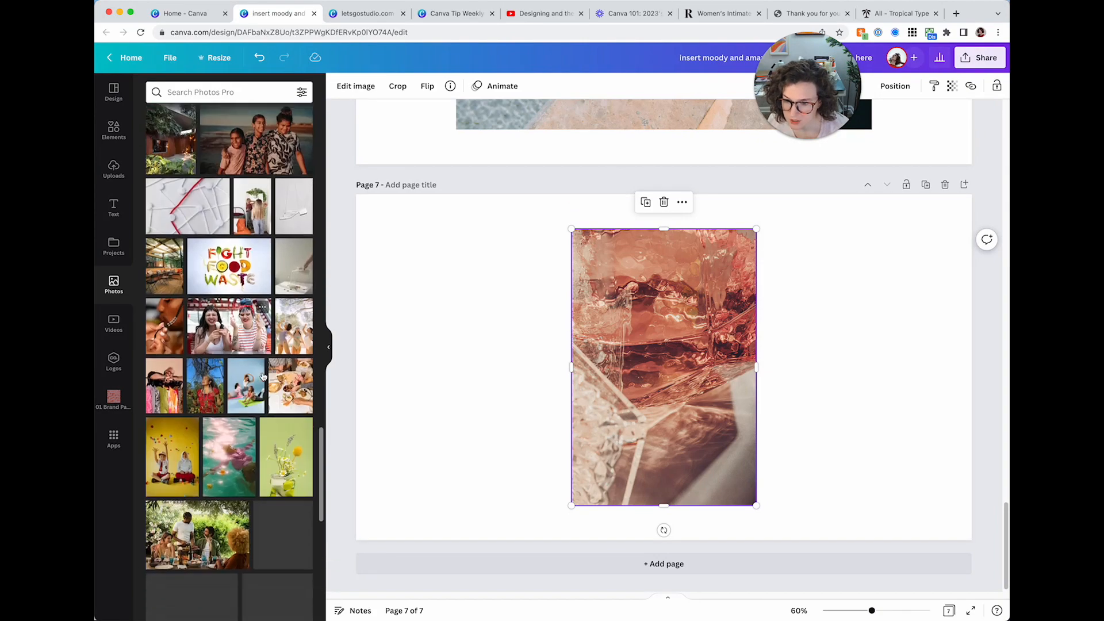
scroll(262, 376, "down", 6)
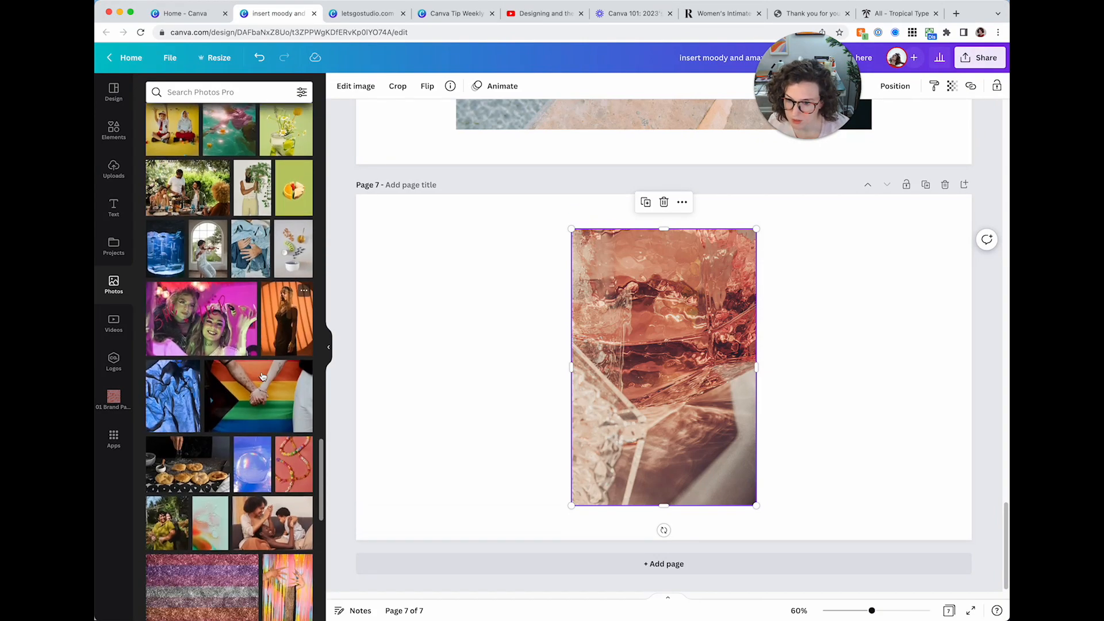
scroll(262, 377, "down", 5)
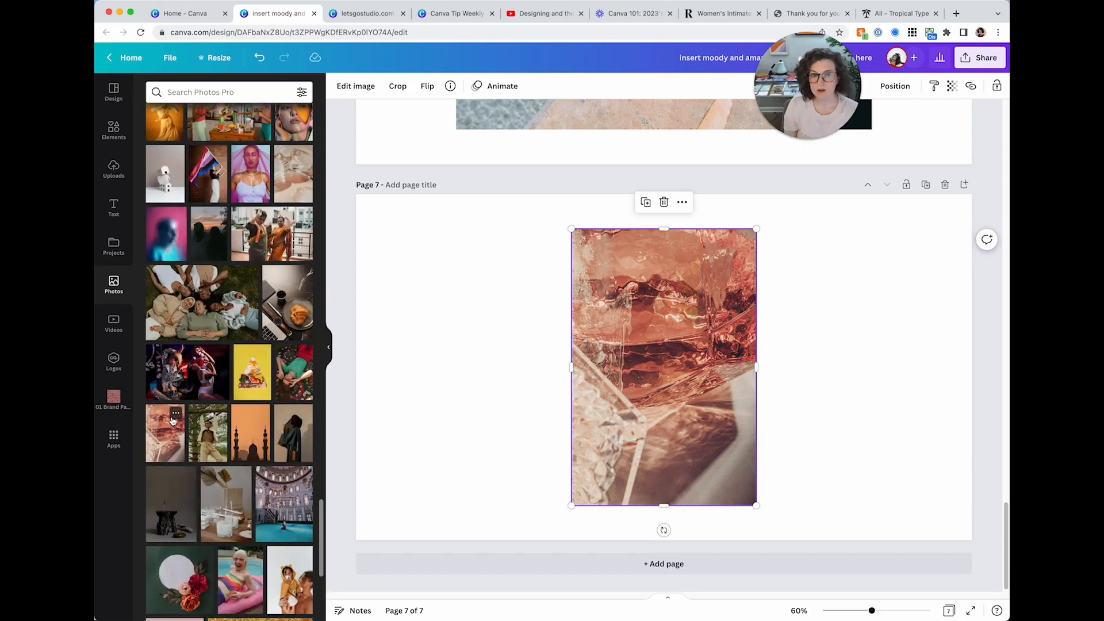
Step: Open the collection that the "Glass with Reflections on Table" photo belongs to and look through its images
left_click(174, 416)
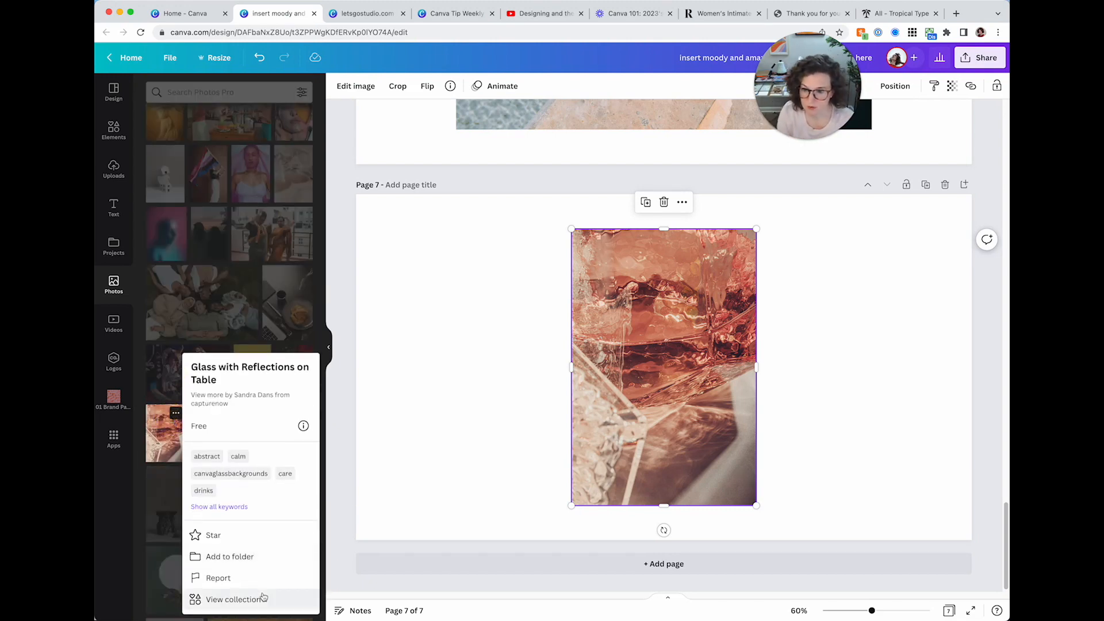
left_click(263, 597)
scroll(257, 312, "down", 2)
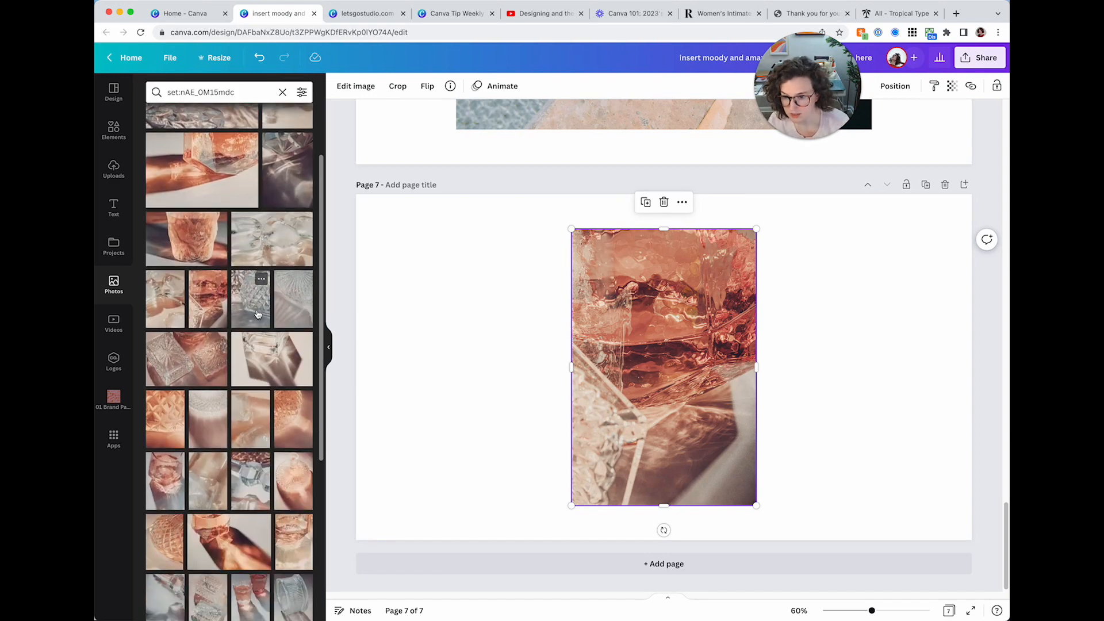
scroll(258, 313, "down", 8)
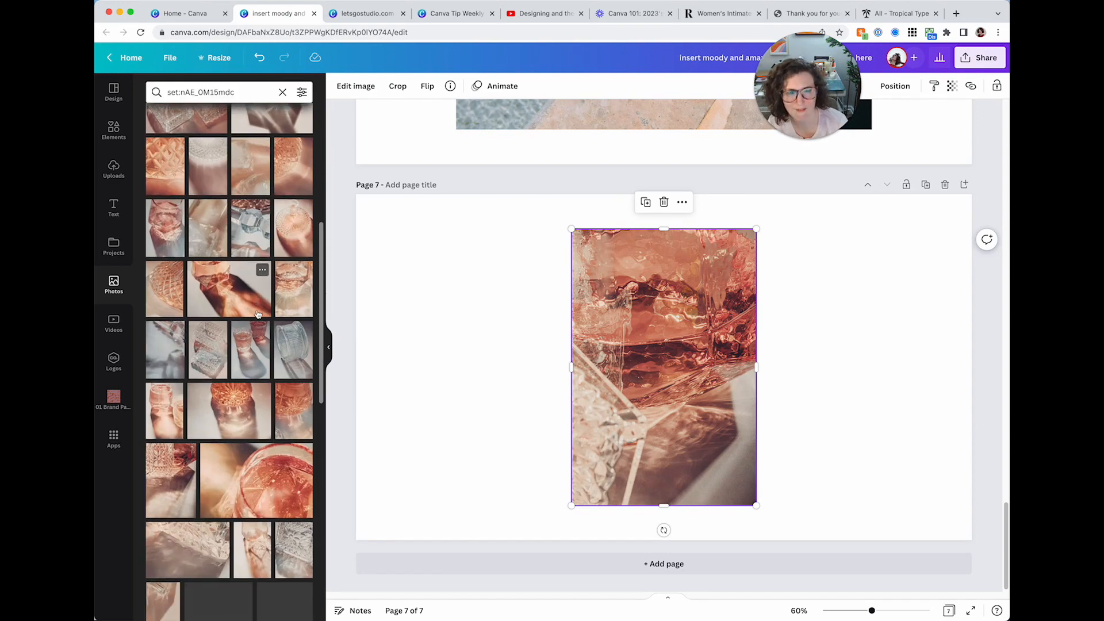
Step: Look through the rest of the glass photo collection down to its last image and clear the search
scroll(257, 339, "down", 3)
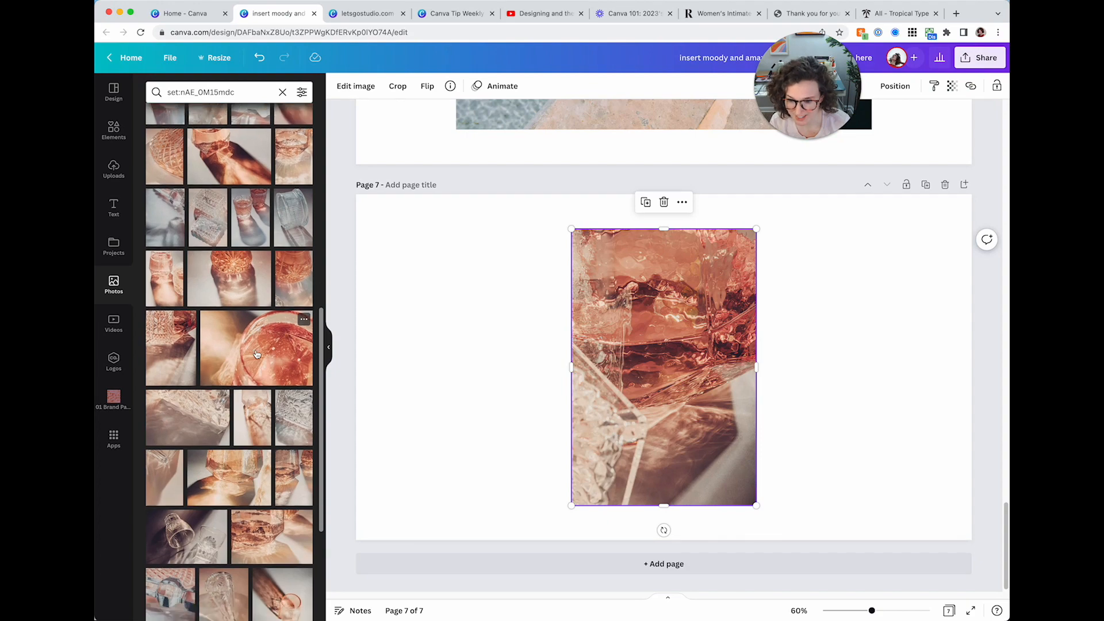
scroll(259, 354, "down", 5)
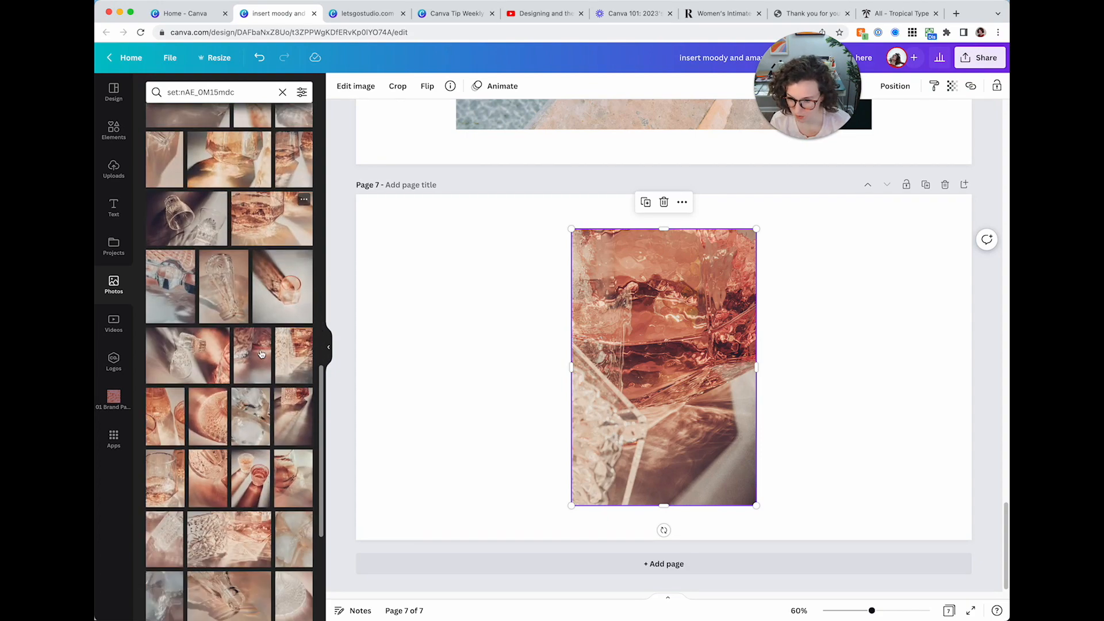
scroll(260, 354, "down", 5)
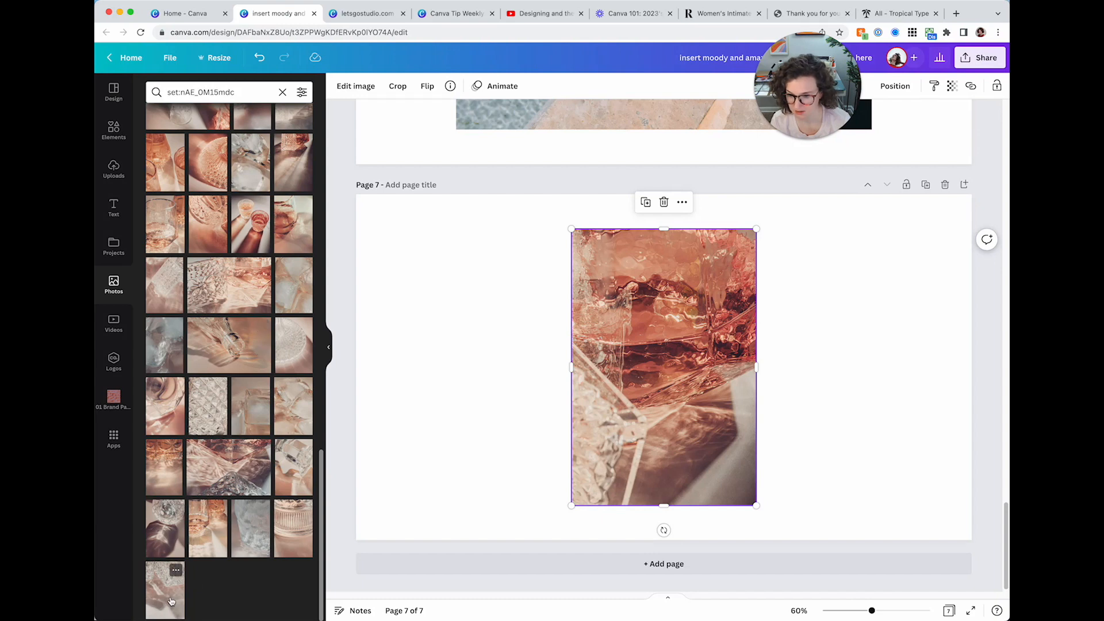
scroll(257, 505, "up", 20)
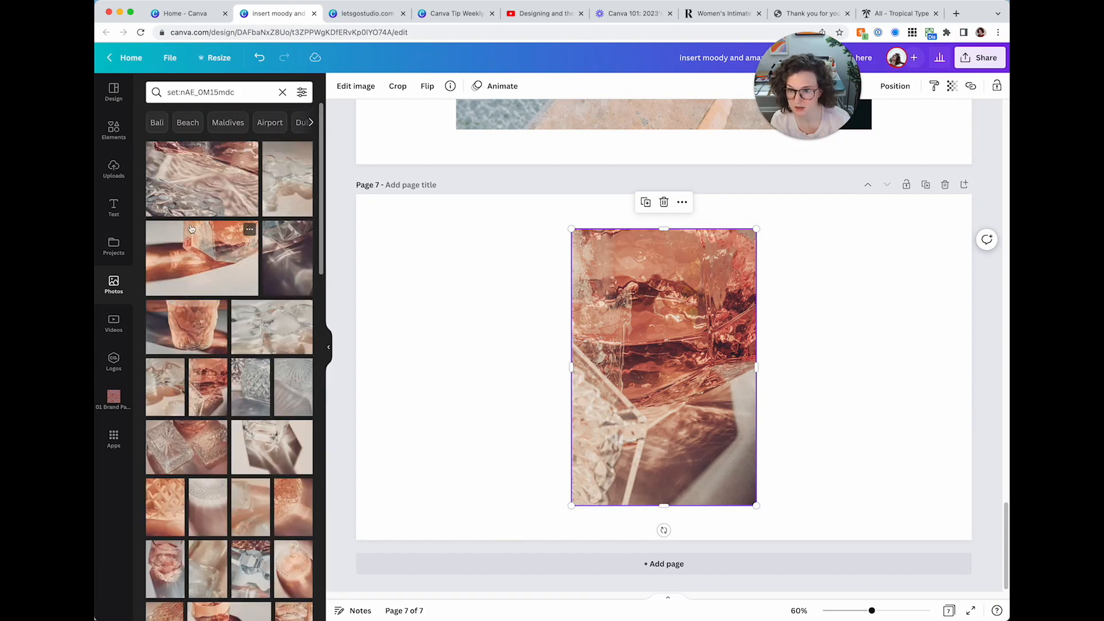
left_click(283, 93)
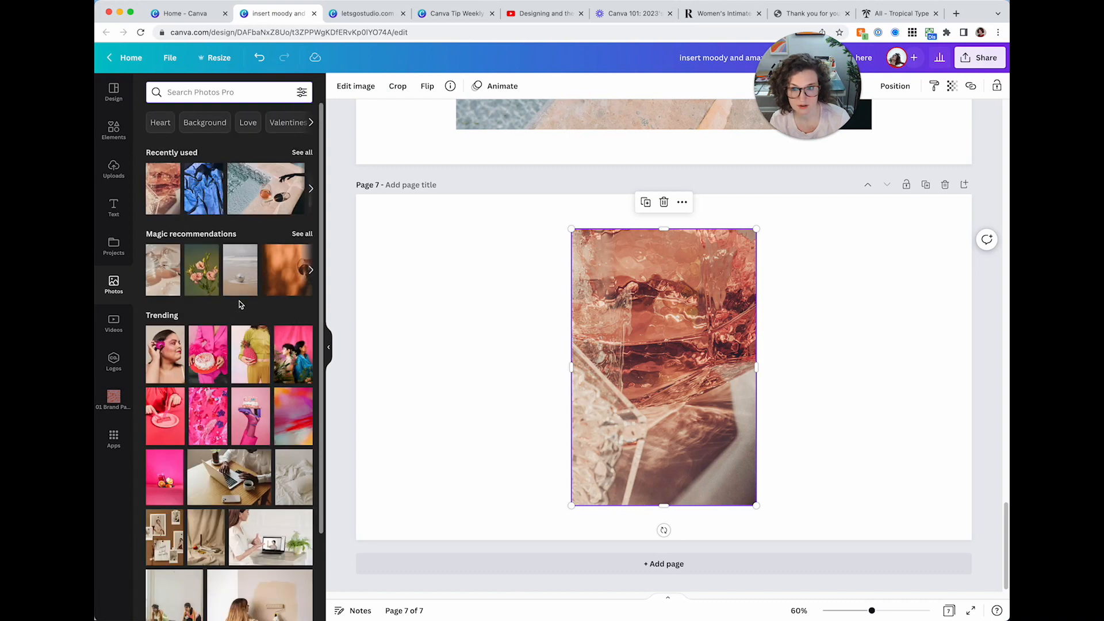
Step: Open all Magic recommendations, check the details of the photo of a hand with a silver bracelet on water, and browse the other suggestions
left_click(305, 233)
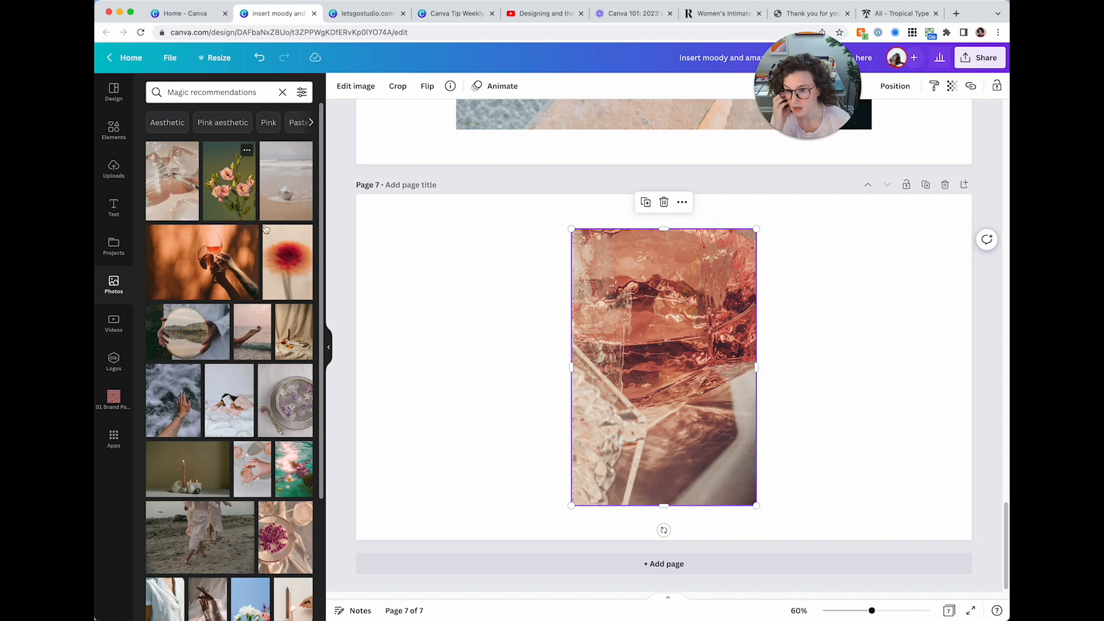
scroll(224, 331, "down", 1)
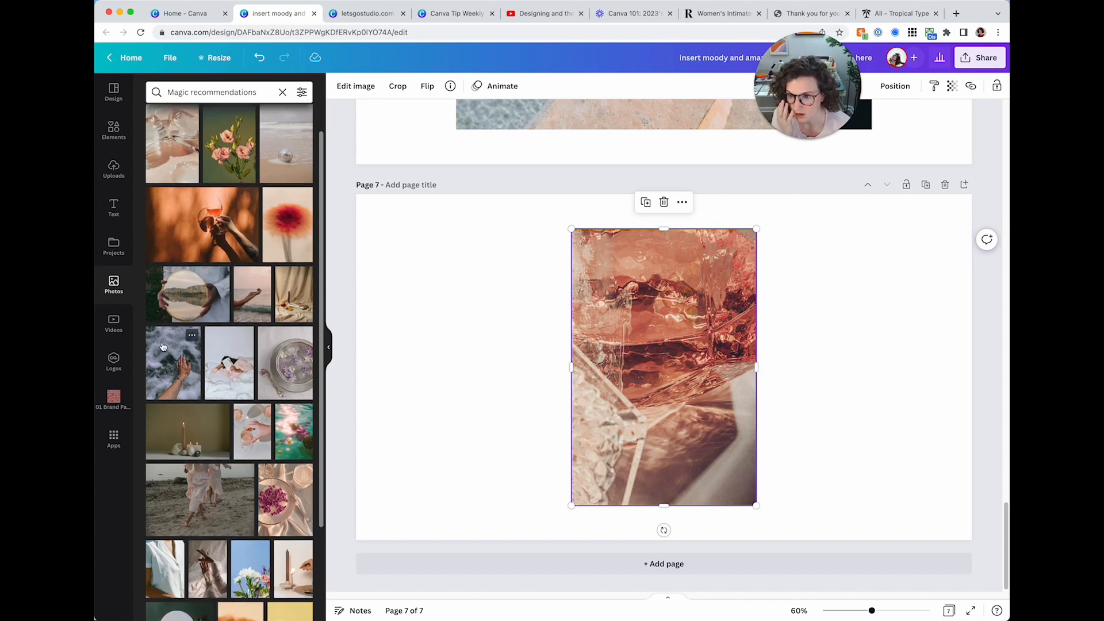
left_click(190, 337)
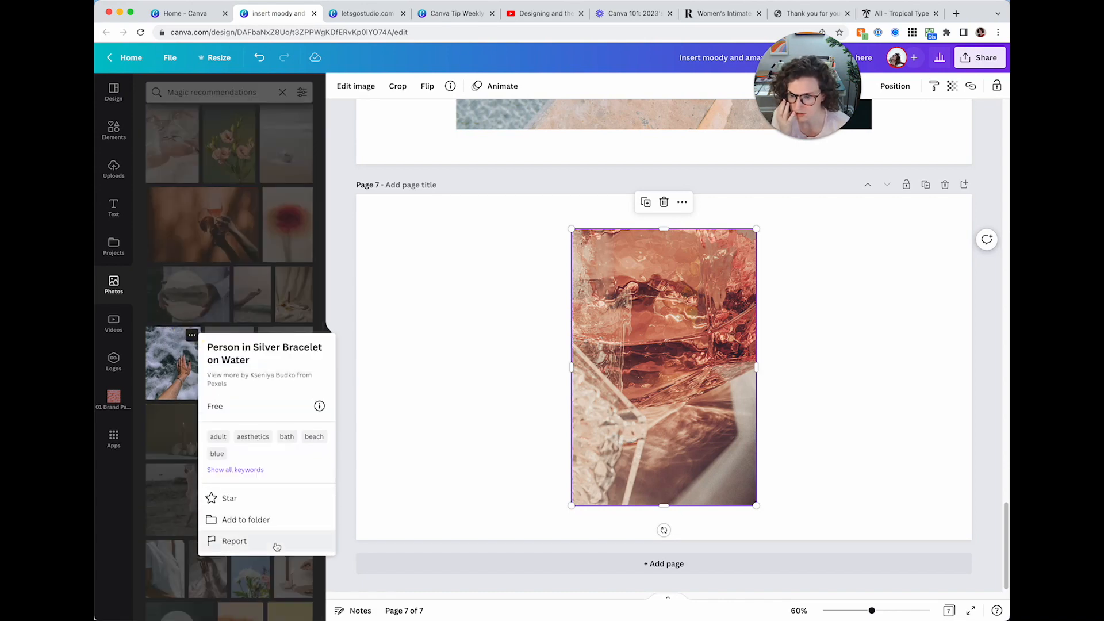
left_click(406, 431)
scroll(216, 426, "down", 3)
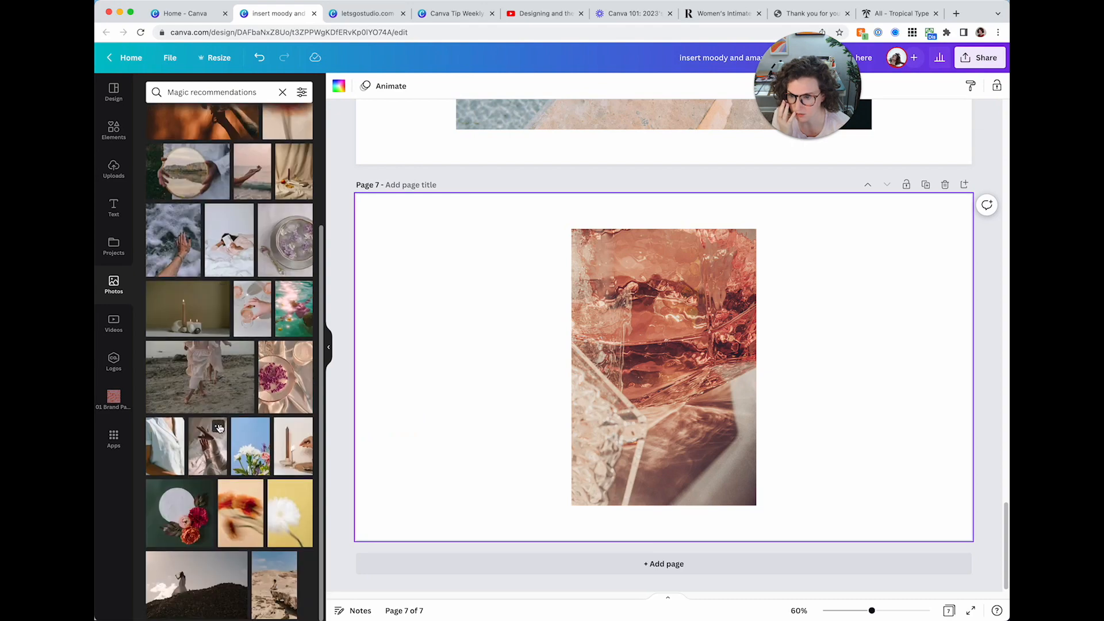
scroll(409, 370, "up", 6)
scroll(638, 353, "down", 5)
Step: Delete the orange glass photo from page 7 and search the photo library for "bokeh"
left_click(675, 483)
key("Delete")
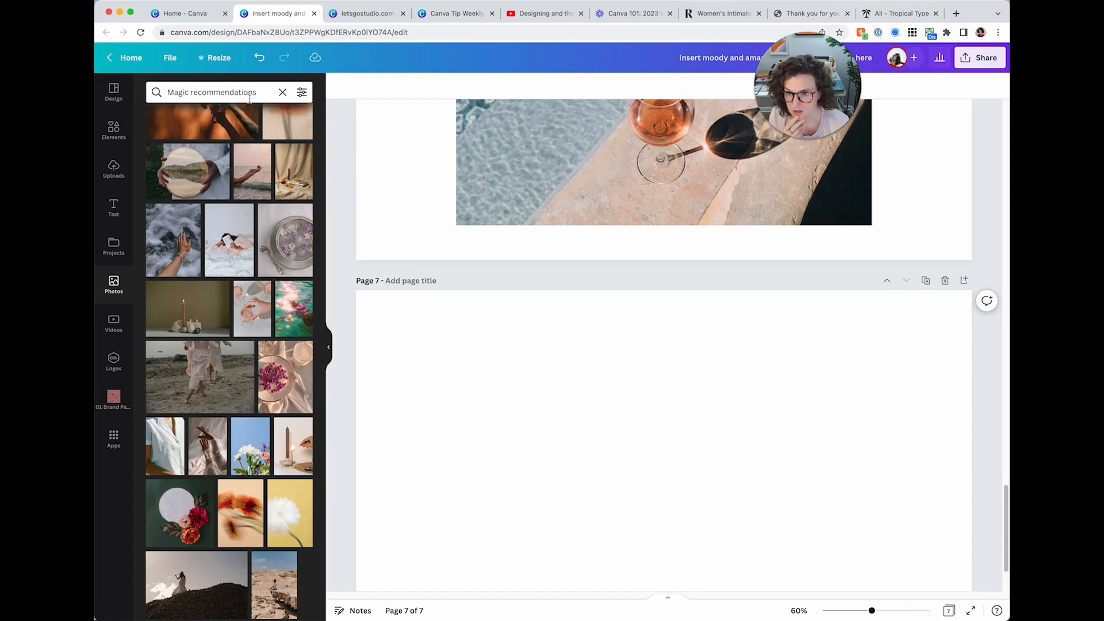
left_click(283, 92)
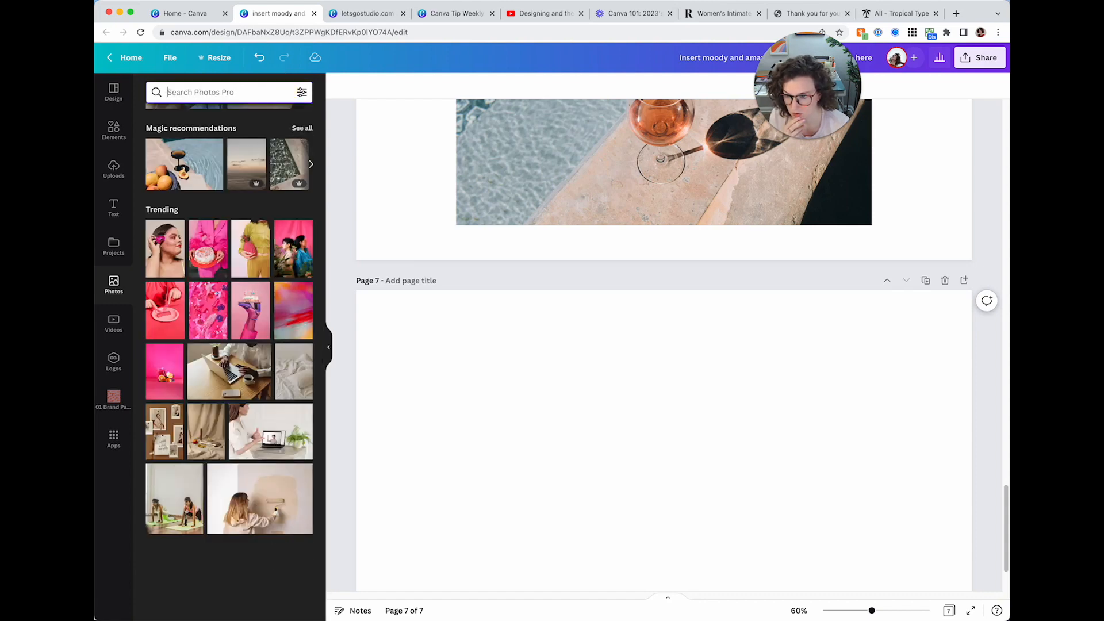
type("bokeh")
key("Return")
left_click(232, 93)
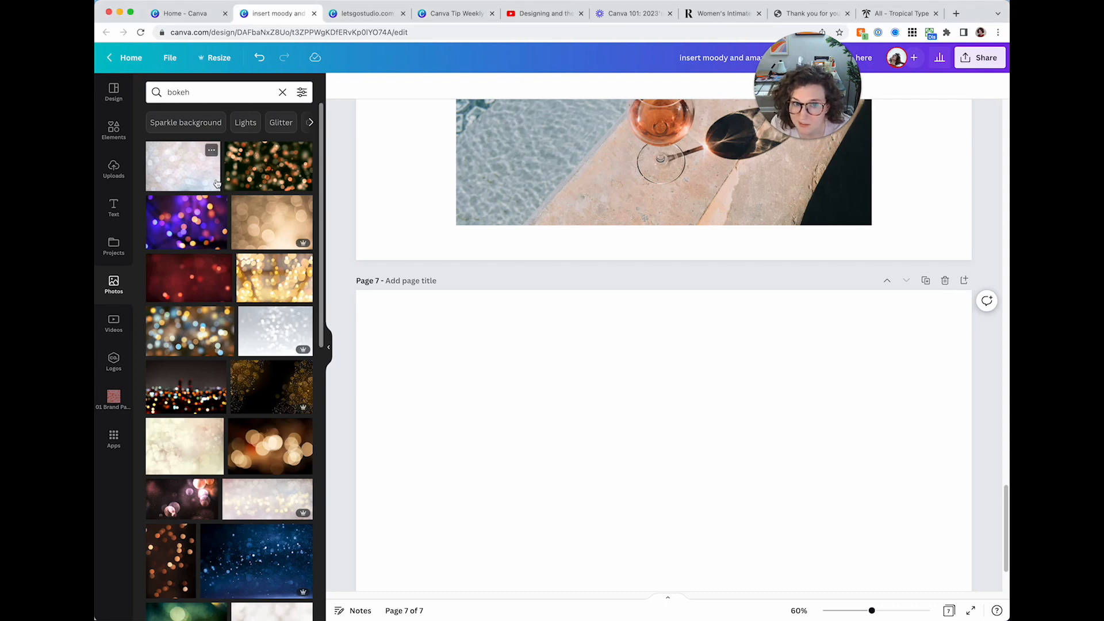
Step: Add the bokeh photo of night city lights with two towers to page 7 and set it as the page background
scroll(250, 357, "down", 3)
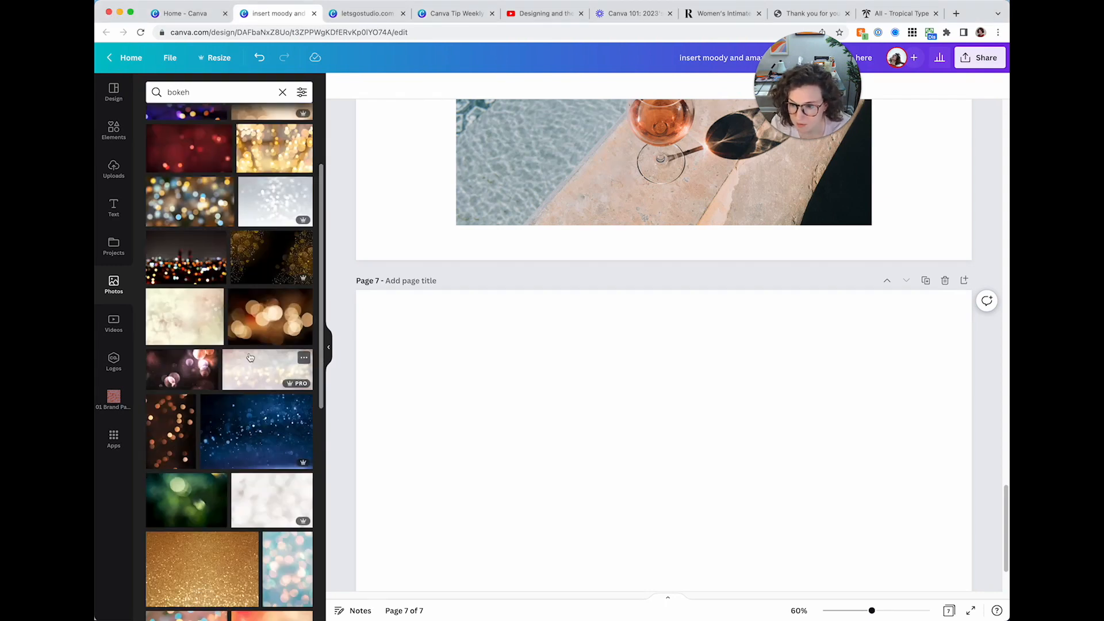
left_click(183, 260)
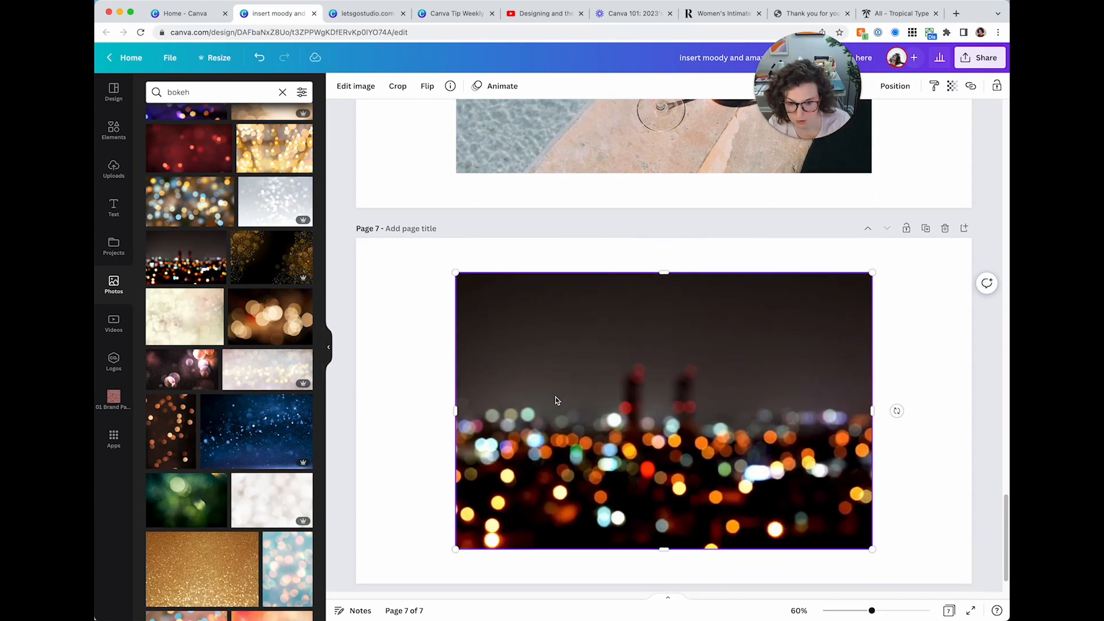
scroll(262, 400, "down", 6)
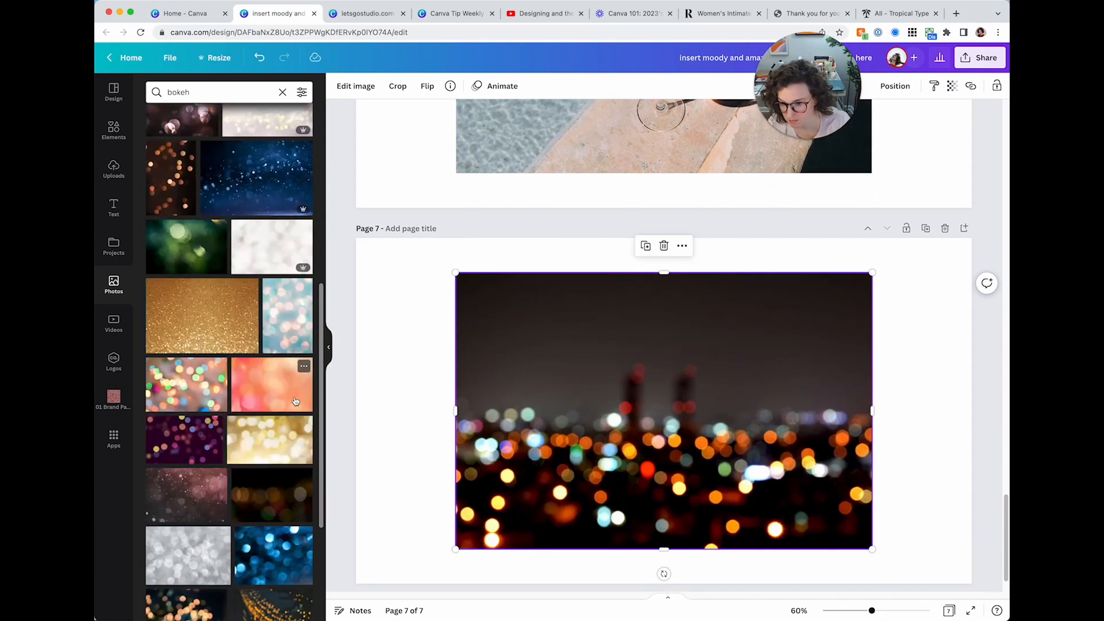
scroll(295, 401, "down", 8)
scroll(200, 404, "down", 3)
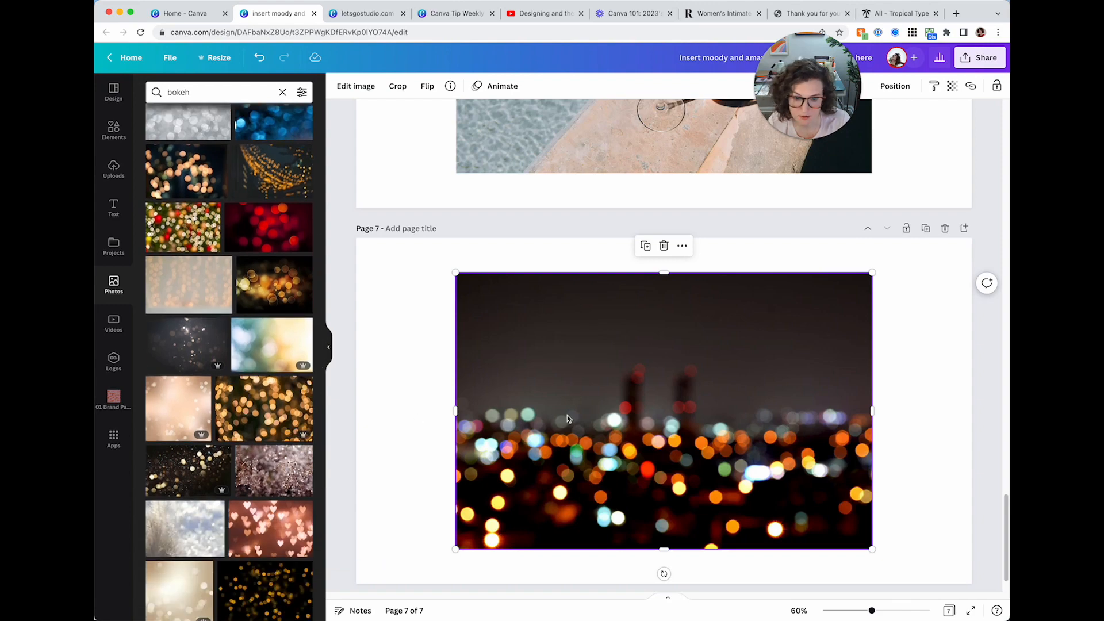
right_click(567, 415)
left_click(633, 604)
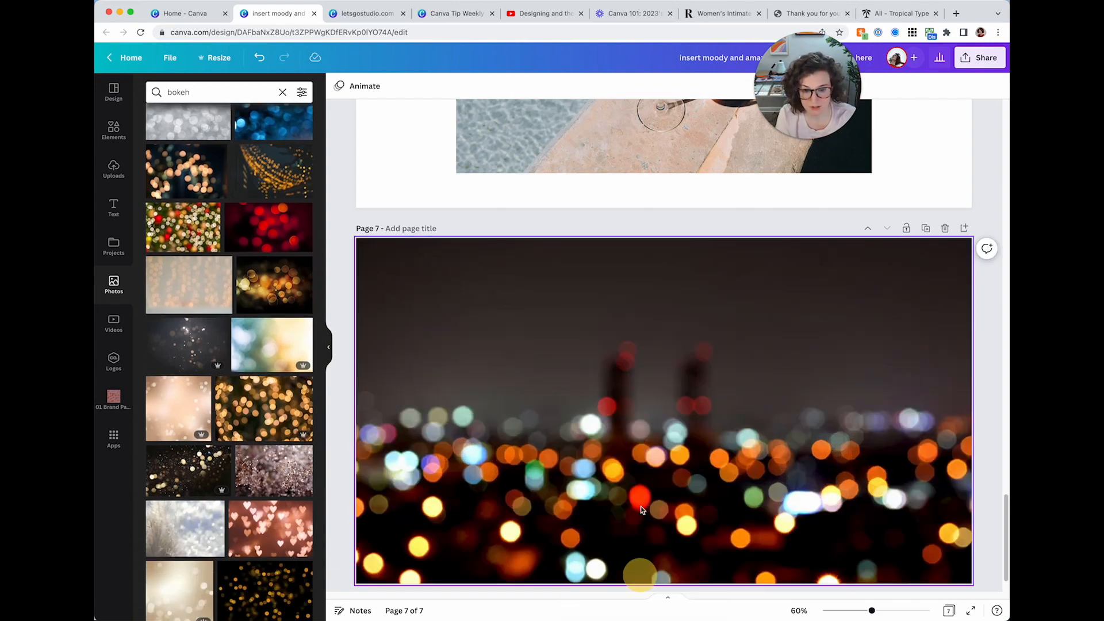
Step: Set the poolside wine glass photo on page 6 as the page background
scroll(640, 430, "up", 5)
right_click(619, 333)
left_click(670, 514)
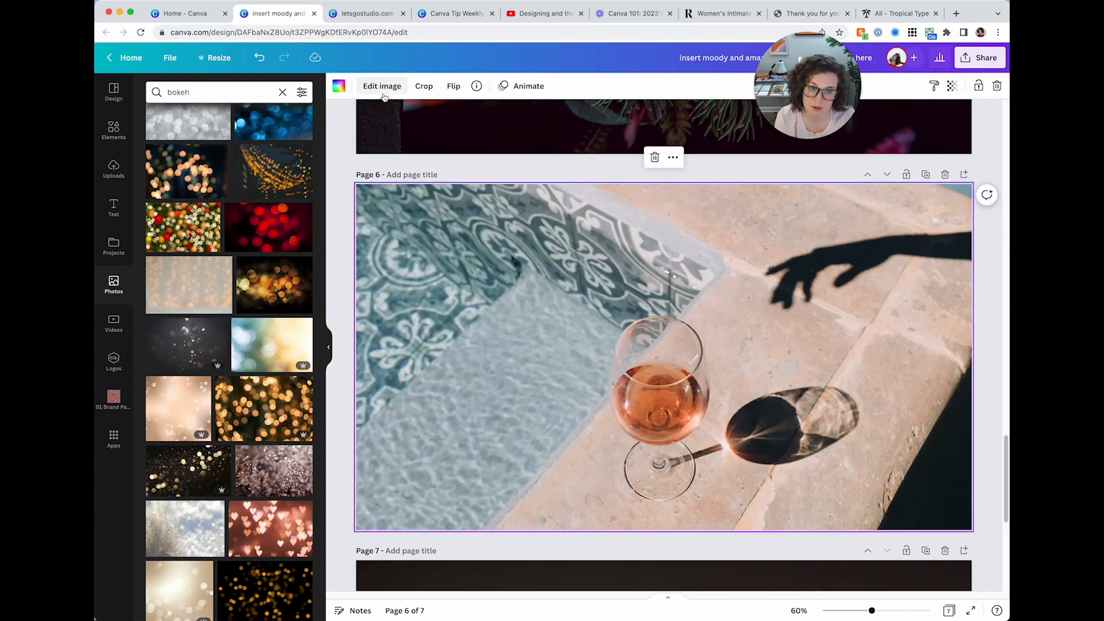
Step: Open the image editing options for the page 6 background and browse the effects such as Trippy, Liquify, Pixelate, Screen and Slice
left_click(383, 87)
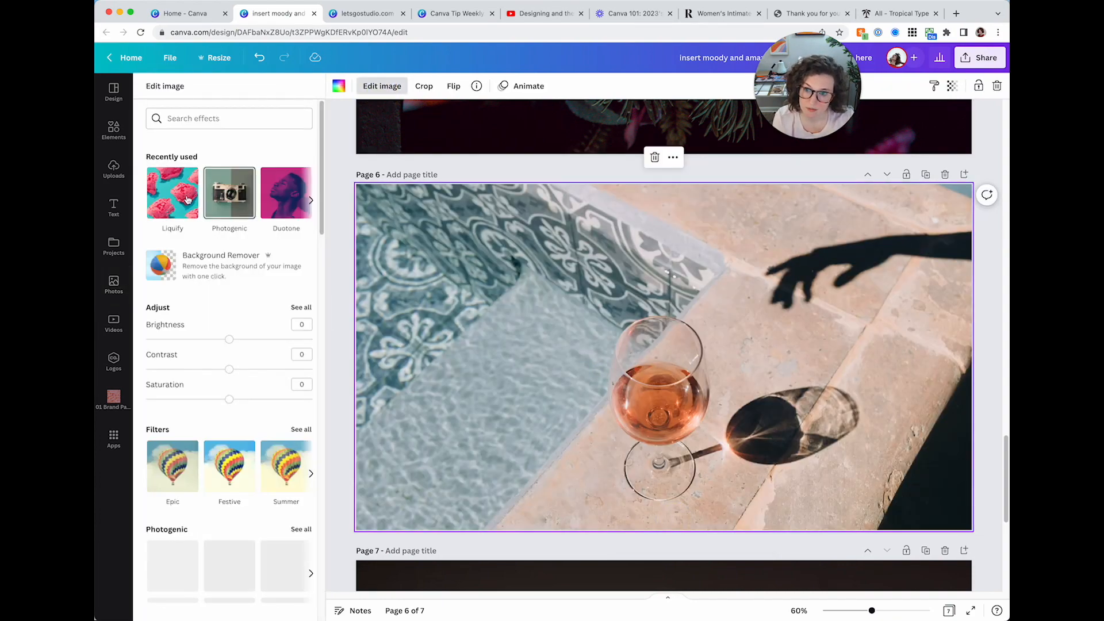
scroll(241, 241, "down", 10)
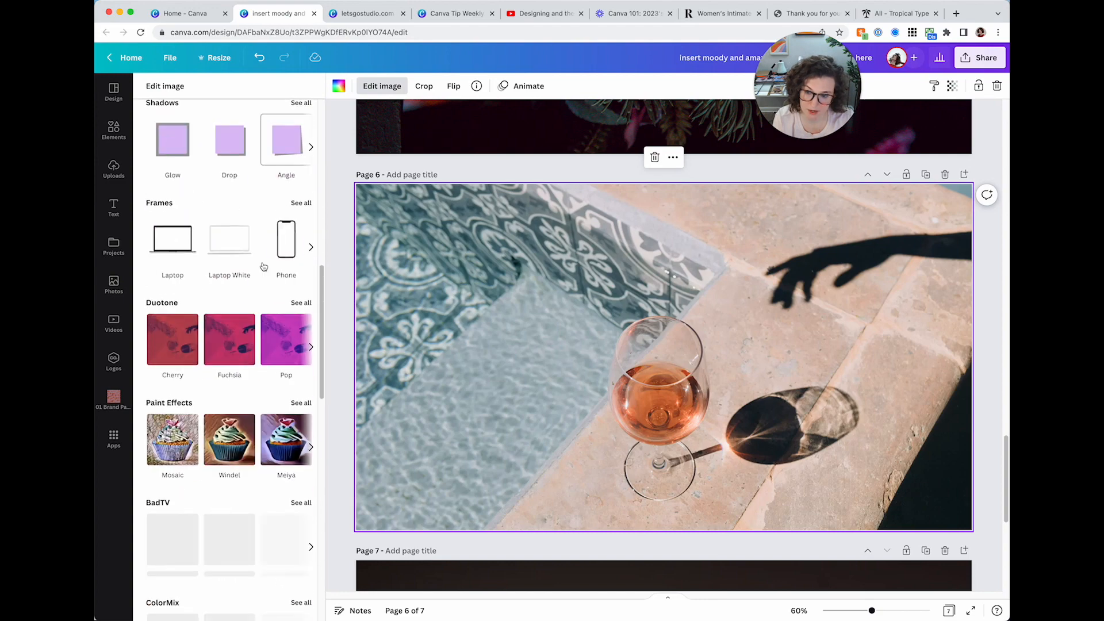
scroll(263, 266, "down", 5)
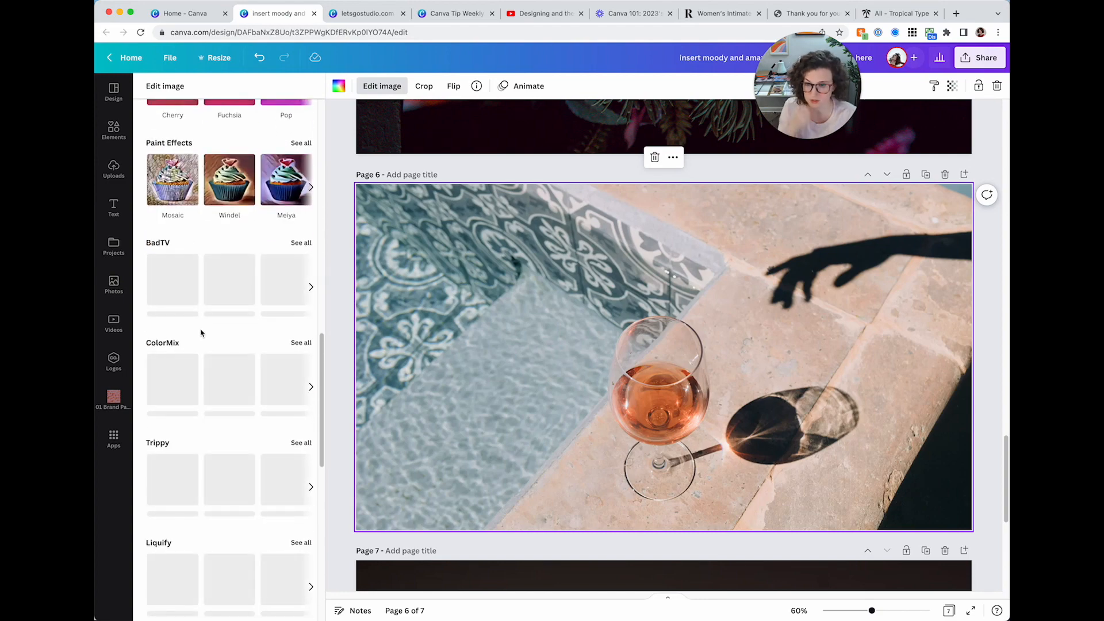
scroll(201, 334, "down", 3)
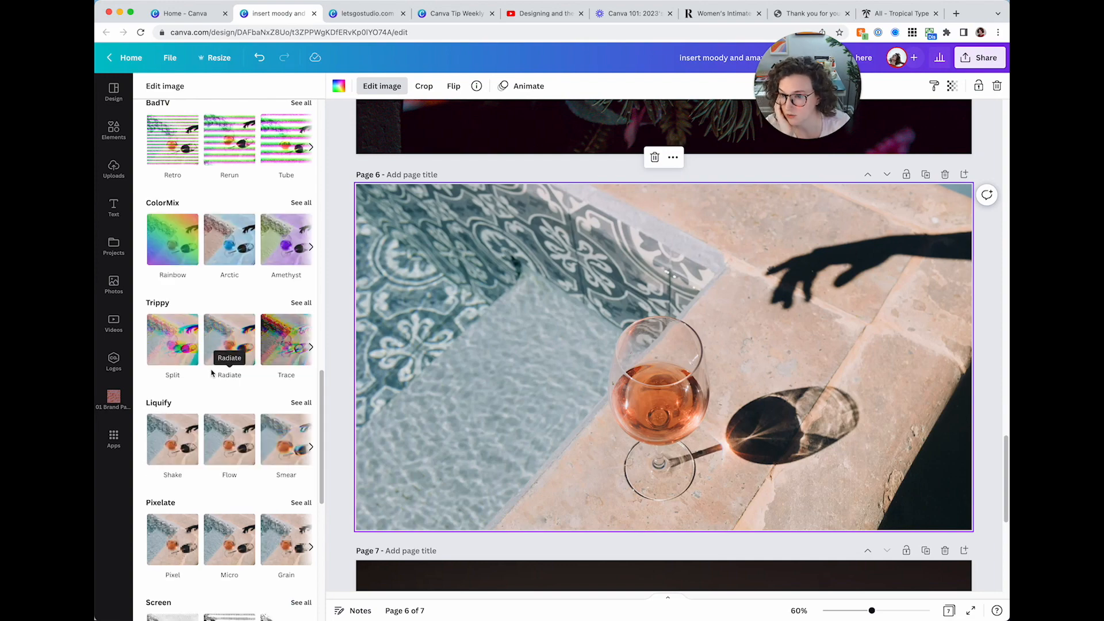
scroll(208, 371, "down", 3)
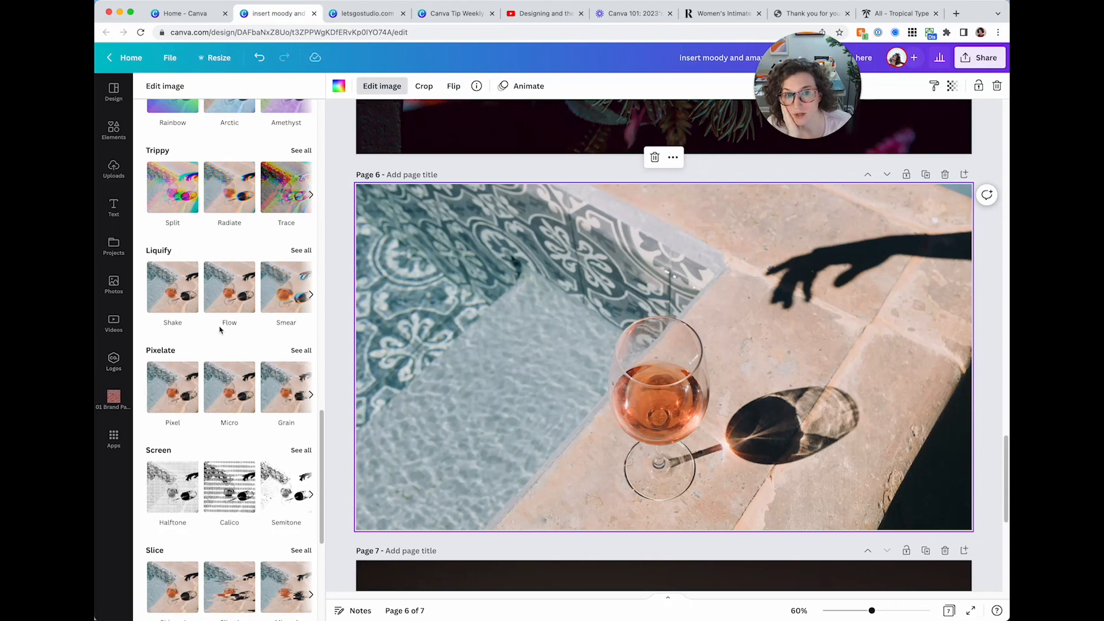
scroll(219, 437, "down", 4)
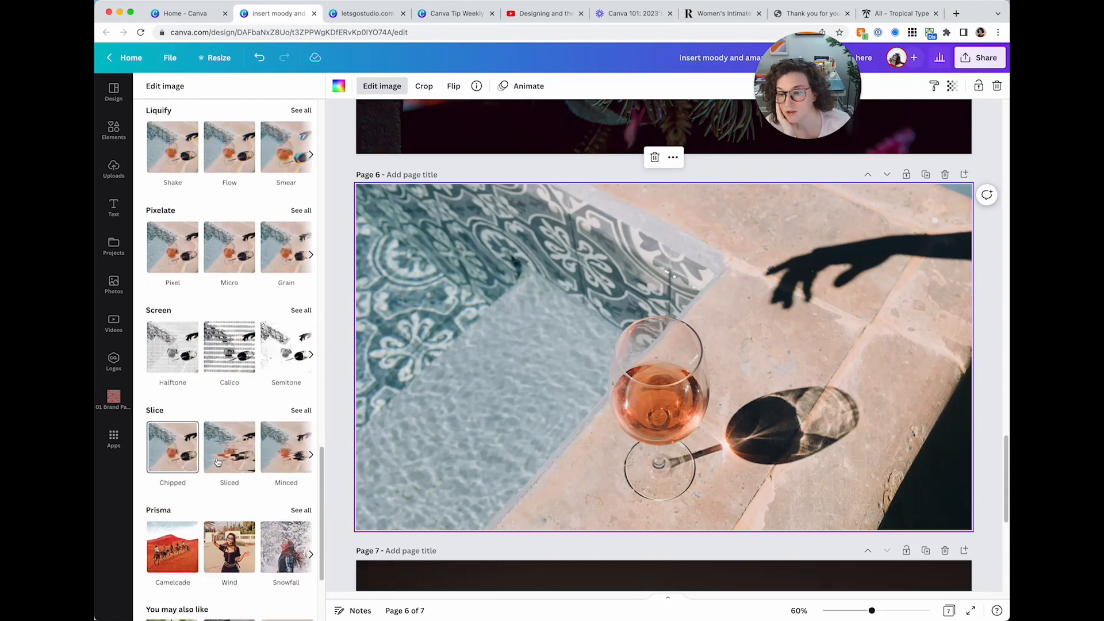
scroll(218, 462, "down", 4)
scroll(258, 382, "up", 4)
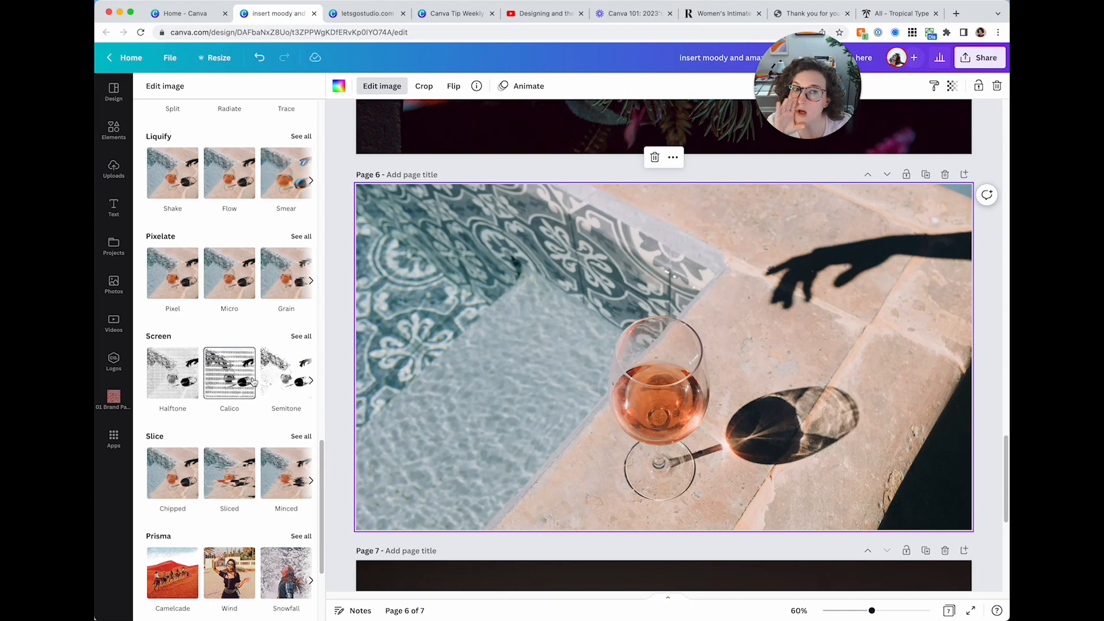
scroll(225, 374, "up", 1)
scroll(503, 353, "down", 6)
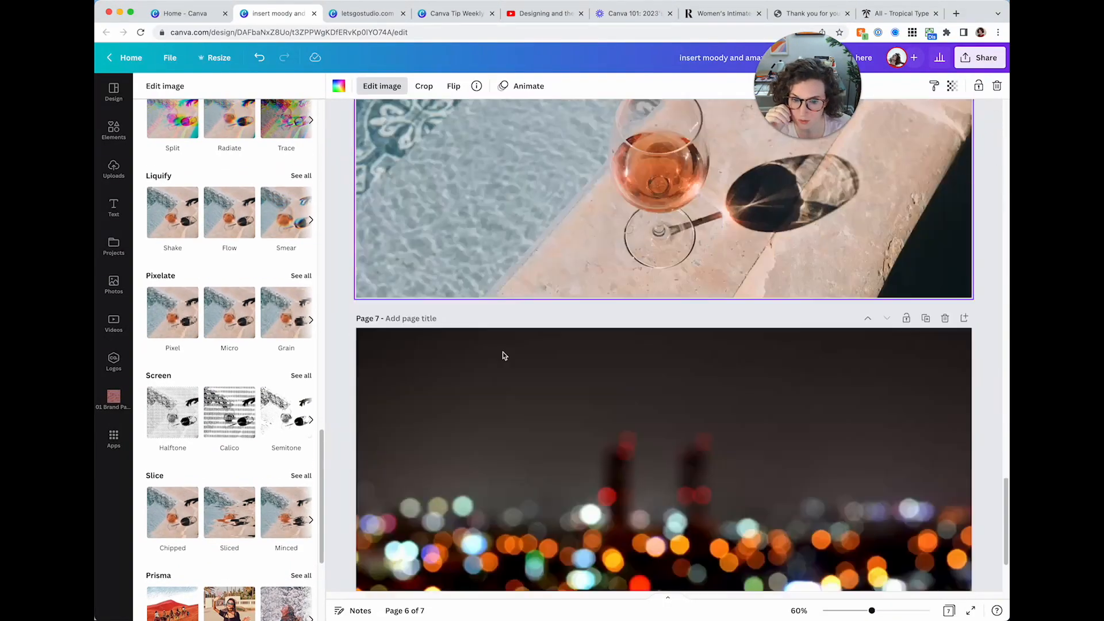
scroll(284, 372, "up", 3)
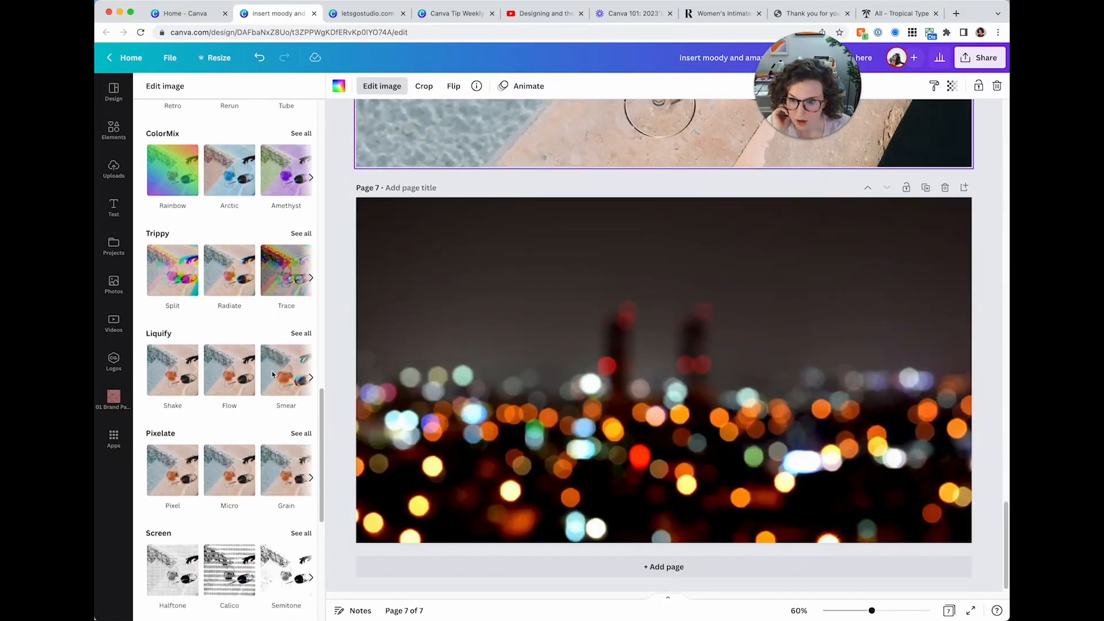
Step: Apply the Liquify Melt effect to the page 6 background with Amount 0.08, Scale 0.82 and Speed 0.3
left_click(298, 333)
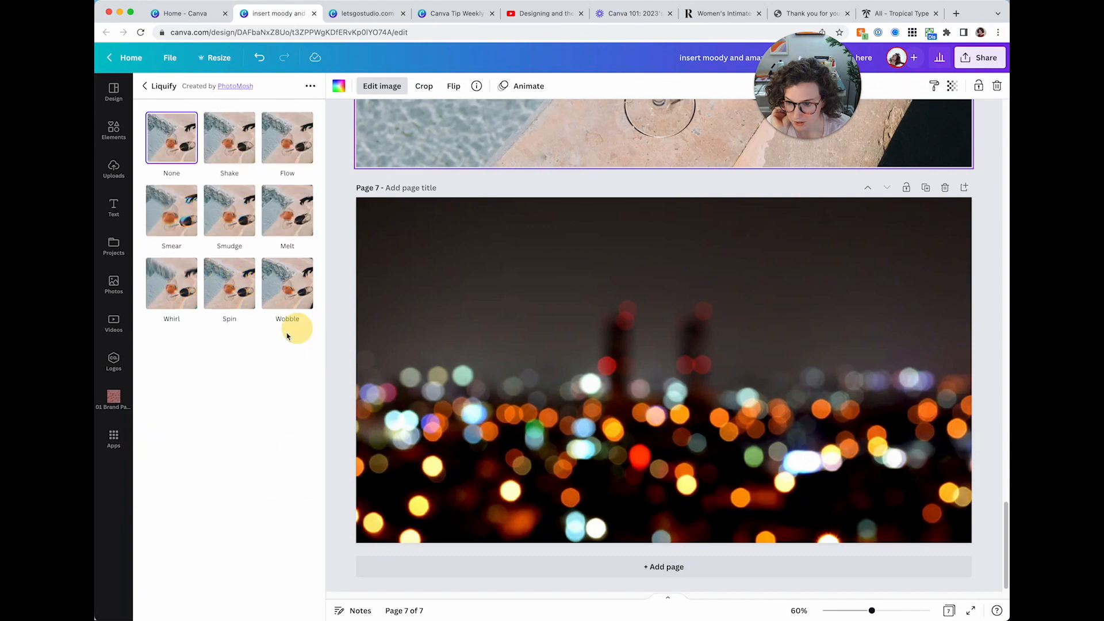
left_click(285, 231)
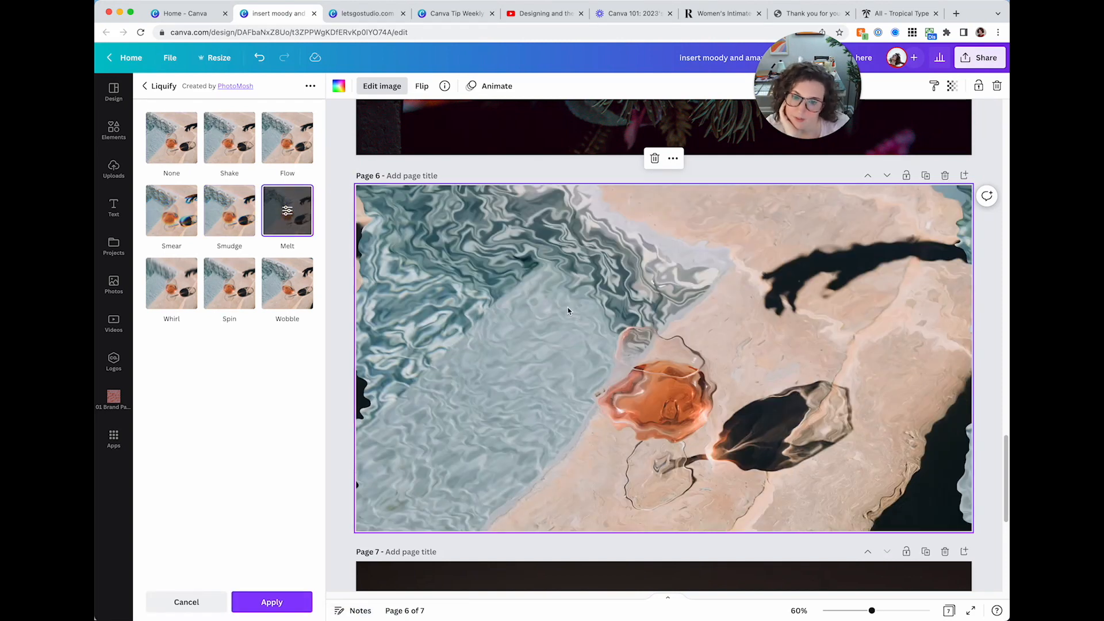
left_click(292, 222)
left_click_drag(184, 158, 349, 155)
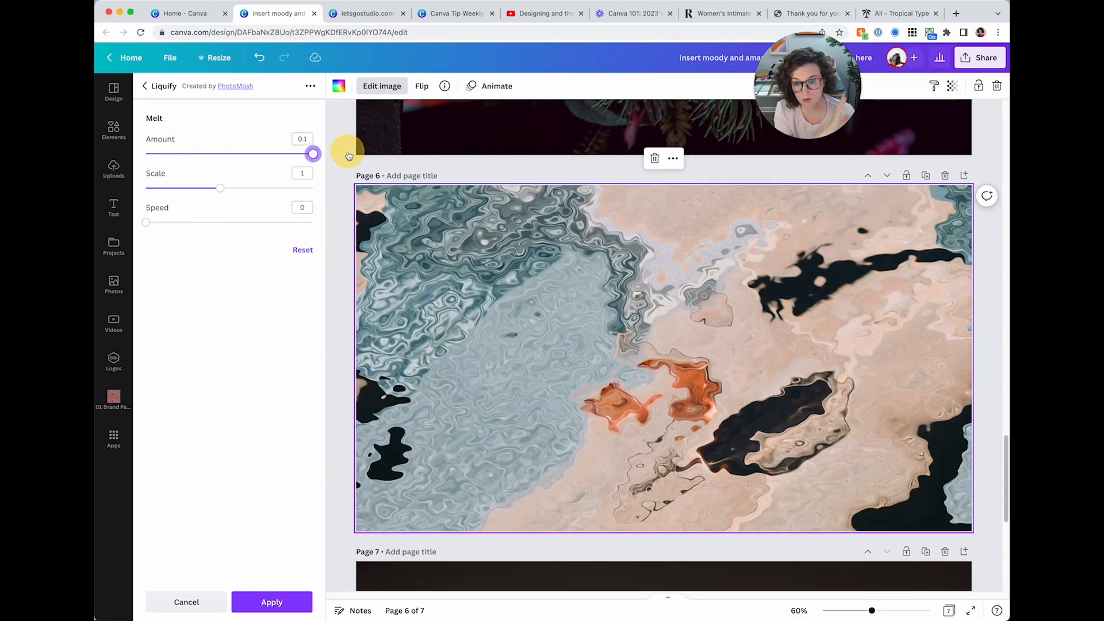
left_click_drag(348, 155, 280, 153)
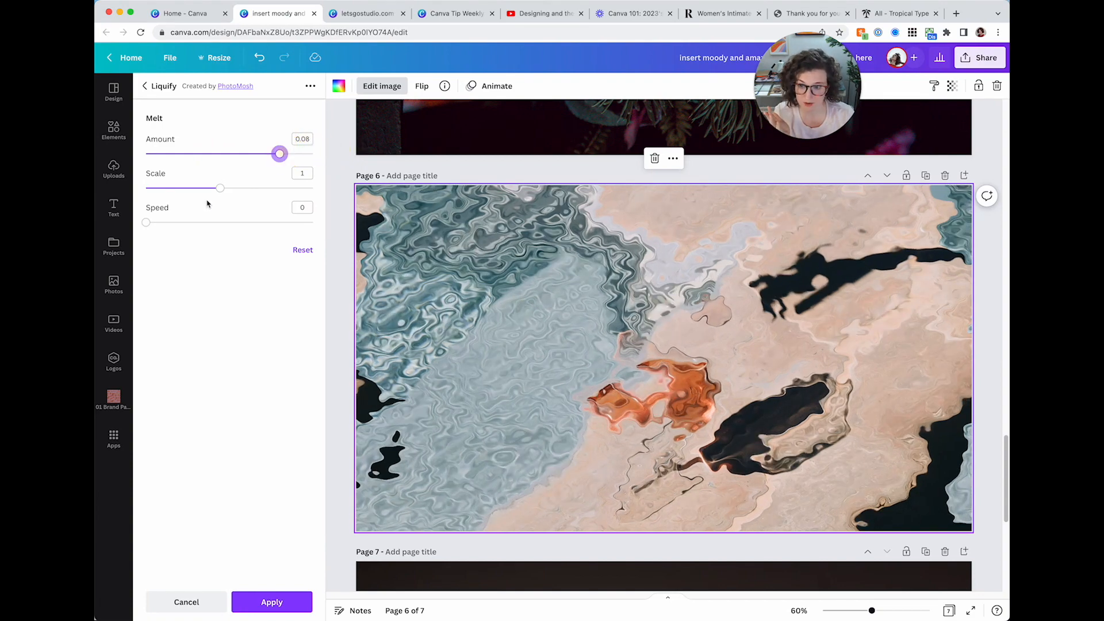
left_click_drag(252, 194, 204, 191)
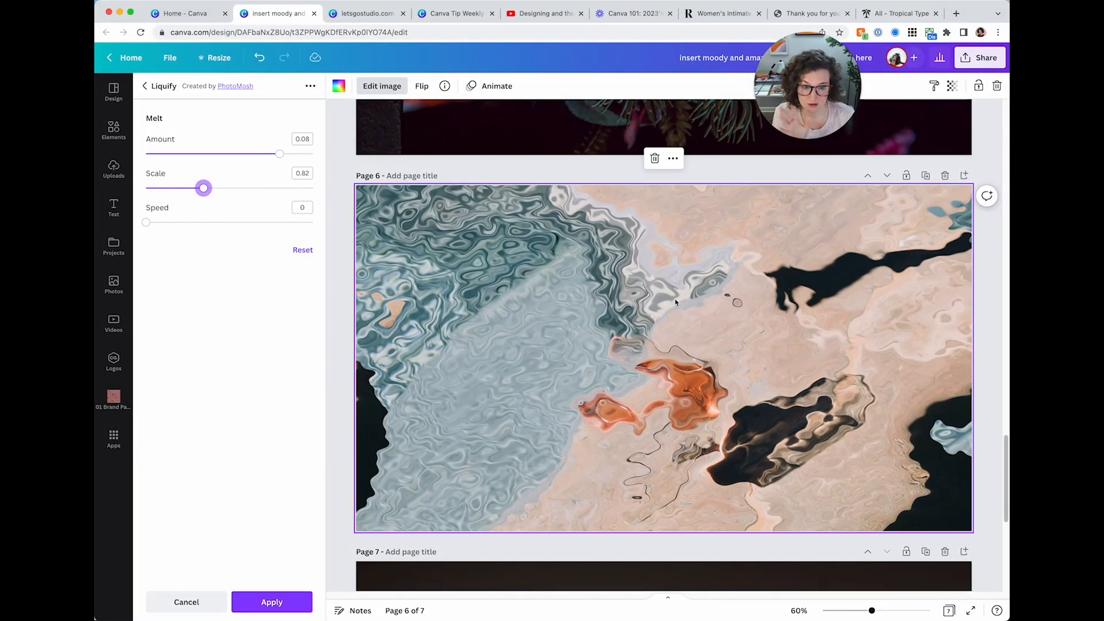
left_click_drag(184, 222, 356, 226)
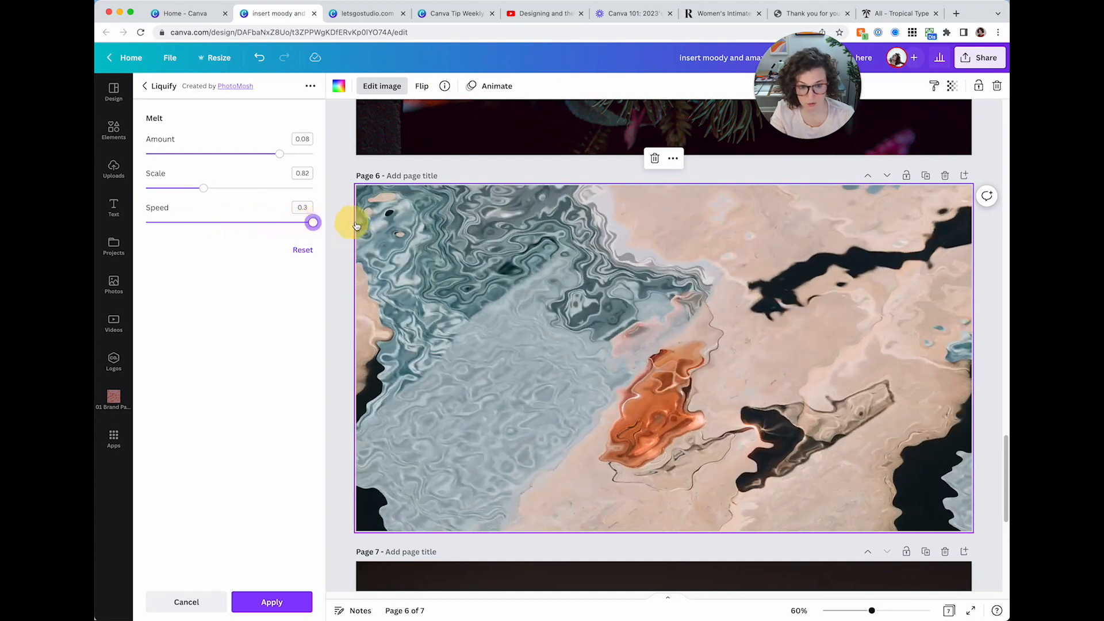
left_click(286, 603)
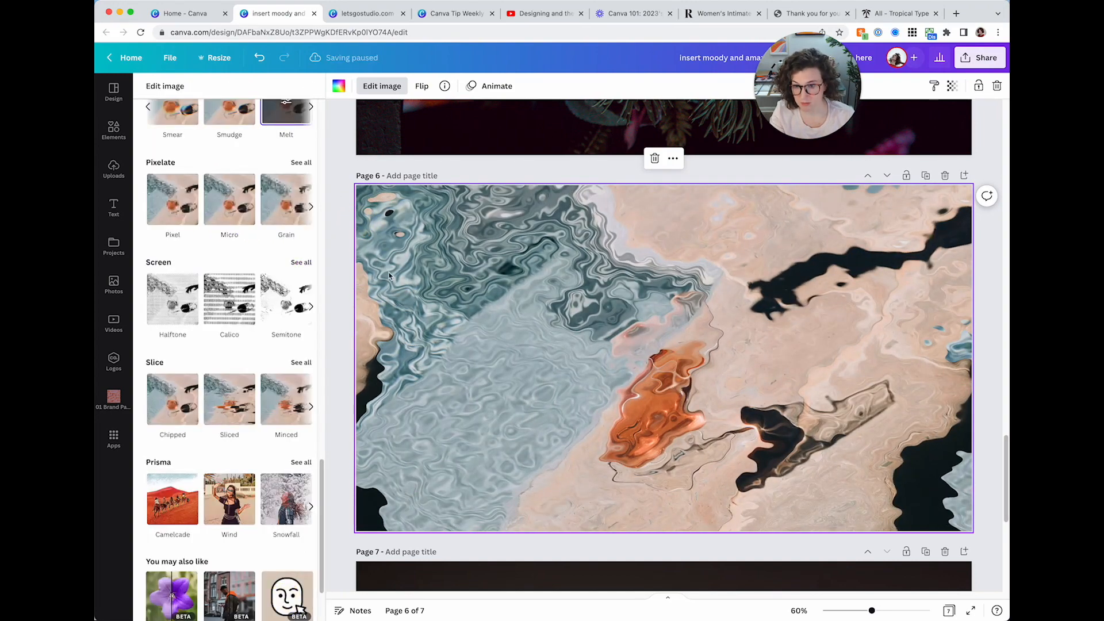
left_click(338, 161)
left_click(117, 134)
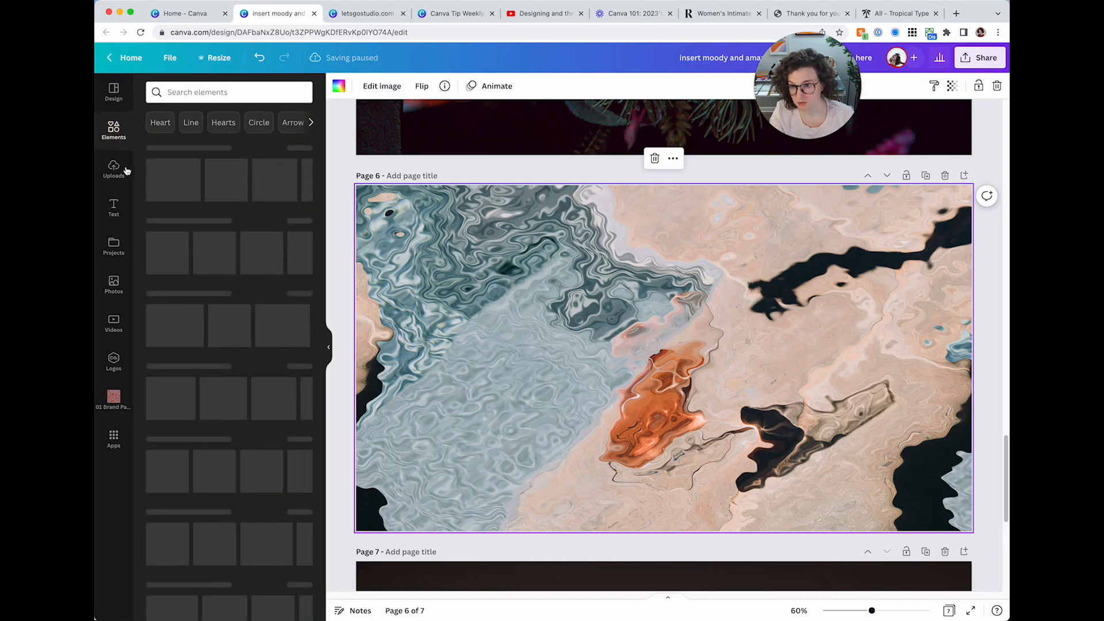
left_click(170, 252)
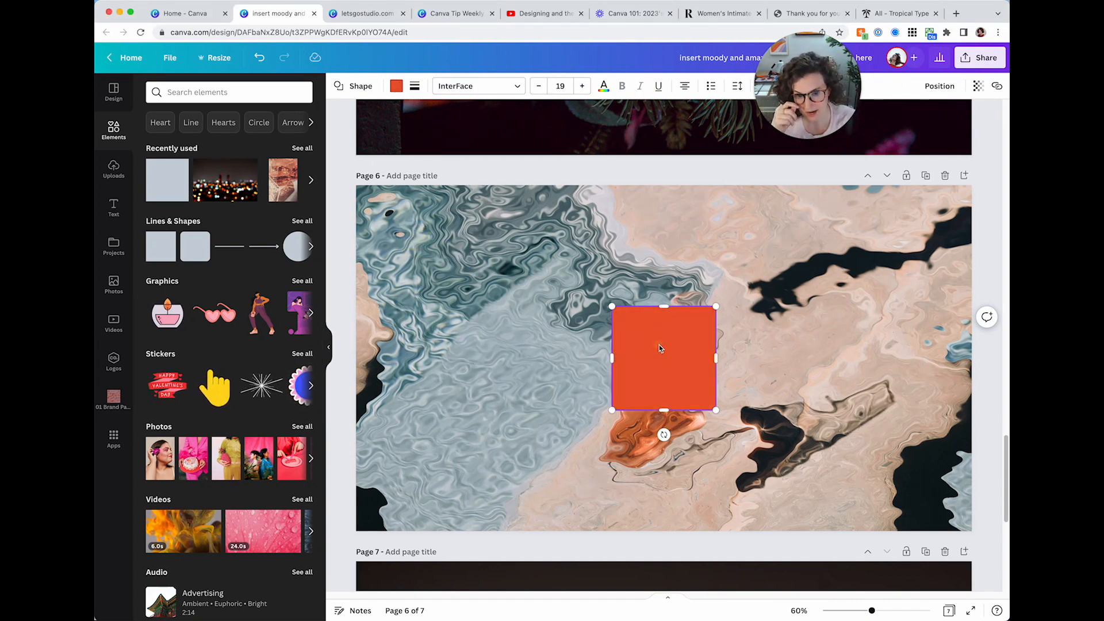
left_click_drag(649, 336, 397, 213)
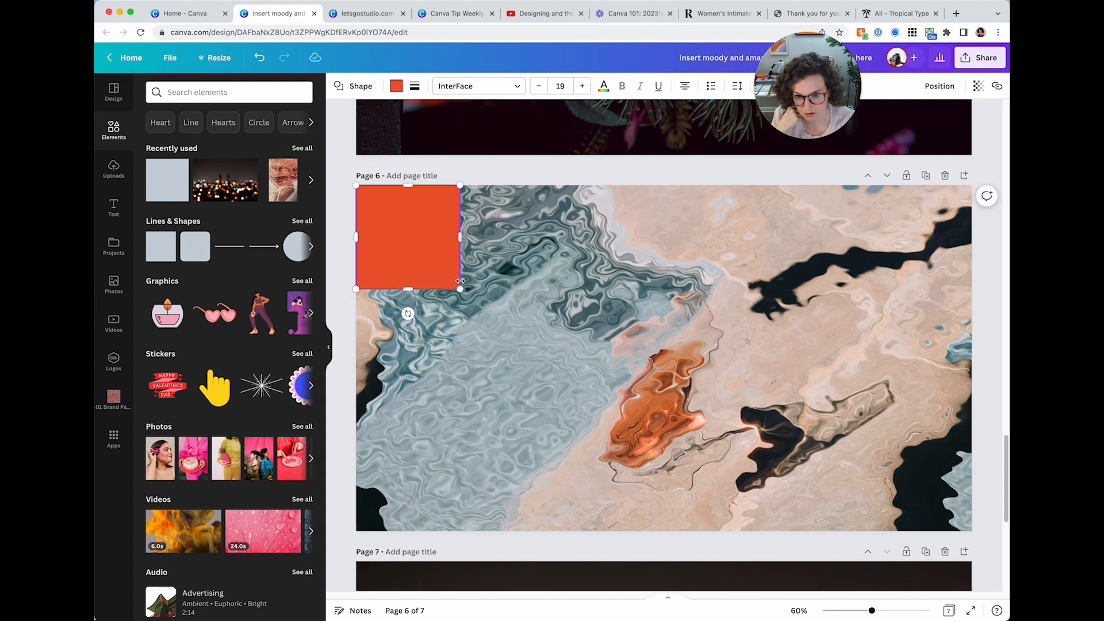
left_click(789, 283)
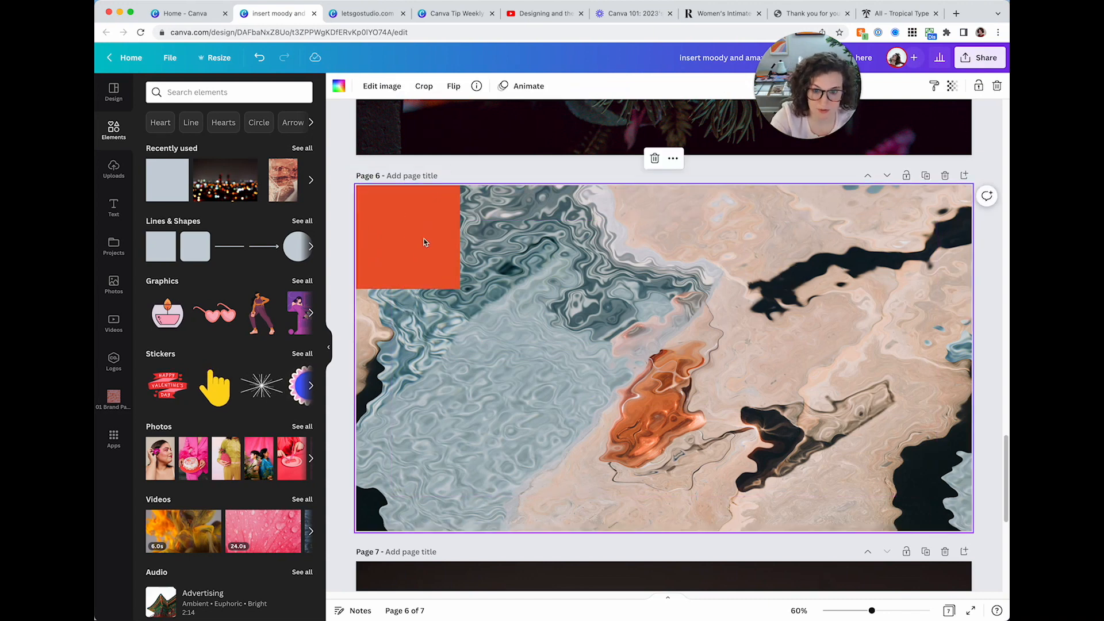
left_click(407, 240)
key("BackSpace")
Step: Set the page 6 background colour to the dark green brand colour and the melted photo's transparency to 29
left_click(633, 261)
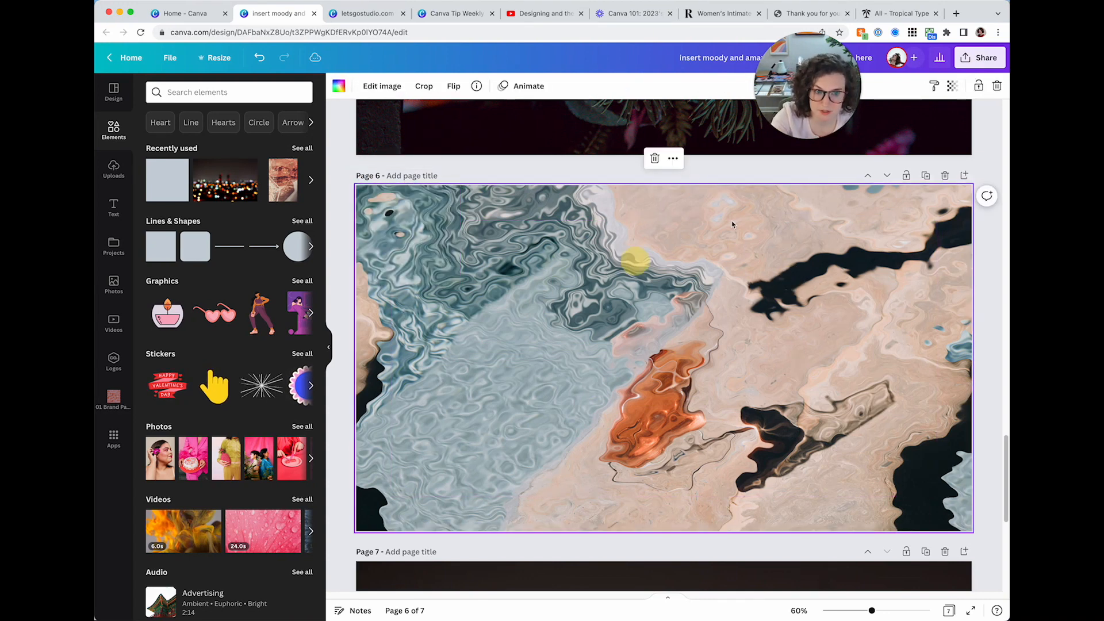
left_click(952, 86)
left_click_drag(952, 128, 894, 128)
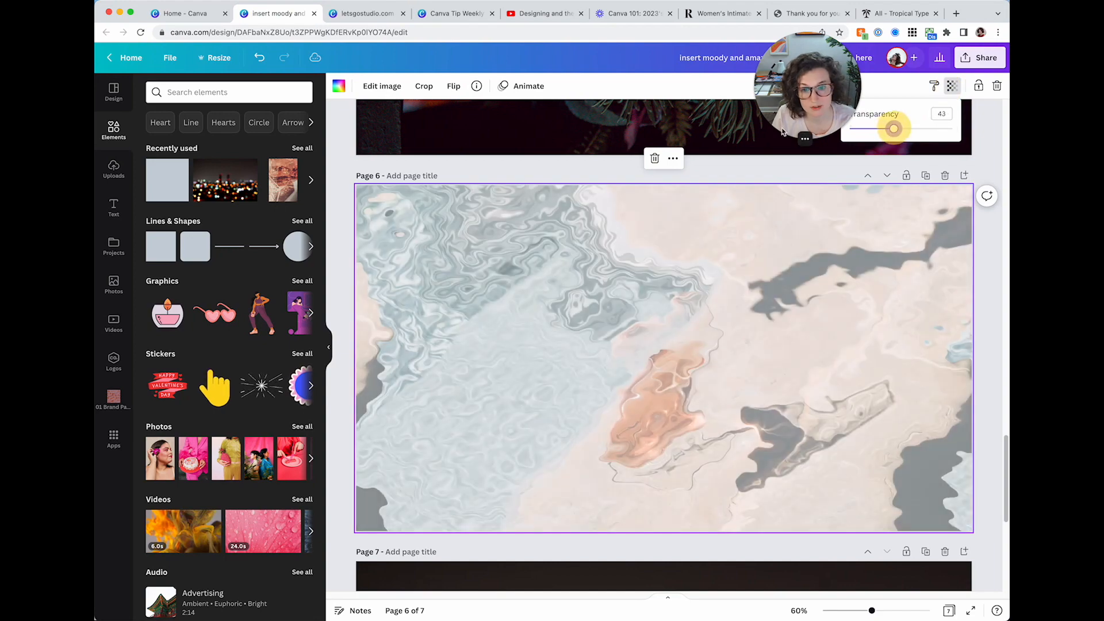
left_click(339, 85)
left_click(211, 228)
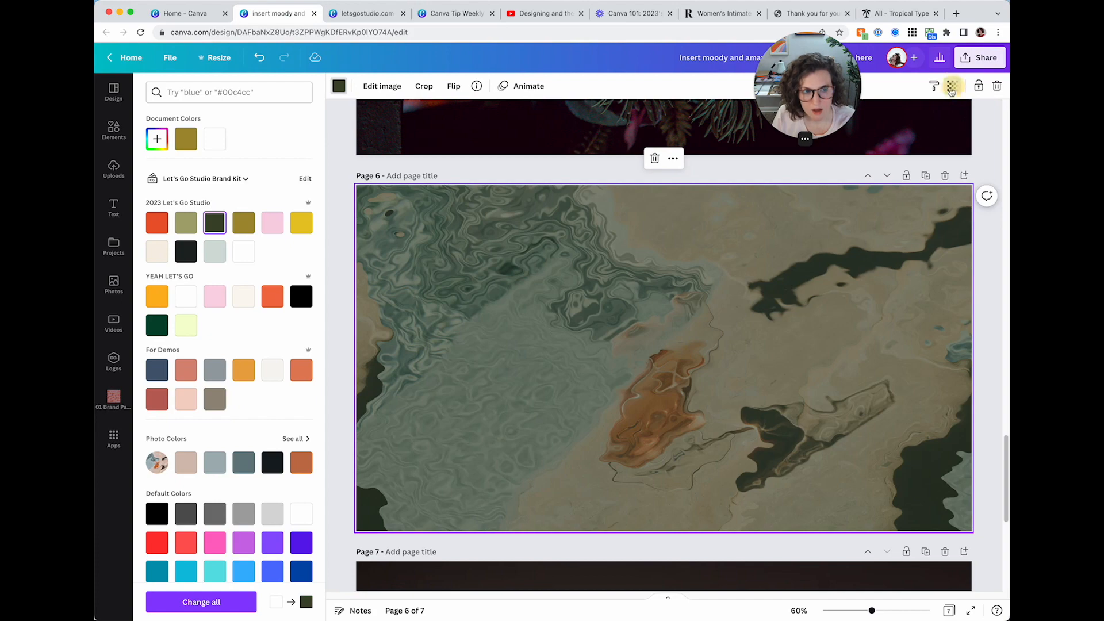
left_click(952, 86)
left_click_drag(952, 128, 880, 127)
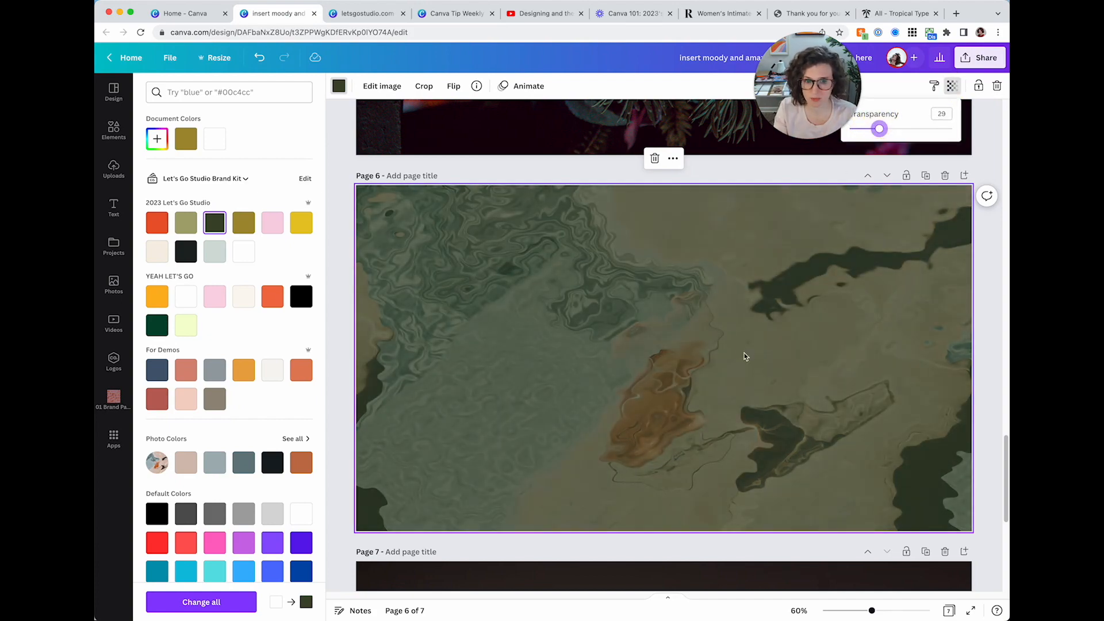
Step: Copy the dark academia quote text from page 3 onto page 6 and colour it white
scroll(745, 356, "up", 20)
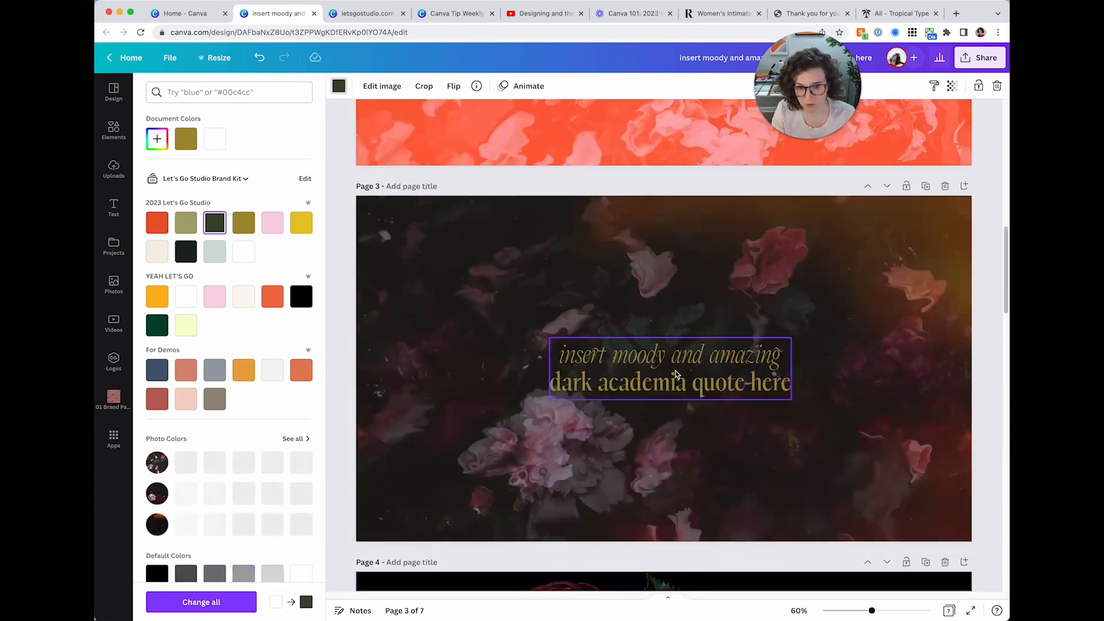
left_click(677, 374)
scroll(677, 372, "down", 18)
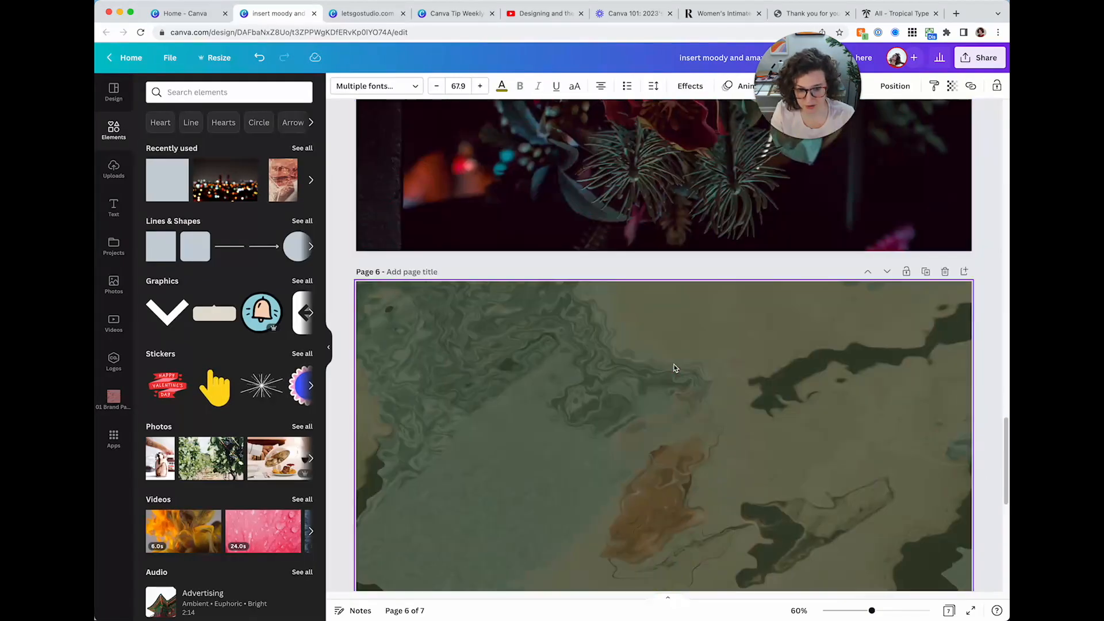
key("ctrl+v")
left_click(502, 86)
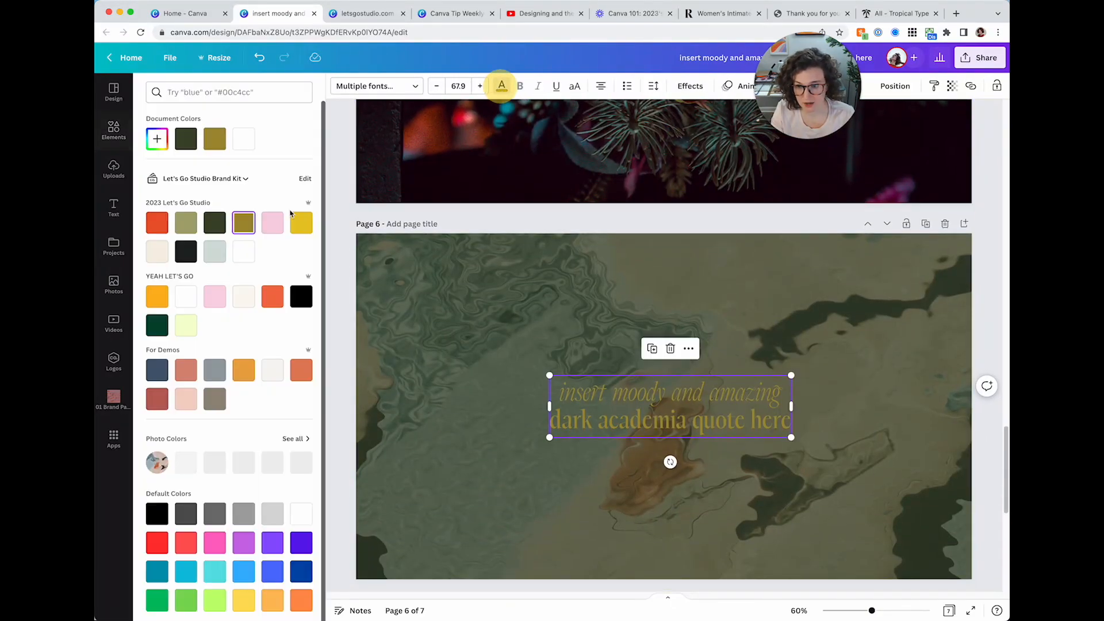
left_click(244, 251)
left_click(673, 298)
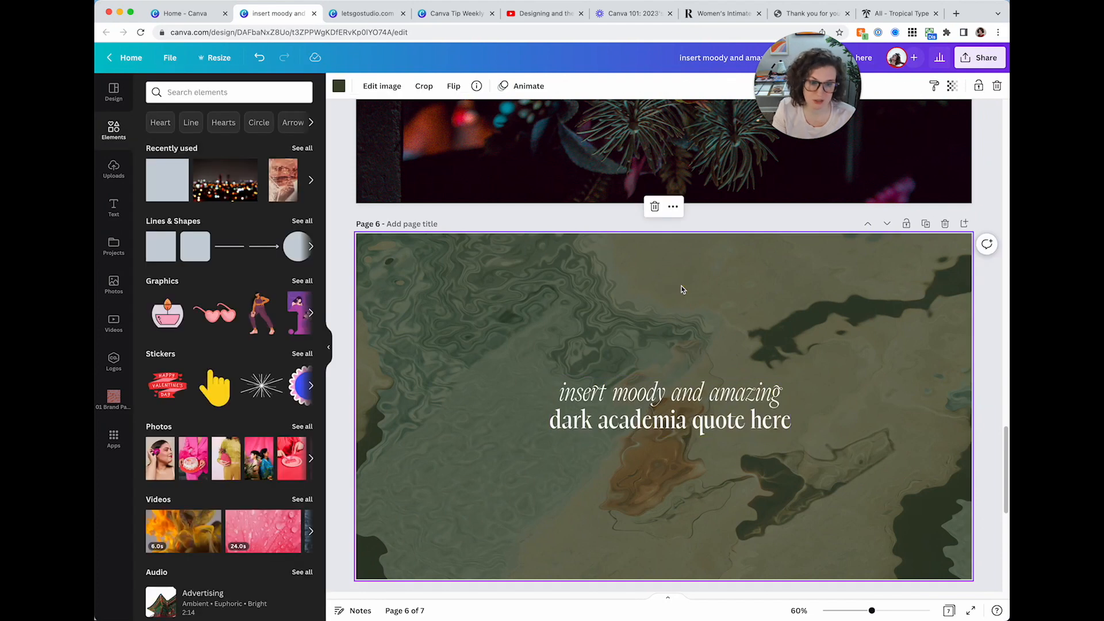
Step: Apply the Duotone Cherry preset to the page 7 bokeh background and open its colour settings
scroll(682, 289, "down", 1)
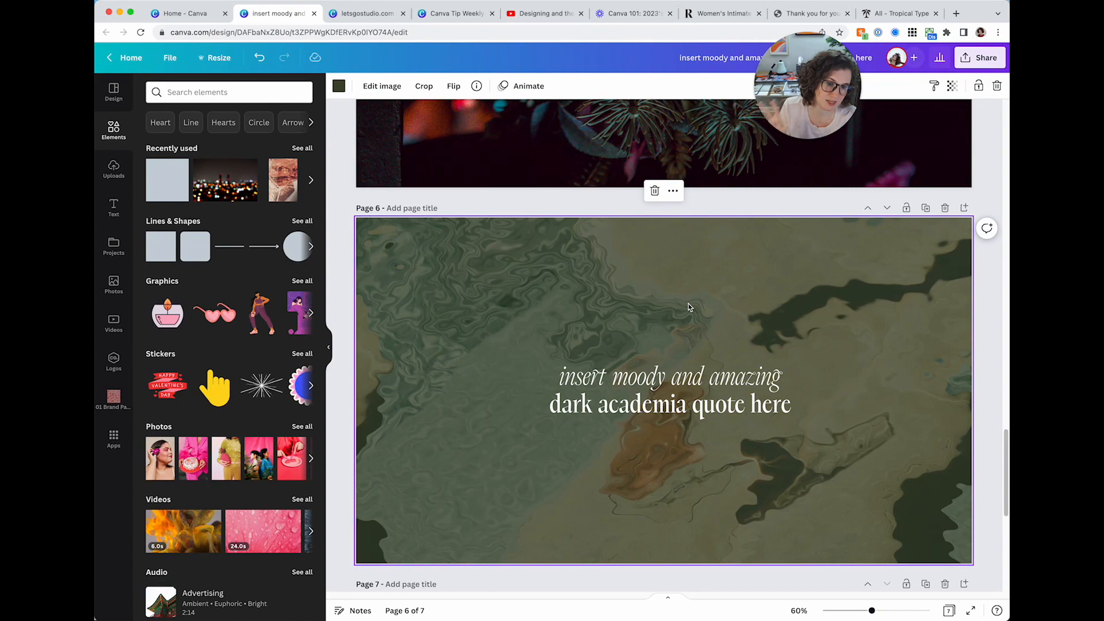
scroll(689, 308, "down", 7)
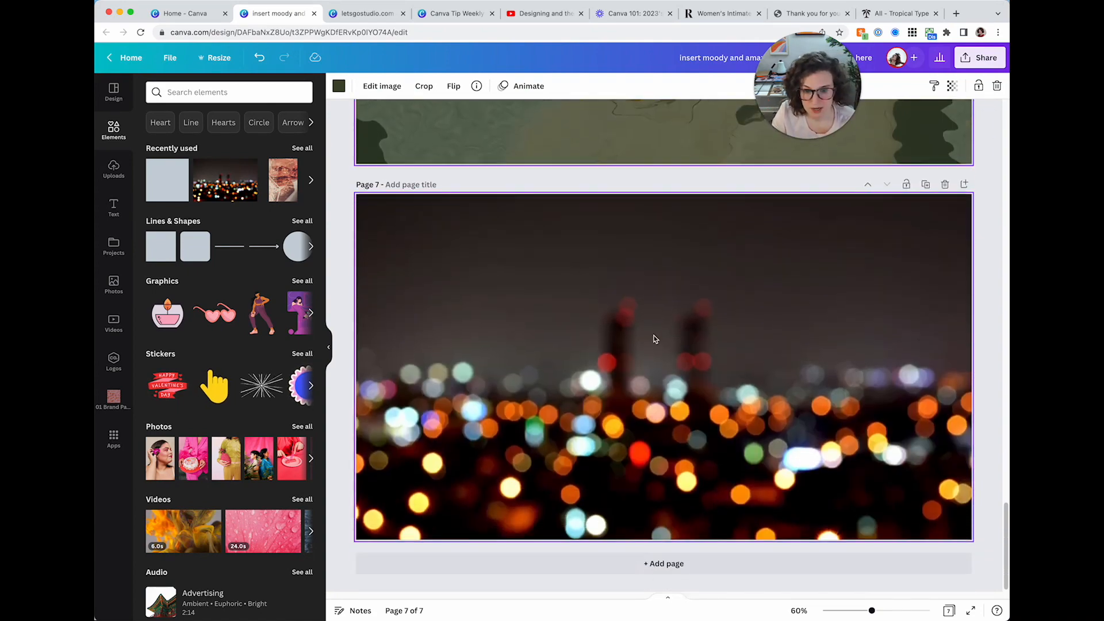
left_click(654, 339)
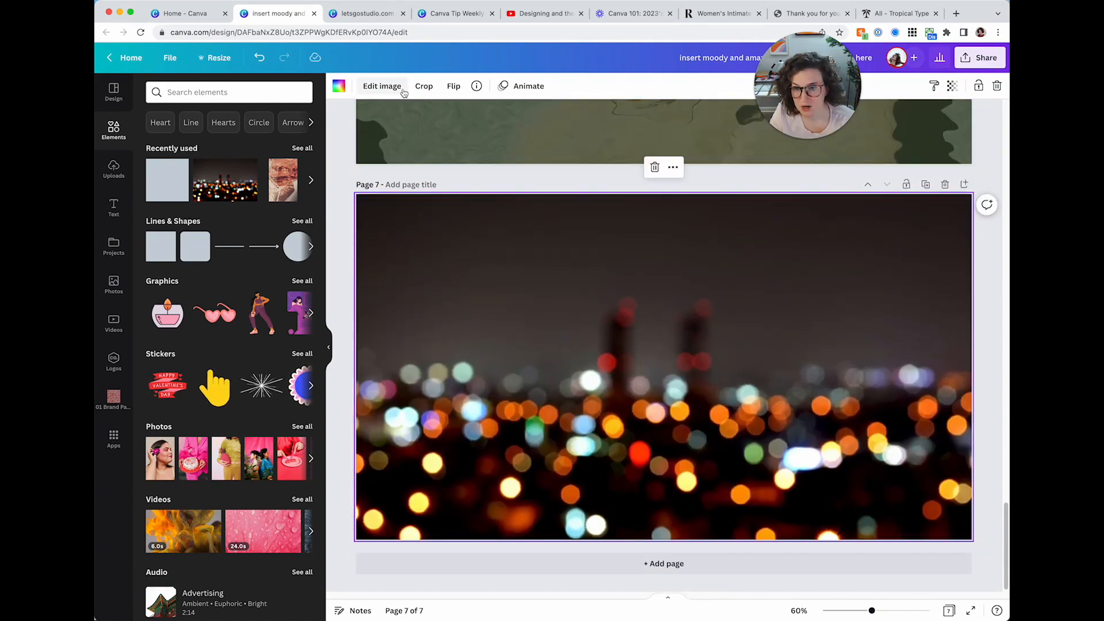
left_click(382, 86)
left_click(275, 190)
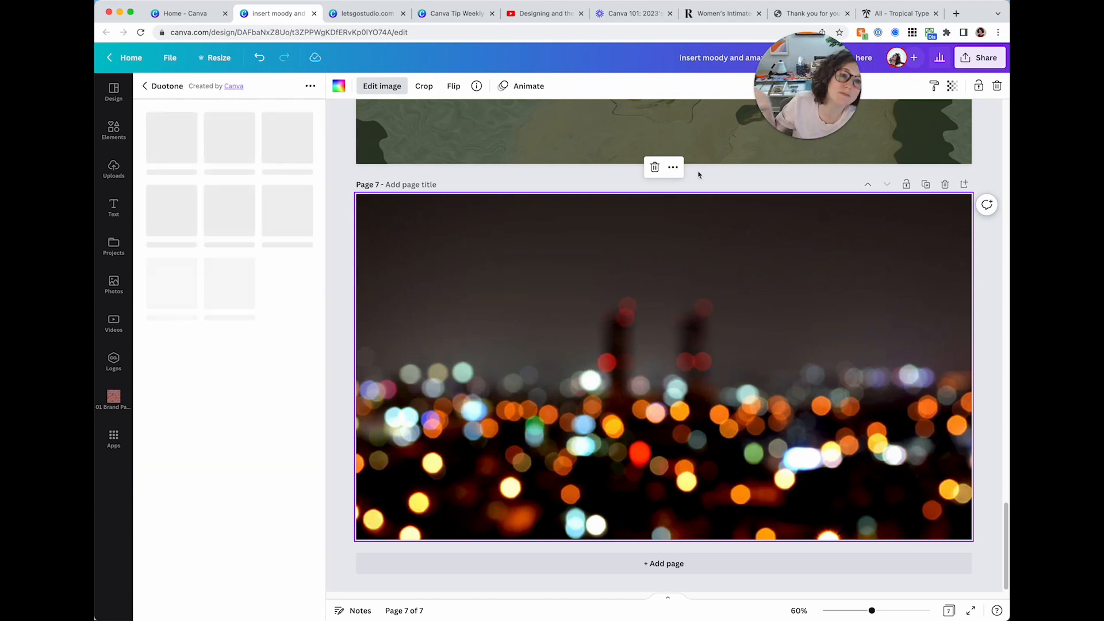
left_click_drag(808, 74, 393, 164)
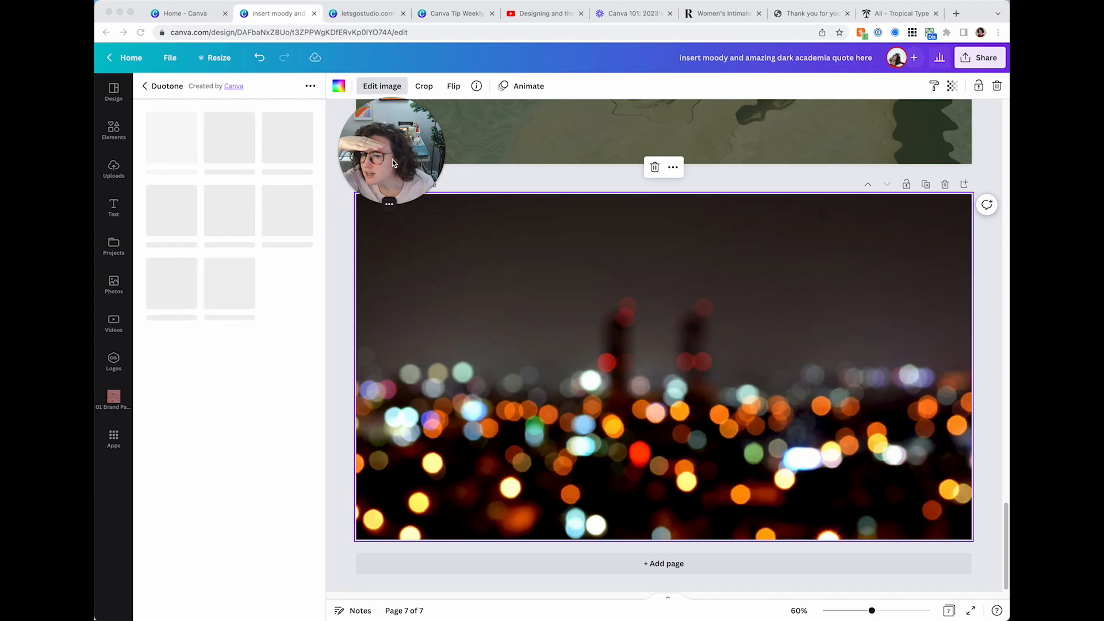
left_click(211, 140)
left_click(233, 141)
left_click(232, 138)
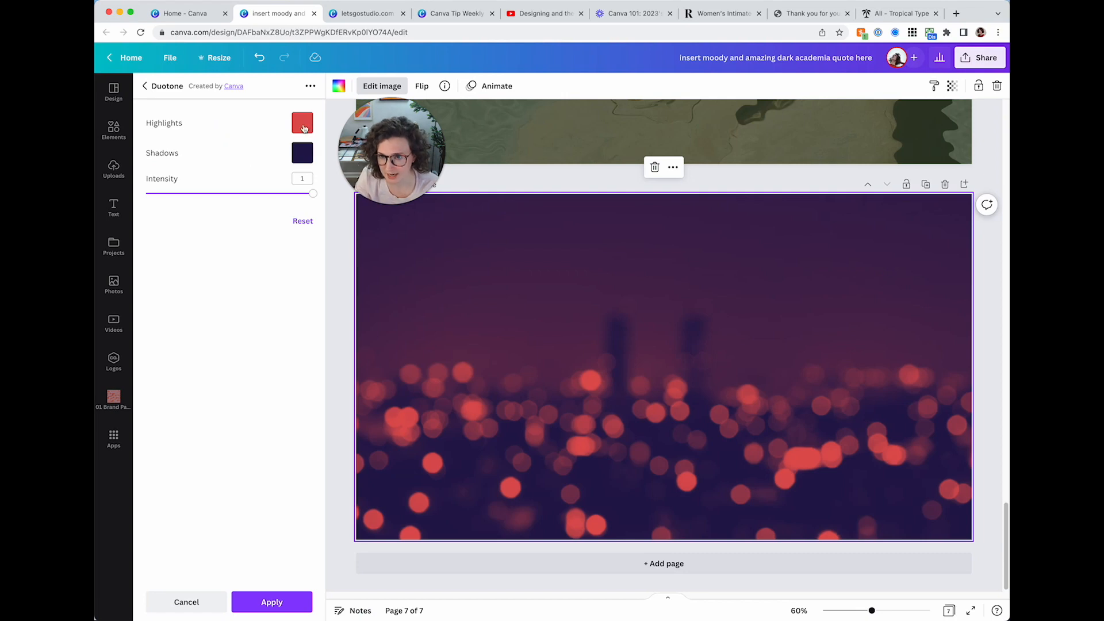
Step: Try yellow highlights with dark green shadows for the Duotone effect on page 7
left_click(304, 121)
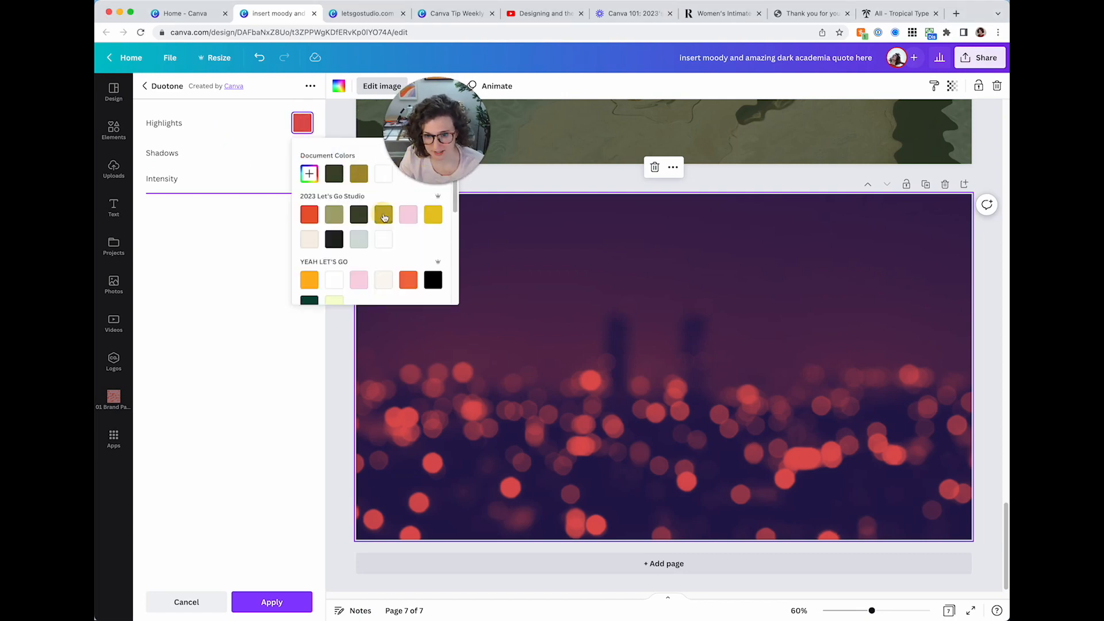
left_click(433, 214)
left_click(302, 152)
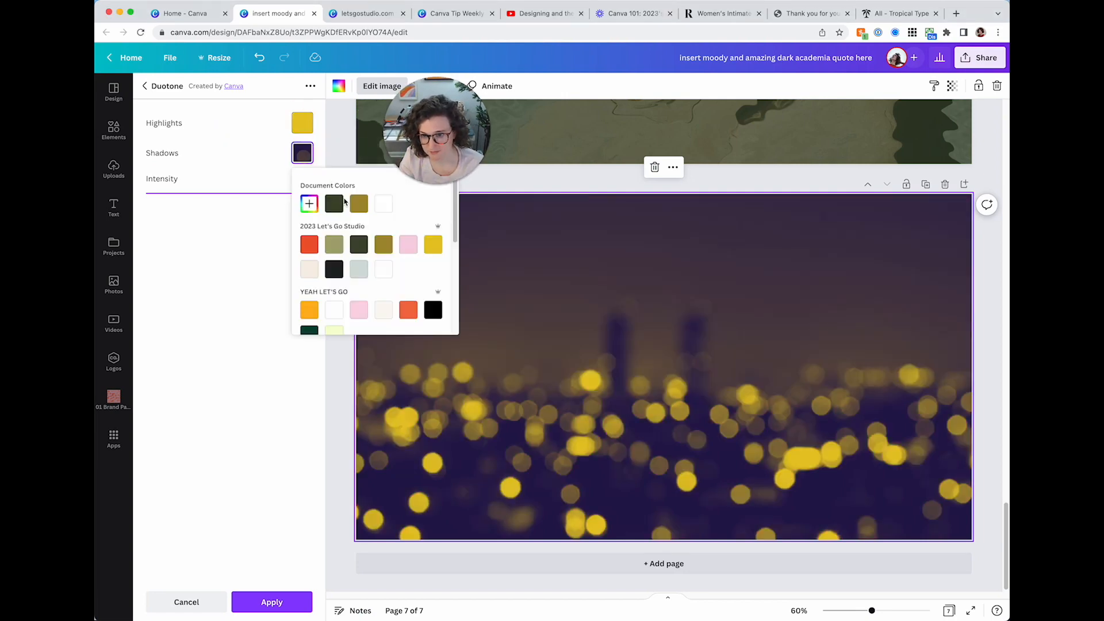
left_click(336, 205)
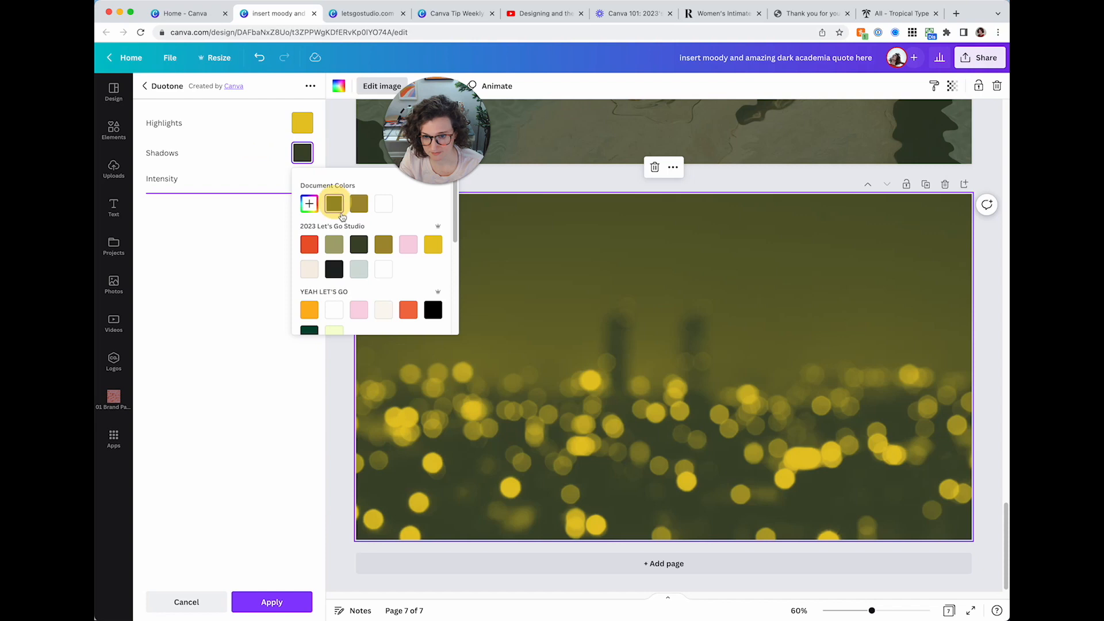
Step: Compare gold, orange-red and pink Duotone highlights, then set the highlights to the pale grey-green brand colour
left_click(302, 128)
left_click(382, 214)
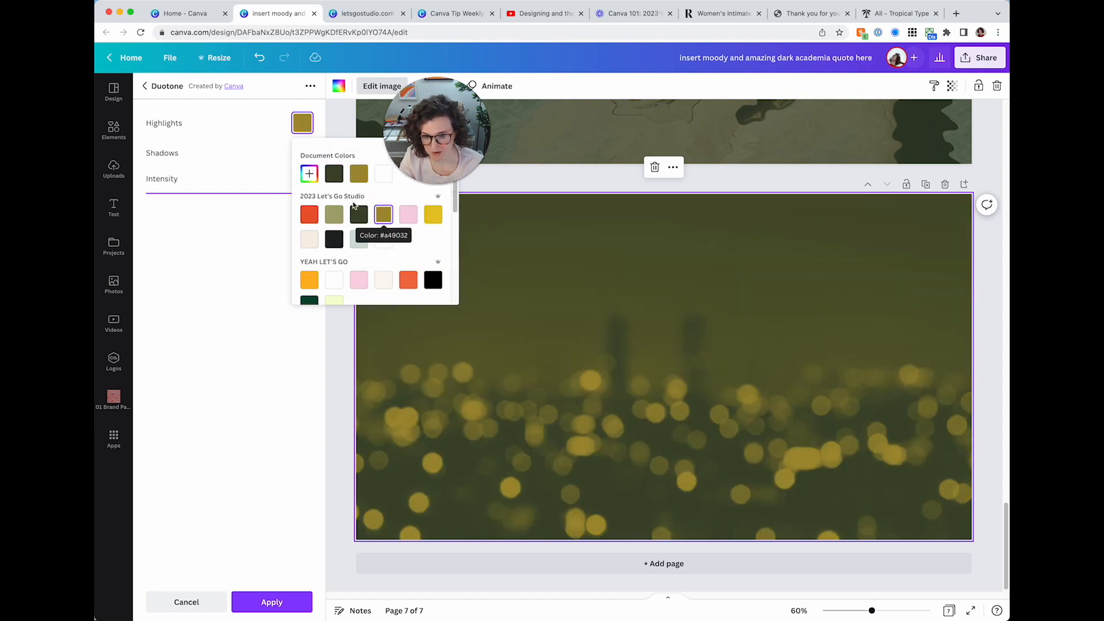
left_click(311, 218)
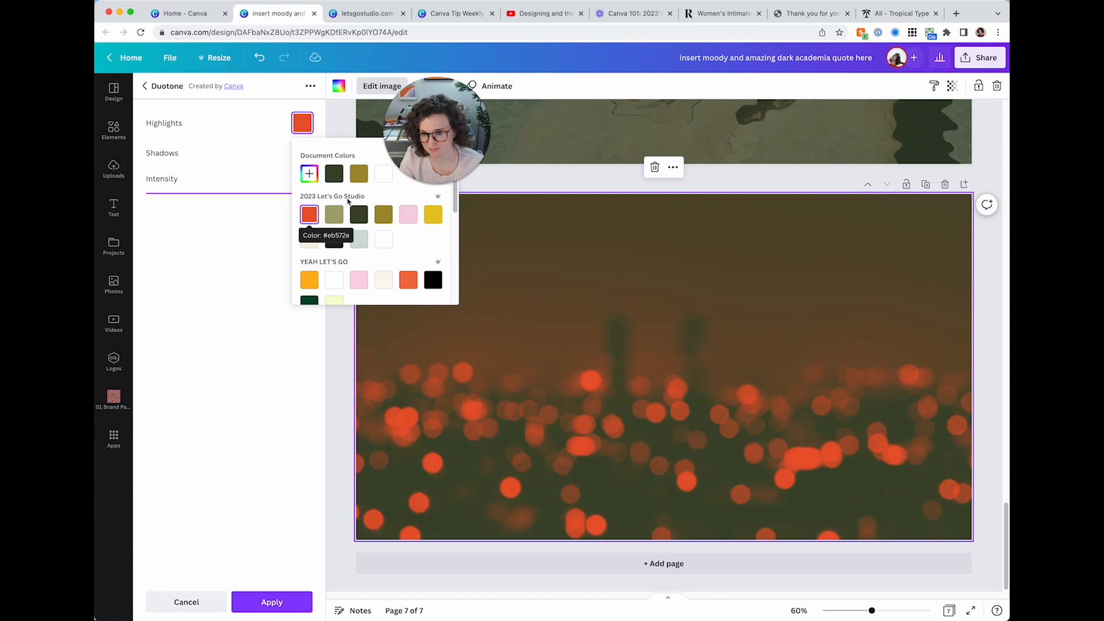
left_click(409, 214)
left_click(359, 240)
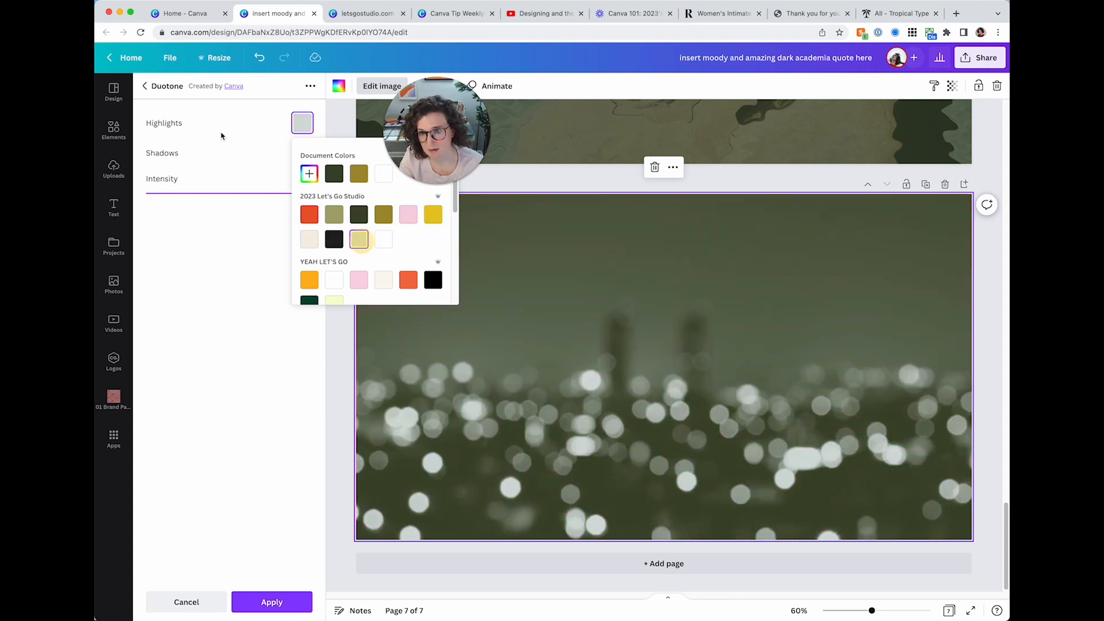
left_click(221, 135)
Step: Compare several brand colours for the Duotone shadows, including orange-red, olive and gold, then set the shadows to yellow #e7c825
left_click(302, 153)
left_click(434, 245)
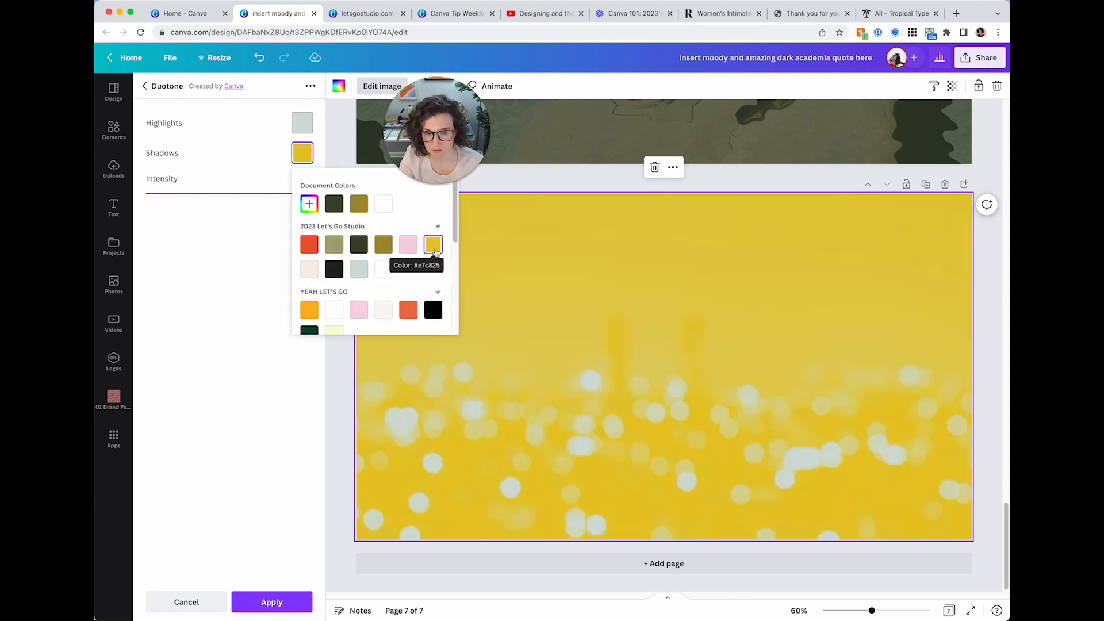
left_click(317, 250)
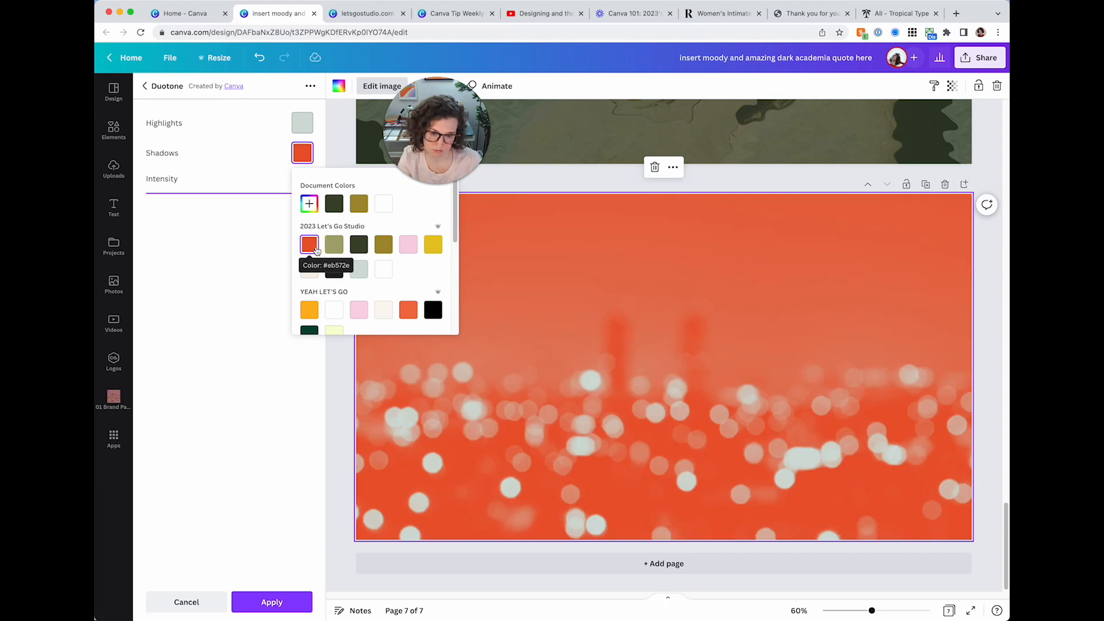
left_click(335, 253)
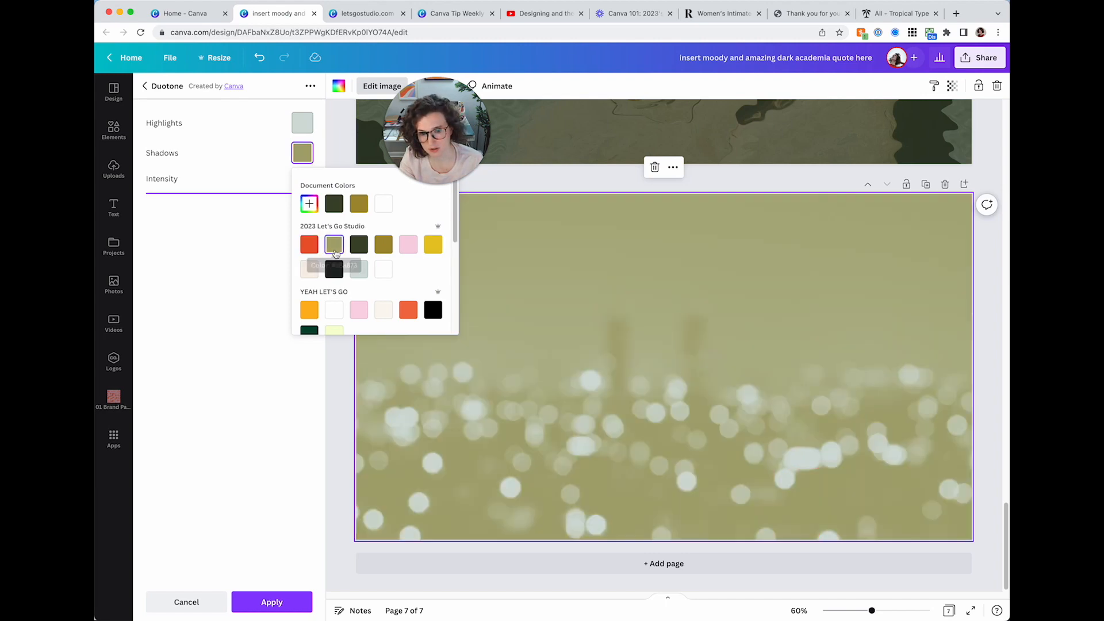
left_click(367, 277)
left_click(384, 249)
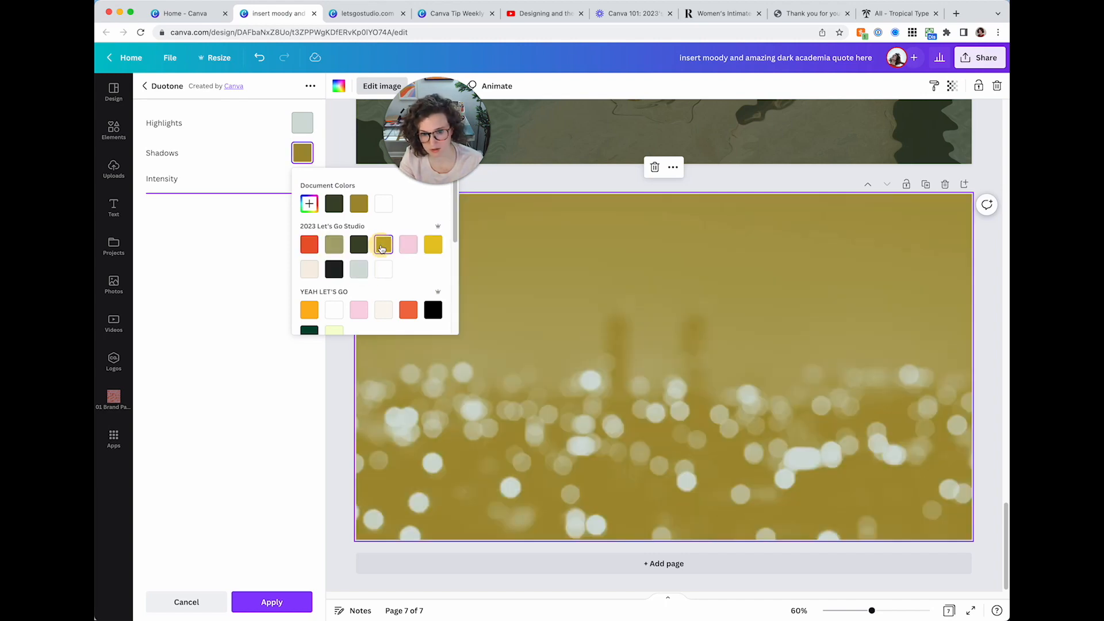
left_click(432, 248)
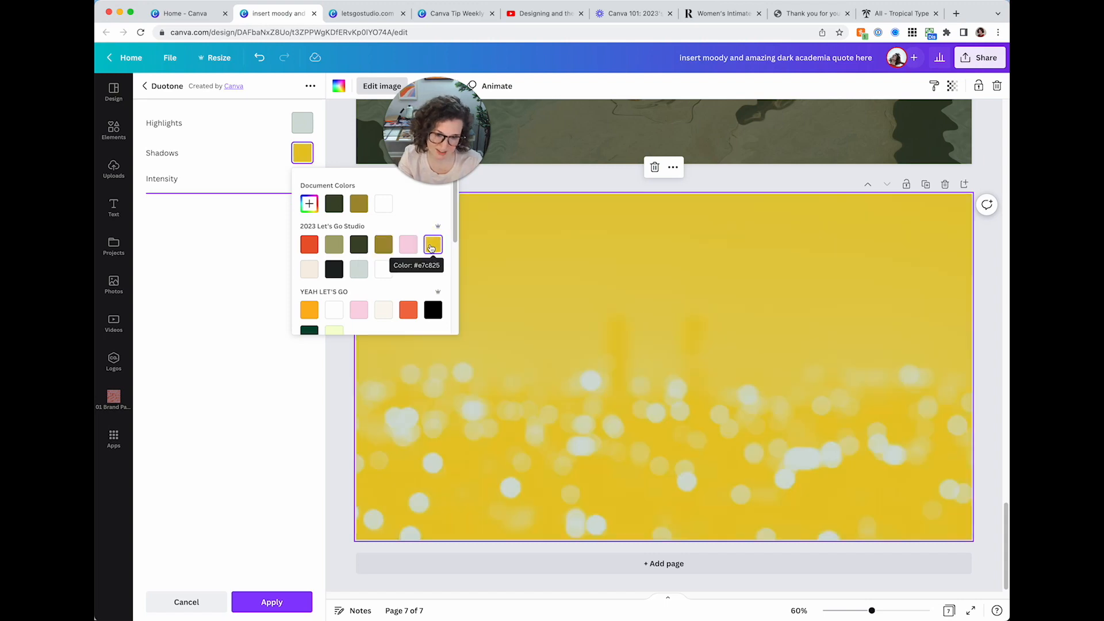
Step: Set the Duotone intensity to 0.8 and apply the effect to the page 7 background
left_click(234, 203)
left_click_drag(231, 194, 280, 196)
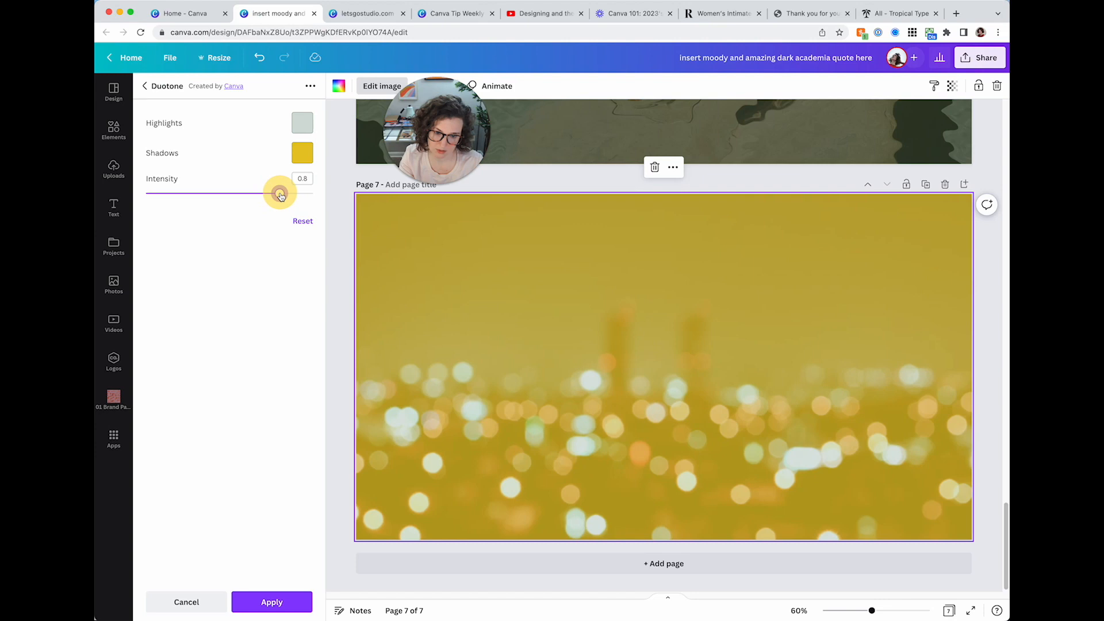
left_click(277, 602)
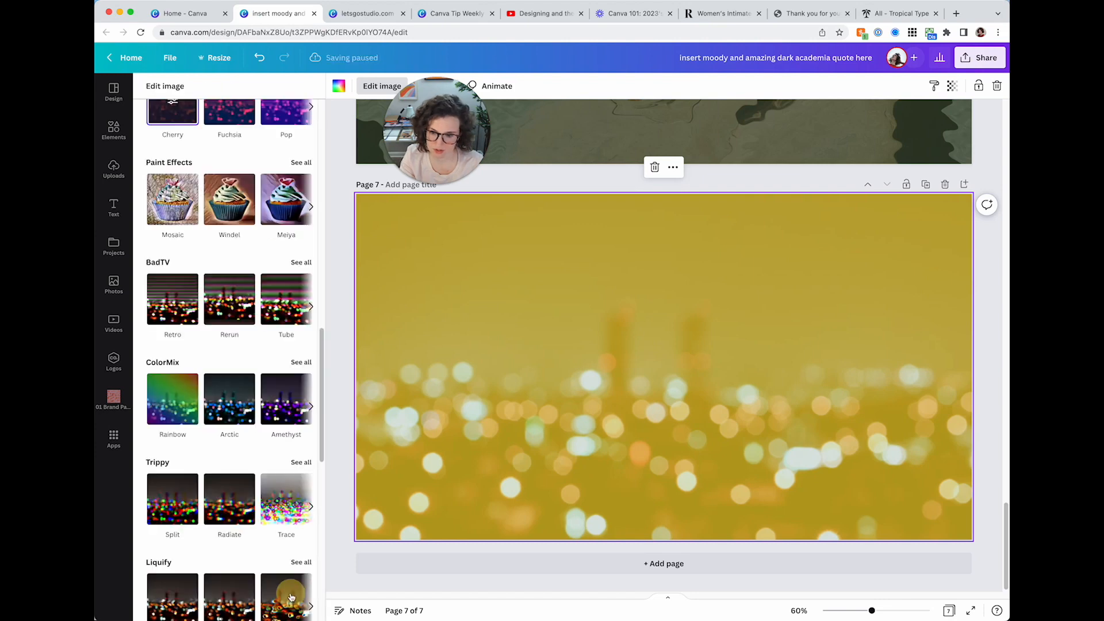
Step: Preview the Trippy Fluorite effect on the page 7 background, and switch it to Radiate
scroll(289, 374, "down", 1)
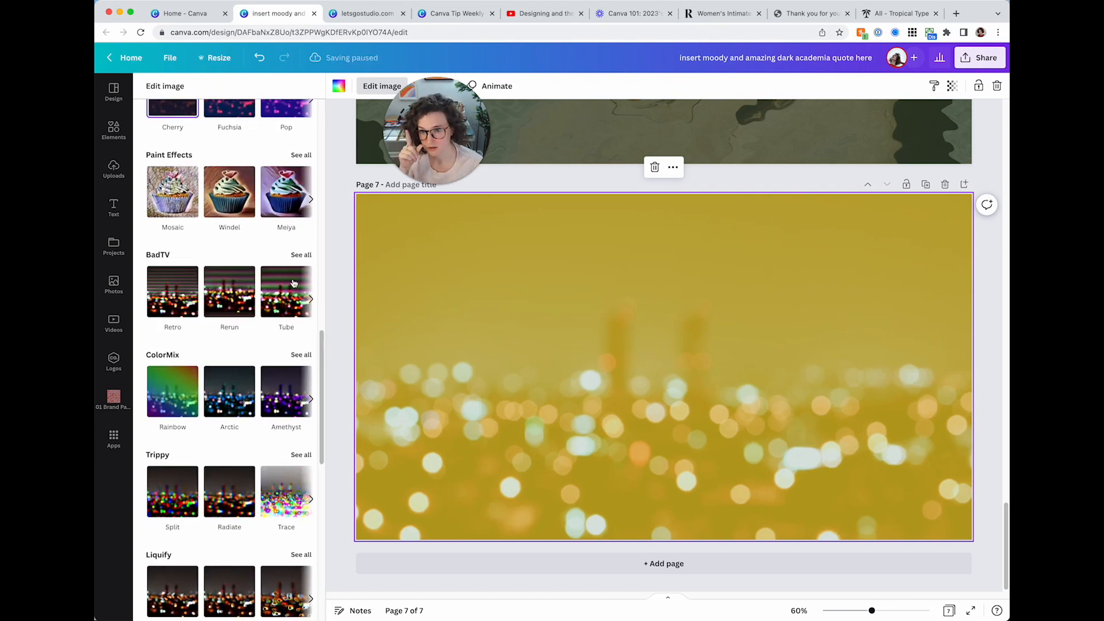
scroll(205, 276, "up", 1)
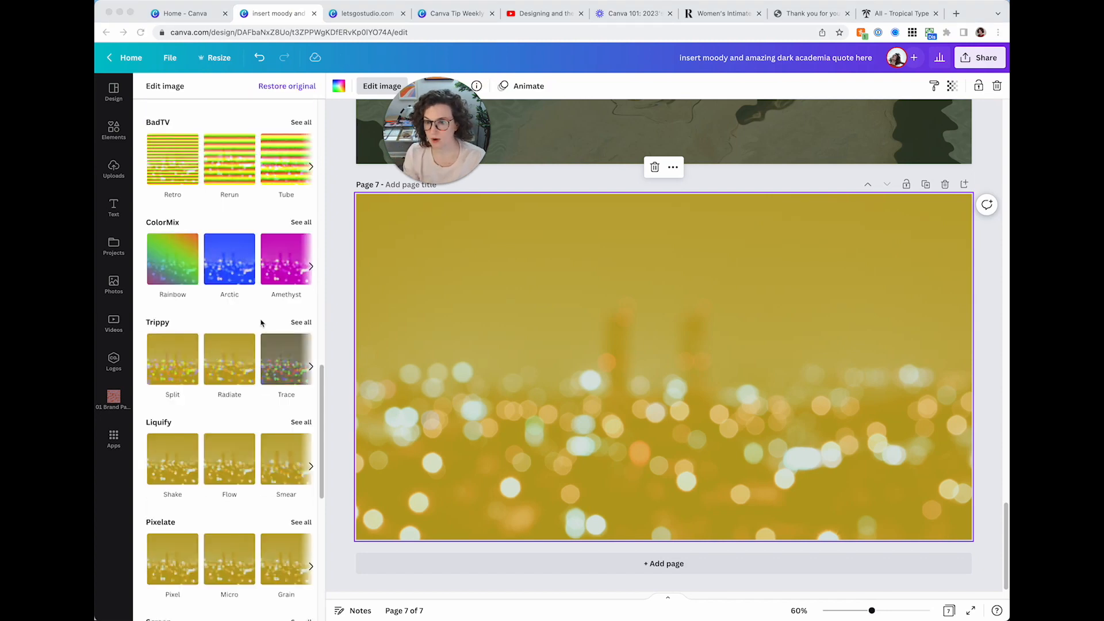
left_click(300, 322)
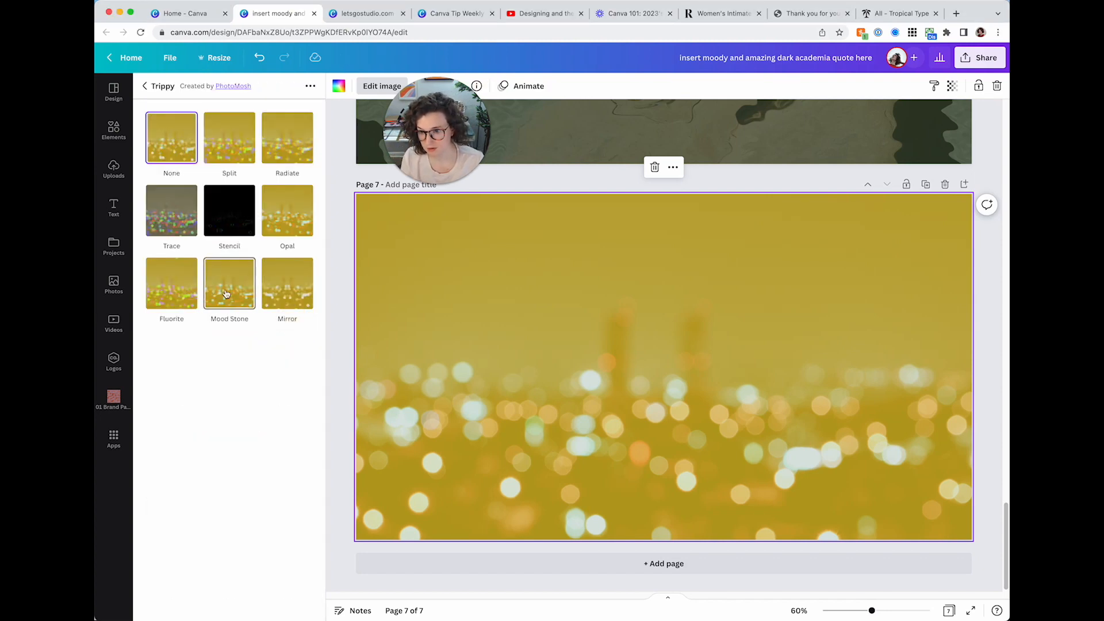
left_click(192, 294)
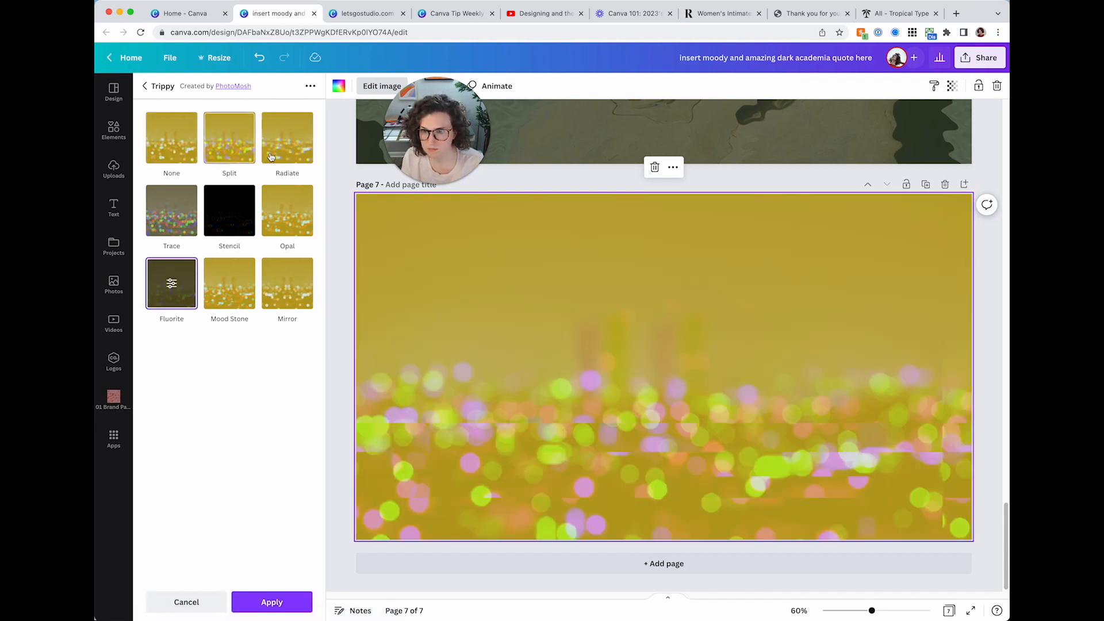
left_click(282, 153)
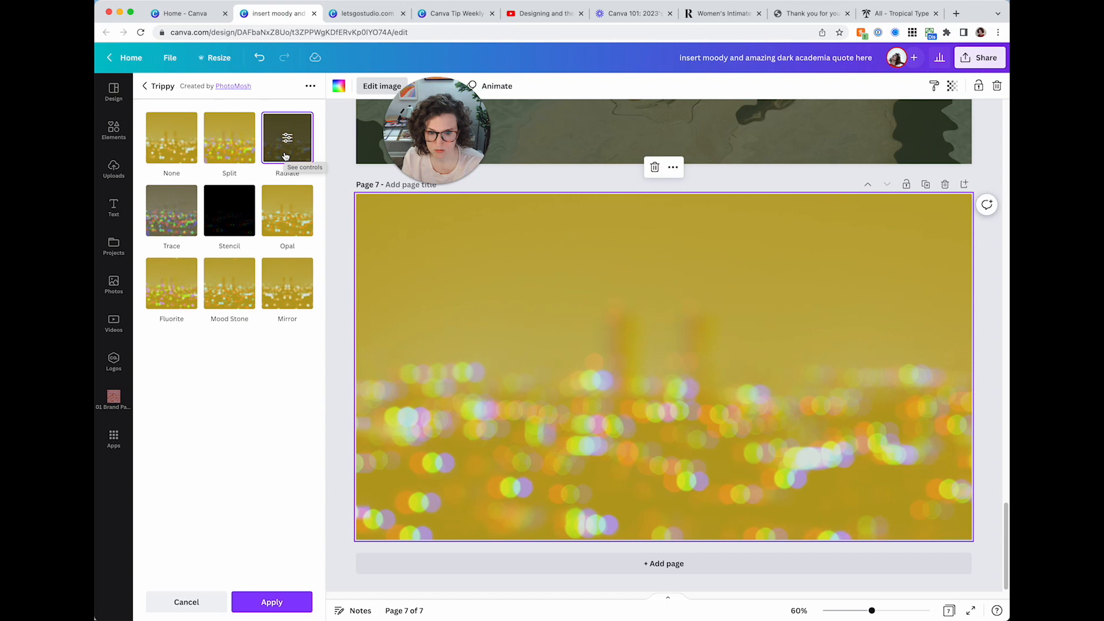
Step: Set Radiate's RGB Shift amount to 0.061 and angle to 0.87, and apply it to the page 7 background
left_click(288, 138)
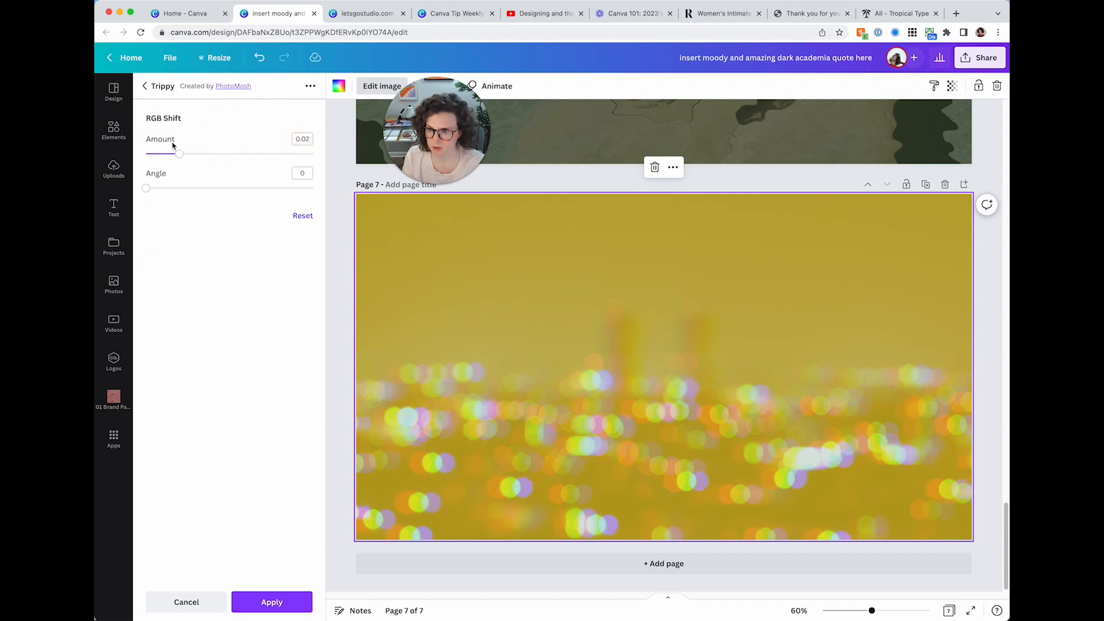
left_click_drag(183, 154, 248, 154)
mouse_move(148, 188)
left_mouse_down()
mouse_move(202, 186)
mouse_move(170, 190)
left_mouse_up()
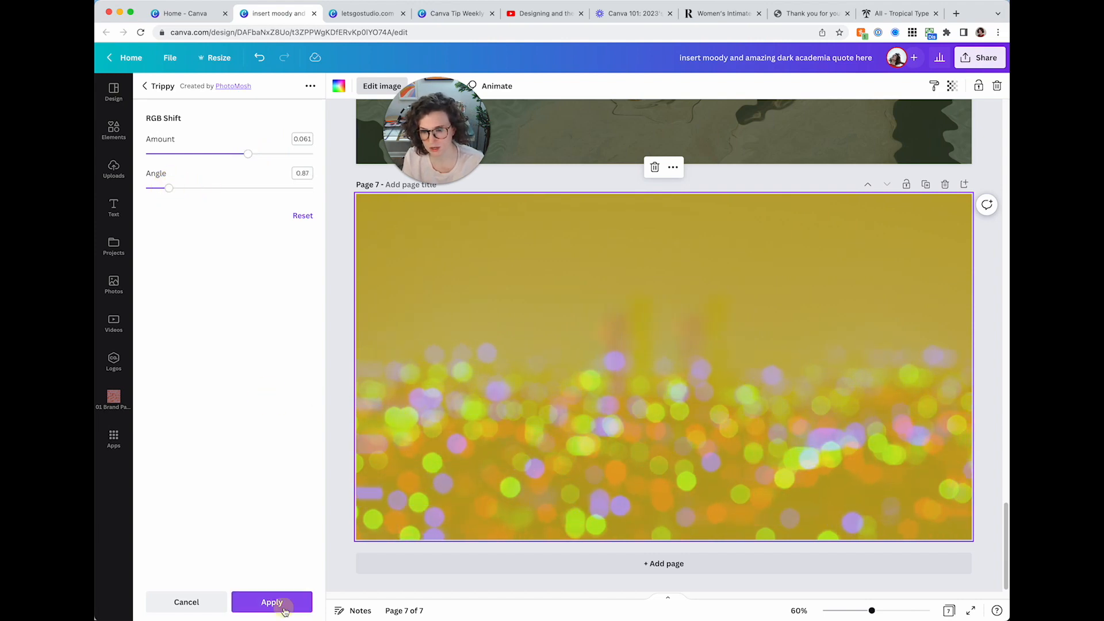
left_click(282, 601)
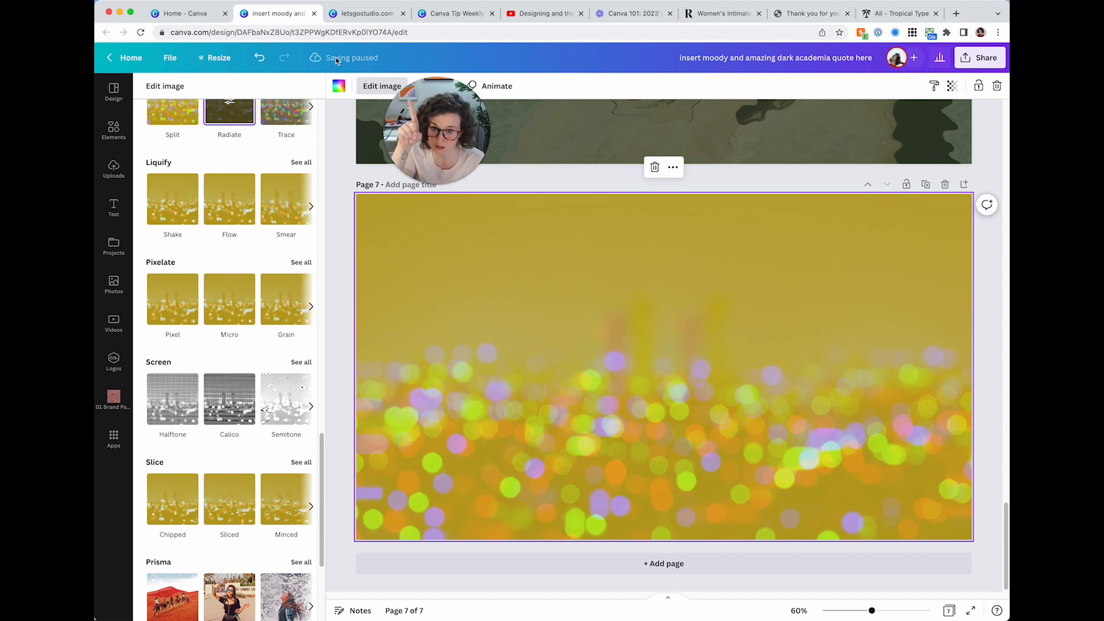
left_click(268, 204)
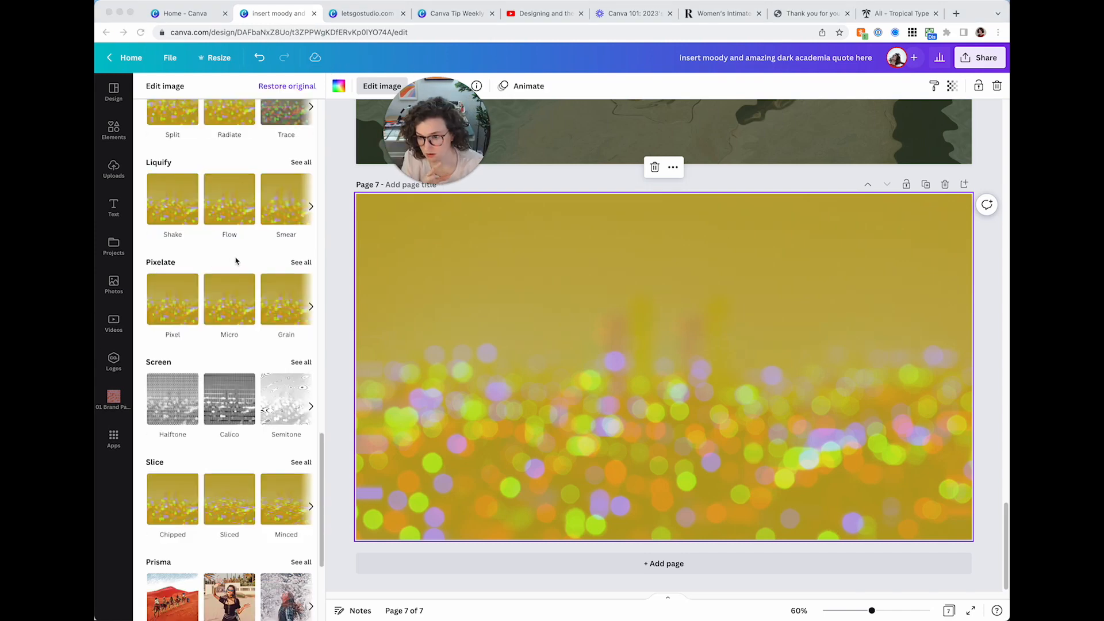
Step: Preview the Liquify Wobble effect on the page 7 background, and switch it to Melt
scroll(237, 264, "down", 1)
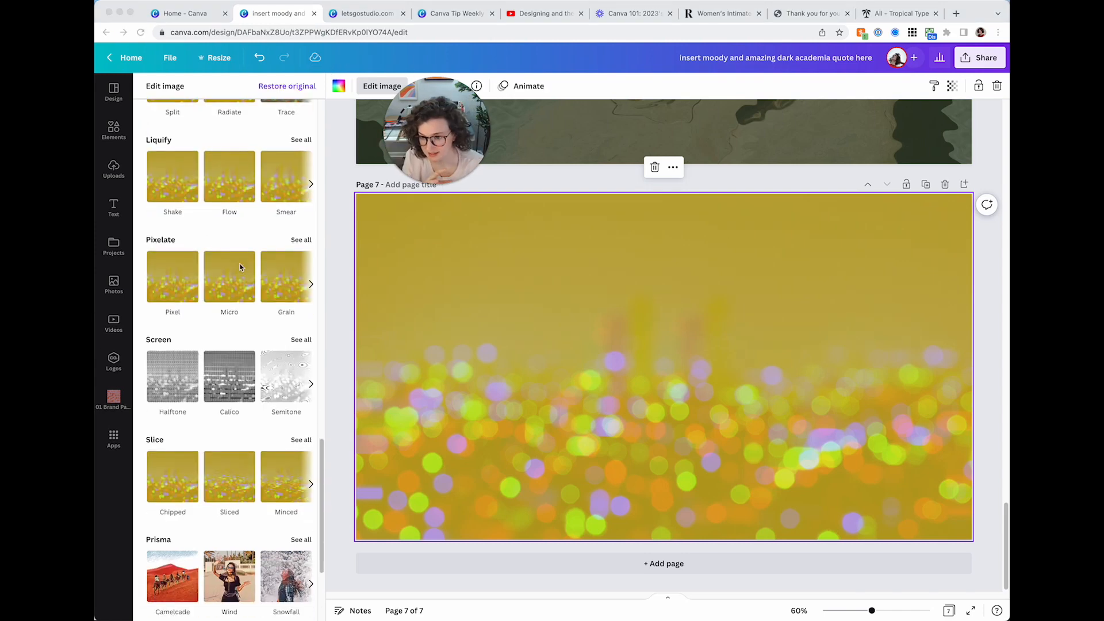
scroll(240, 268, "up", 1)
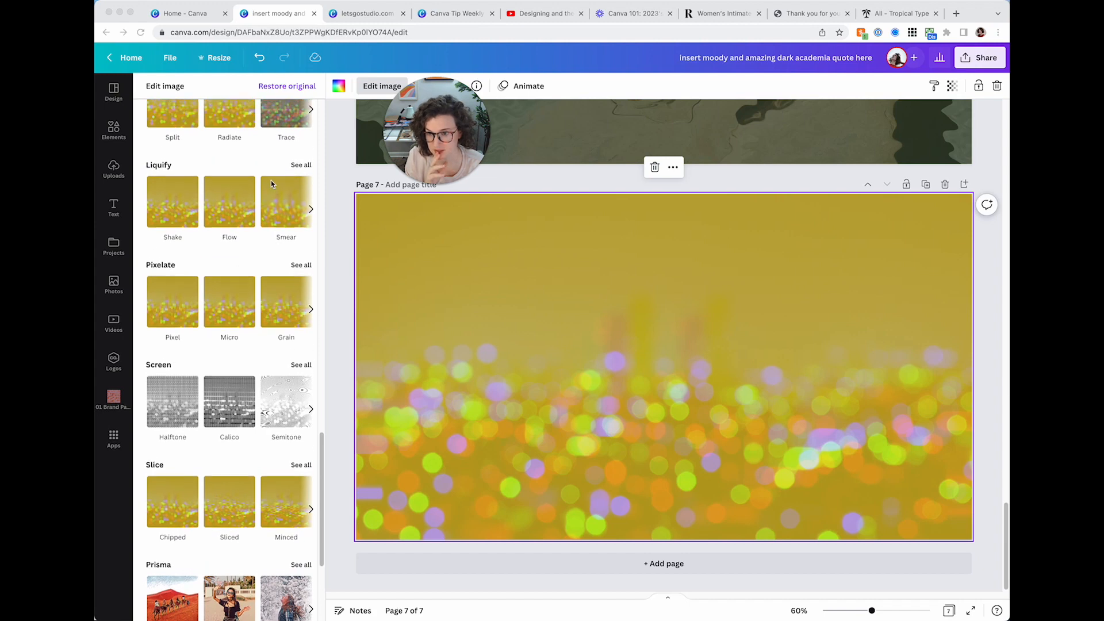
left_click(302, 166)
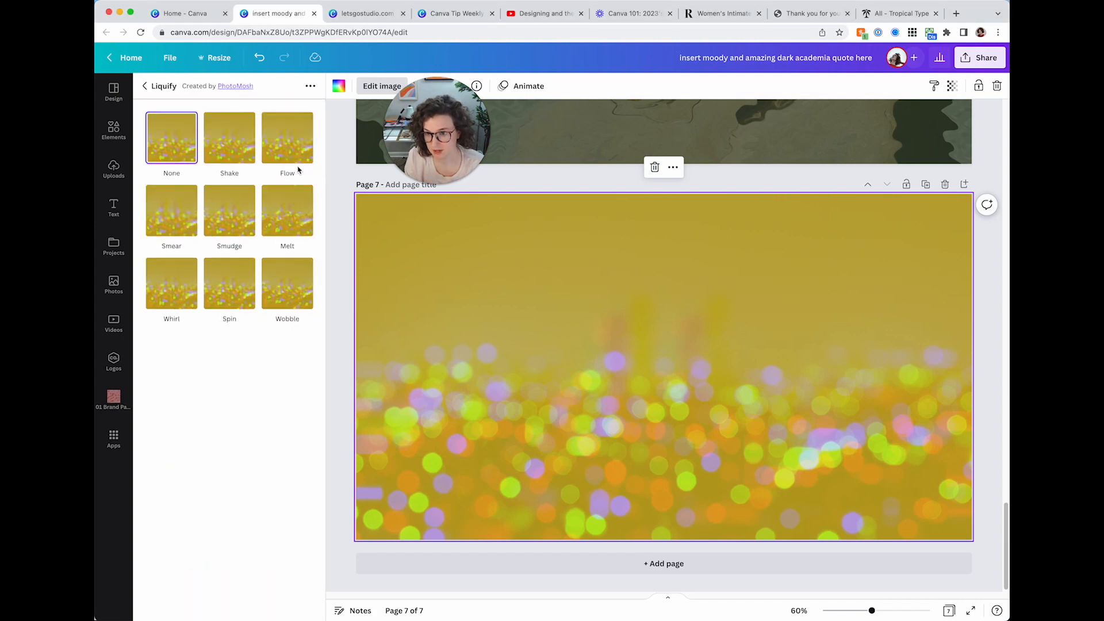
left_click(300, 295)
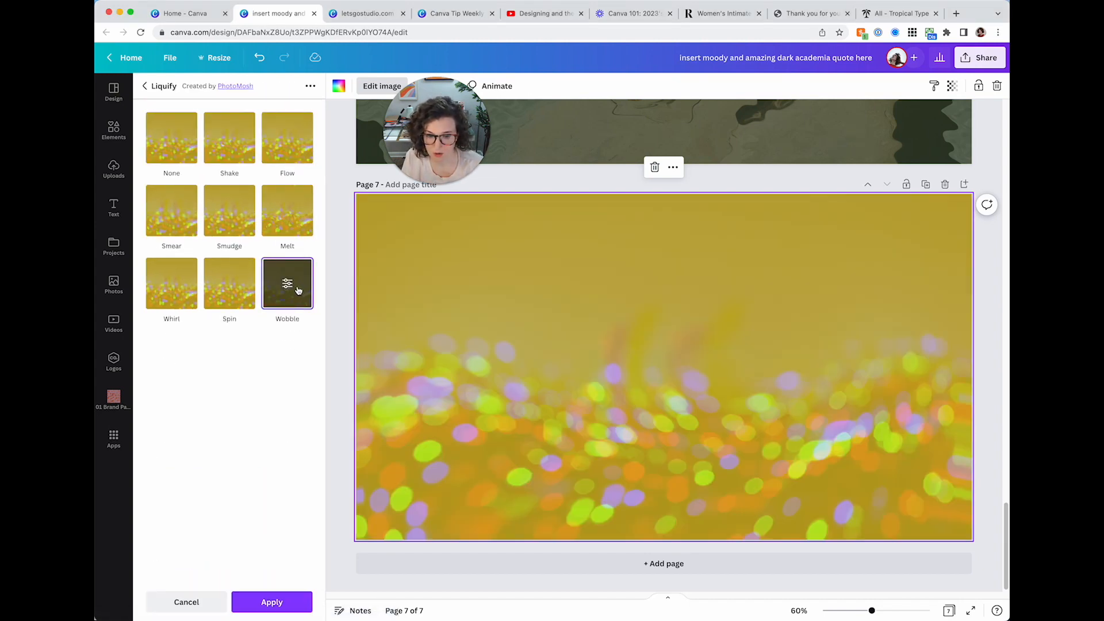
left_click(291, 231)
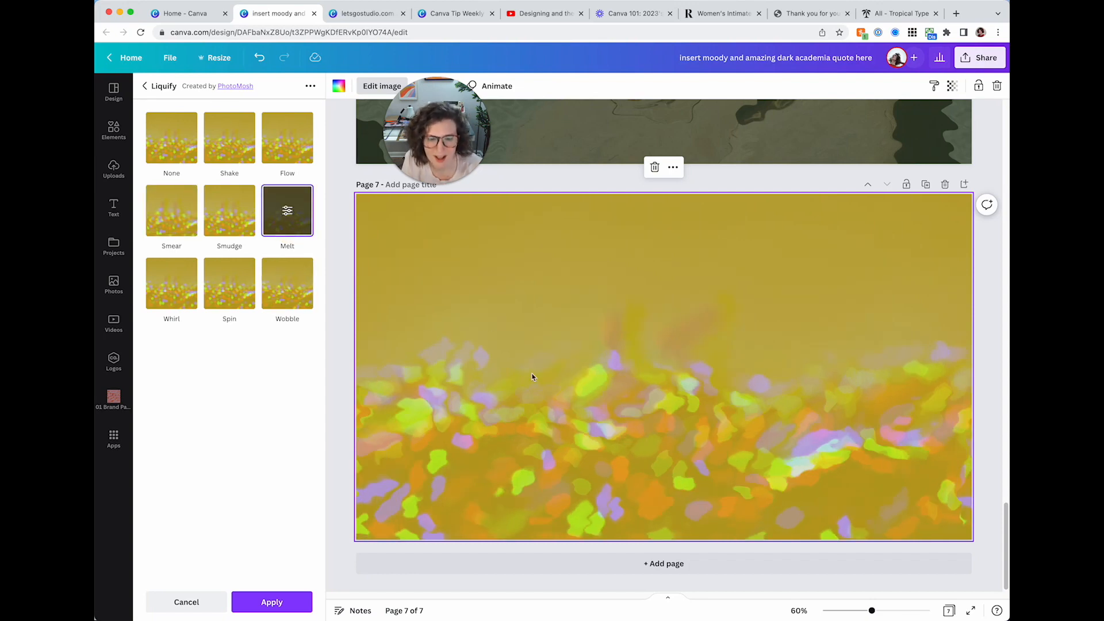
Step: Set Melt's amount to 0.02, scale to 1.16 and speed to 0.17, and apply it to the background
left_click(287, 213)
mouse_move(192, 156)
left_mouse_down()
mouse_move(341, 163)
mouse_move(158, 156)
mouse_move(180, 154)
left_mouse_up()
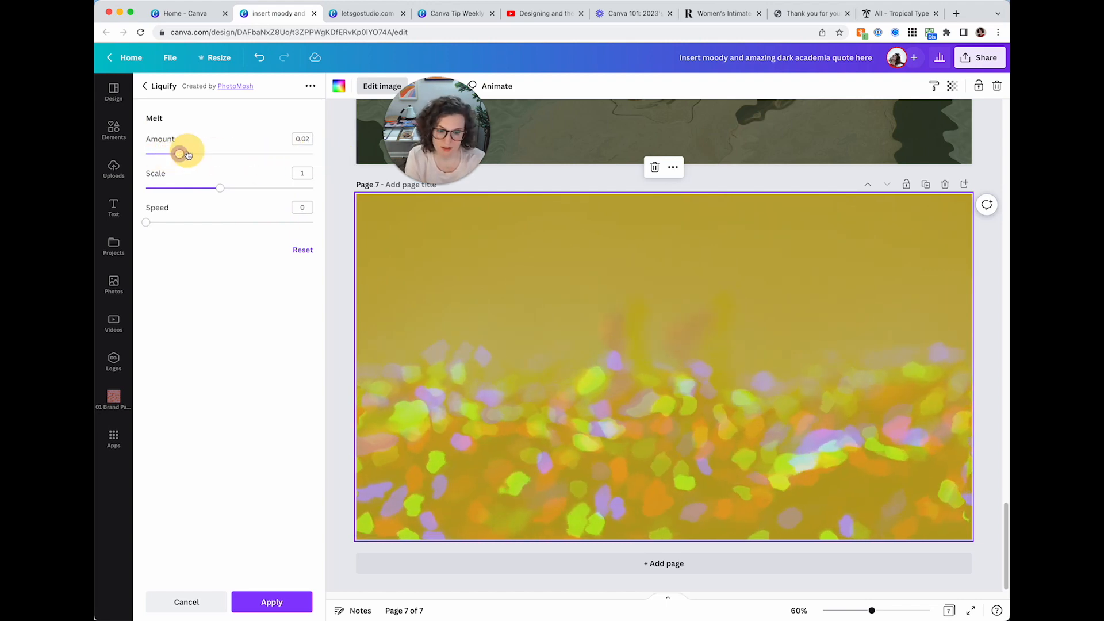
mouse_move(226, 191)
left_mouse_down()
mouse_move(156, 186)
mouse_move(316, 185)
mouse_move(235, 188)
left_mouse_up()
left_click_drag(195, 222, 242, 223)
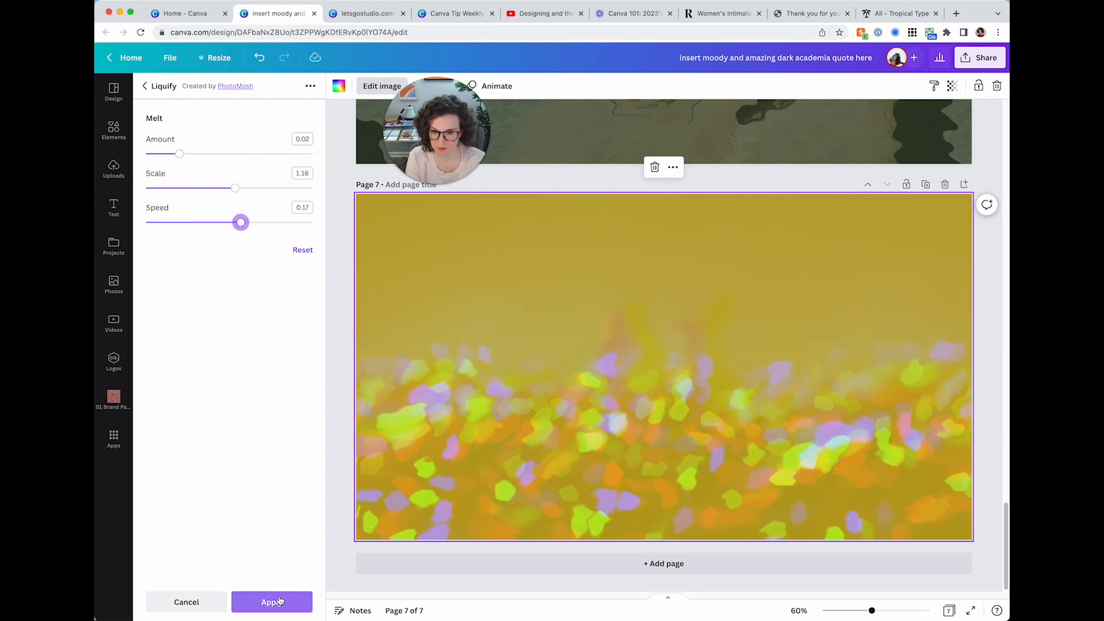
left_click(271, 601)
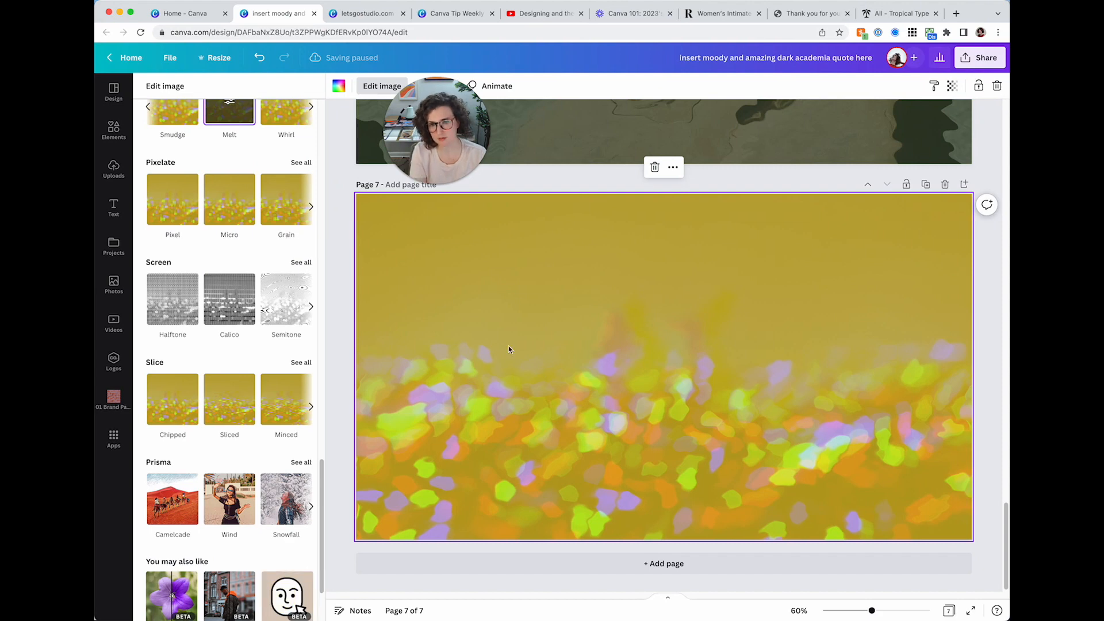
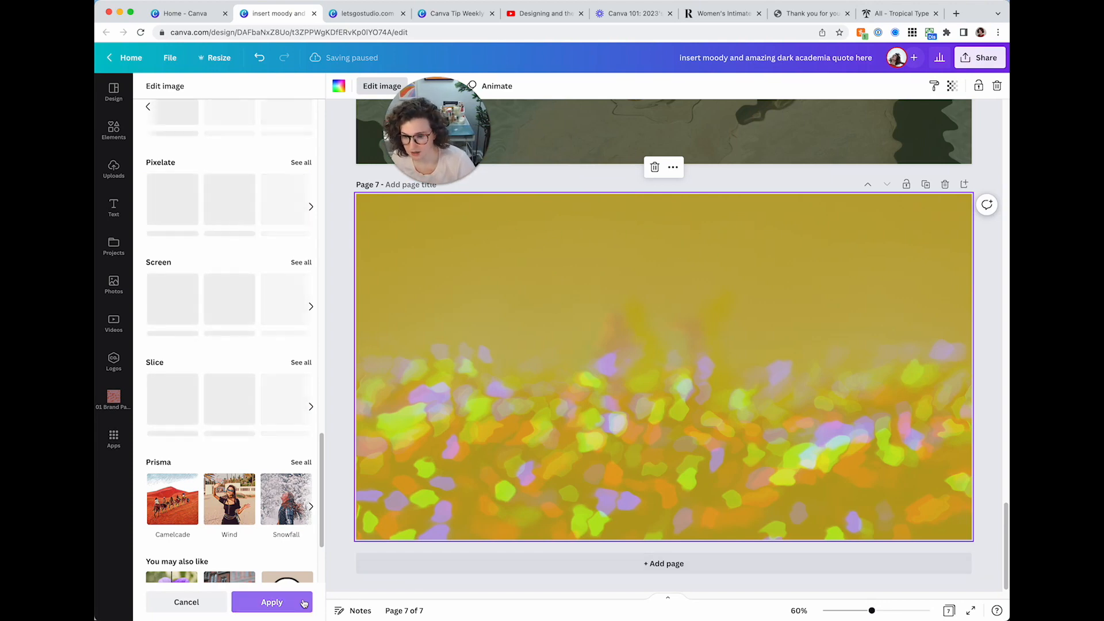
Step: Enlarge and reposition the page 7 background photo in its crop so the coloured light shapes fill the whole page
double_click(530, 314)
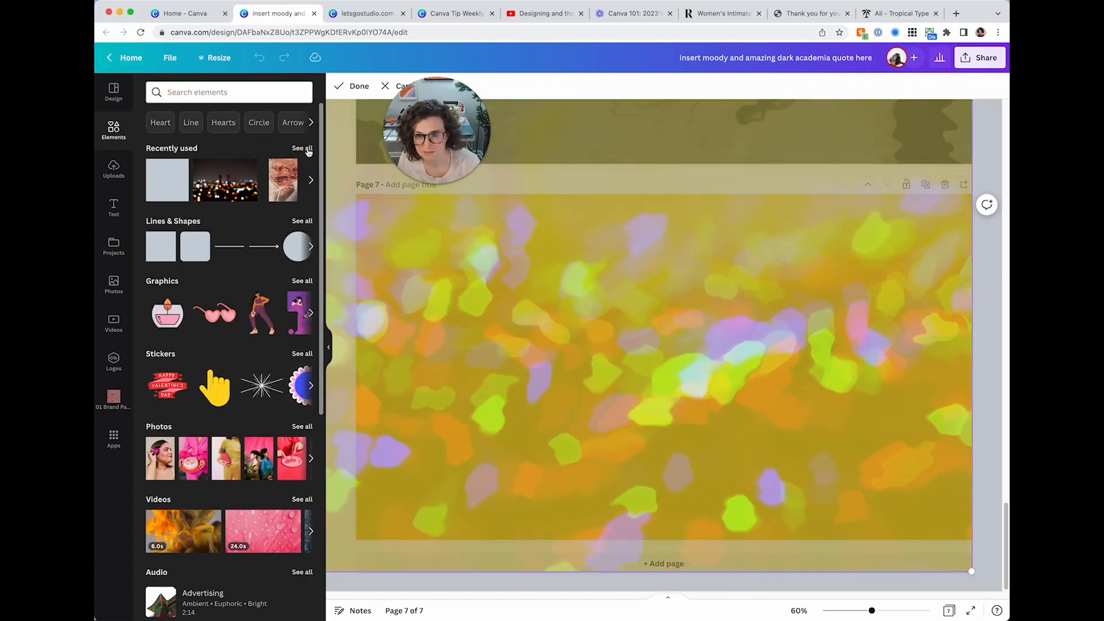
left_click(361, 87)
double_click(598, 368)
left_click_drag(598, 369, 892, 417)
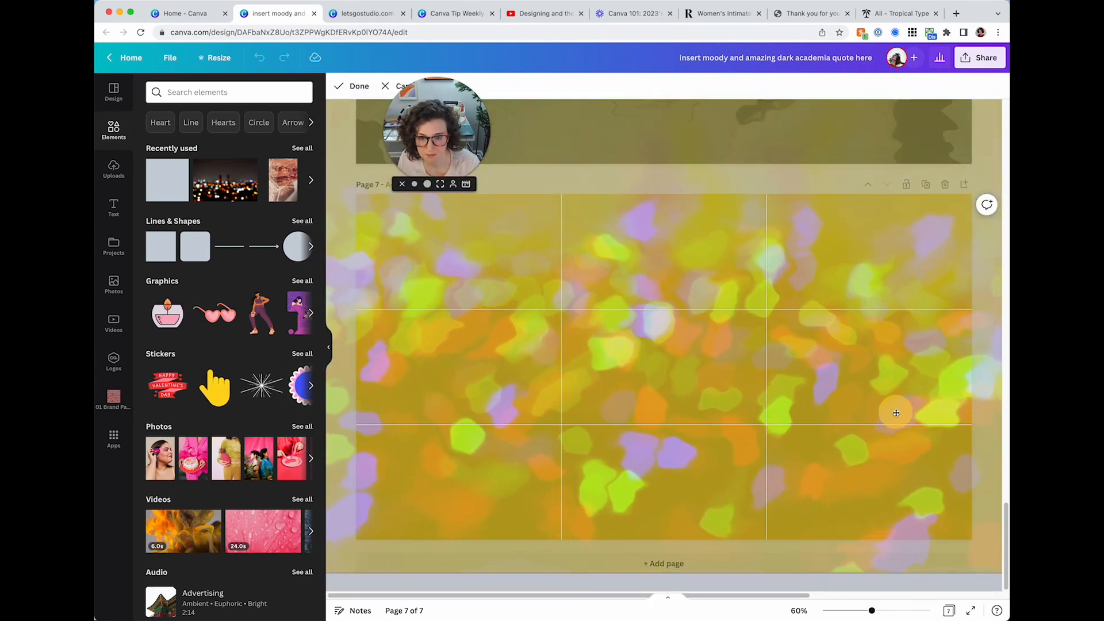
left_click(345, 86)
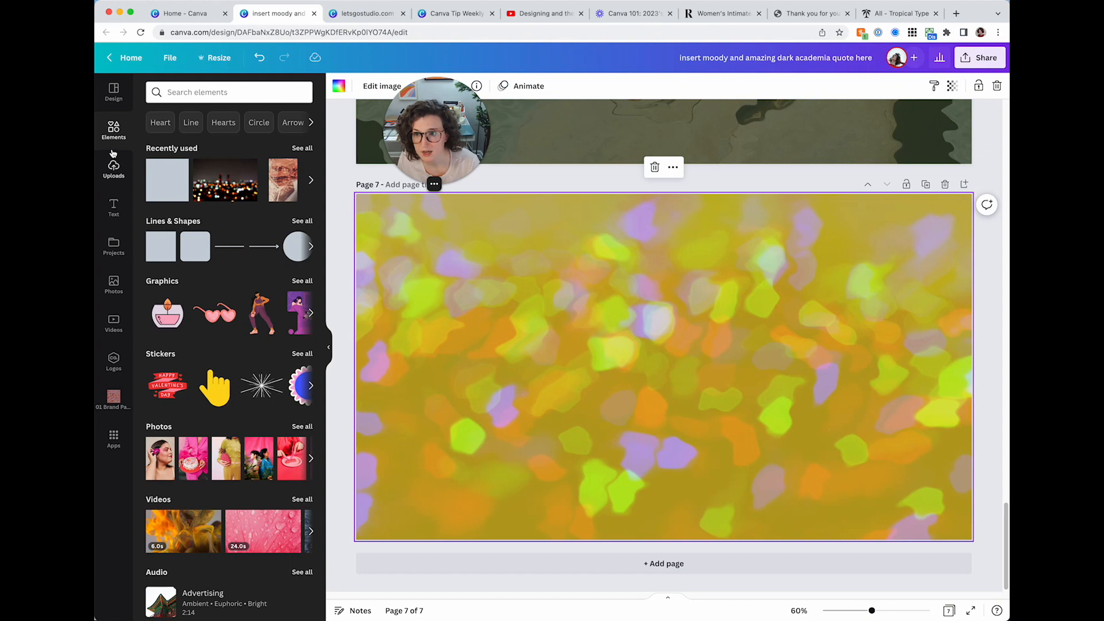
Step: Search the elements for "y2k" and browse all the matching graphics
left_click(196, 91)
type("y2k")
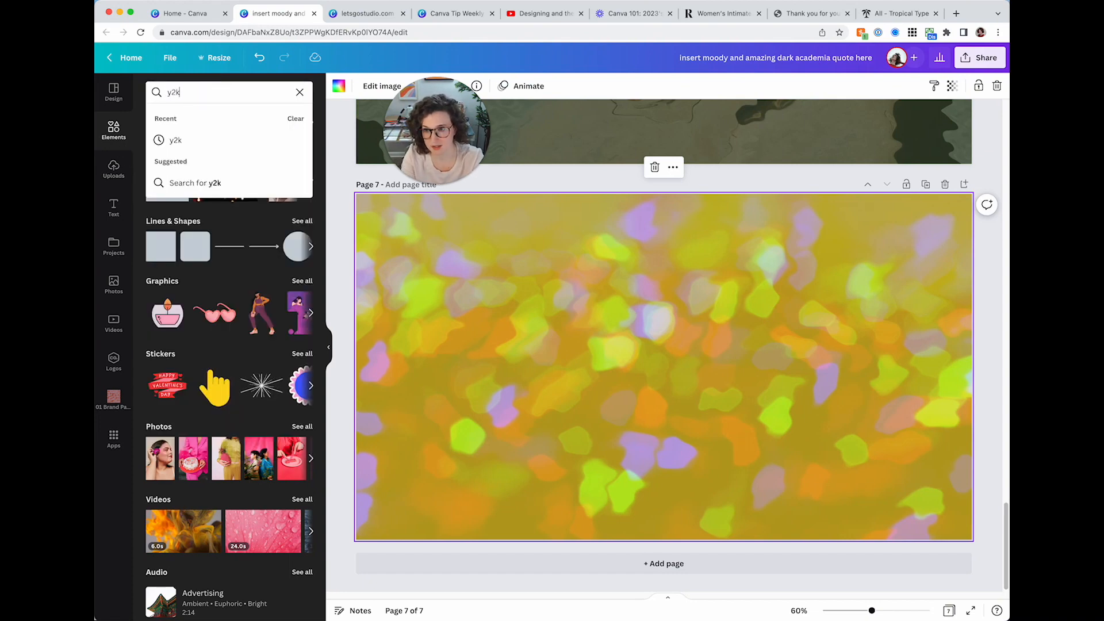
key("Return")
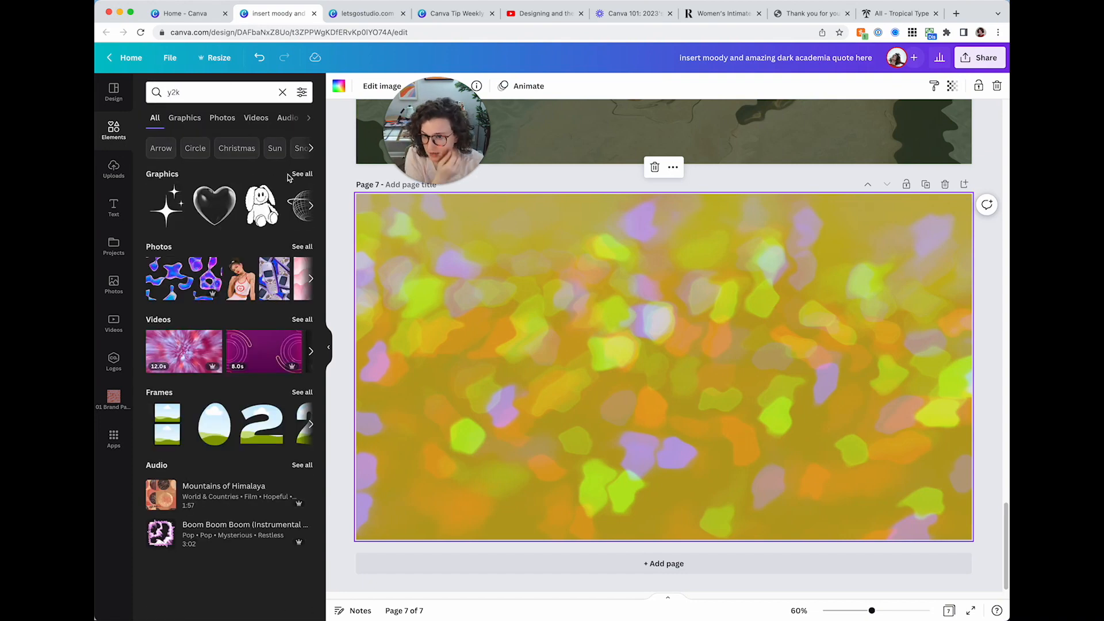
left_click(297, 174)
scroll(238, 373, "down", 2)
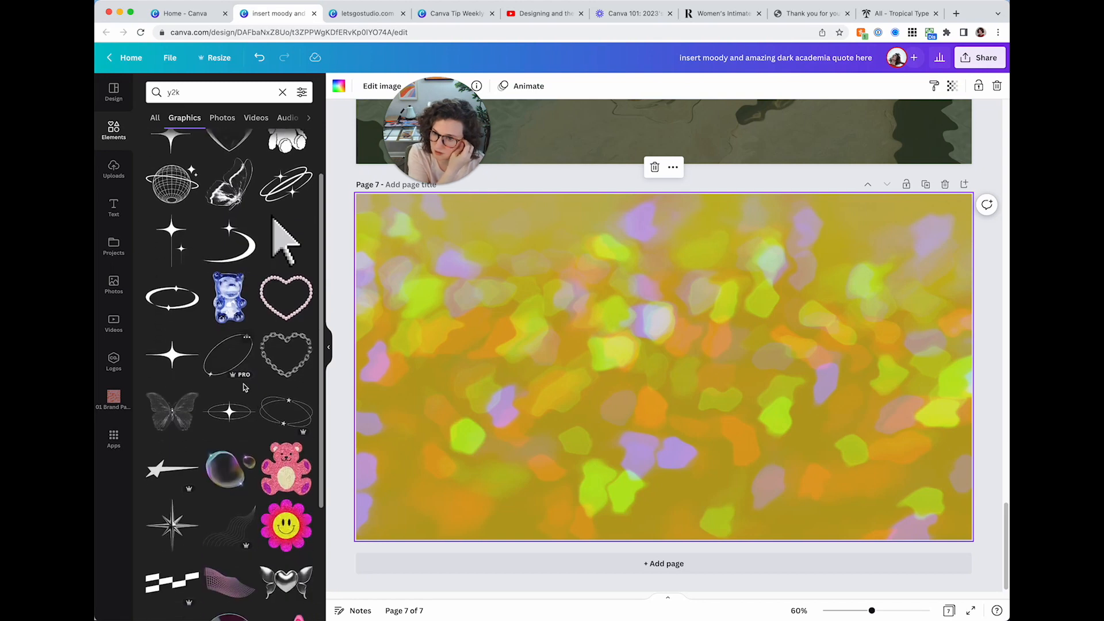
scroll(240, 492, "down", 2)
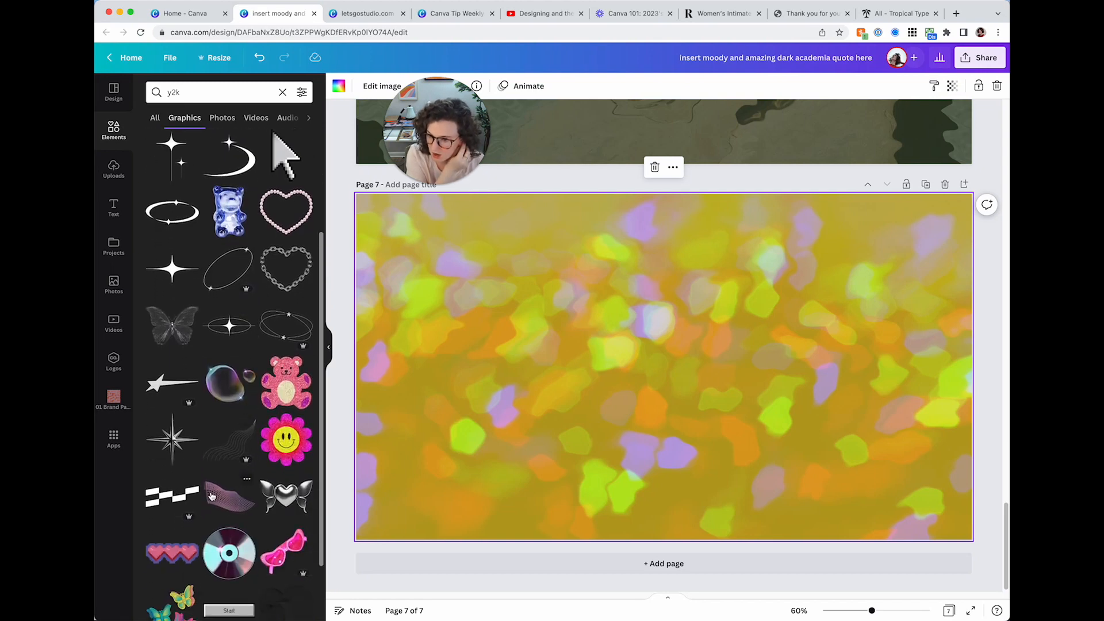
Step: Try the purple wavy grid graphic on page 7, then delete it
left_click(211, 496)
left_click_drag(627, 373, 562, 416)
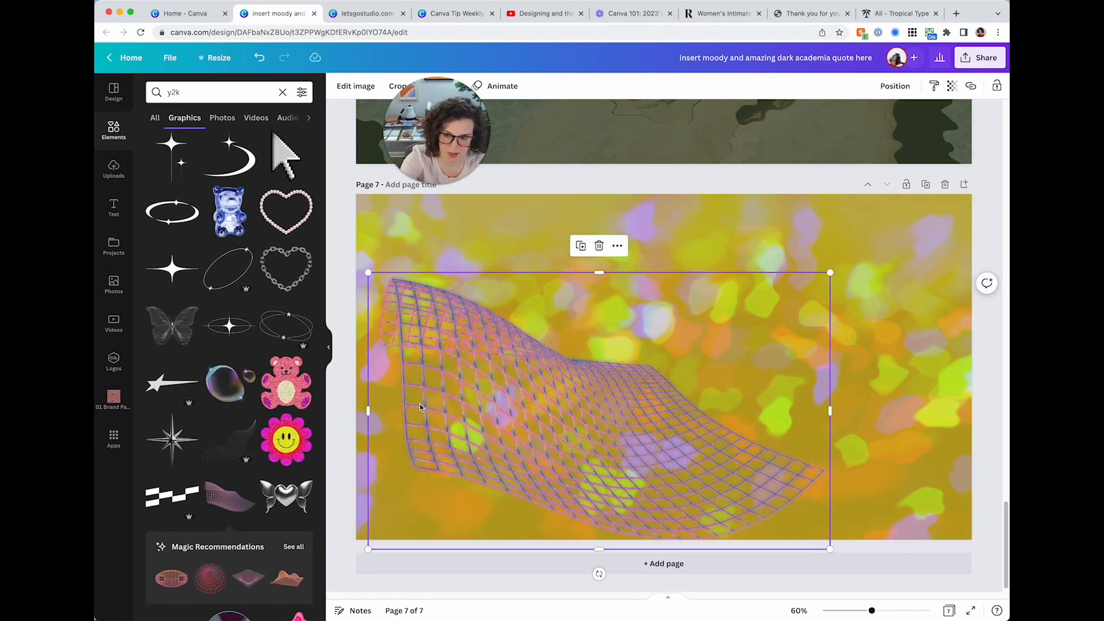
key("Delete")
Step: Add the wavy lines graphic, enlarge it into the lower-right corner of page 7, and recolour it white
left_click(218, 465)
left_click_drag(673, 384, 726, 490)
left_click_drag(807, 400, 1002, 235)
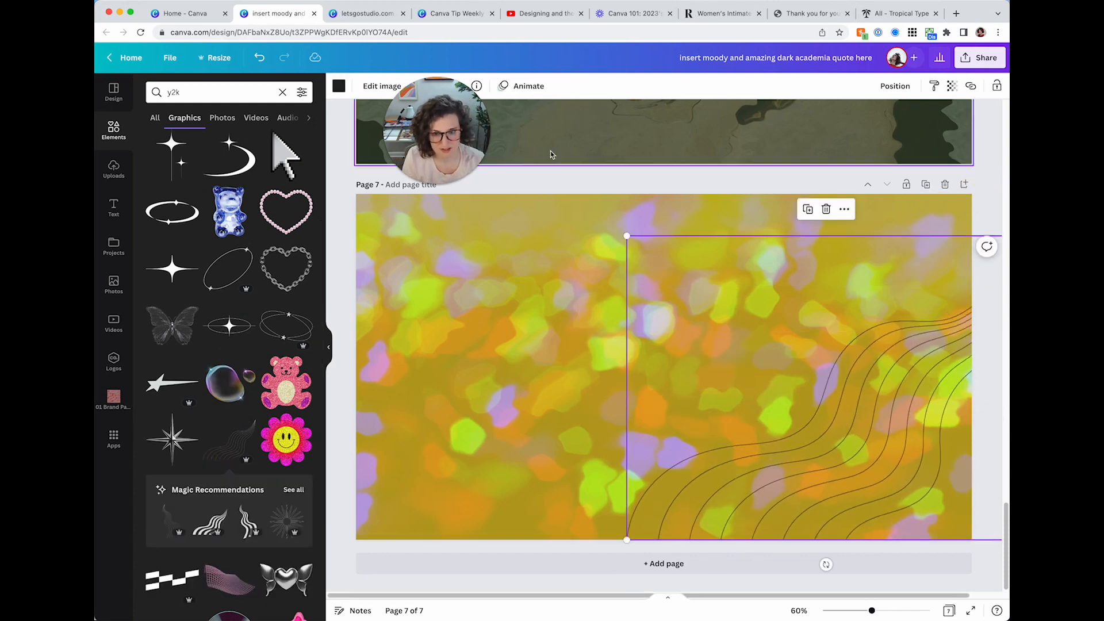
left_click(340, 86)
left_click(243, 257)
left_click(342, 260)
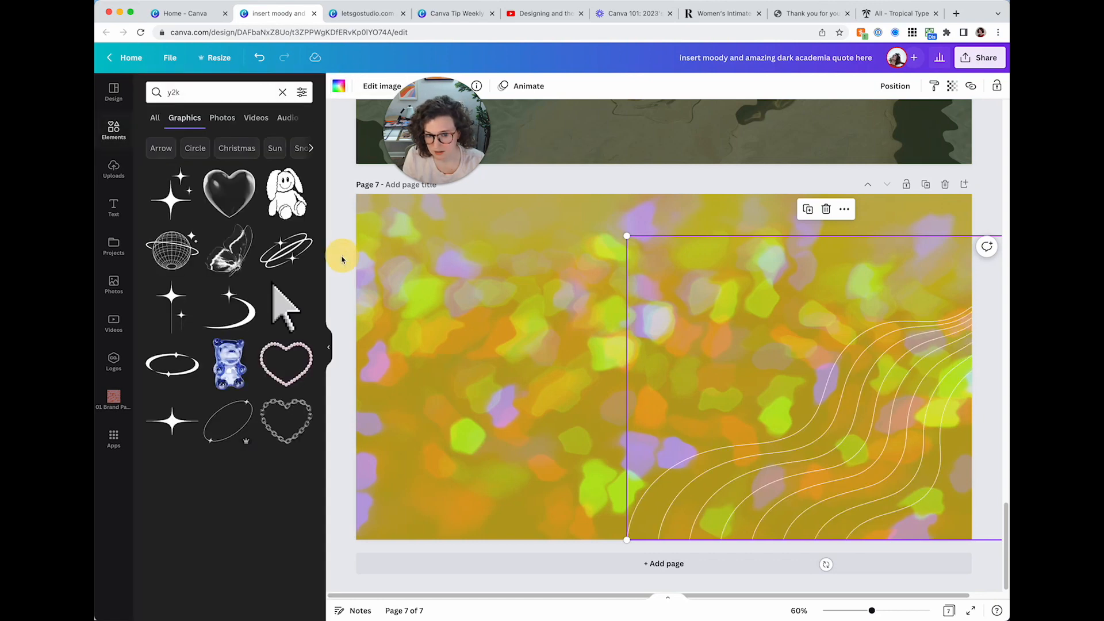
Step: Add the tilted ellipse with two stars to the upper-left corner of page 7 and recolour it white
left_click(228, 420)
left_click_drag(667, 332, 456, 242)
left_click(340, 85)
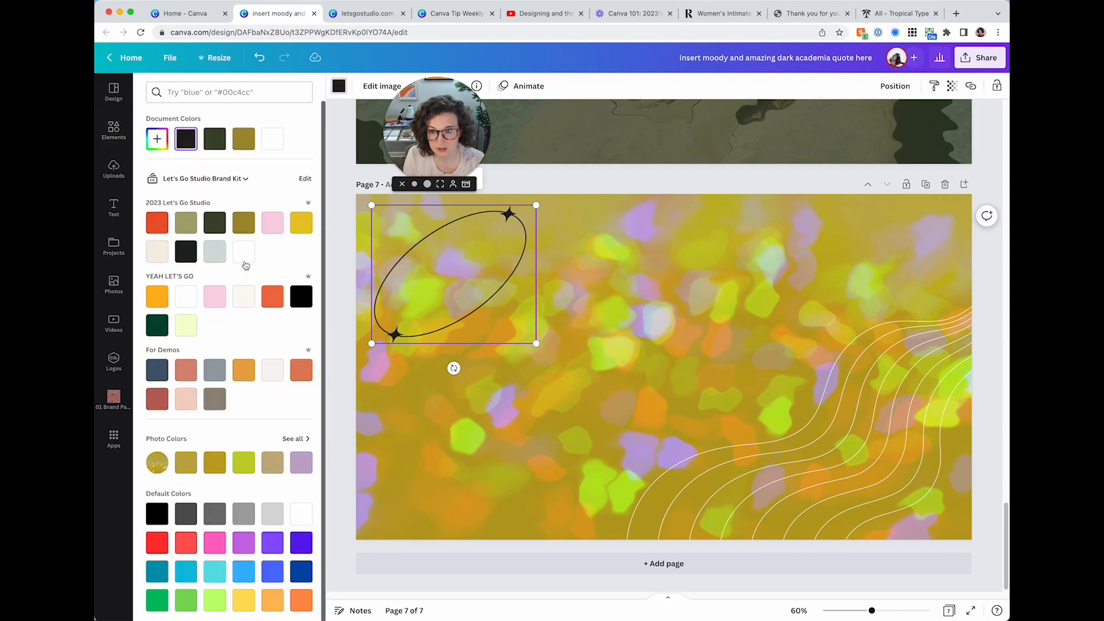
left_click(243, 257)
left_click(610, 166)
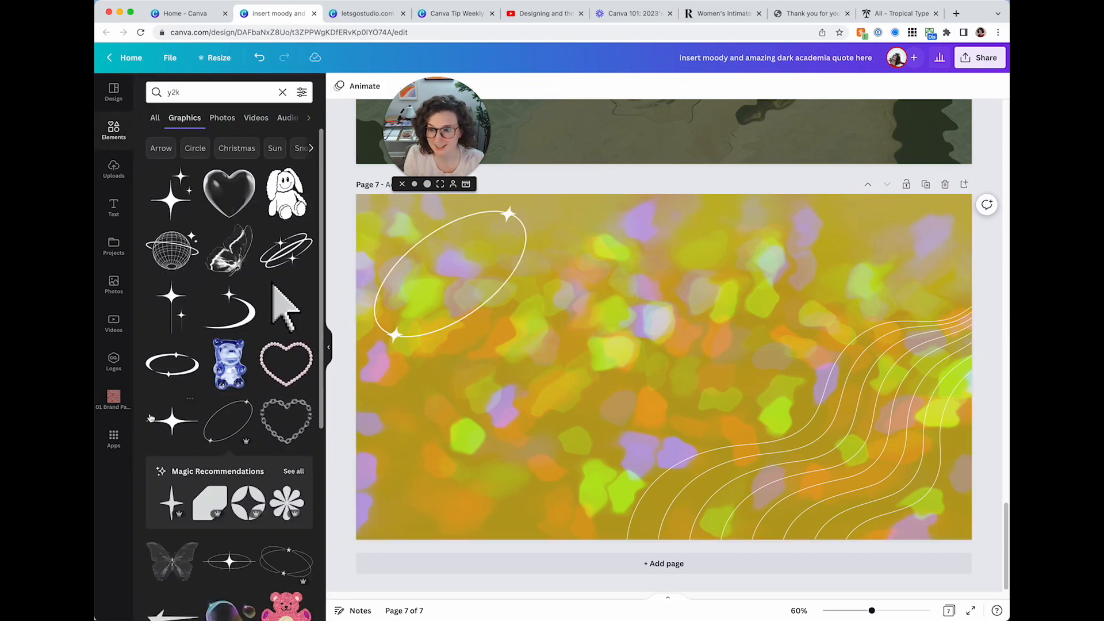
Step: Add the black stacked "let's go studio" brand logo to page 7 and shrink it beside the star ellipse
left_click(113, 363)
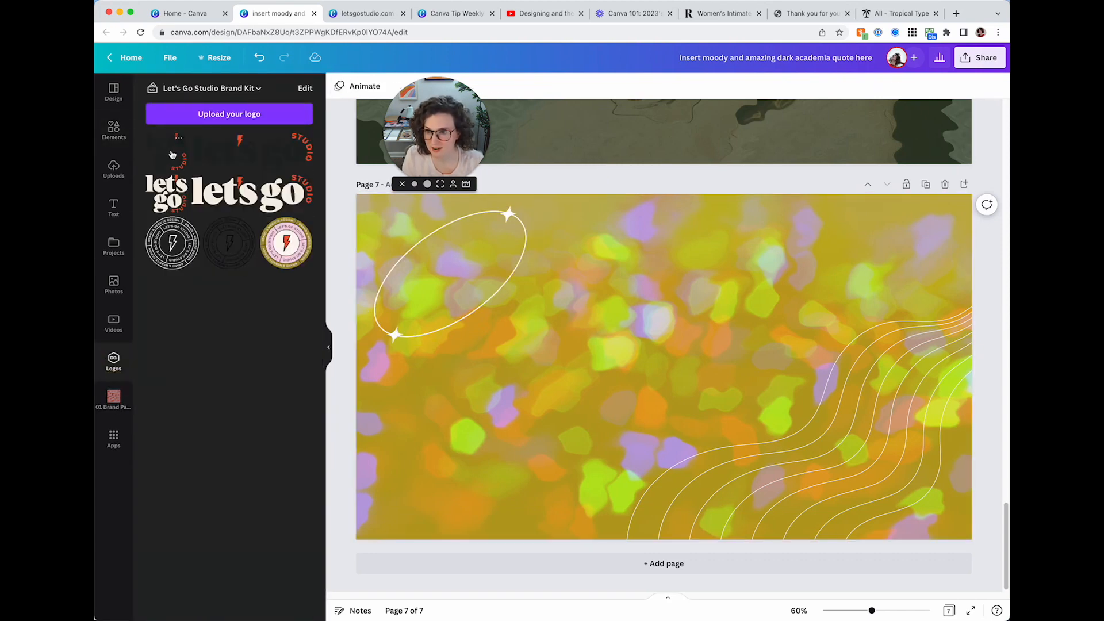
left_click(172, 154)
left_click_drag(740, 433, 608, 405)
left_click_drag(530, 357, 525, 332)
Step: Recolour the logo's orange accents white and move the logo over the lower-right part of the star ellipse
left_click(356, 86)
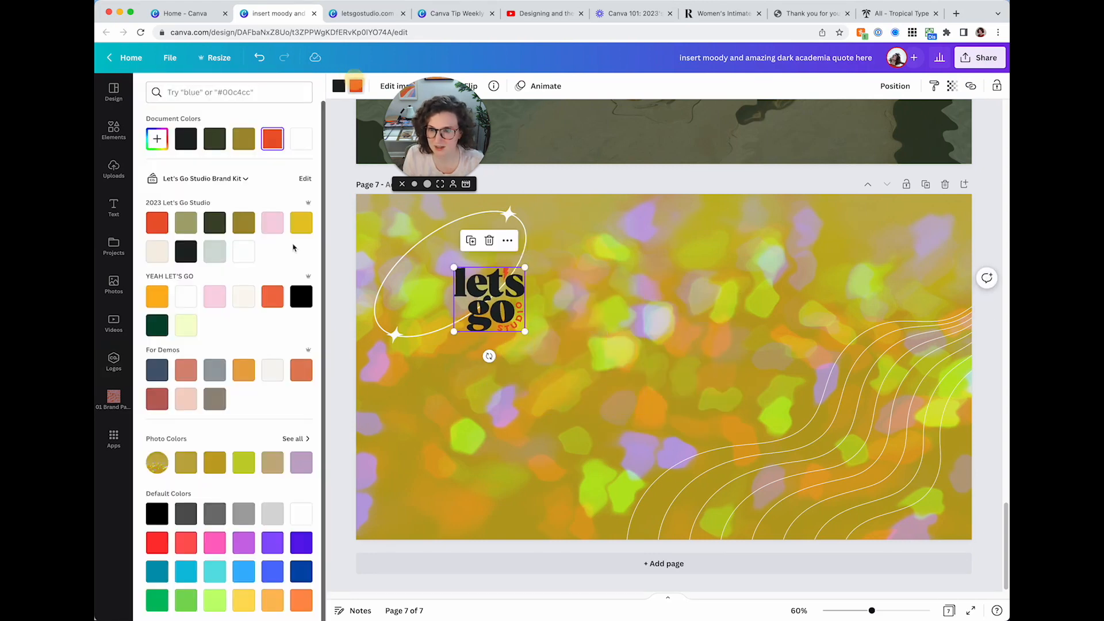
left_click(241, 255)
left_click_drag(488, 299, 476, 295)
left_click(774, 277)
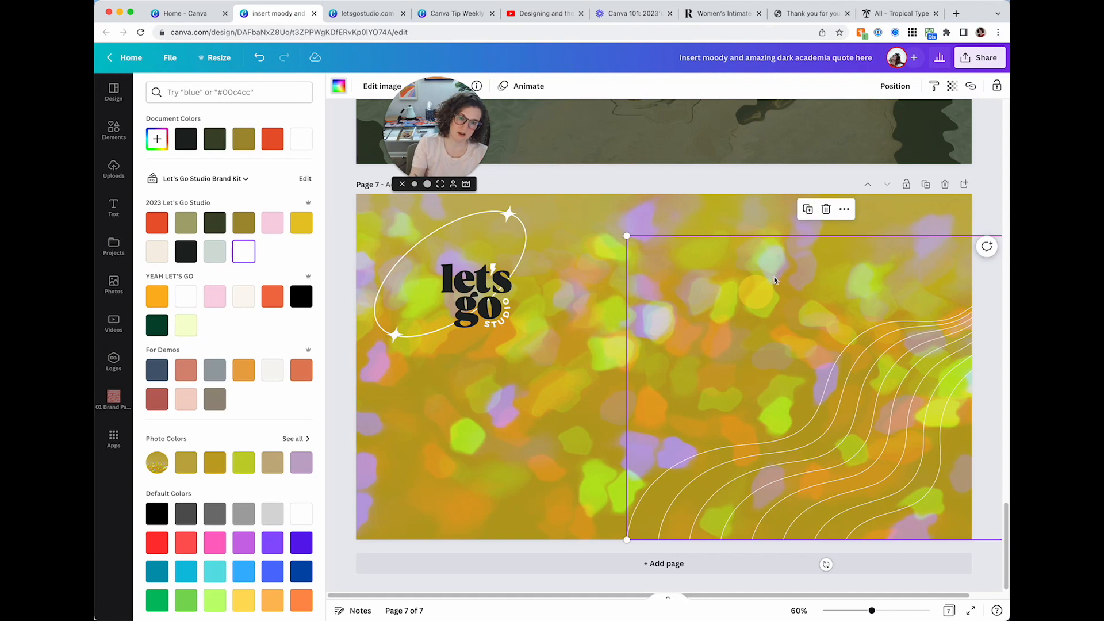
Step: Go back to page 6 with the dark academia quote and select its background
left_click(704, 196)
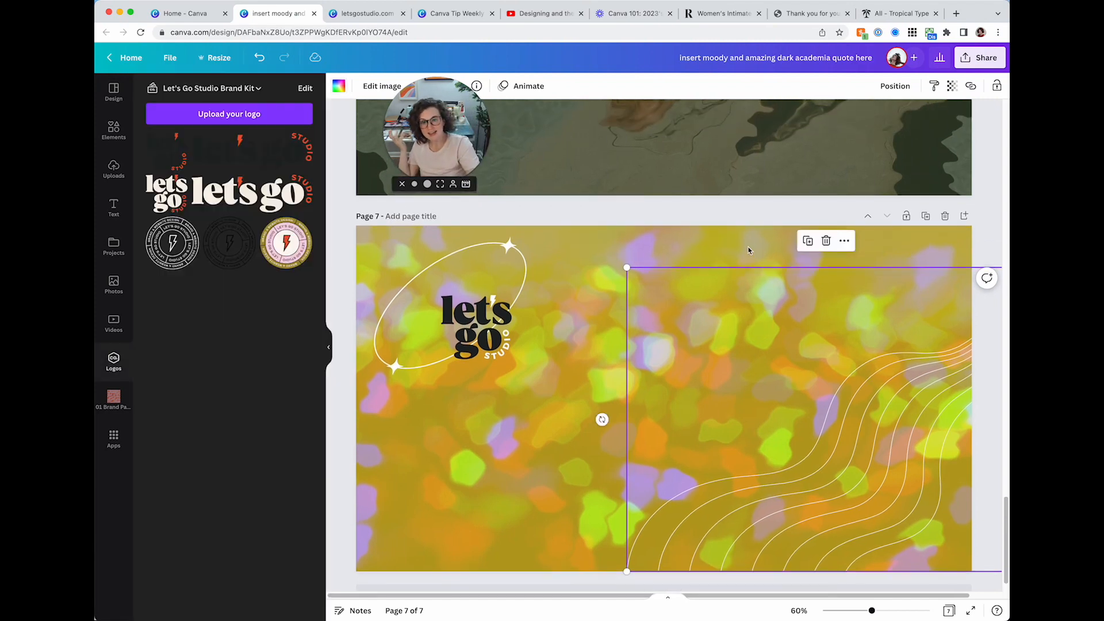
scroll(750, 251, "up", 5)
scroll(748, 230, "up", 4)
left_click(742, 206)
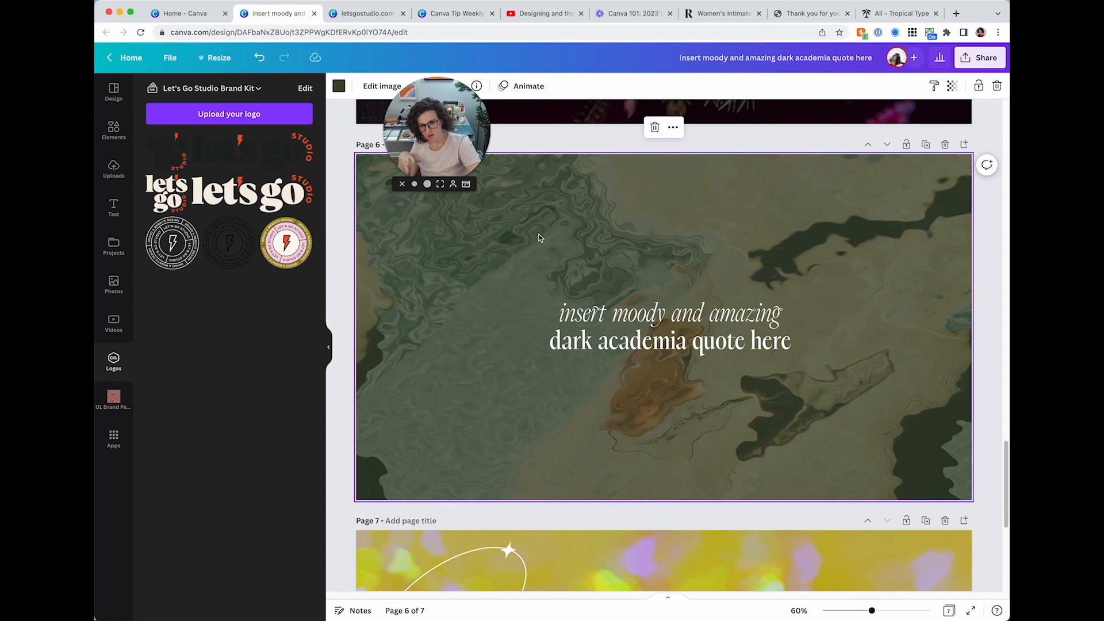
Step: Review the wallpaper designs on pages 2 to 7, comparing the patterns, flower photos, quote pages and logo page
scroll(795, 368, "up", 1)
scroll(574, 354, "up", 4)
scroll(730, 366, "down", 1)
scroll(575, 397, "down", 1)
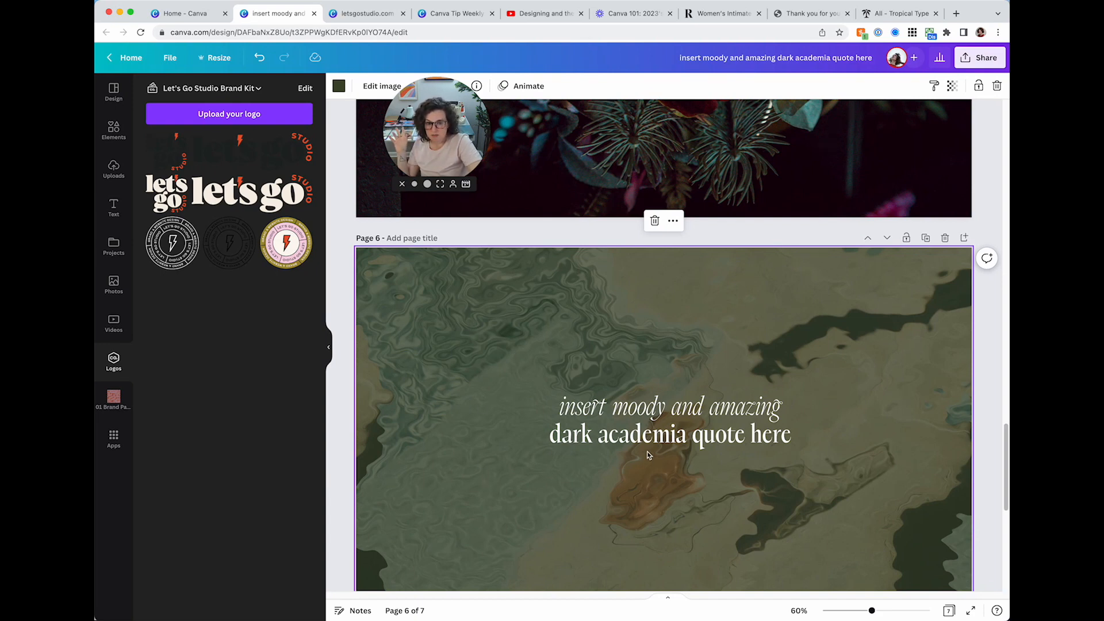
scroll(668, 295, "down", 1)
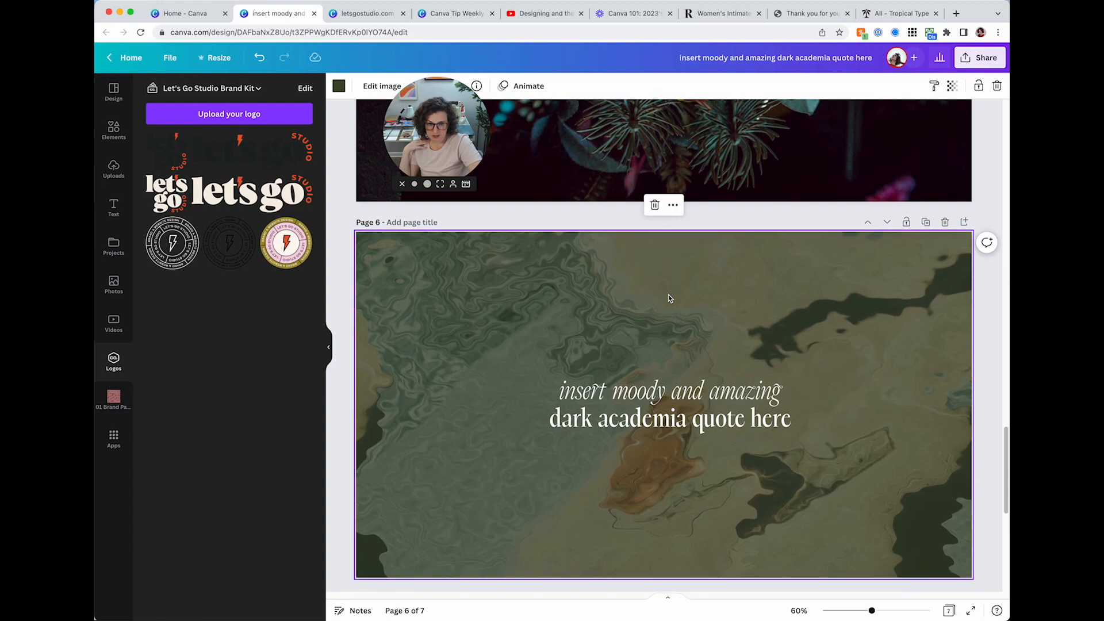
scroll(667, 500, "up", 5)
scroll(667, 494, "up", 20)
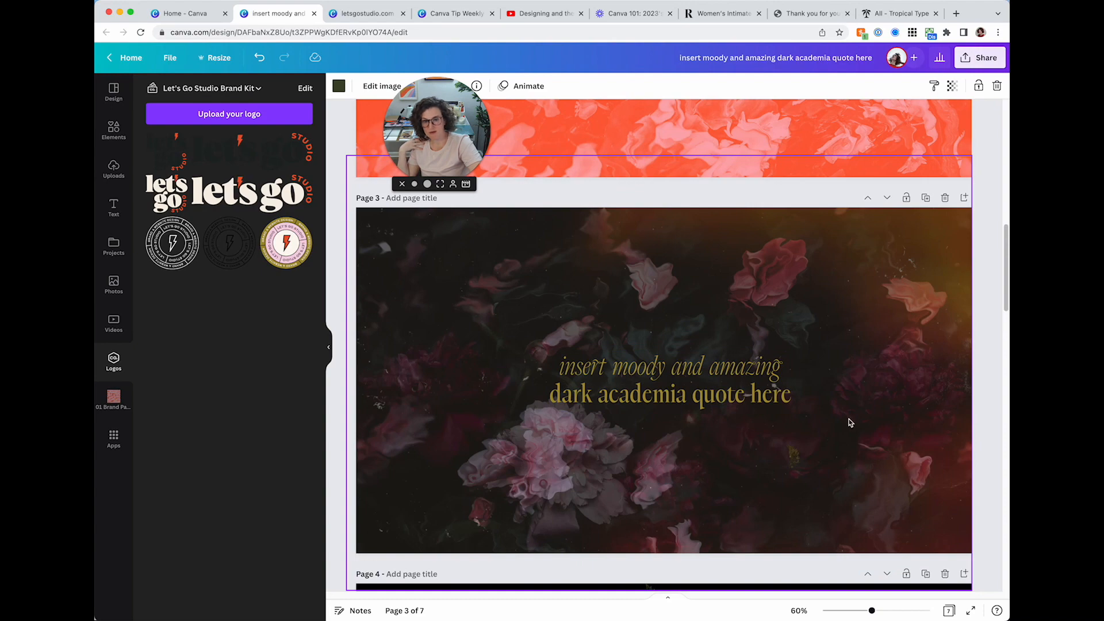
scroll(624, 463, "up", 5)
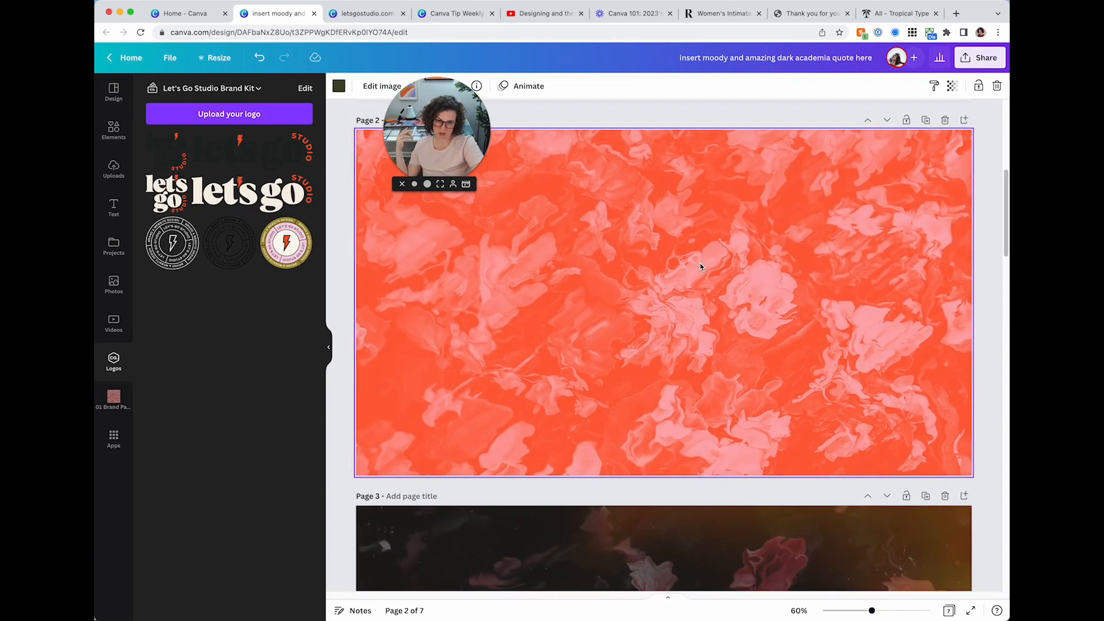
scroll(700, 267, "down", 4)
scroll(701, 267, "down", 20)
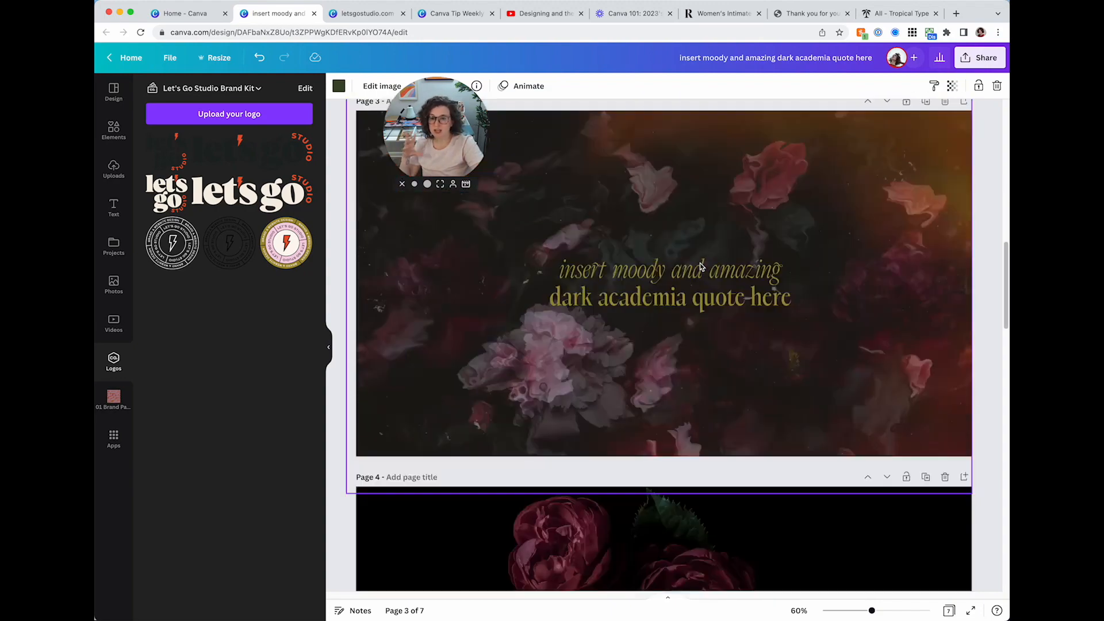
scroll(699, 263, "down", 10)
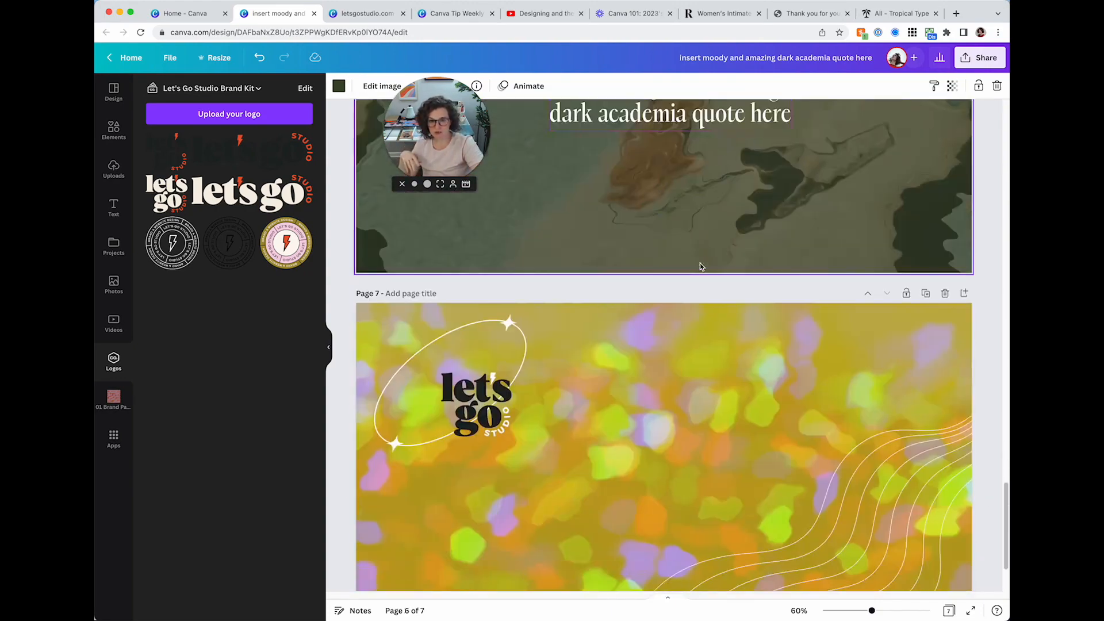
Step: Show all seven pages as a thumbnail overview and open the red and pink marbled pattern on page 2
left_click(949, 611)
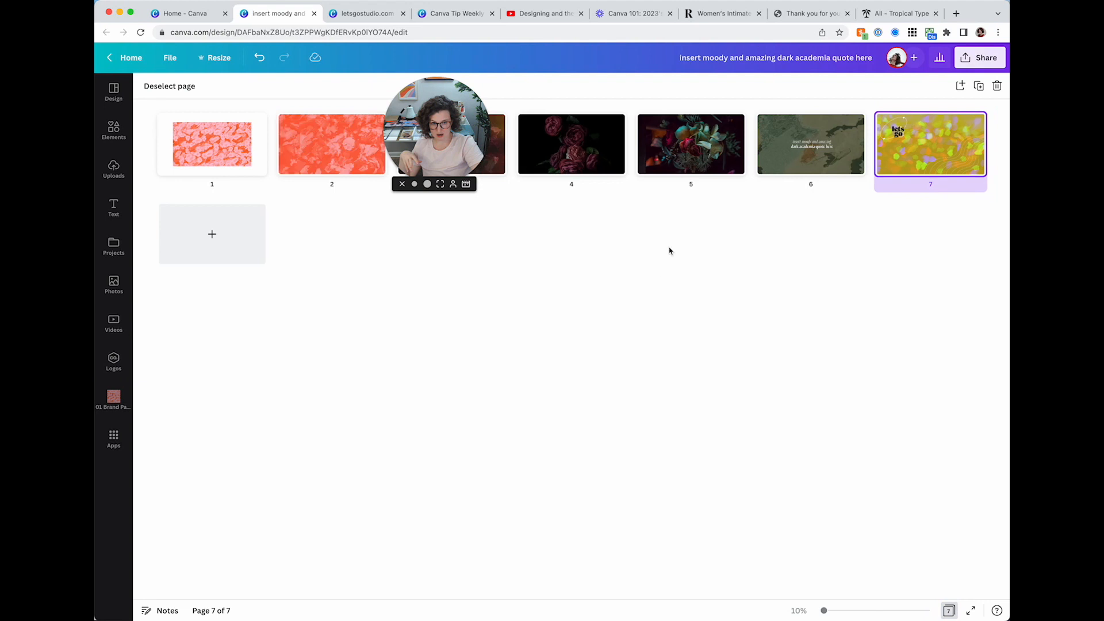
left_click_drag(455, 139, 505, 285)
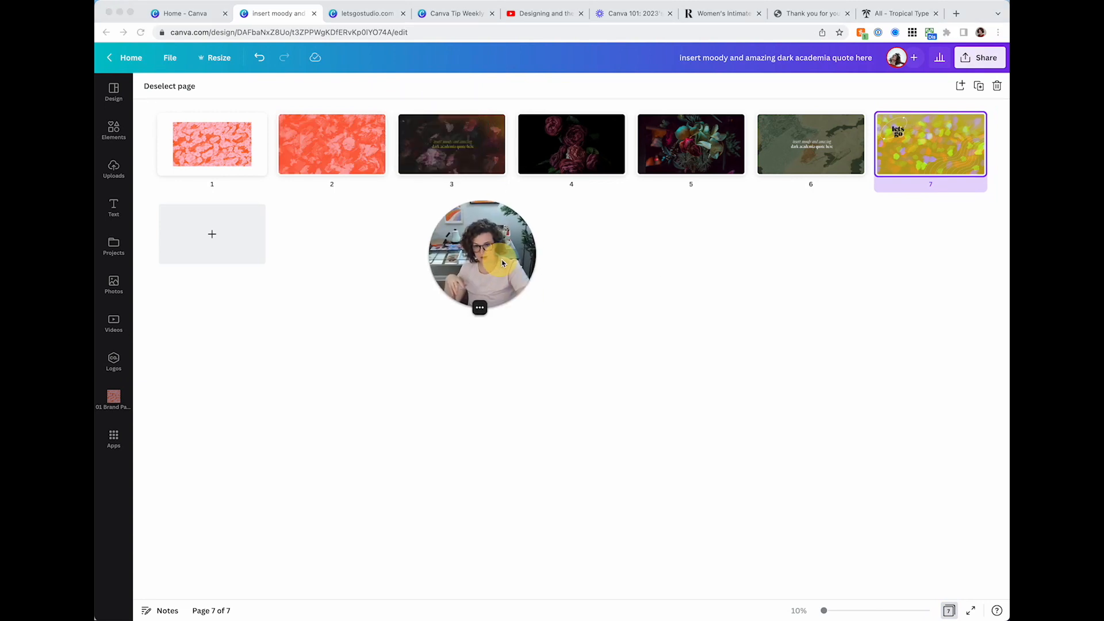
double_click(327, 147)
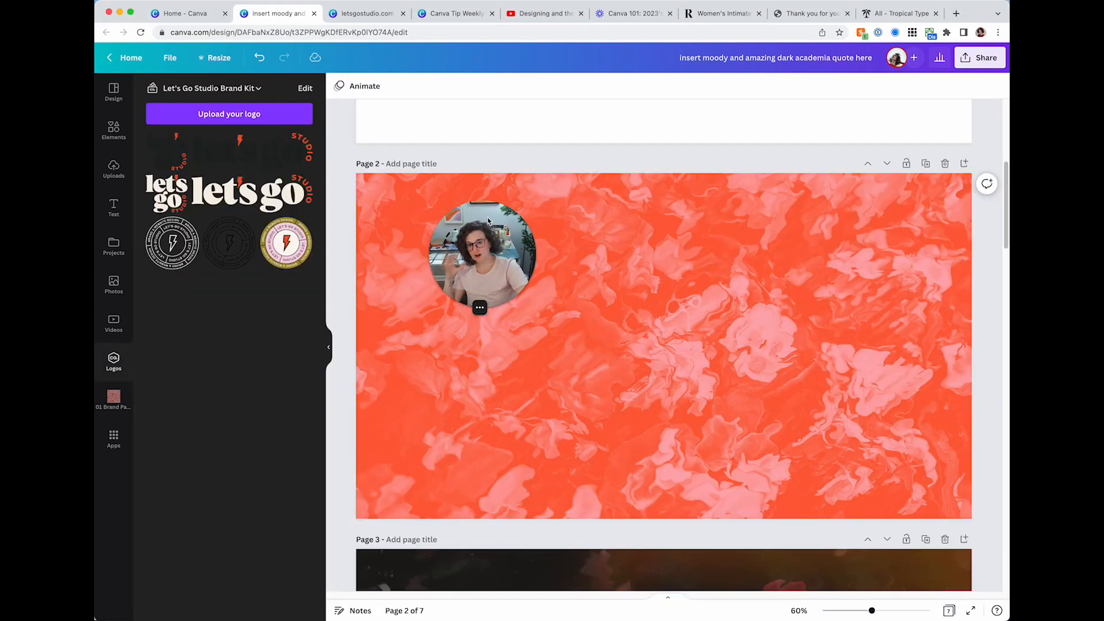